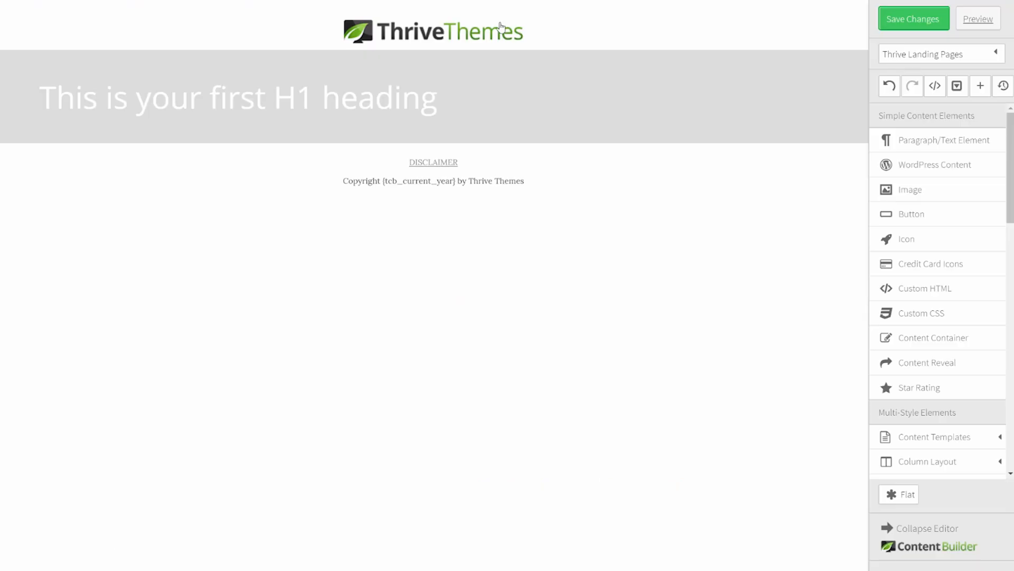
Step: Delete the ThriveThemes logo and give the heading section a dark slate-purple background, rgba(67,65,90,1)
left_click(517, 28)
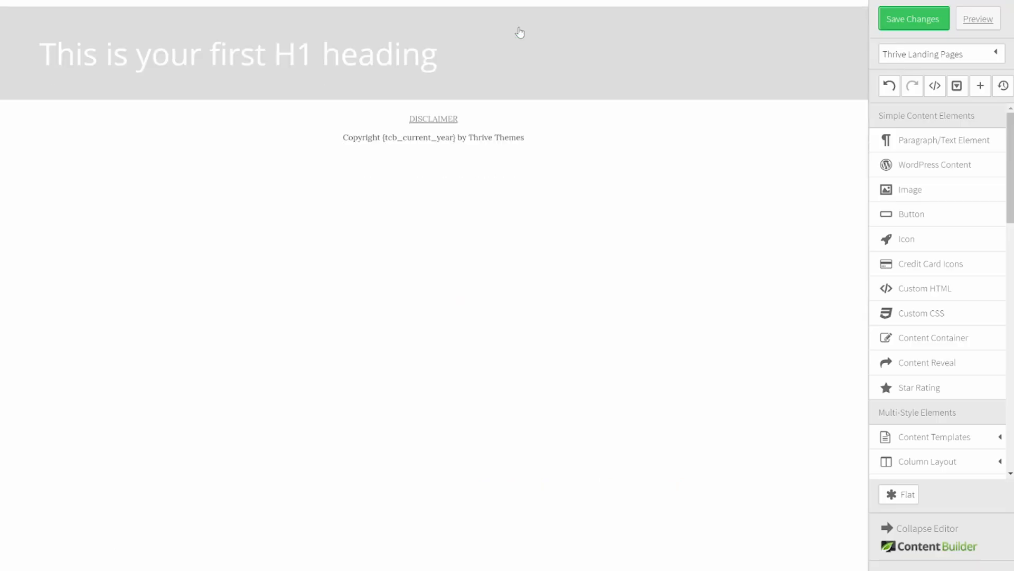
left_click(27, 42)
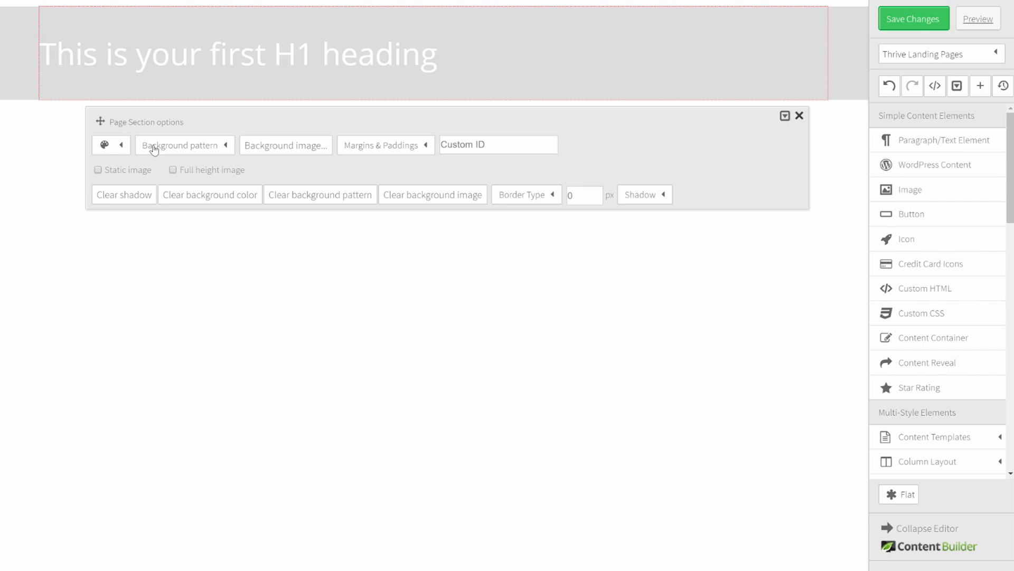
left_click(121, 149)
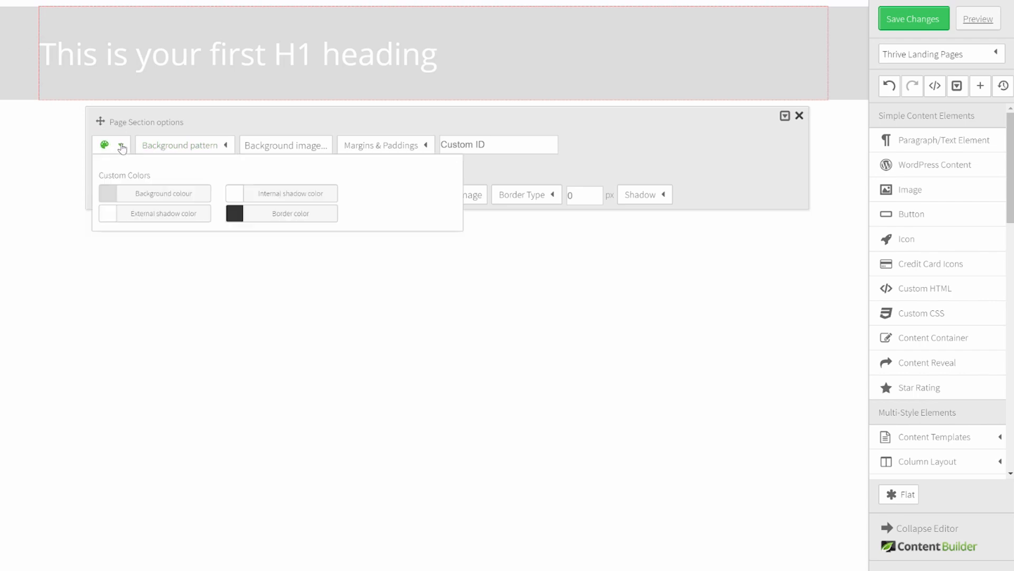
left_click(143, 187)
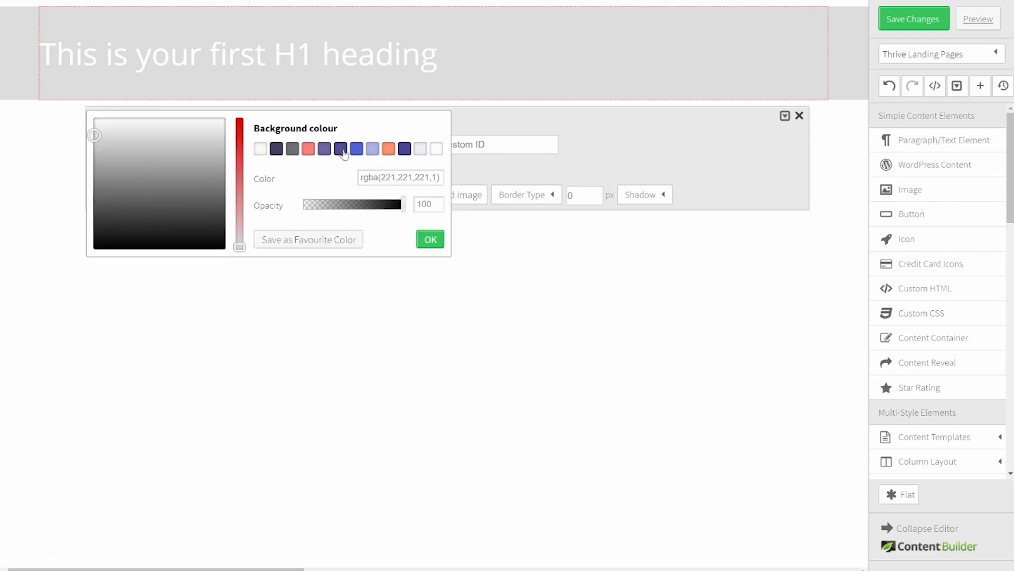
left_click(277, 151)
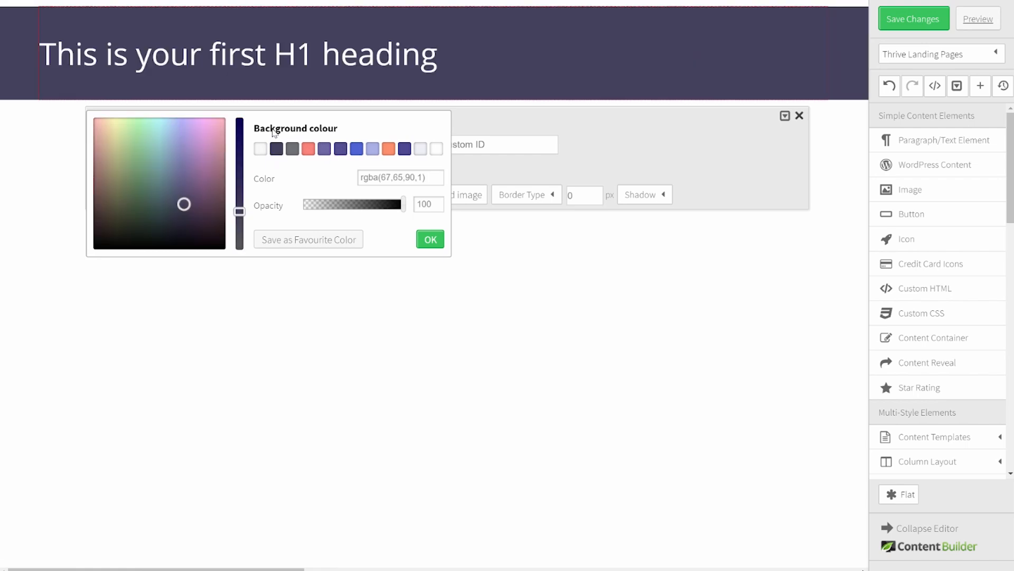
left_click(431, 241)
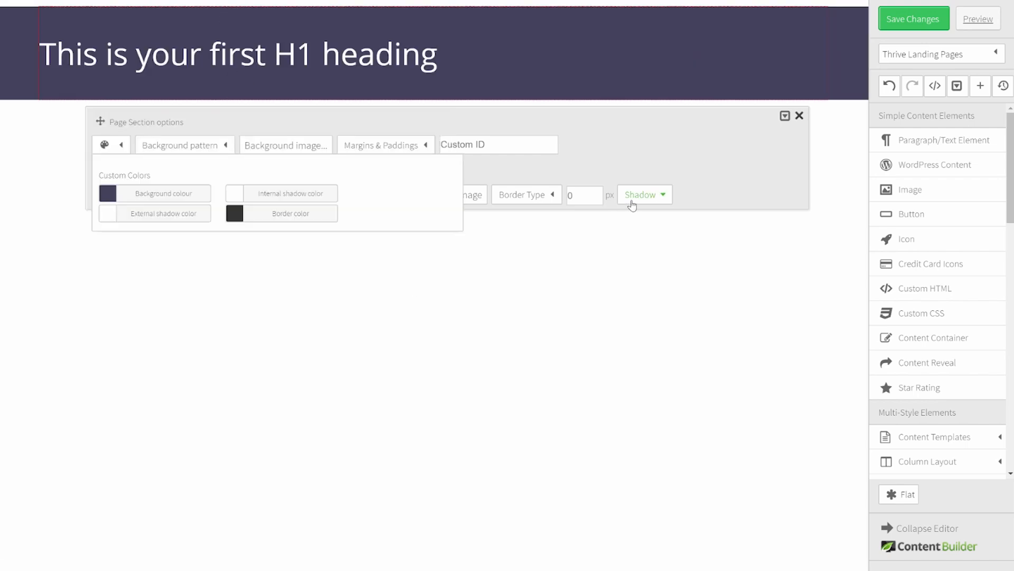
left_click(668, 147)
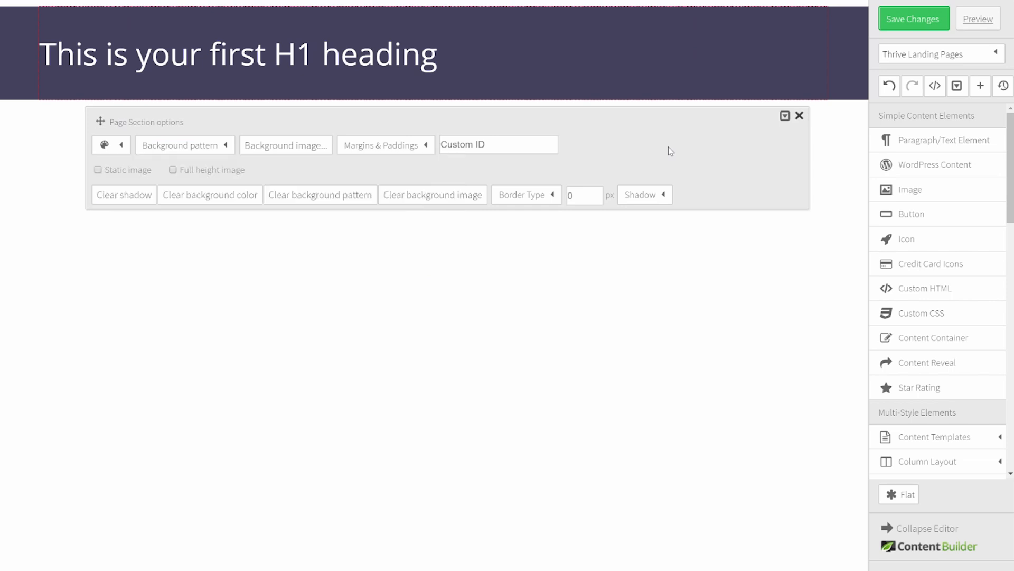
Step: Set header_bg as the heading section's full-height background image
left_click(292, 151)
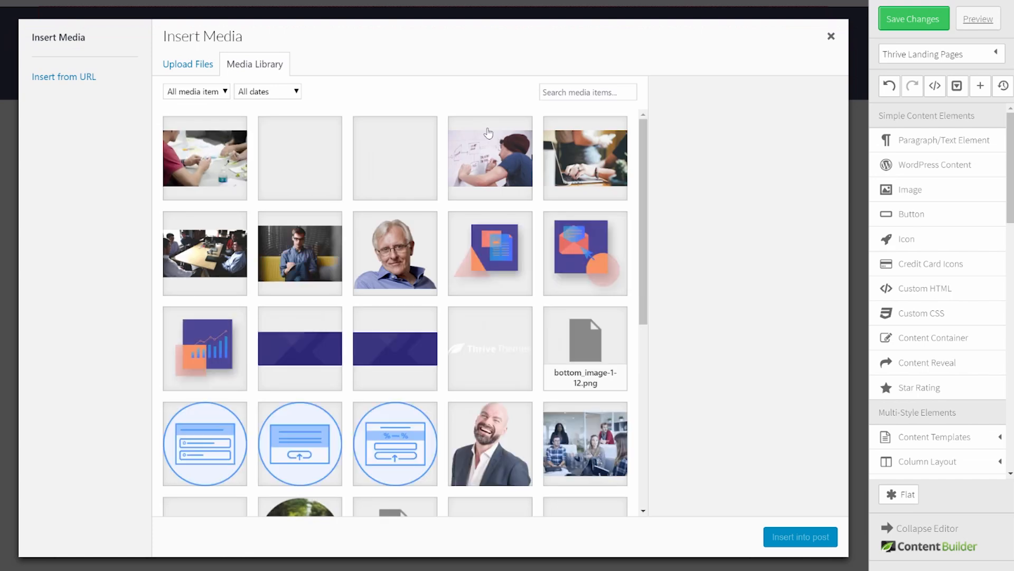
left_click(313, 310)
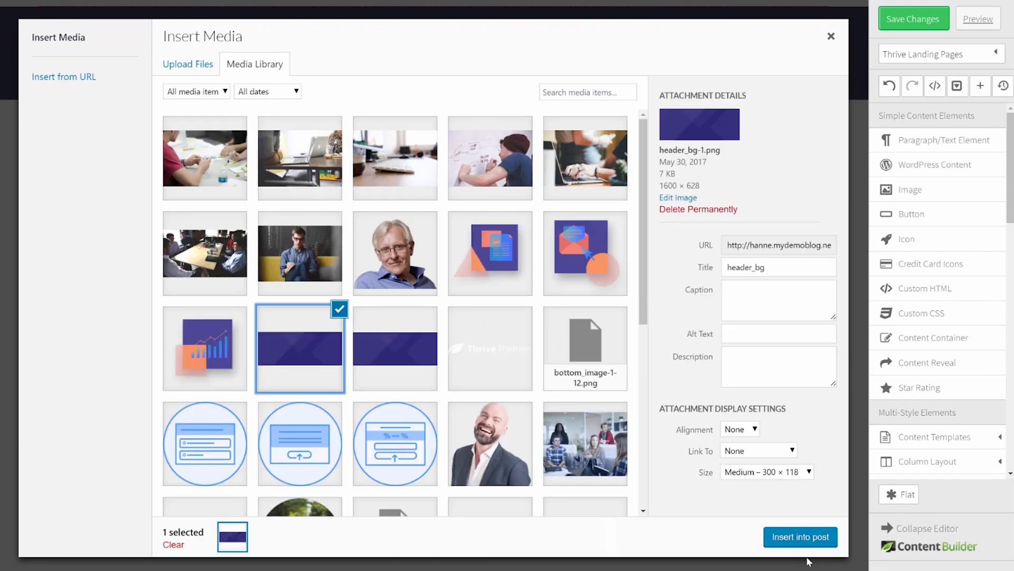
left_click(812, 543)
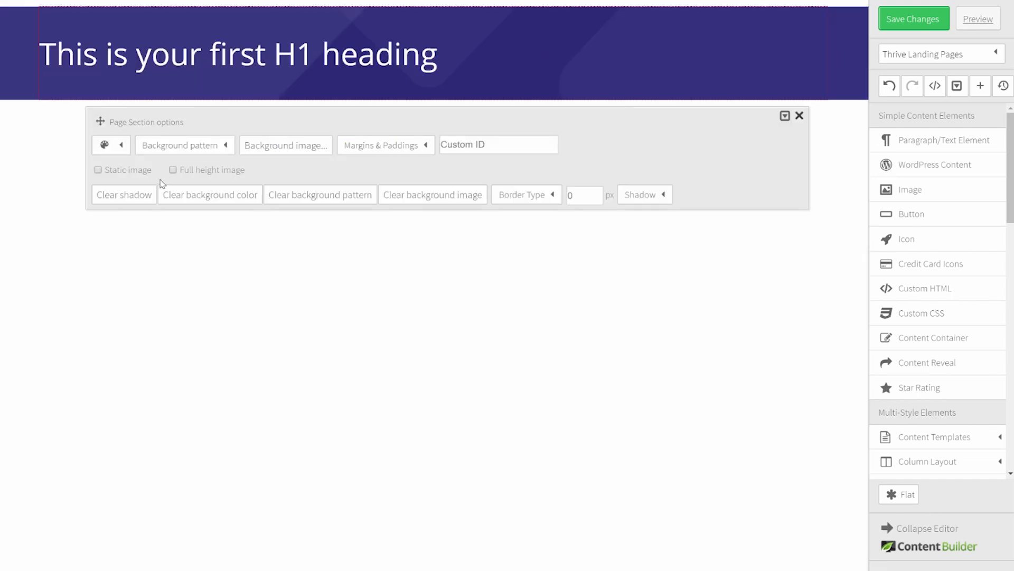
left_click(173, 170)
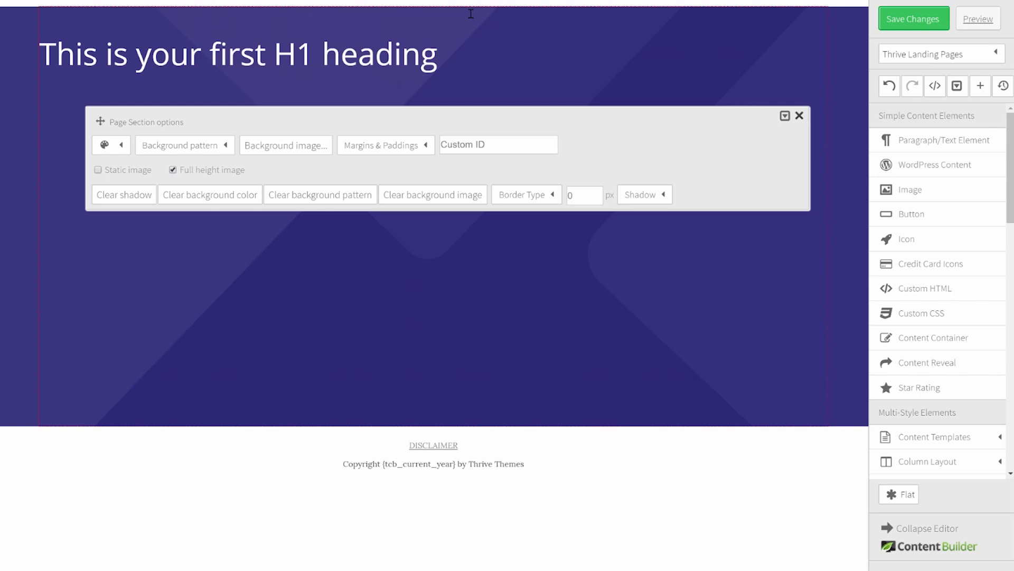
Step: Give the heading section a -25 px top margin
left_click(406, 145)
left_click(406, 199)
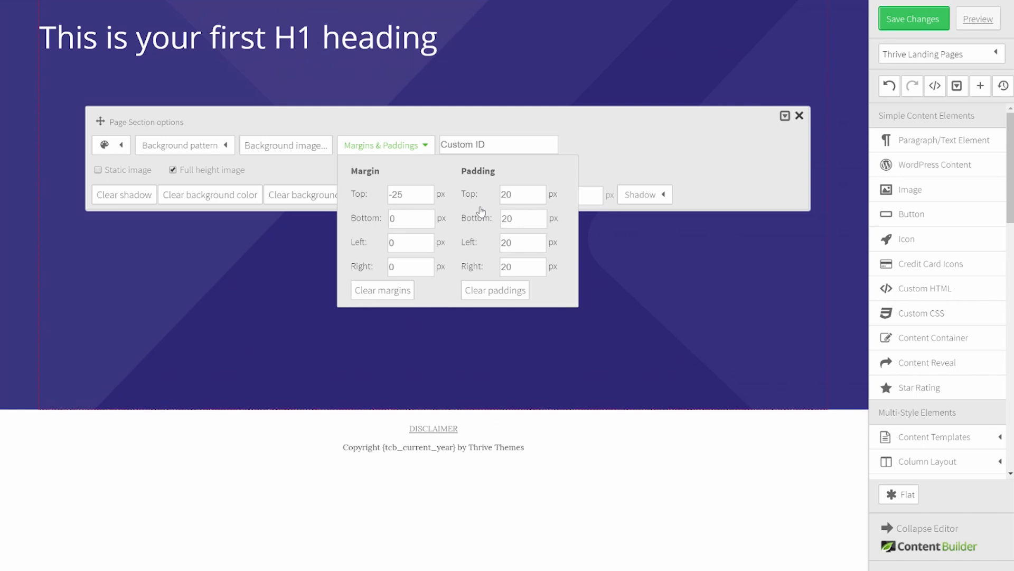
left_click(662, 145)
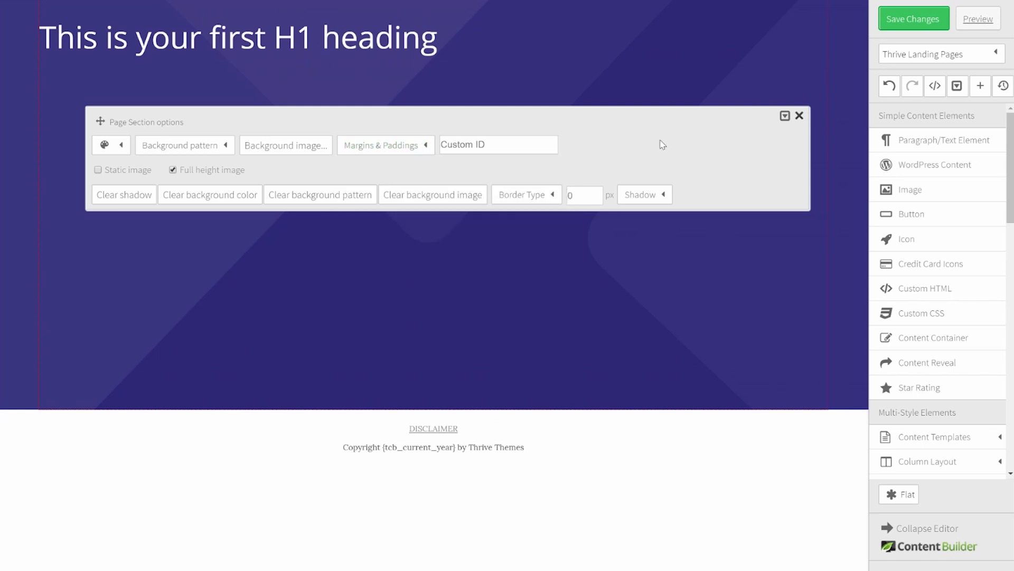
left_click(799, 116)
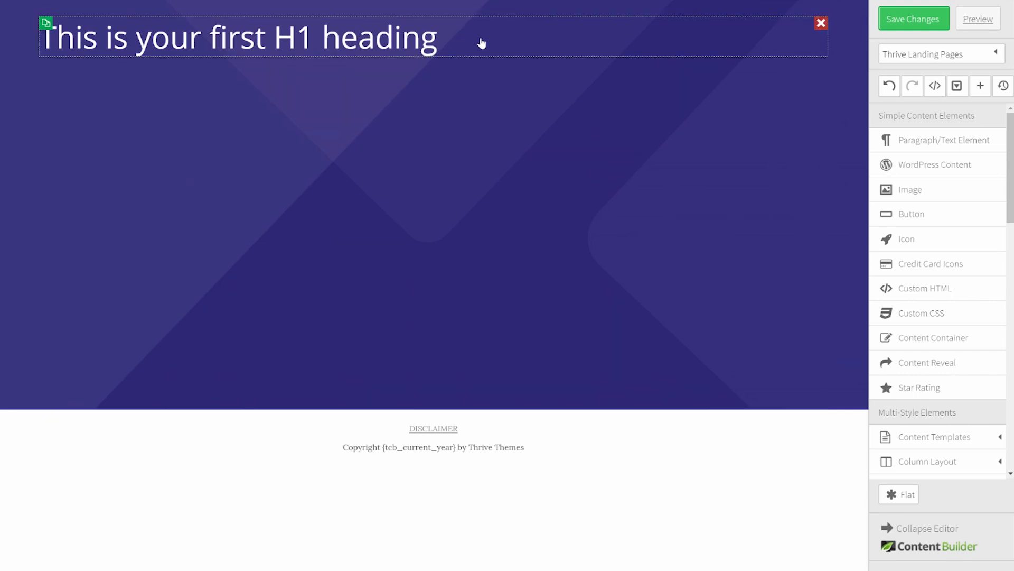
Step: Replace the heading text with the pasted e-commerce analytics headline, centred
left_click(461, 48)
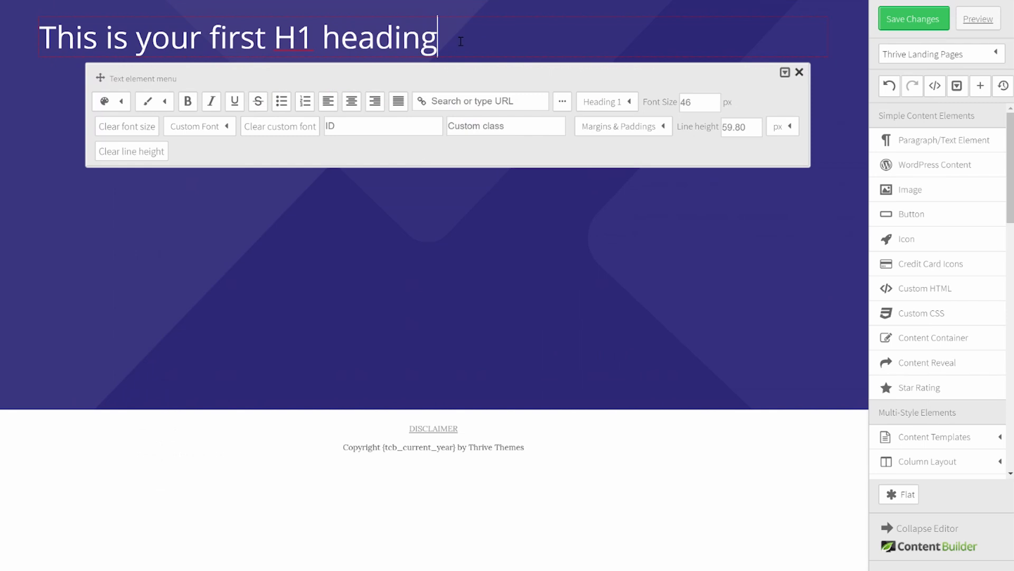
left_click_drag(437, 37, 17, 36)
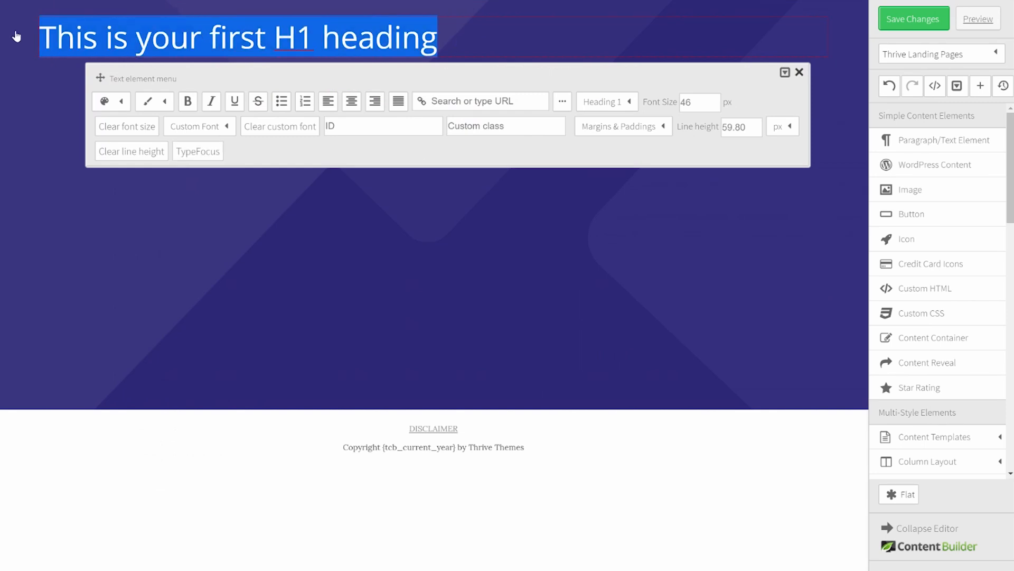
key("ctrl+v")
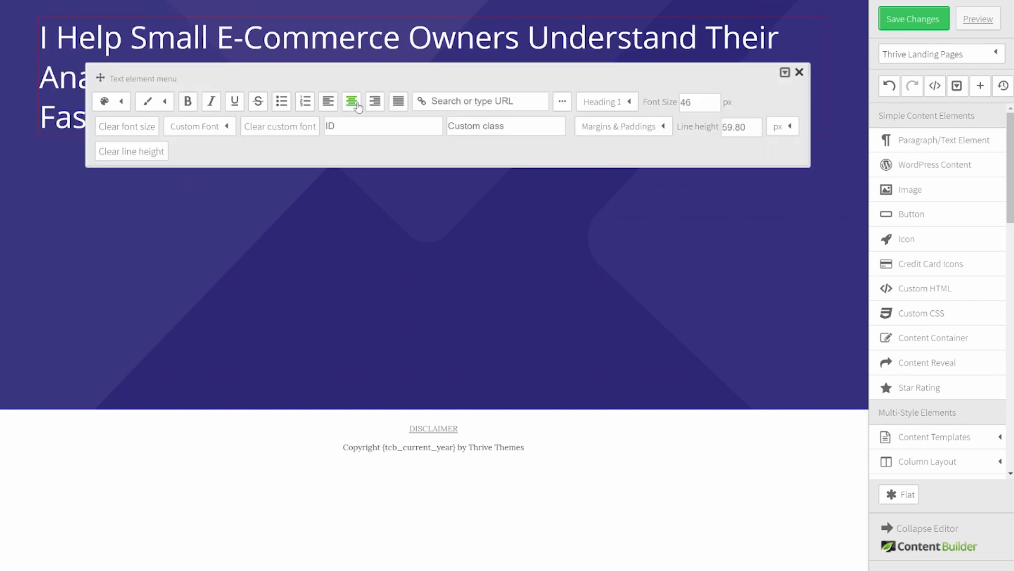
left_click(352, 104)
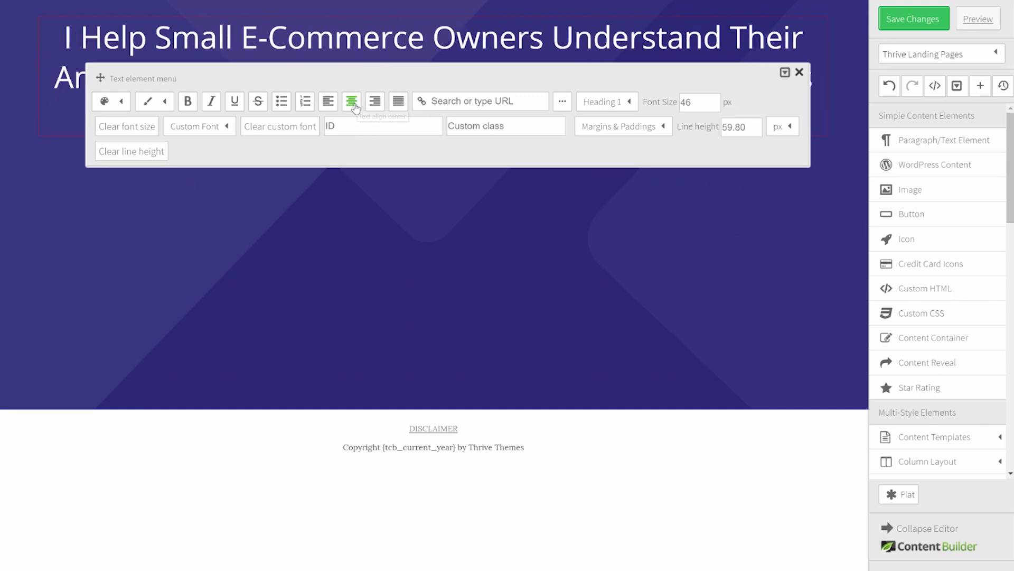
left_click(798, 73)
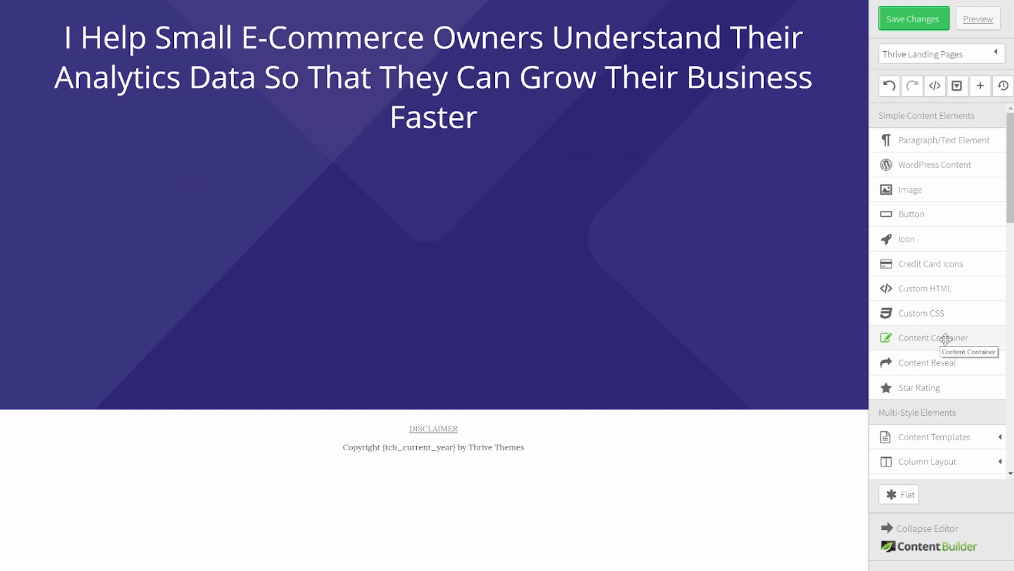
Step: Add a 900 px max-width content container at the top and move the headline into it
left_click_drag(945, 339, 457, 19)
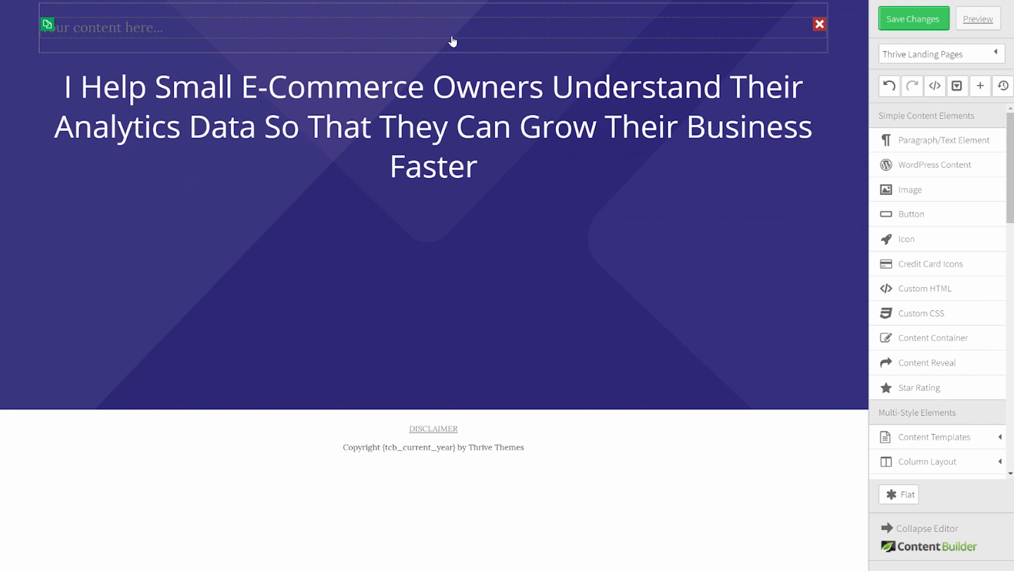
left_click(452, 50)
left_click_drag(442, 98, 402, 97)
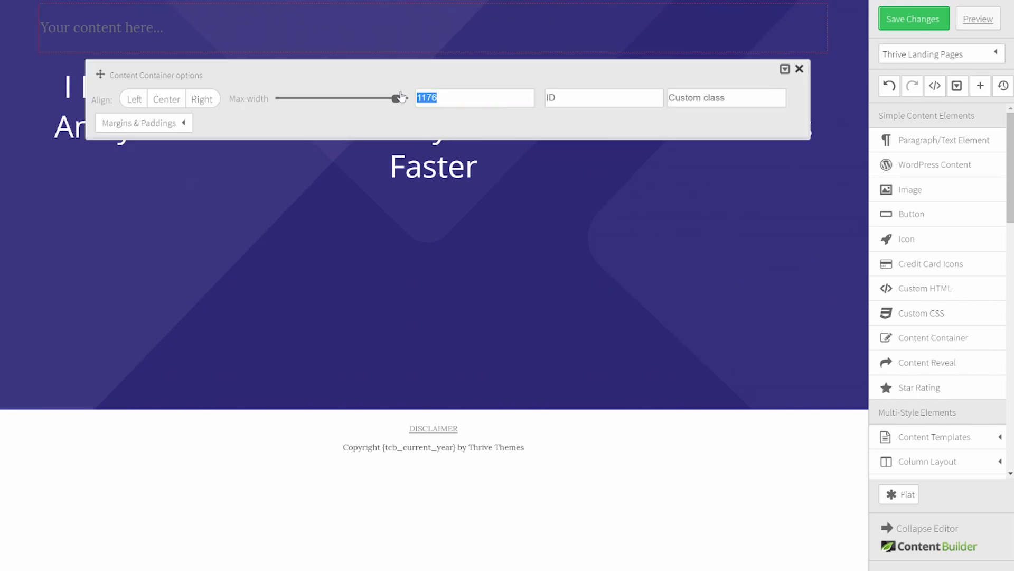
type("900")
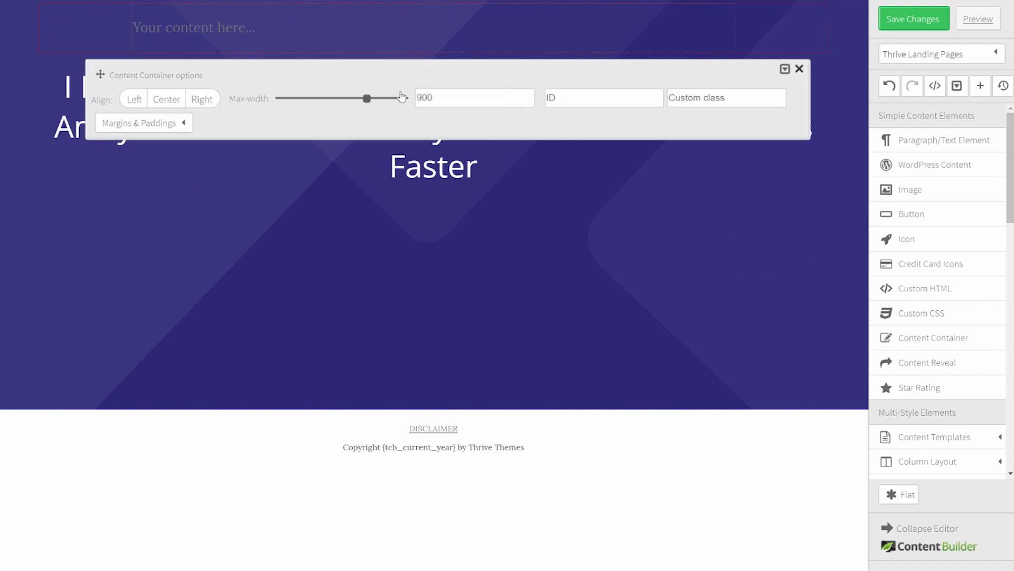
left_click(366, 144)
left_click_drag(417, 93, 403, 31)
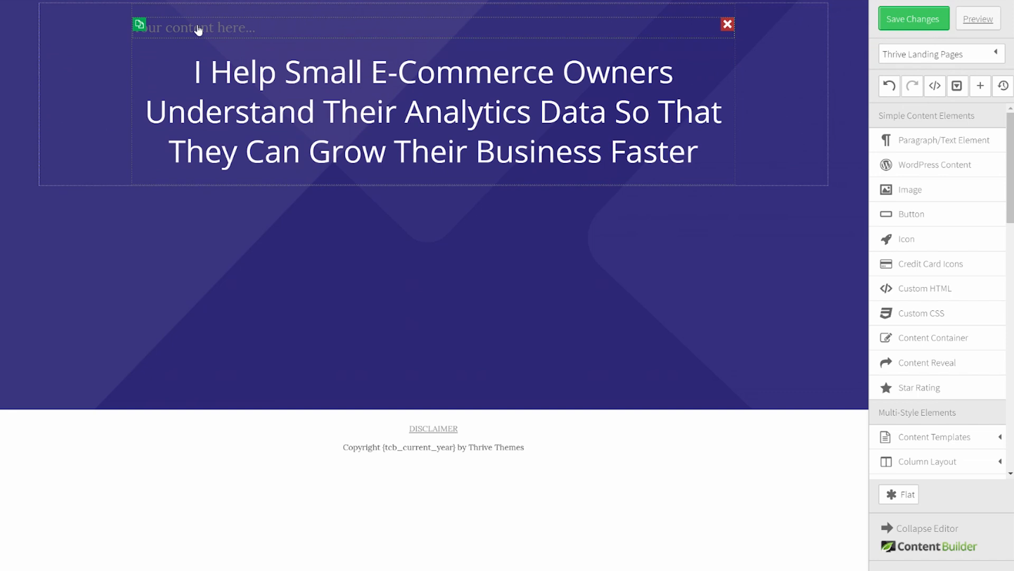
Step: Delete the empty placeholder text and adjust the headline's top margin
left_click(725, 26)
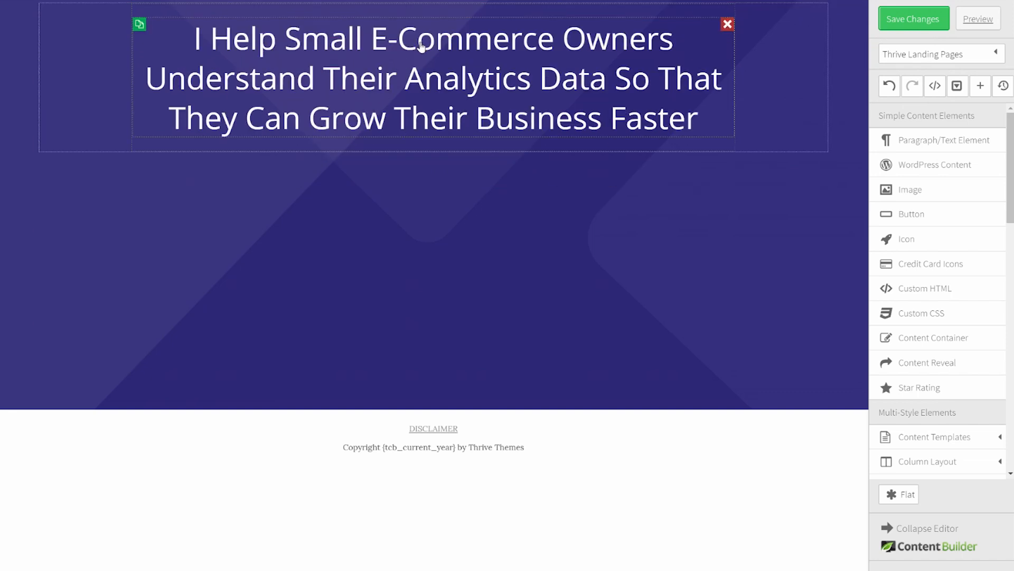
left_click(511, 50)
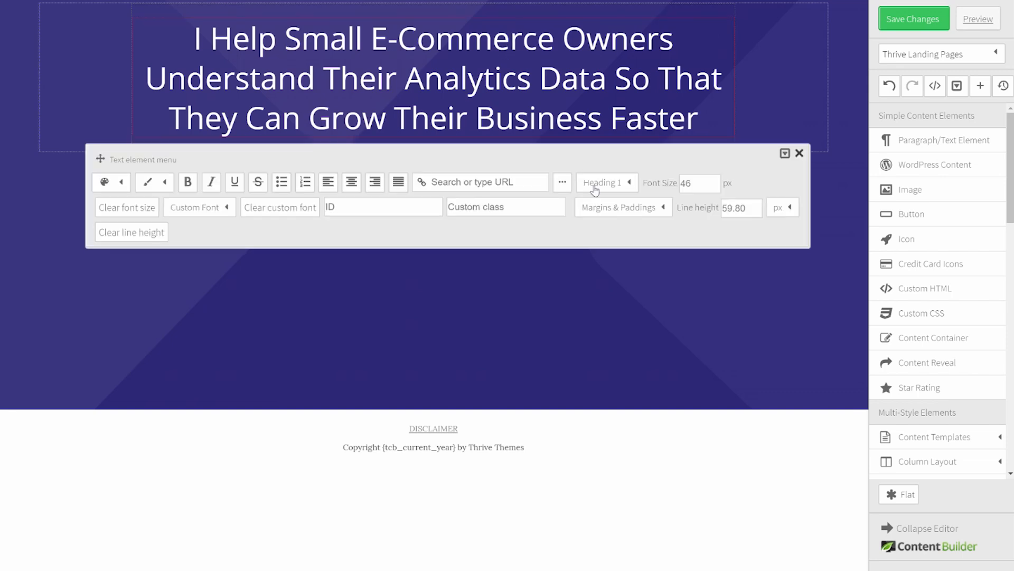
left_click(630, 209)
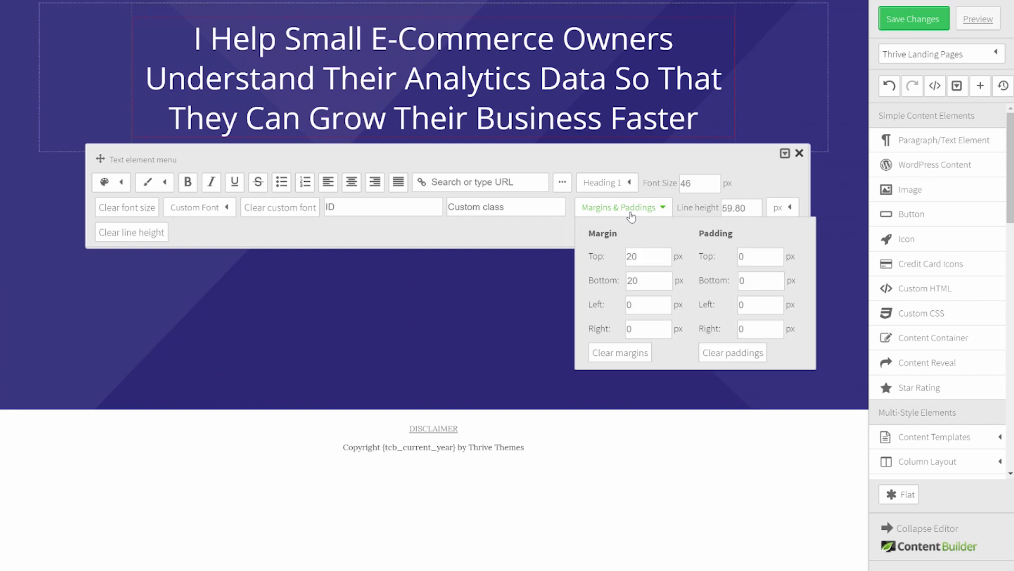
type("6")
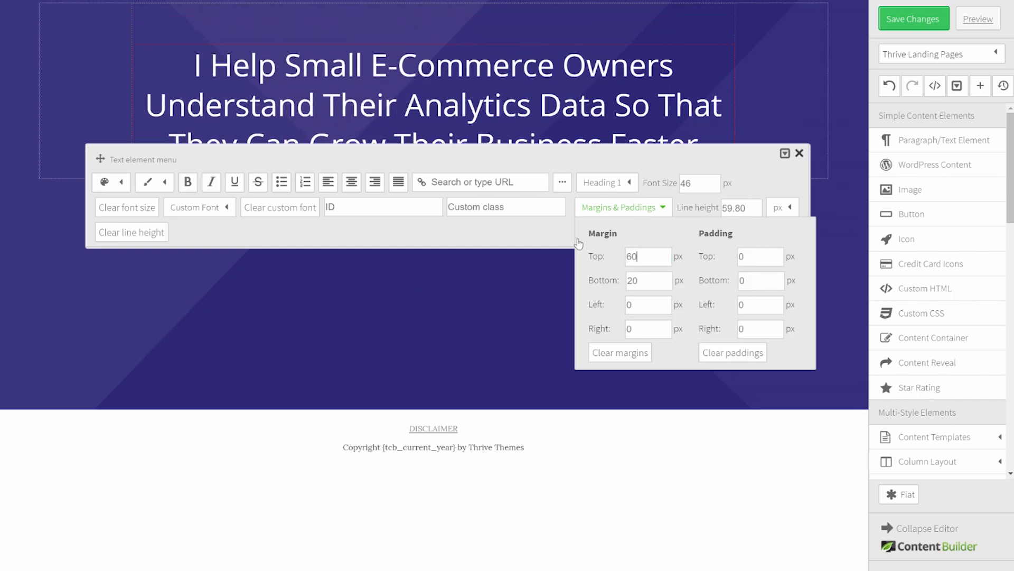
left_click(799, 153)
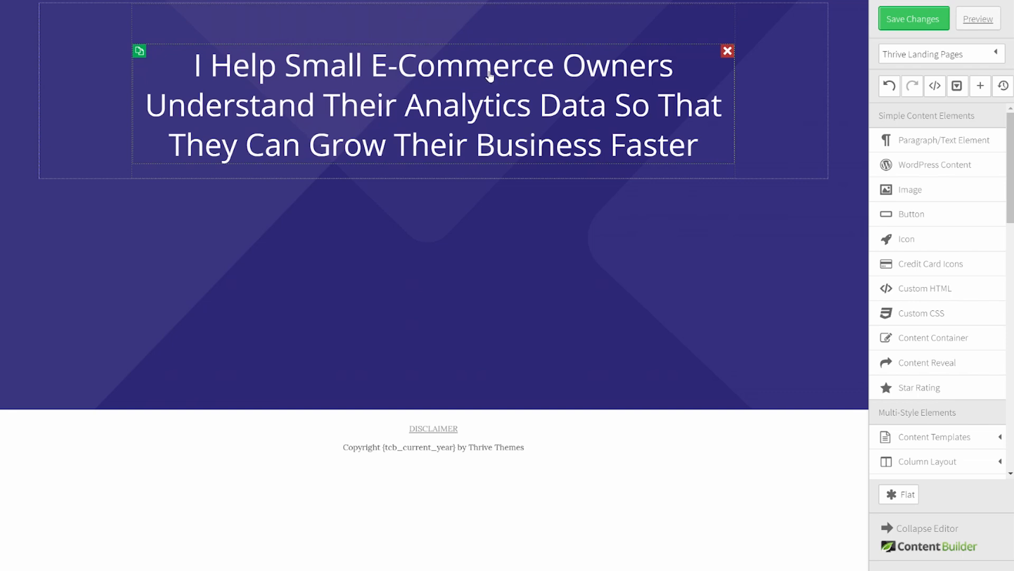
Step: Set the headline's line height to 70
left_click(490, 77)
type("70")
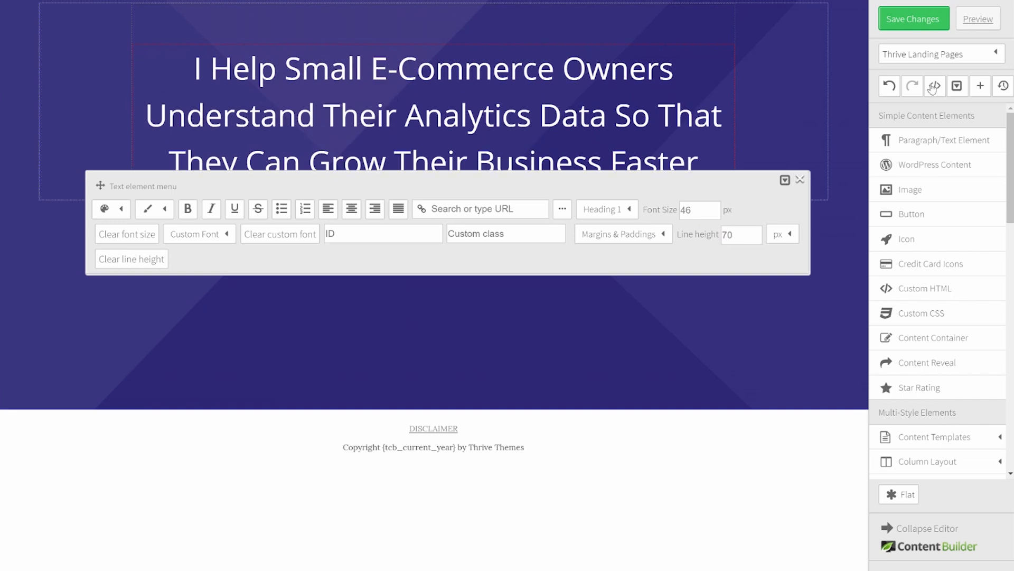
left_click(800, 180)
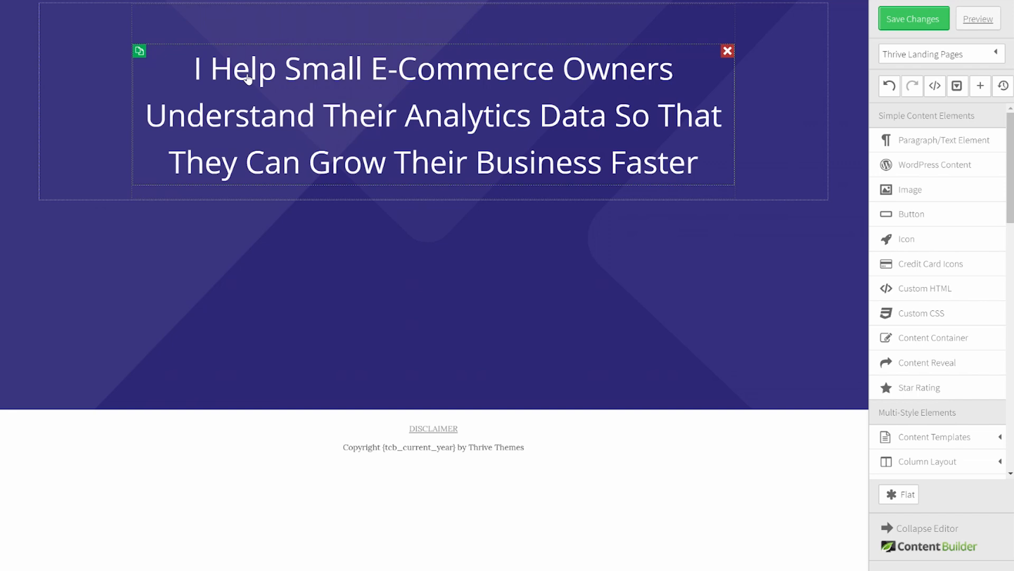
Step: Make the headline line 'I Help Small E-Commerce Owners' bold
left_click(264, 77)
left_click_drag(193, 68, 675, 64)
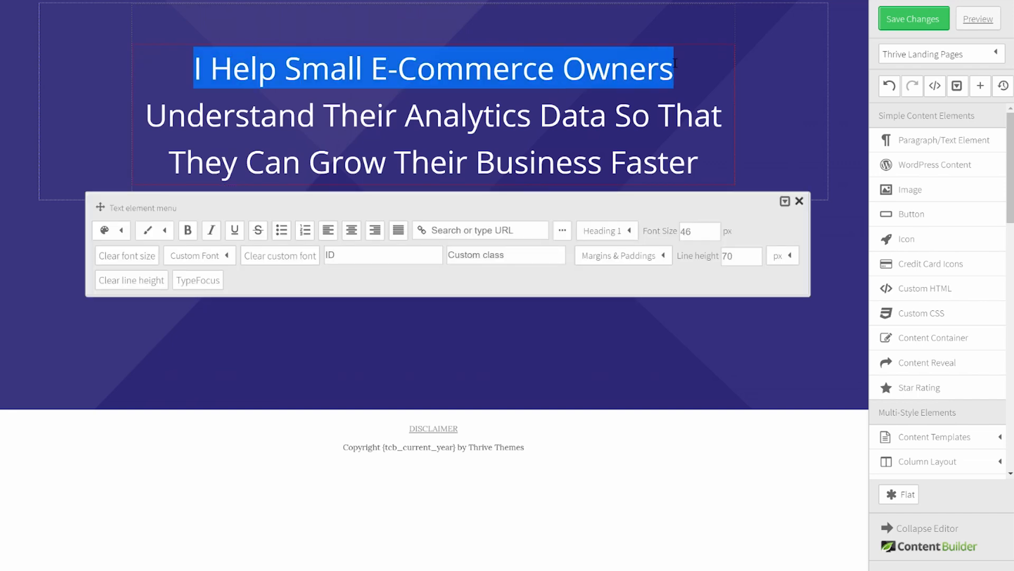
left_click(120, 233)
left_click(190, 233)
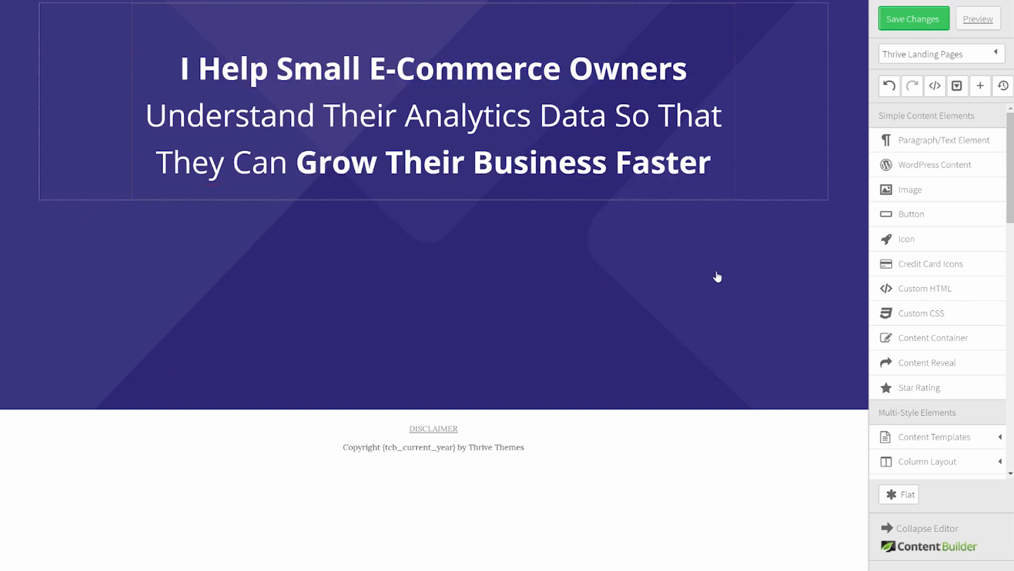
Step: Add a centred paragraph with the quiz sentence below the headline, with 60 px top and bottom margins
left_click_drag(937, 140, 412, 189)
key("ctrl+v")
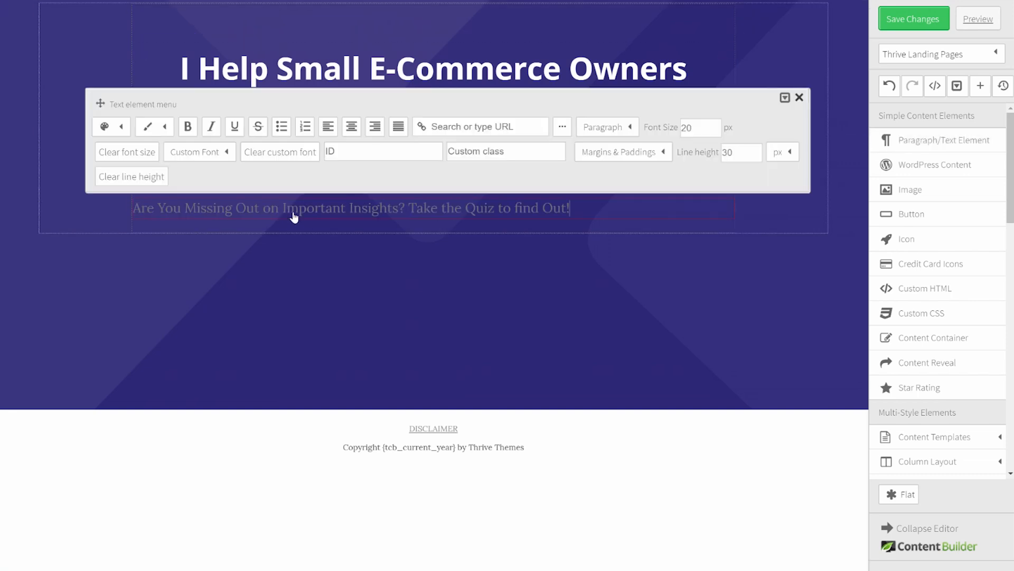
left_click(352, 126)
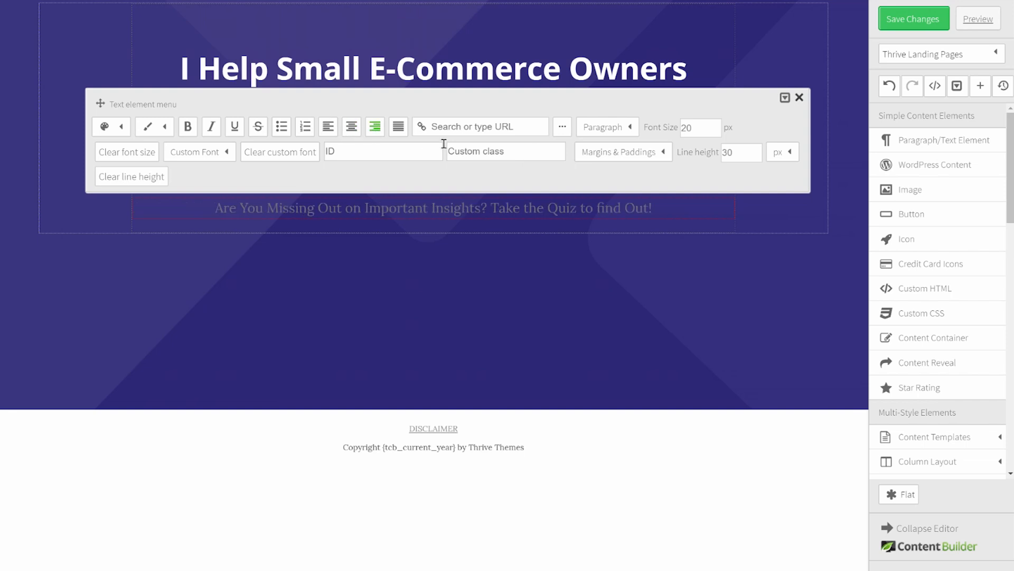
left_click(660, 152)
double_click(653, 198)
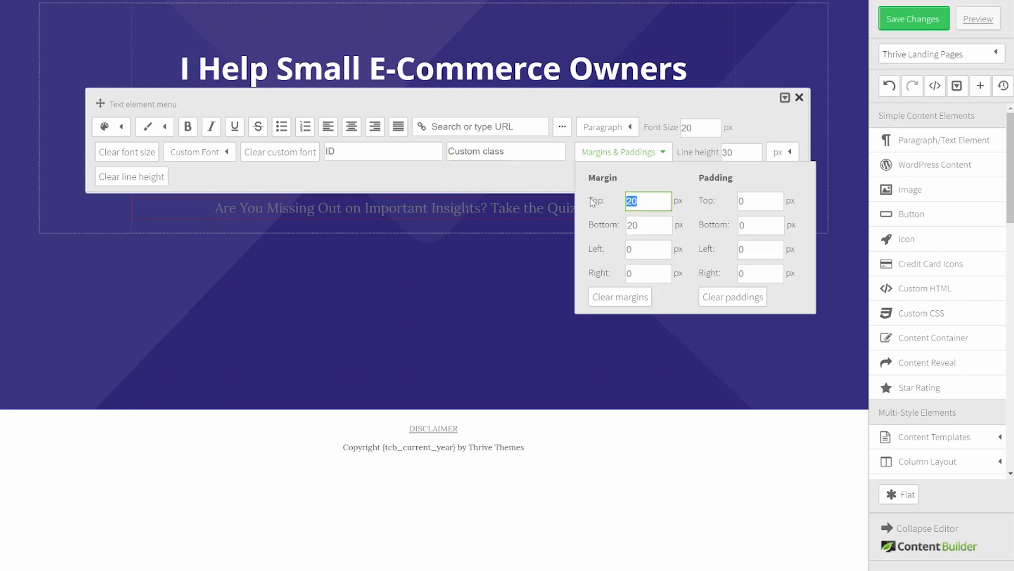
type("6")
double_click(637, 223)
type("6")
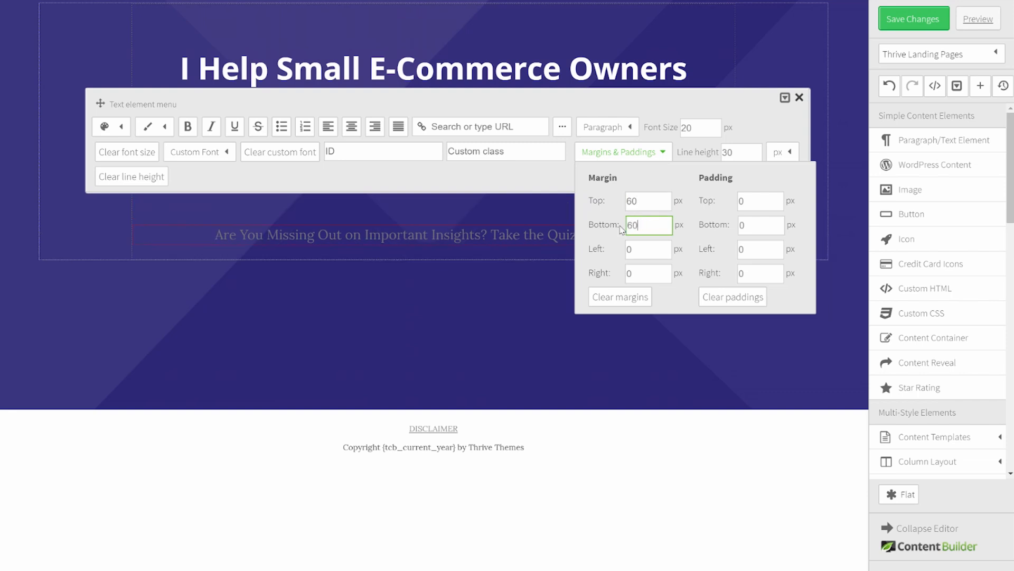
left_click(320, 270)
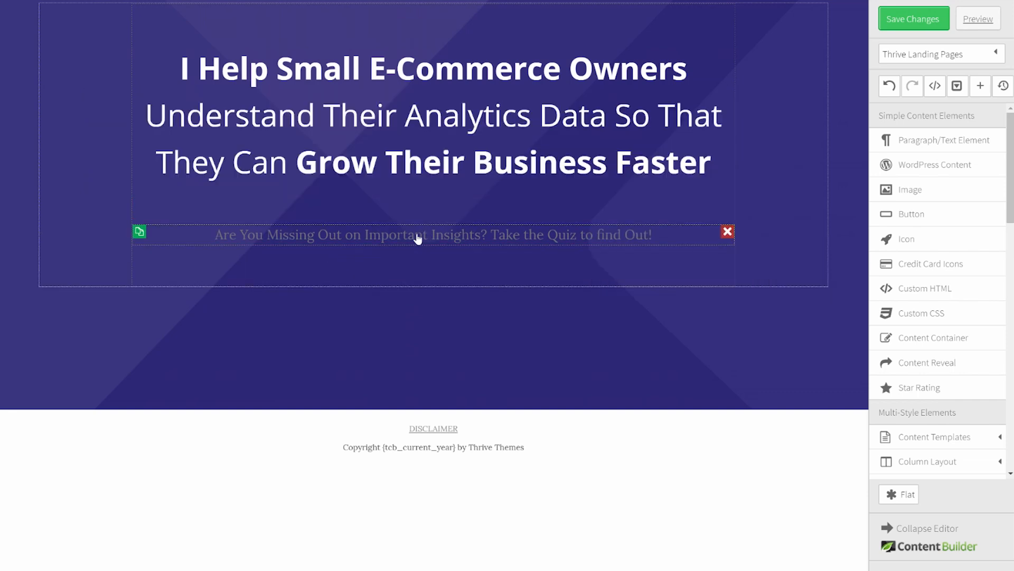
Step: Colour the whole quiz sentence white
left_click(417, 237)
left_click_drag(220, 236, 736, 245)
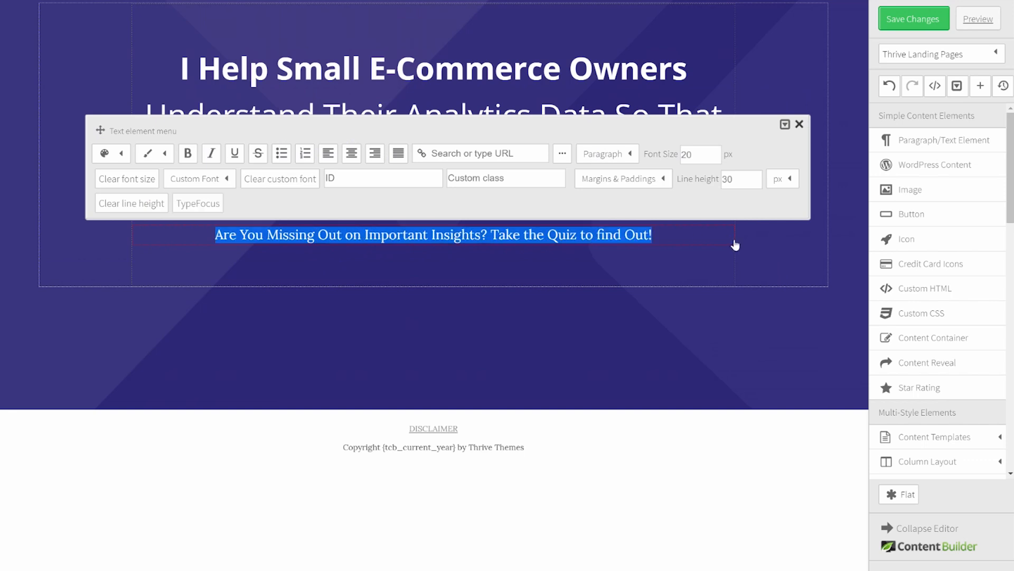
left_click(121, 153)
left_click(235, 205)
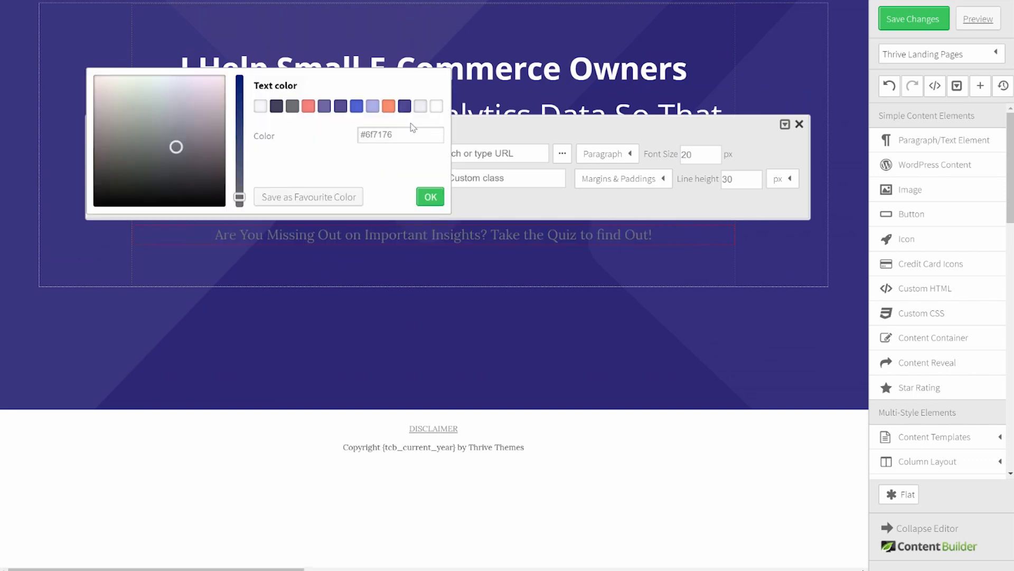
left_click(436, 106)
left_click(430, 197)
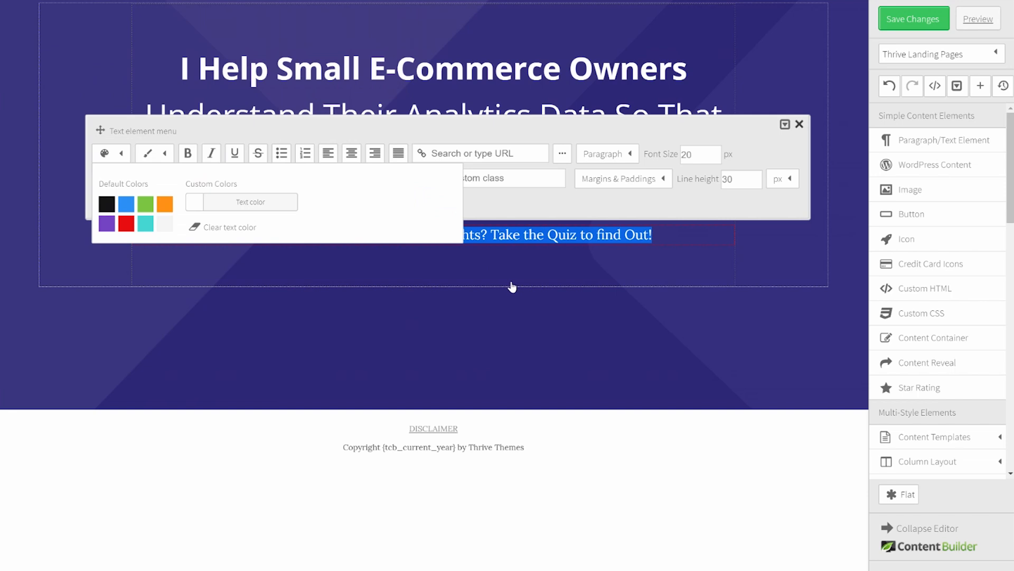
left_click(511, 287)
Step: Colour the phrase 'Take the Quiz to find Out!' salmon
left_click(491, 237)
left_click_drag(491, 236, 668, 239)
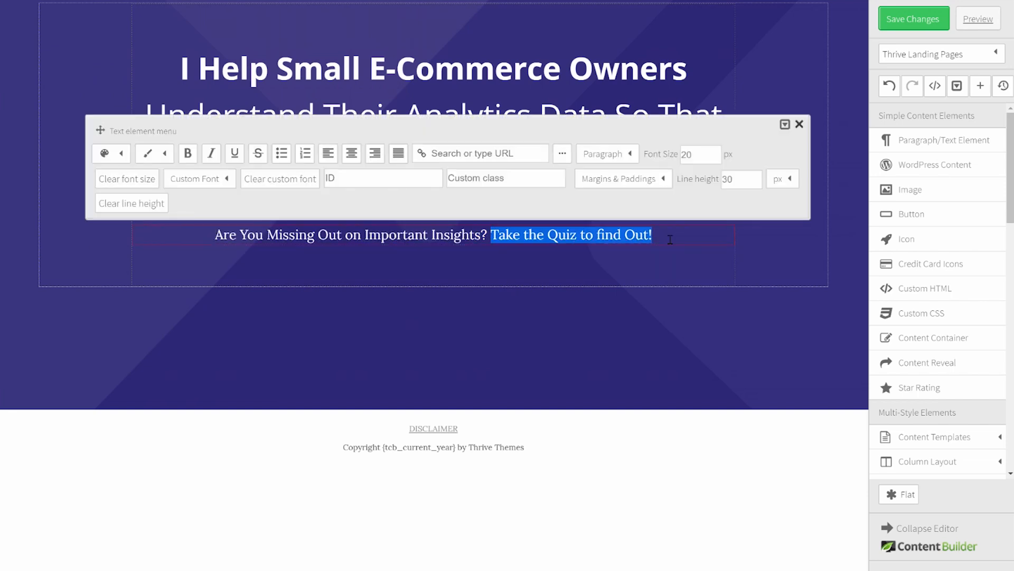
left_click(123, 155)
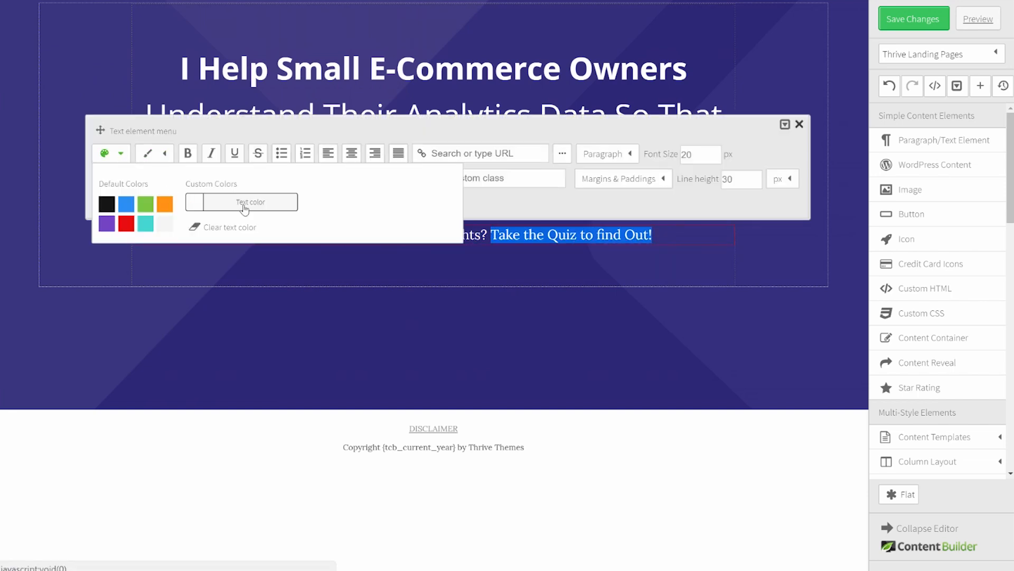
left_click(186, 202)
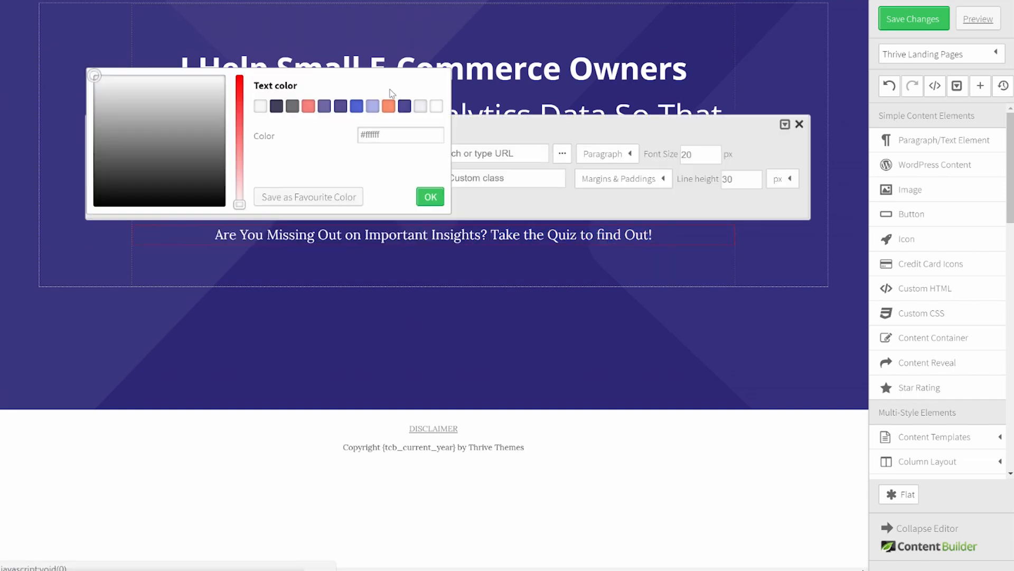
left_click(309, 109)
left_click(430, 196)
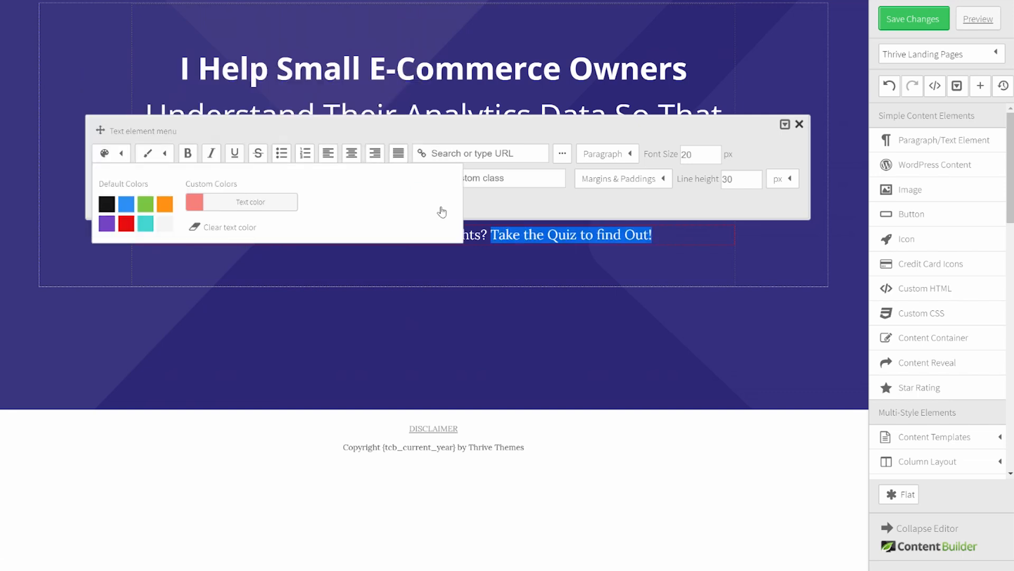
left_click(625, 348)
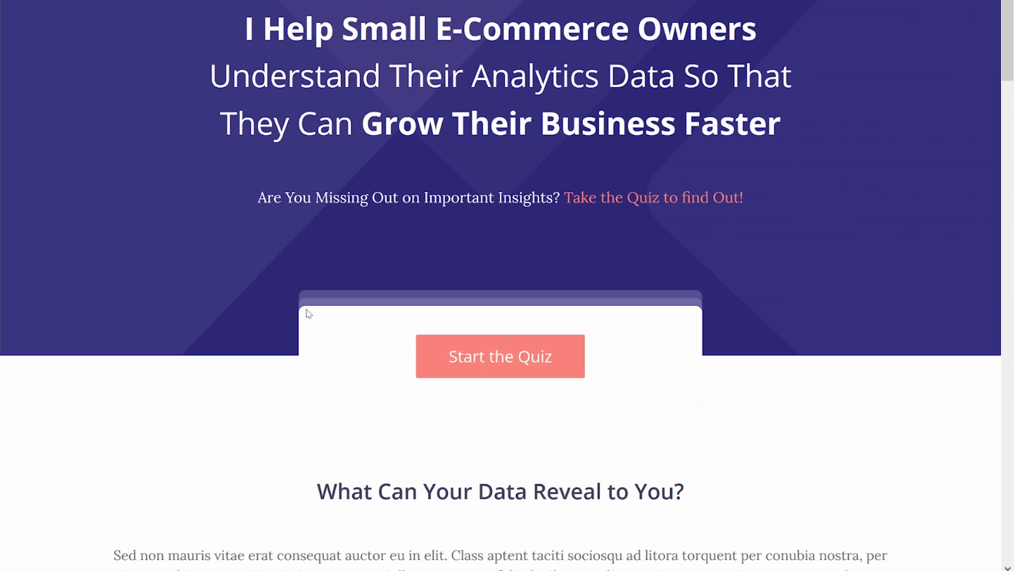
Step: Scroll the previewed page down to the blue WHO AM I band and back up
scroll(309, 312, "down", 5)
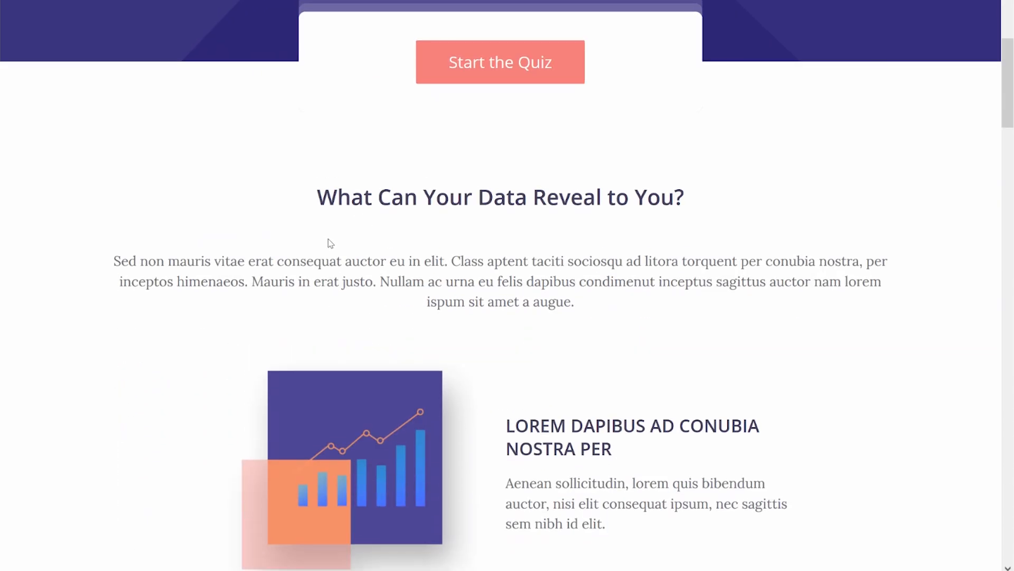
scroll(328, 238, "down", 7)
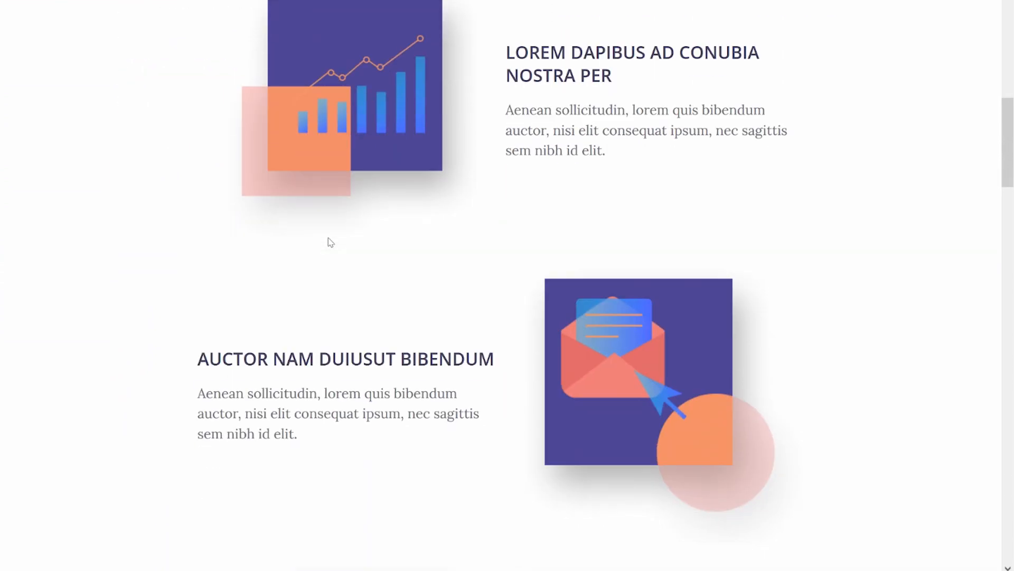
scroll(328, 240, "down", 8)
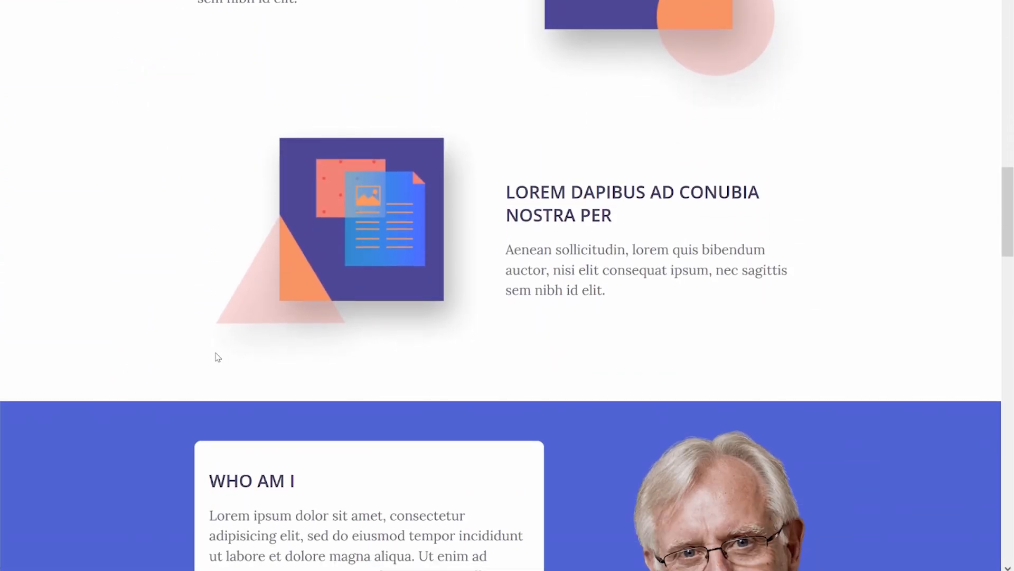
scroll(206, 301, "up", 13)
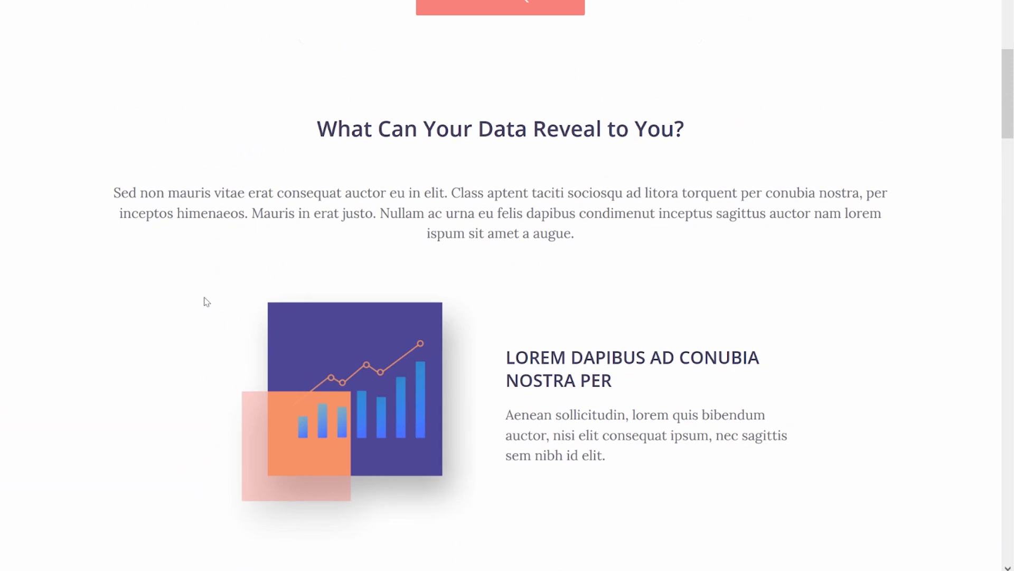
scroll(206, 301, "up", 4)
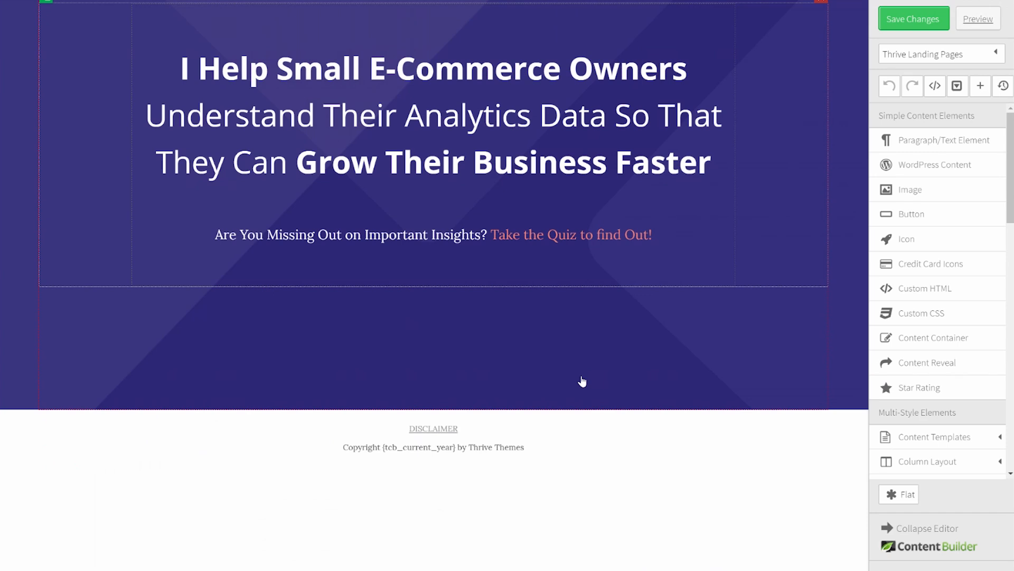
Step: Drop a new Page Section below the purple hero area
left_click(949, 438)
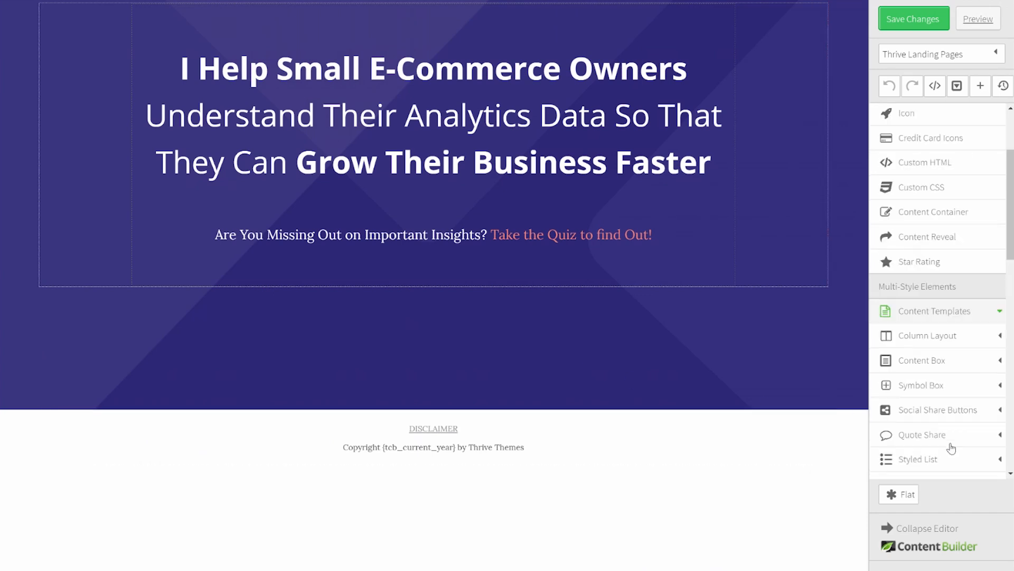
scroll(951, 448, "down", 5)
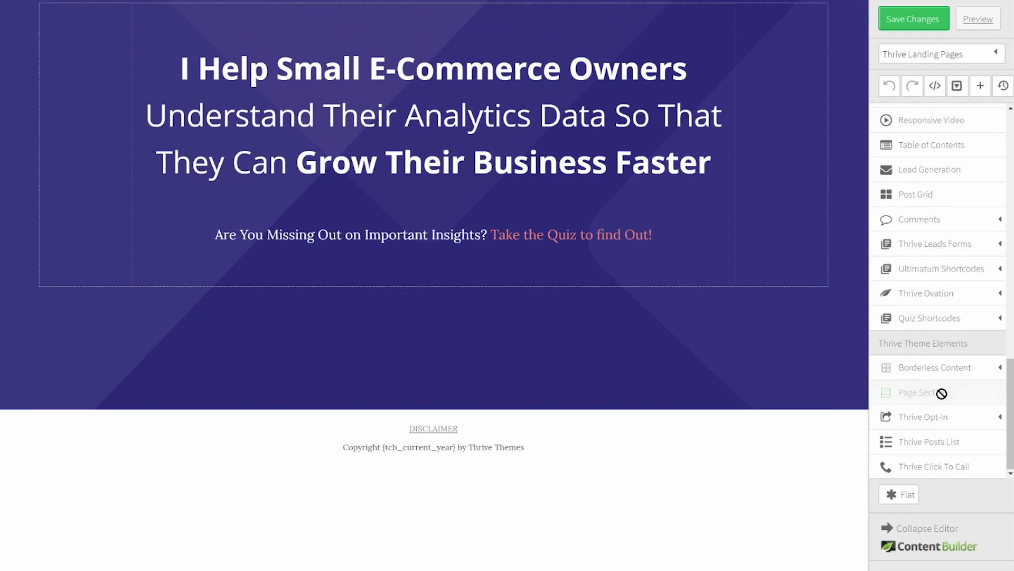
left_click_drag(921, 392, 420, 415)
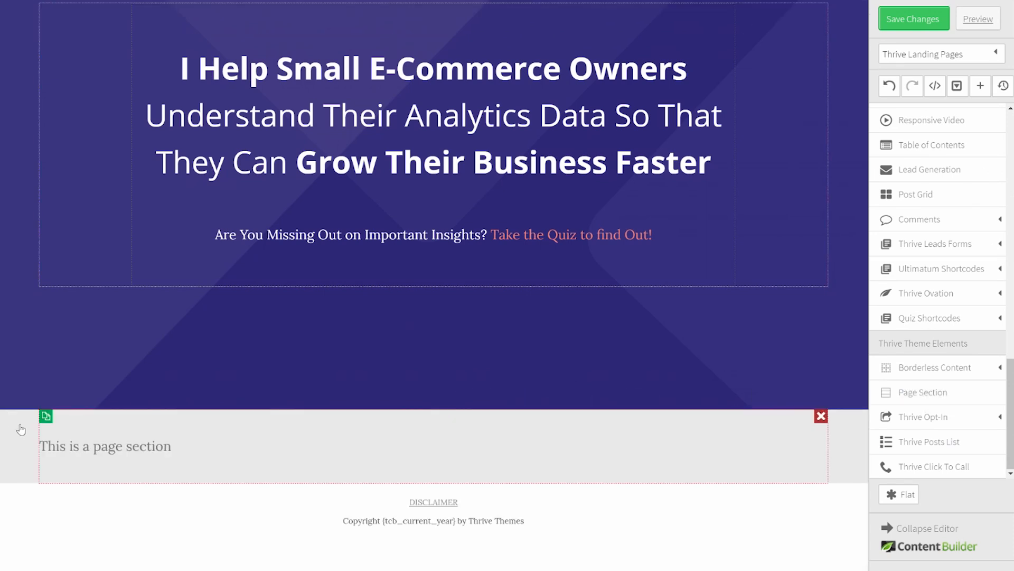
Step: Set the new page section's background colour to white
left_click(46, 417)
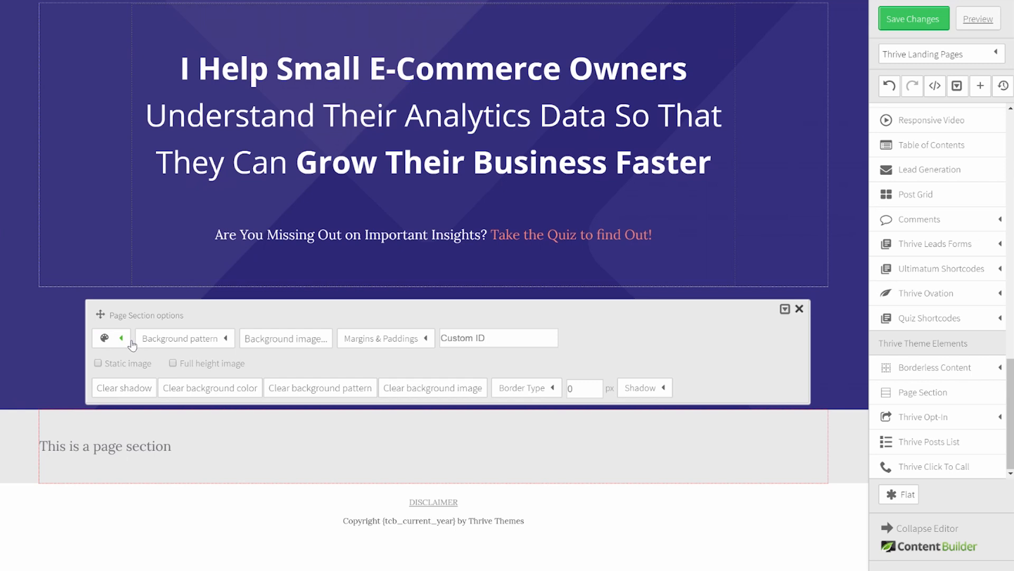
left_click(101, 336)
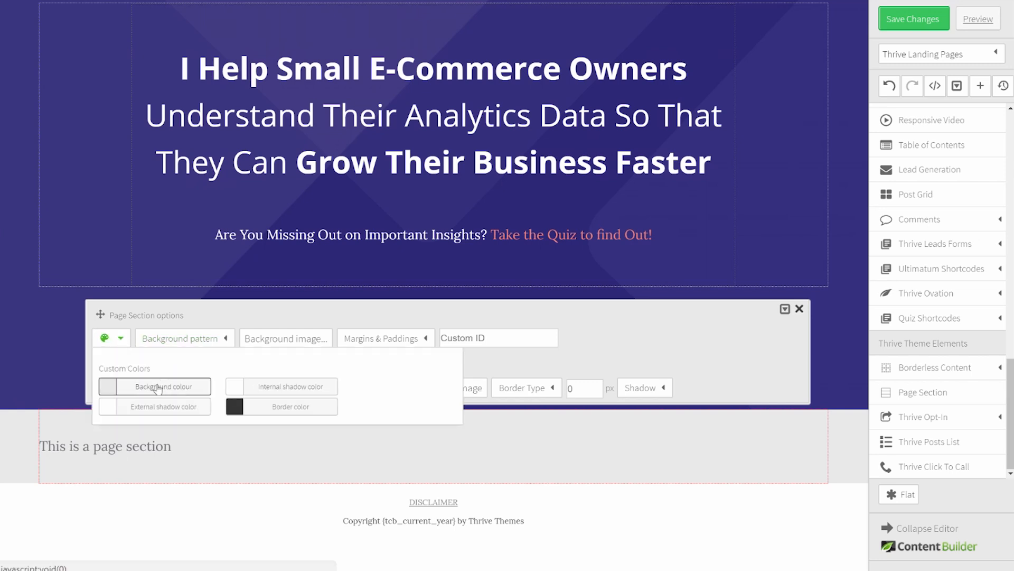
left_click(157, 389)
left_click(437, 291)
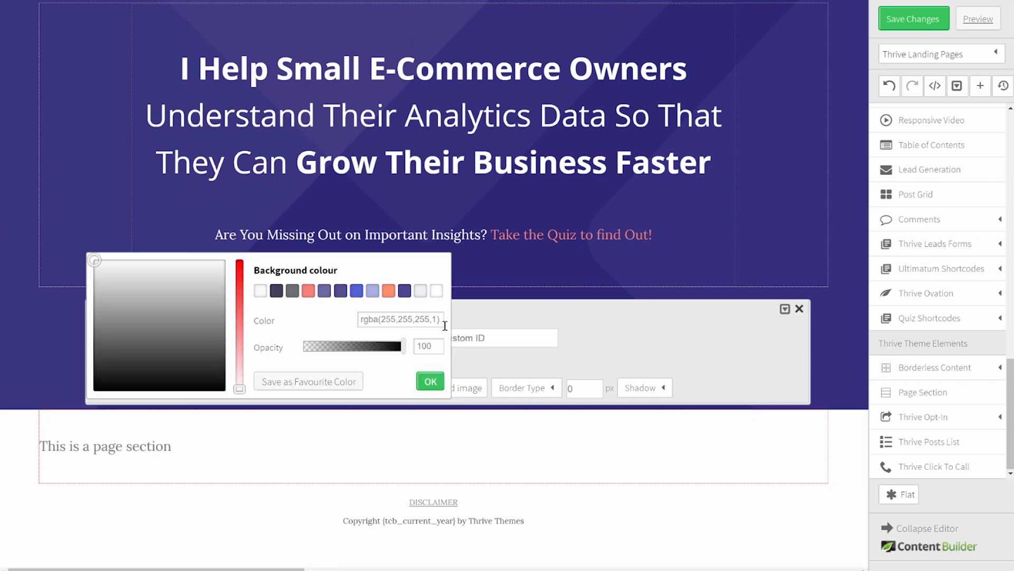
left_click(431, 381)
left_click(221, 512)
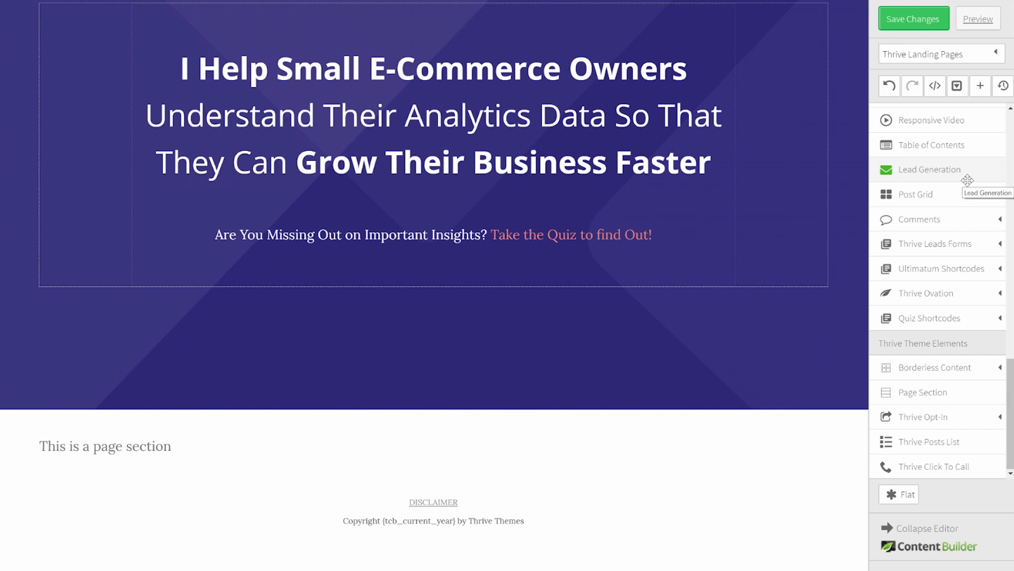
scroll(949, 277, "up", 1)
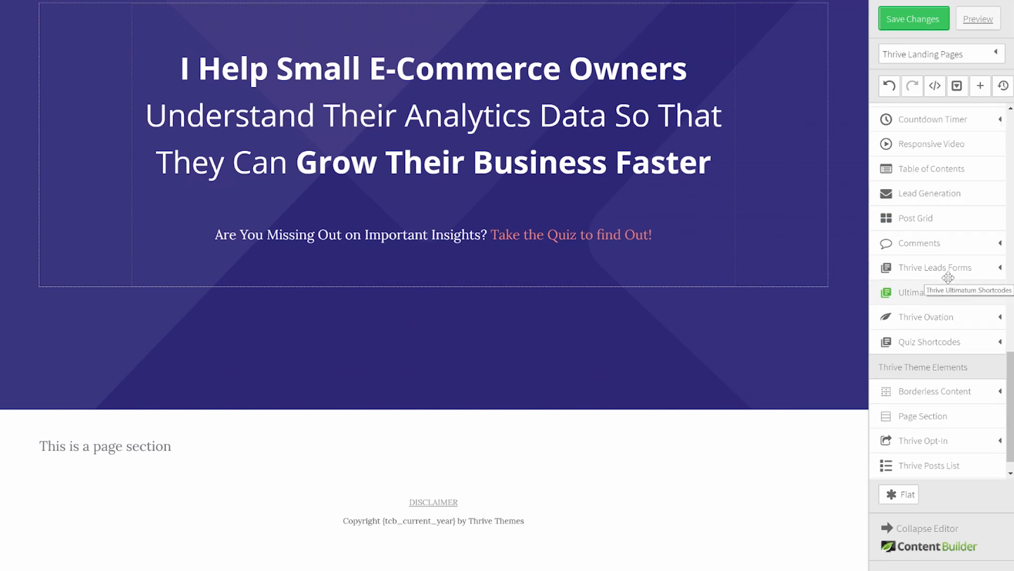
scroll(948, 277, "up", 20)
scroll(949, 283, "up", 3)
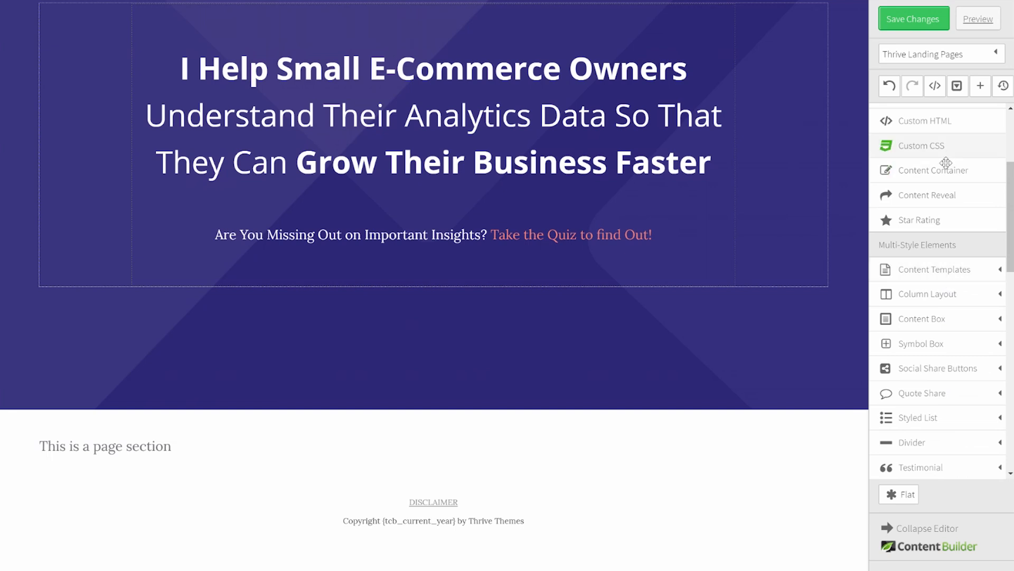
Step: Place a 600 px-wide content container in the white section and drop a red Style 6 content box into it
left_click_drag(939, 170, 383, 439)
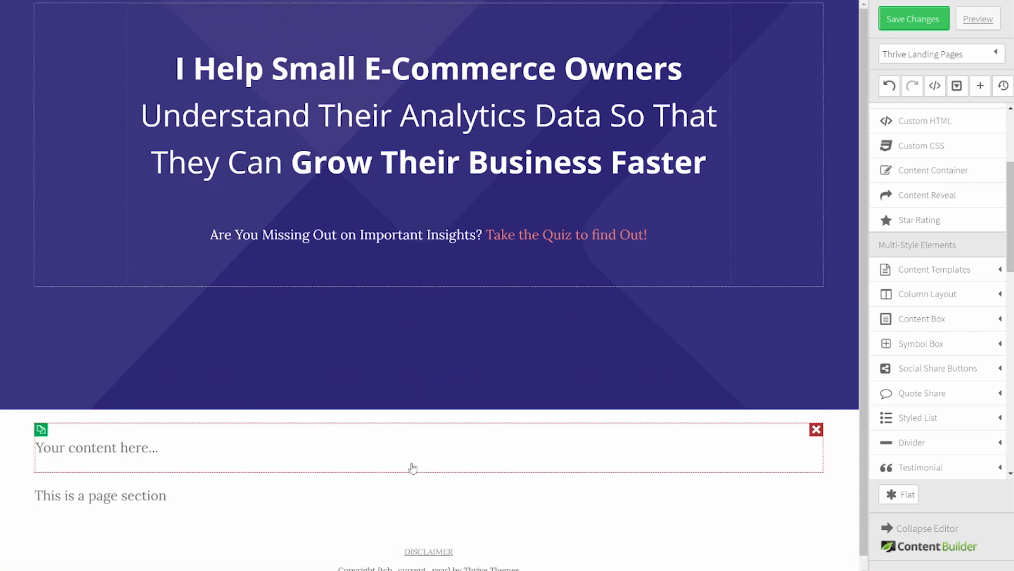
left_click(412, 468)
type("6")
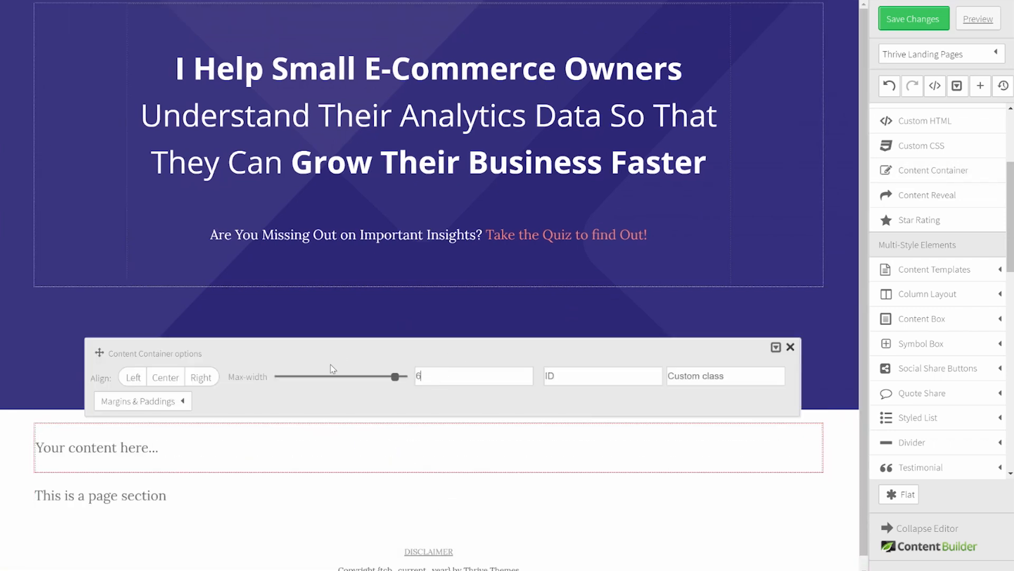
left_click(954, 321)
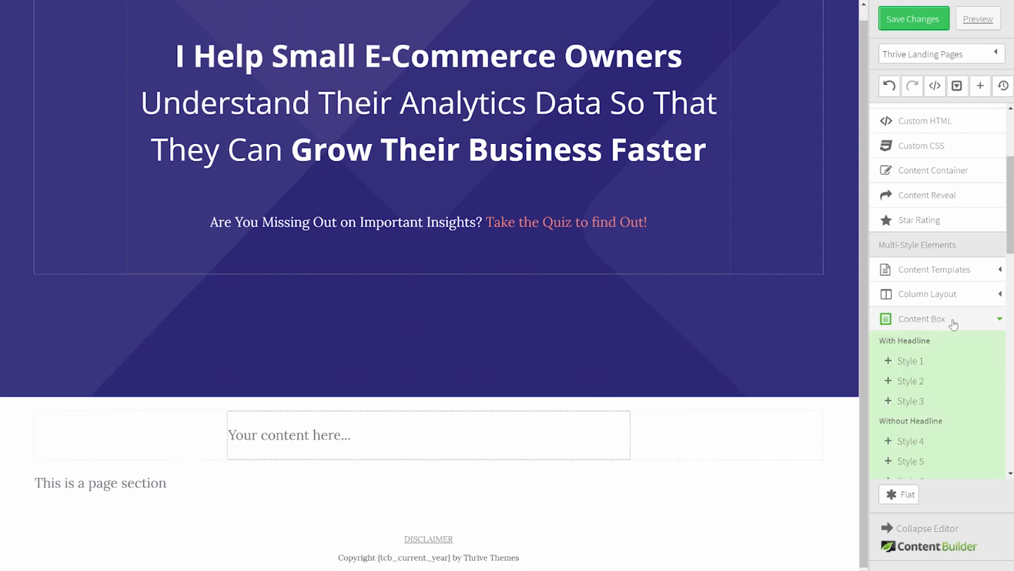
scroll(953, 323, "down", 1)
left_click_drag(912, 258, 382, 430)
scroll(380, 421, "down", 3)
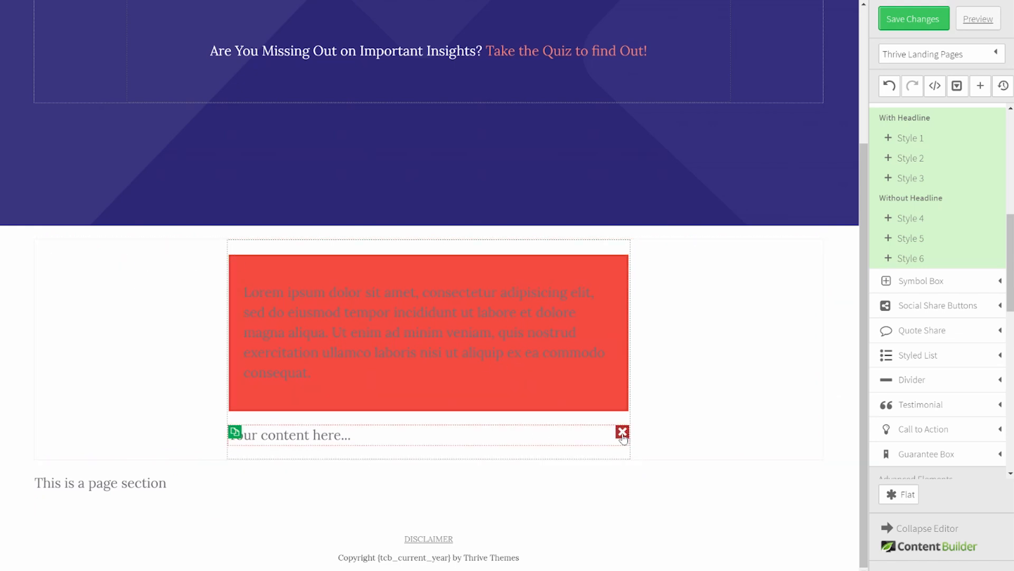
Step: Delete the 'Your content here' placeholder and make the red content box white
left_click(622, 432)
left_click(374, 303)
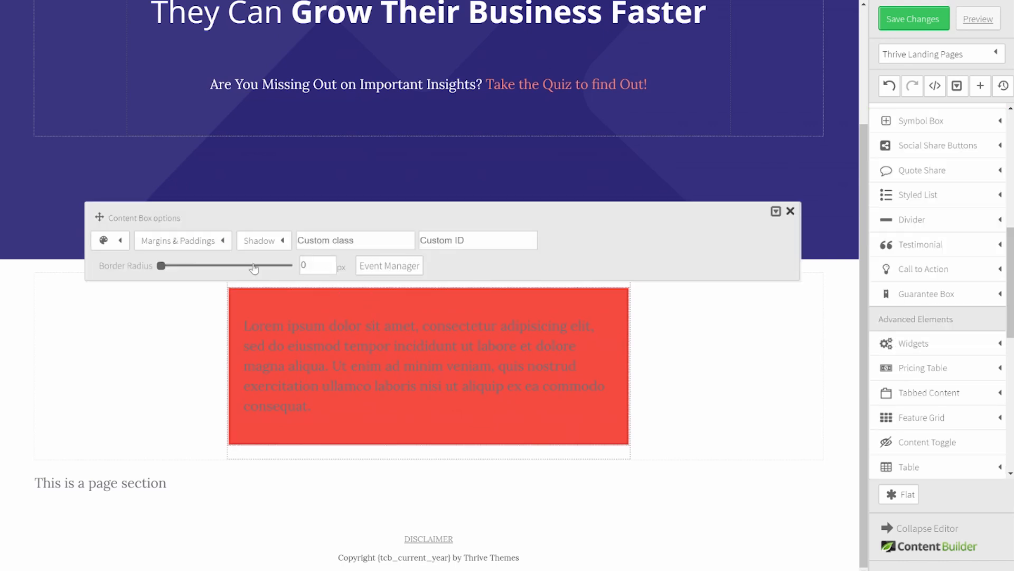
left_click(118, 245)
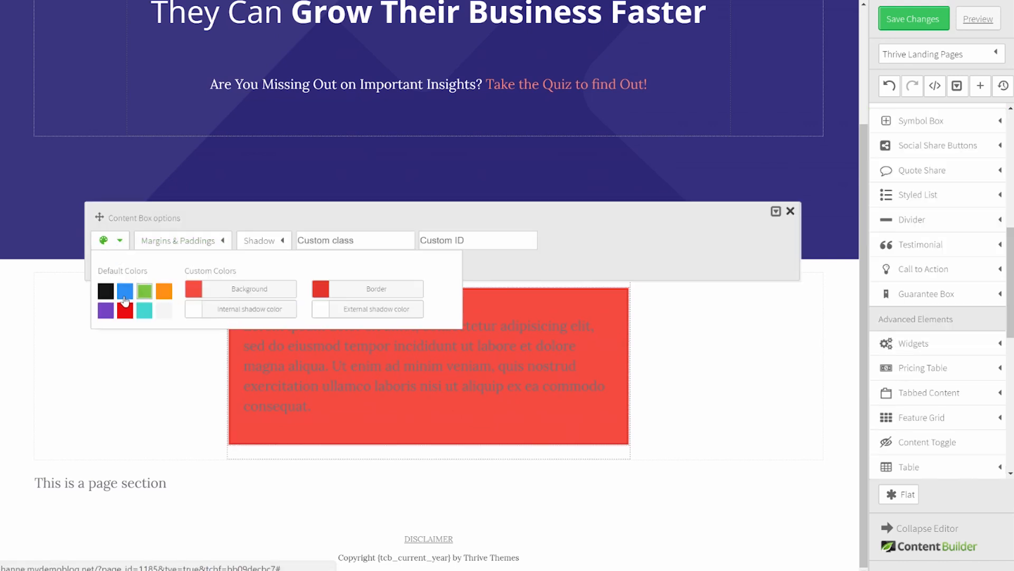
left_click(165, 312)
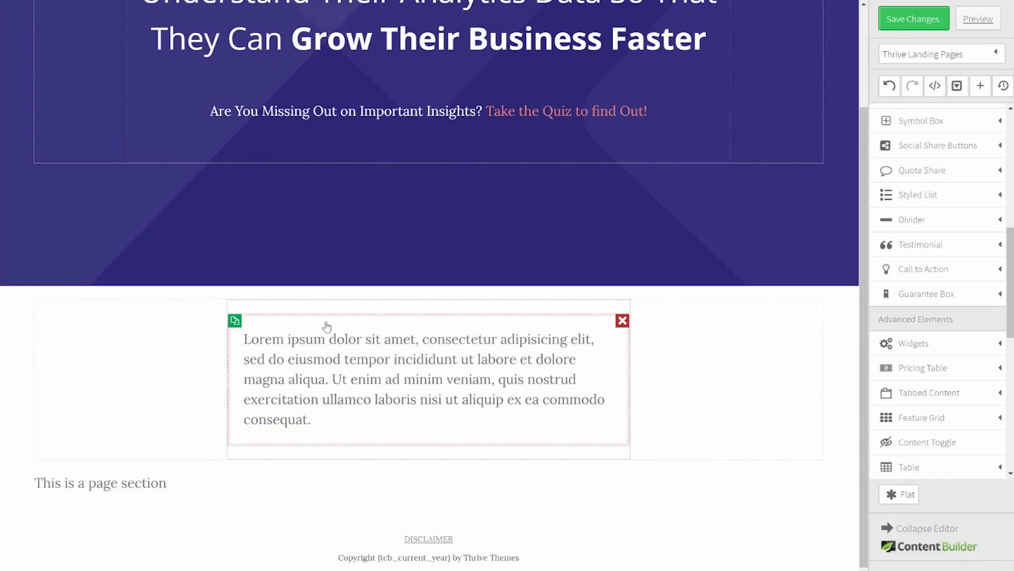
Step: Give the content box a 10 px border radius
left_click(328, 326)
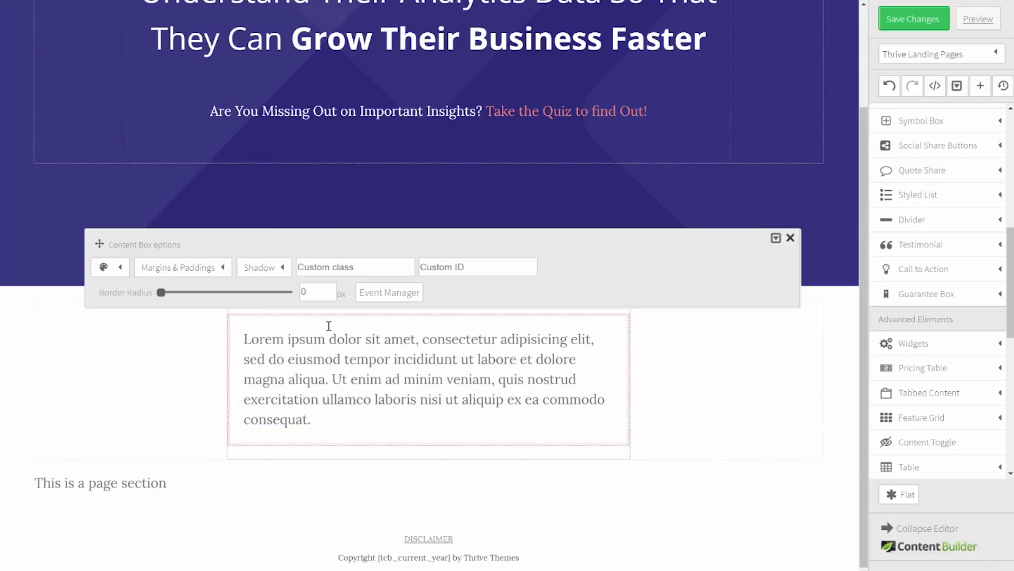
left_click_drag(326, 294, 288, 294)
left_click(215, 357)
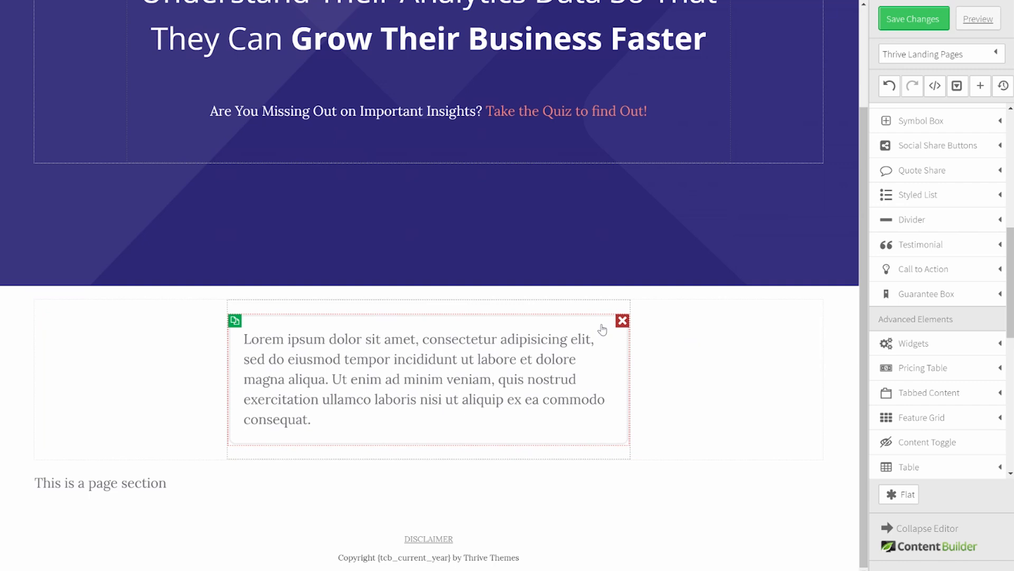
Step: Set the lorem-ipsum content box's border colour to white (#ffffff), hiding its grey outline
left_click(575, 318)
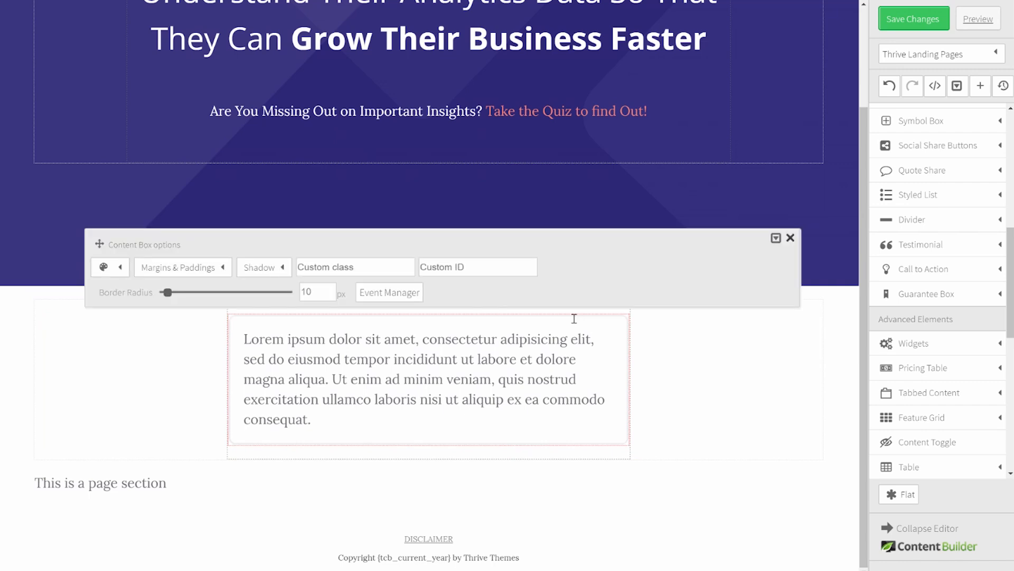
left_click(120, 267)
left_click(360, 317)
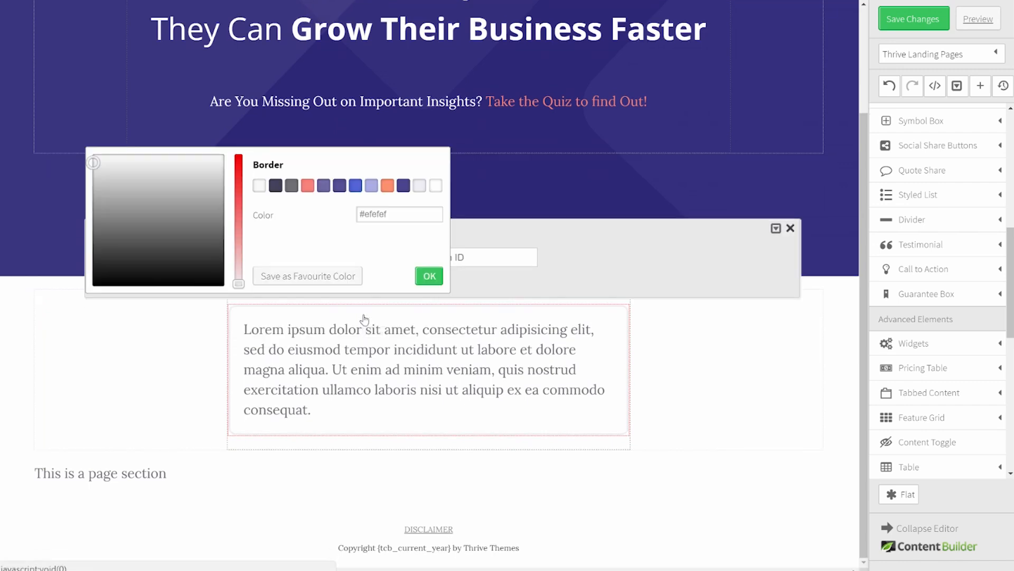
left_click(432, 278)
left_click(817, 411)
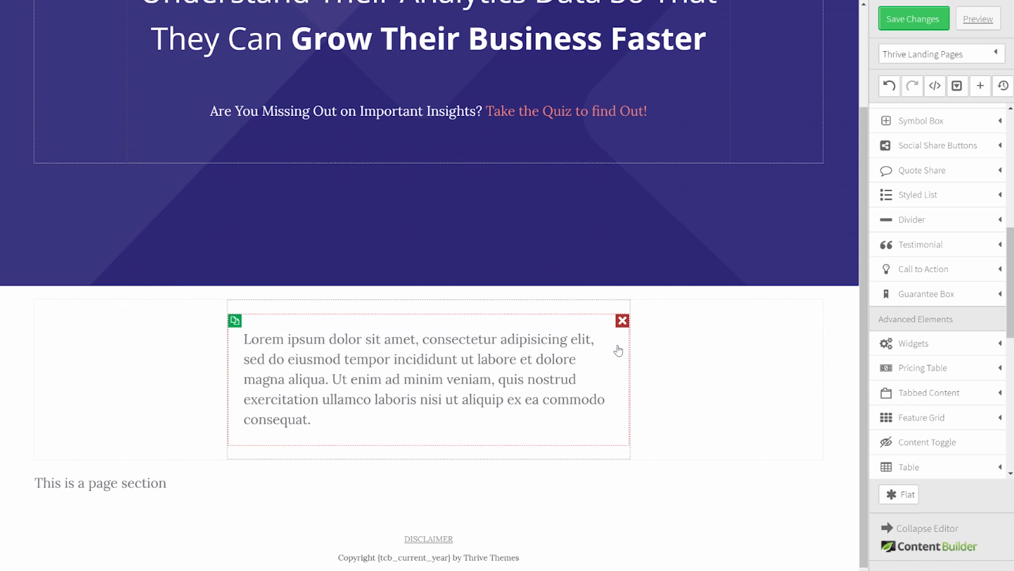
Step: Set the content container's top margin to -140 and duplicate the lorem text box twice
left_click(746, 359)
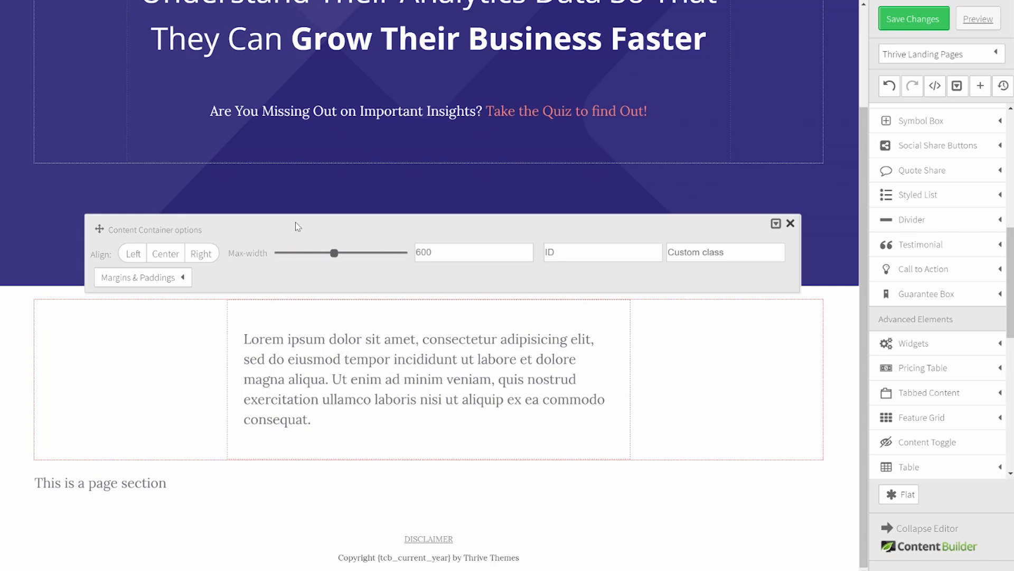
left_click(136, 281)
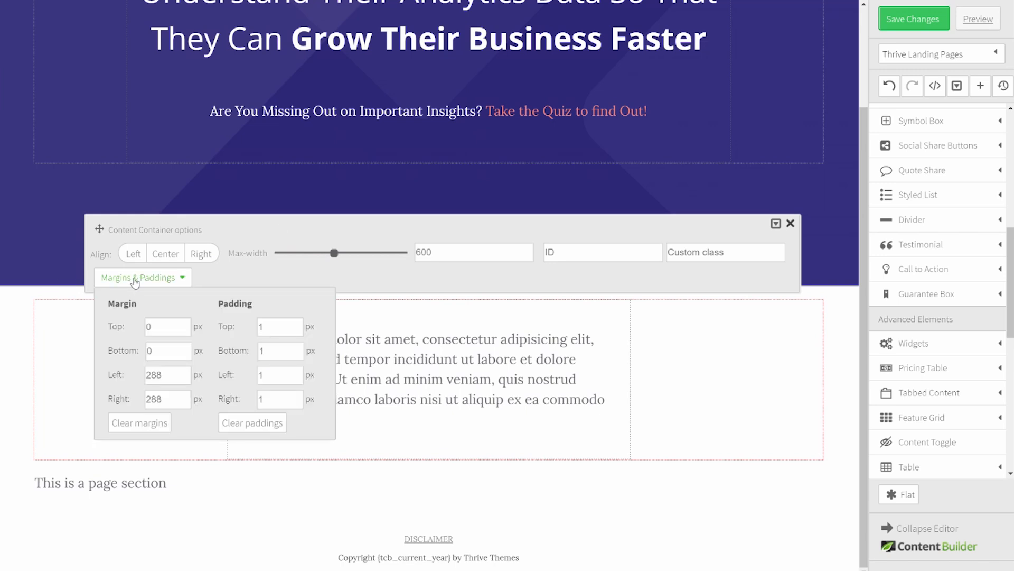
left_click_drag(164, 328, 141, 330)
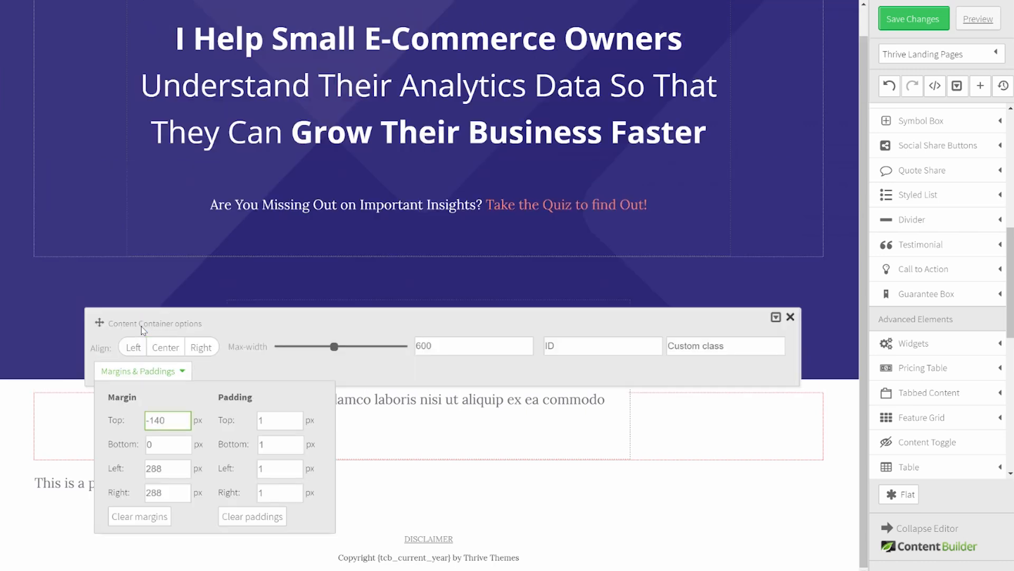
left_click(658, 491)
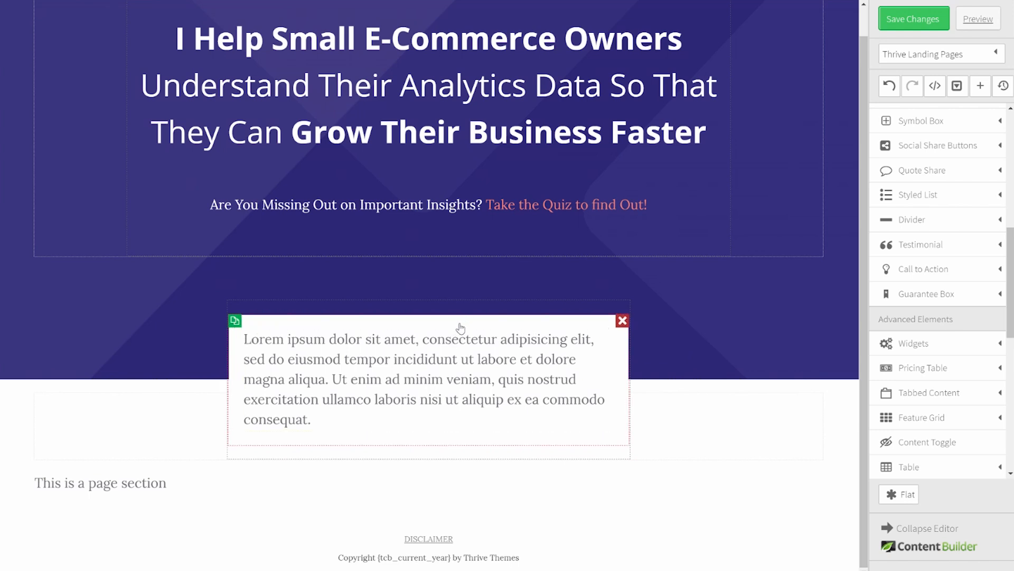
left_click(235, 321)
left_click(235, 322)
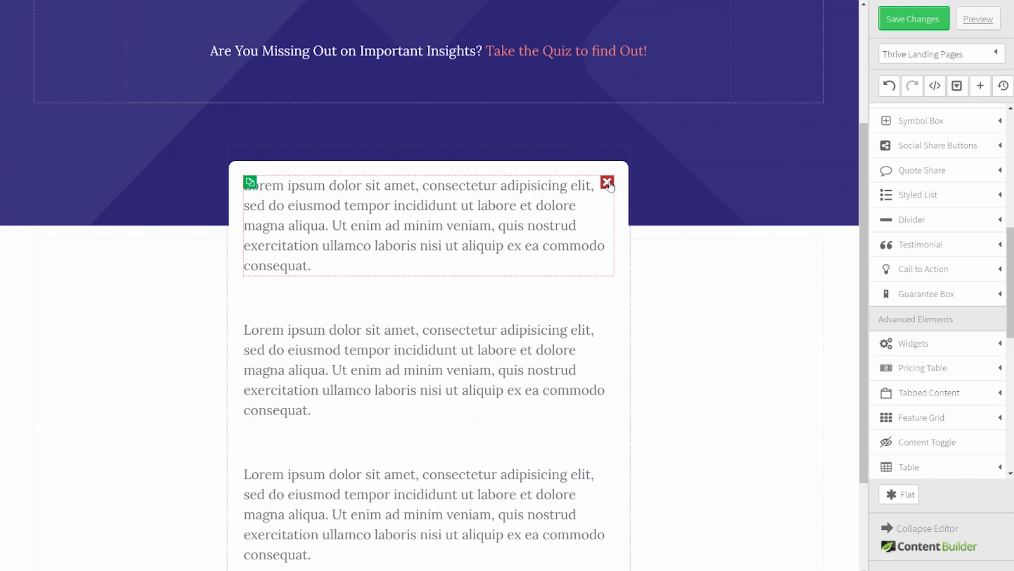
Step: Empty the top box and give it a dark purple background and border
left_click(608, 183)
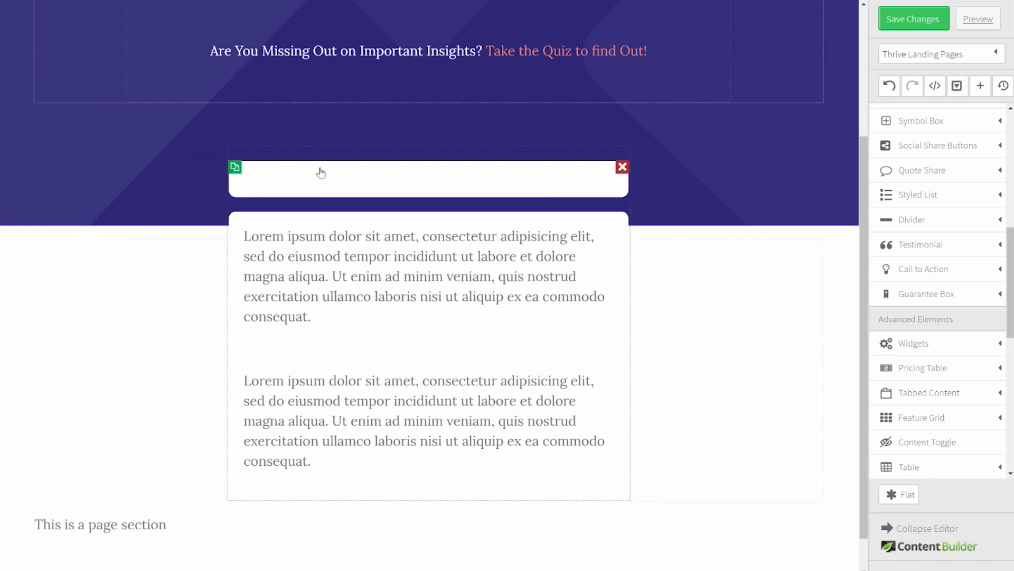
left_click(281, 181)
left_click(123, 116)
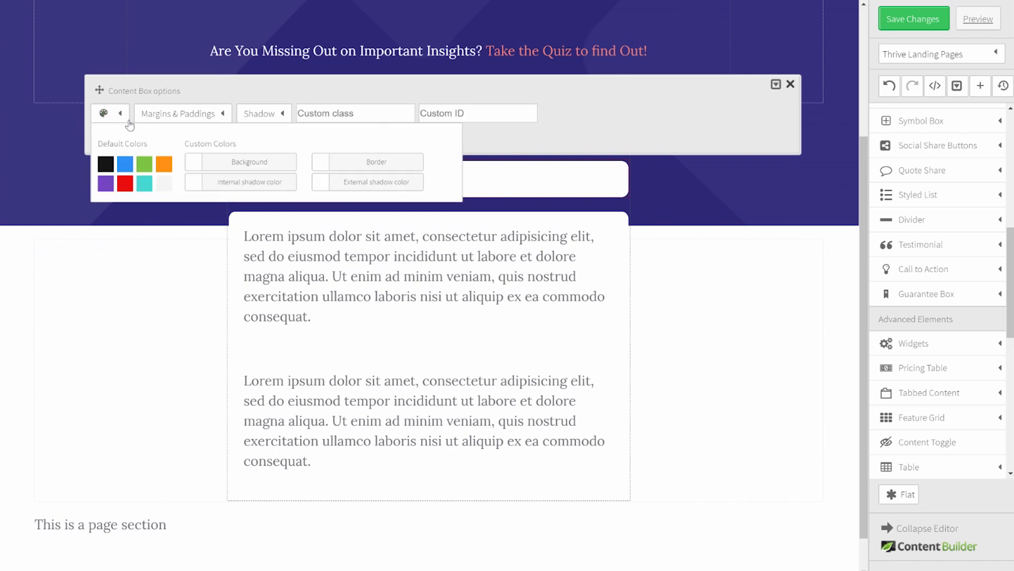
left_click(251, 161)
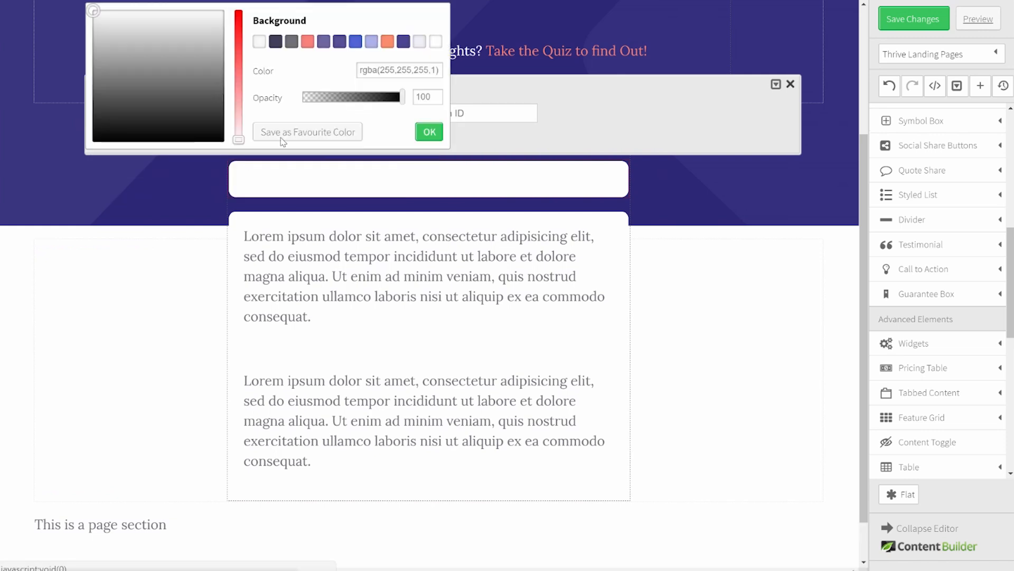
left_click(338, 46)
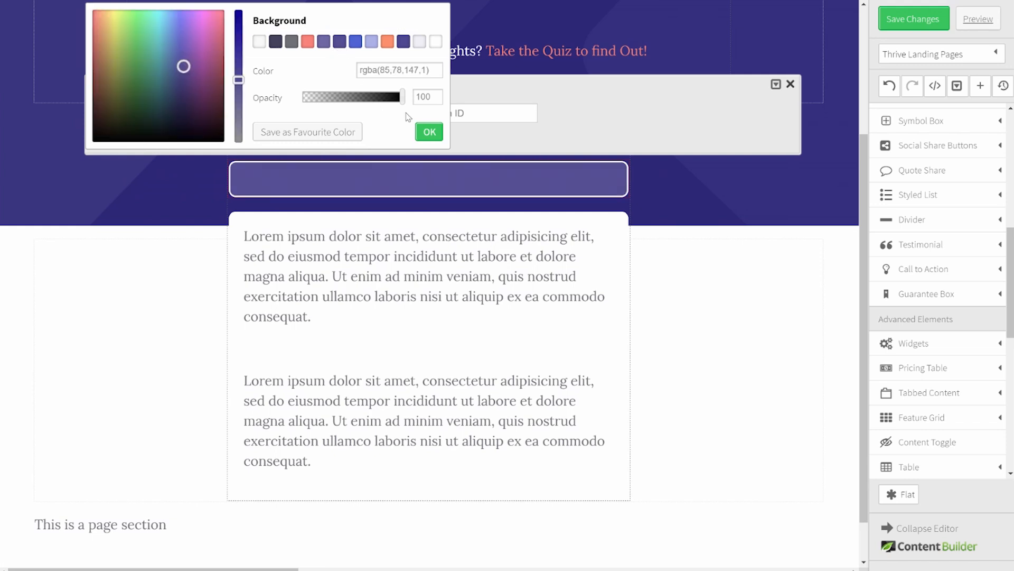
left_click(425, 131)
left_click(406, 151)
left_click(338, 46)
left_click(426, 131)
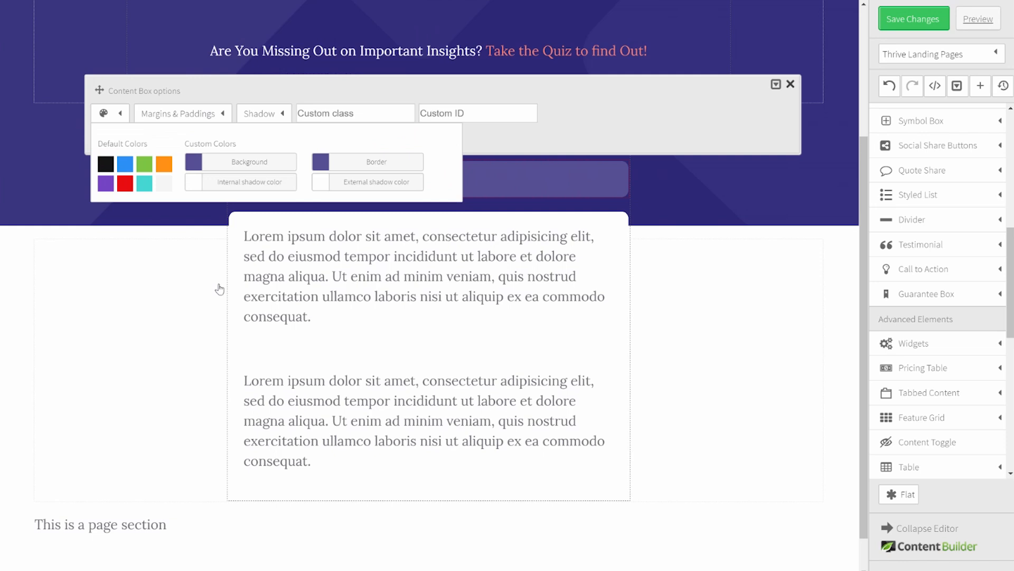
left_click(219, 288)
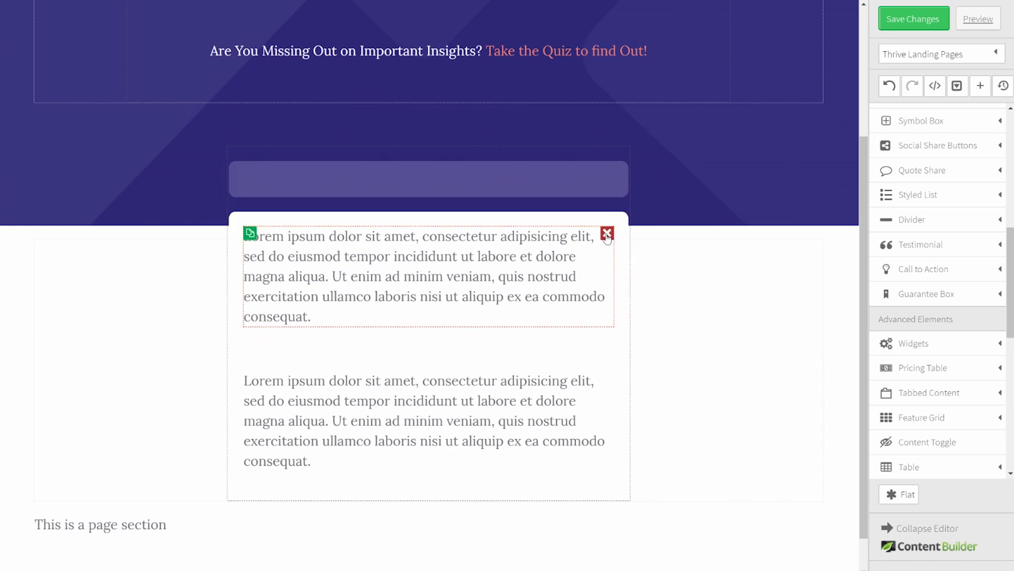
Step: Empty the next box and give it a lighter purple background and border
left_click(607, 234)
left_click(332, 286)
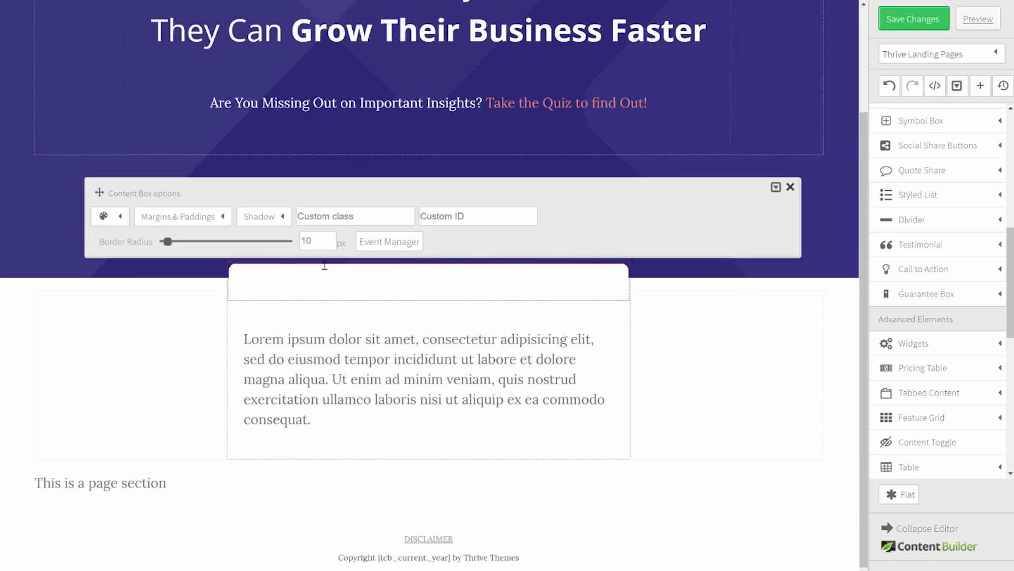
left_click(123, 216)
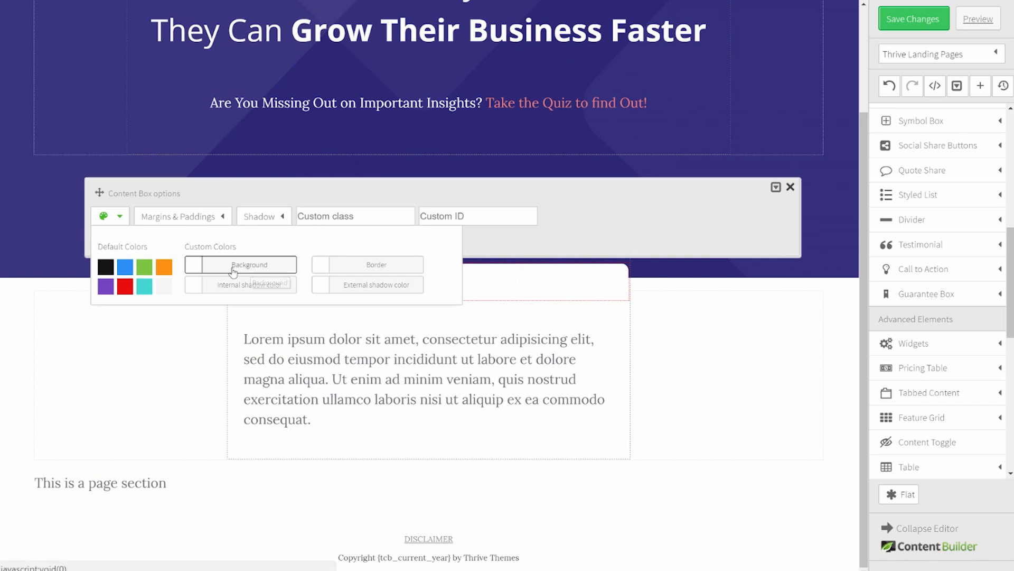
left_click(233, 271)
left_click(324, 136)
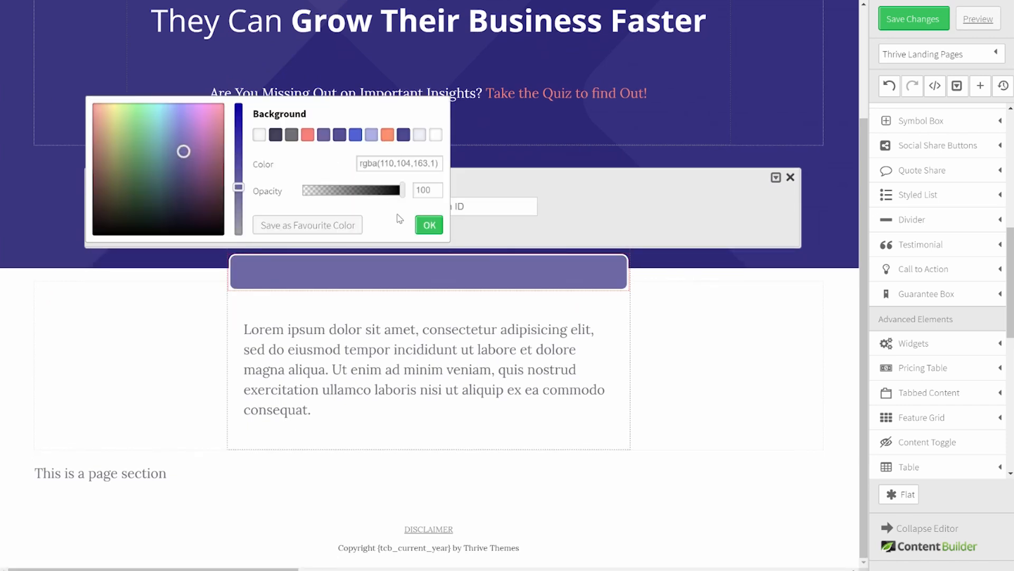
left_click(421, 224)
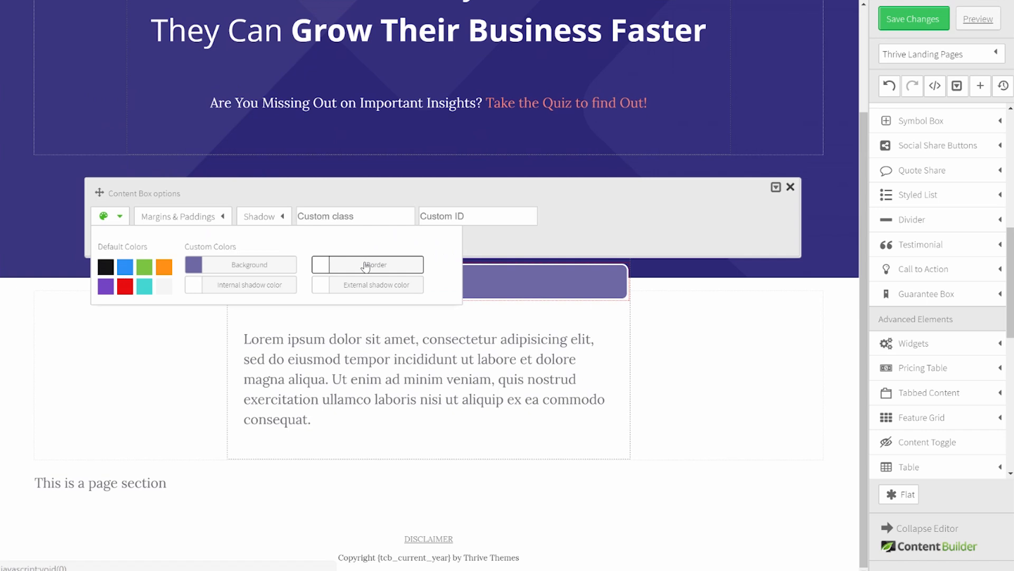
left_click(365, 264)
left_click(323, 136)
left_click(428, 224)
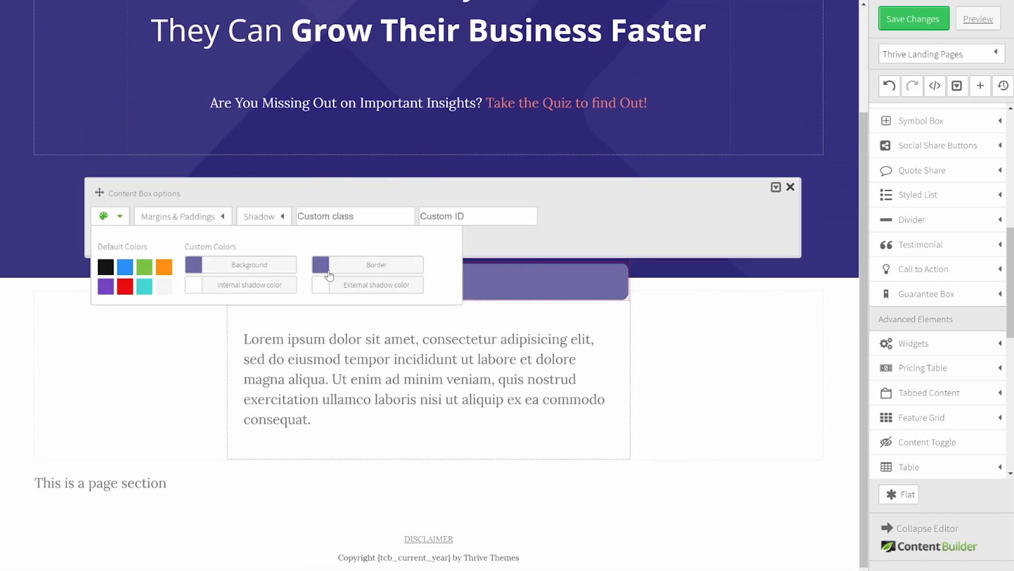
left_click(277, 334)
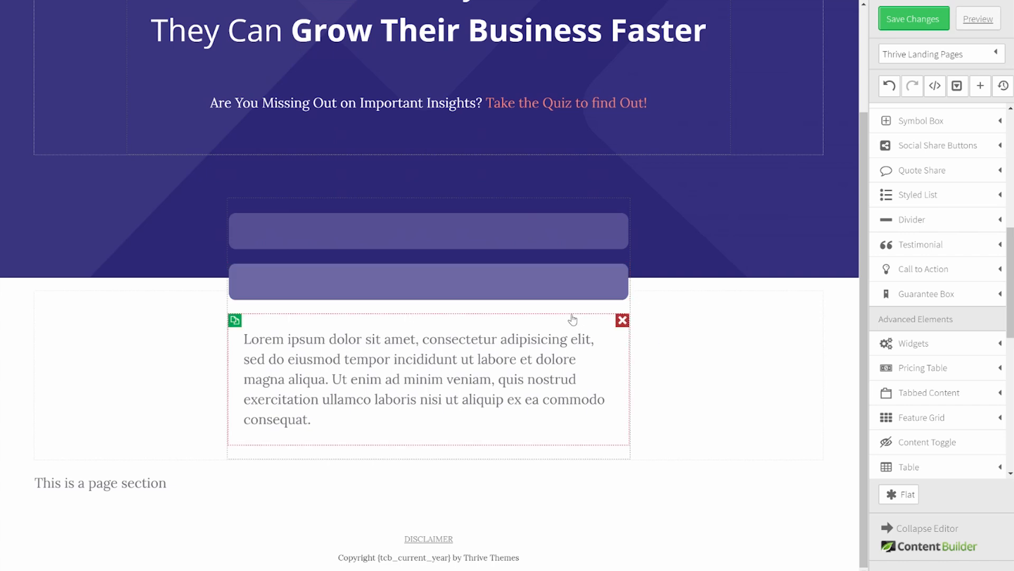
Step: Give the second purple box a -65 top margin and the lorem box a -75 top margin
left_click(569, 285)
left_click(185, 219)
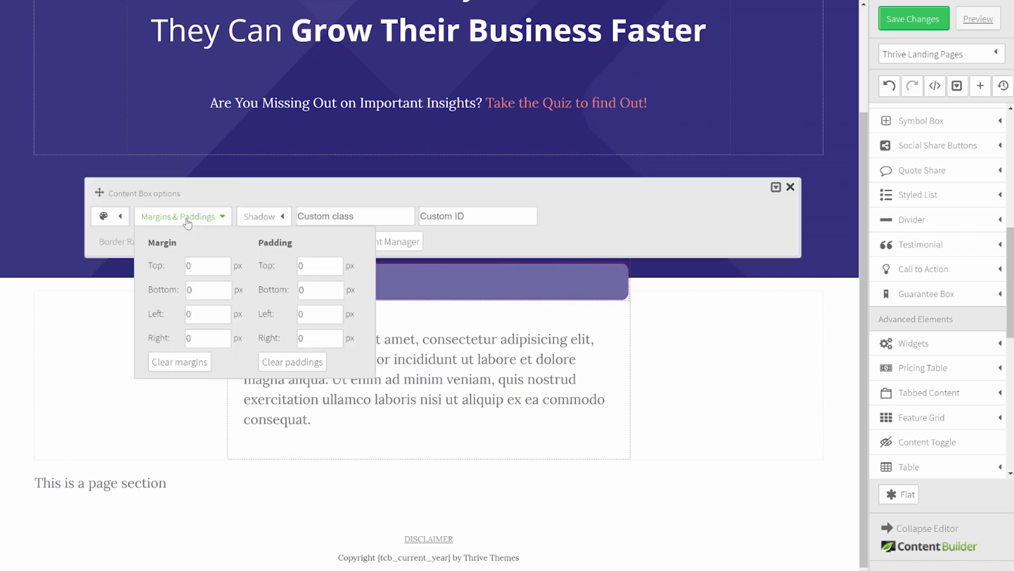
left_click(184, 267)
left_click(772, 362)
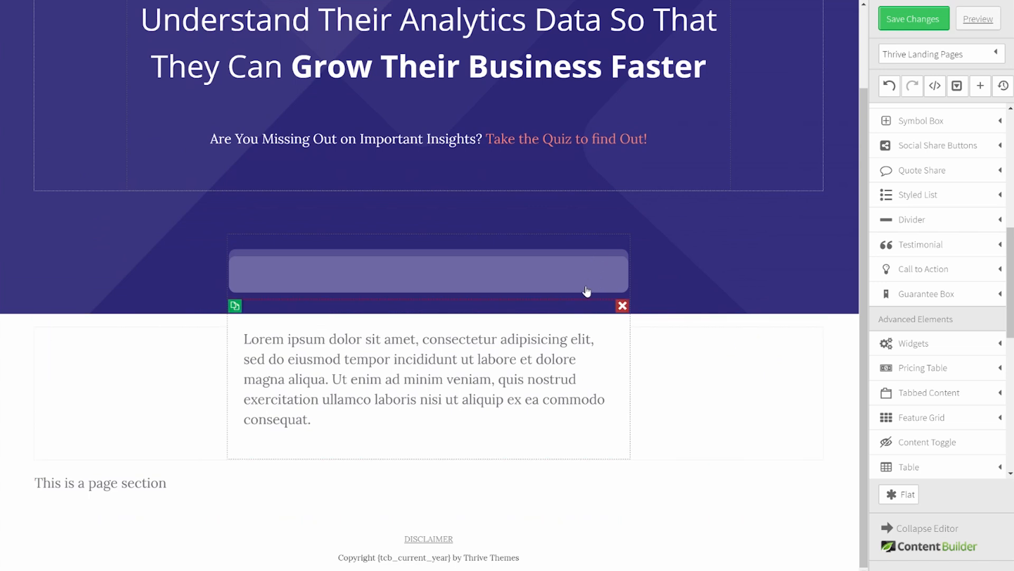
left_click(617, 369)
left_click(142, 270)
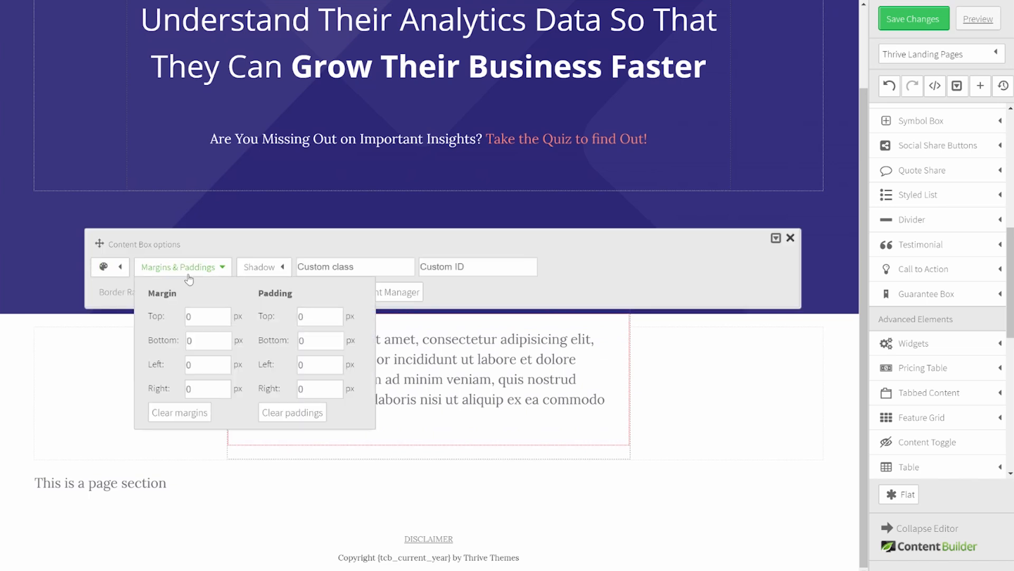
left_click(164, 315)
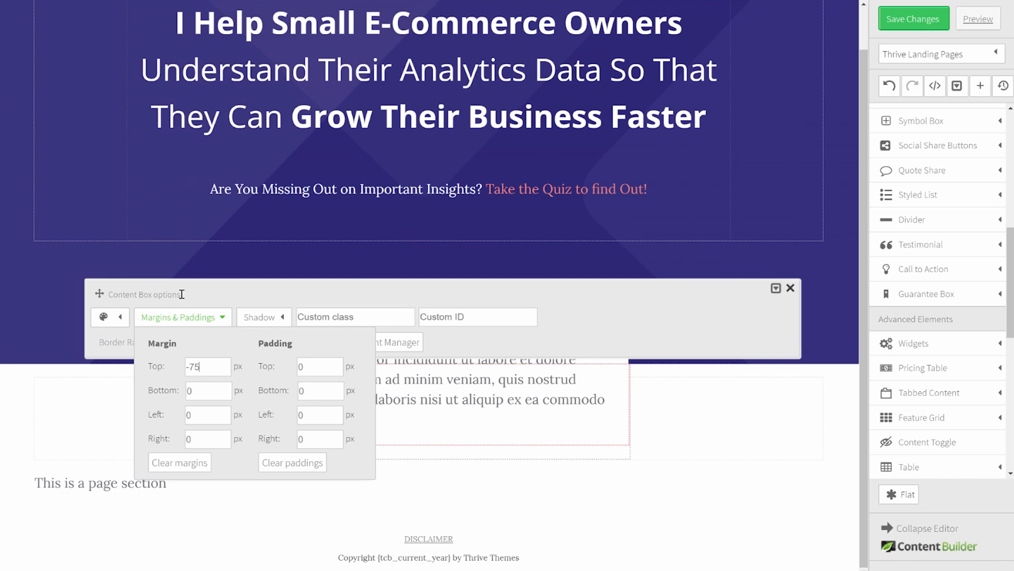
left_click(815, 425)
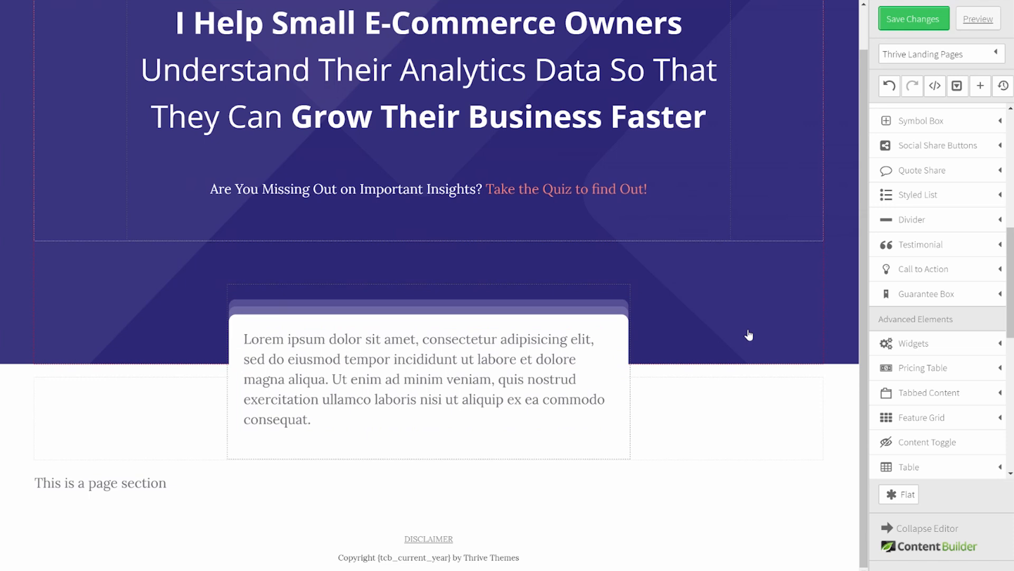
Step: Add a Button element into the content box and switch it to Style 1
scroll(938, 237, "up", 5)
left_click_drag(911, 213, 394, 338)
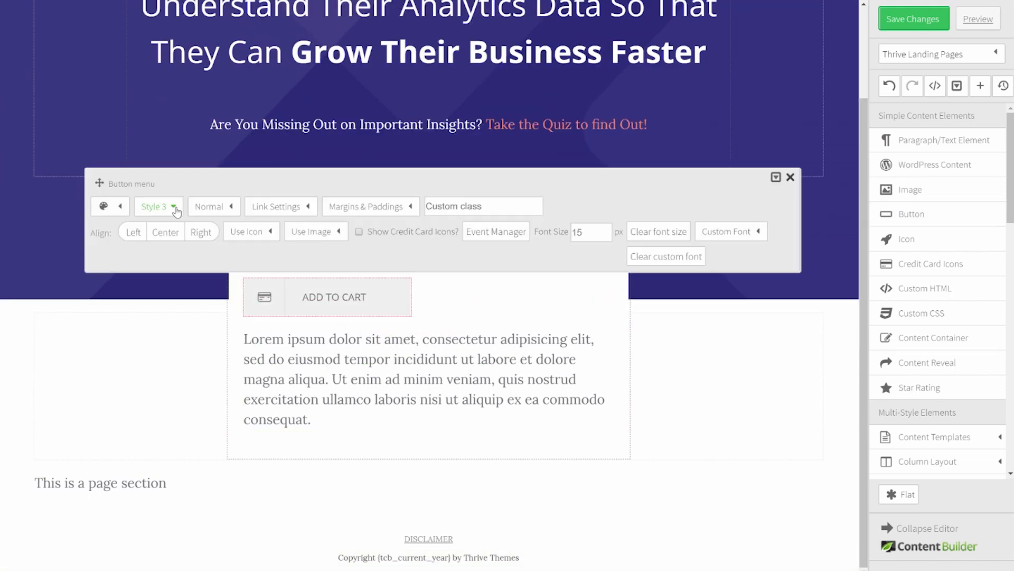
left_click(174, 207)
left_click(174, 238)
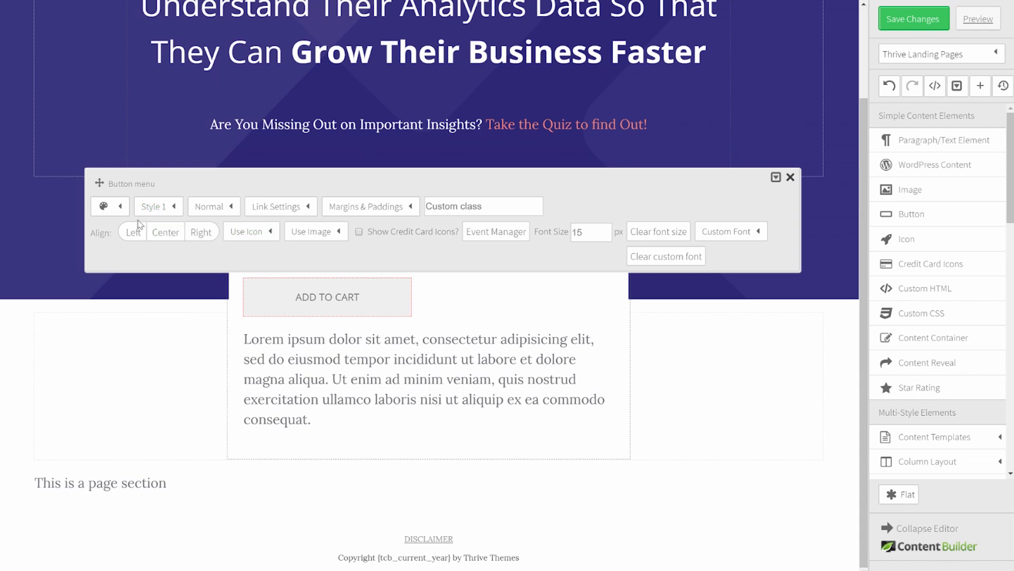
Step: Give the button a salmon background, white text and a salmon text shadow
left_click(120, 207)
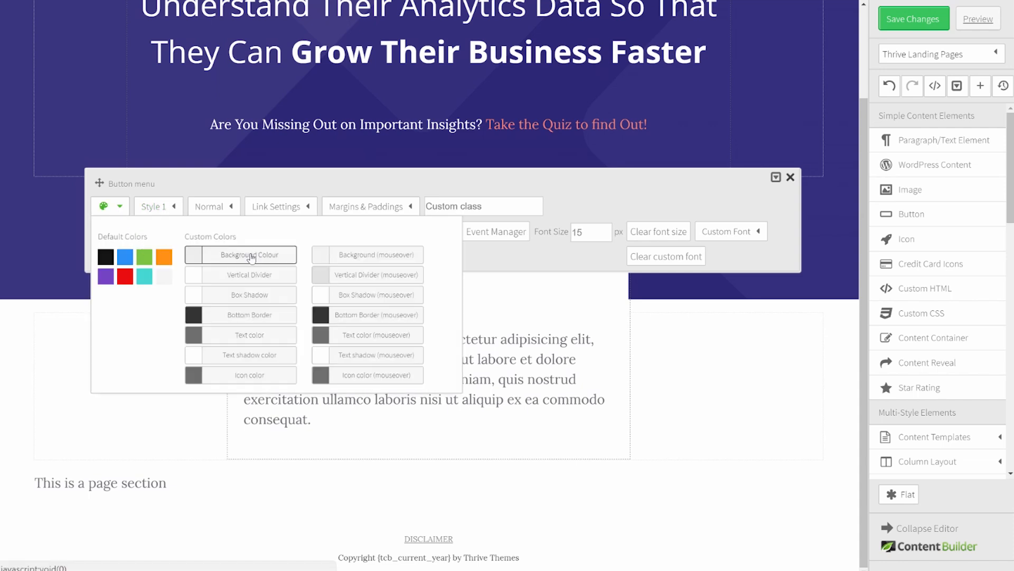
left_click(250, 256)
left_click(308, 149)
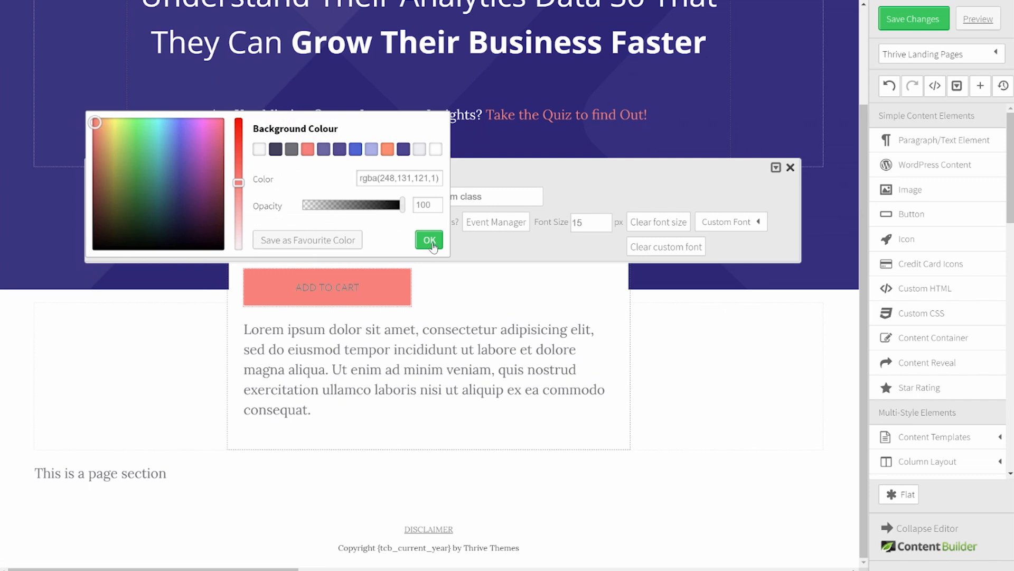
left_click(429, 240)
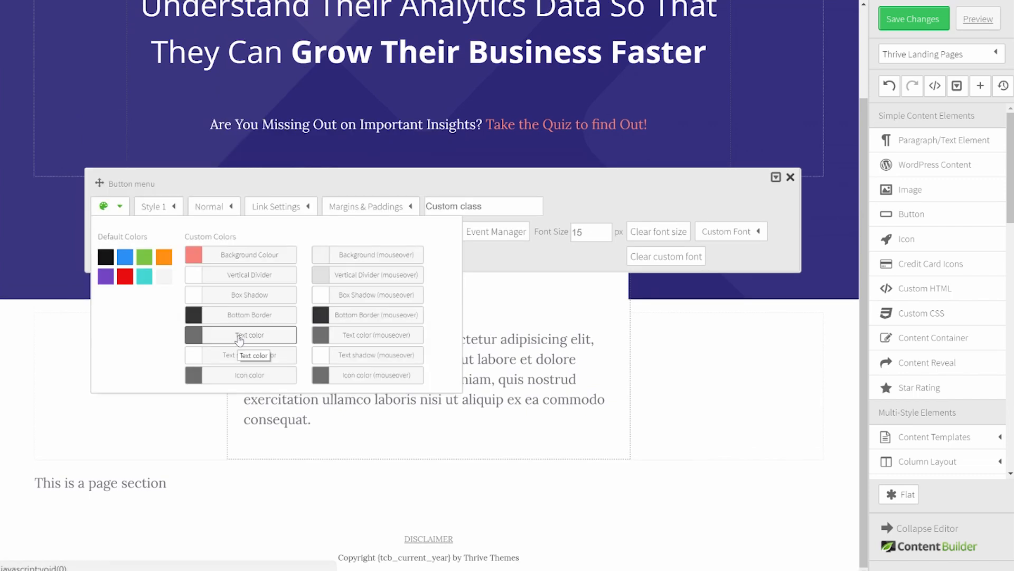
left_click(239, 341)
left_click(436, 150)
left_click(429, 241)
left_click(246, 358)
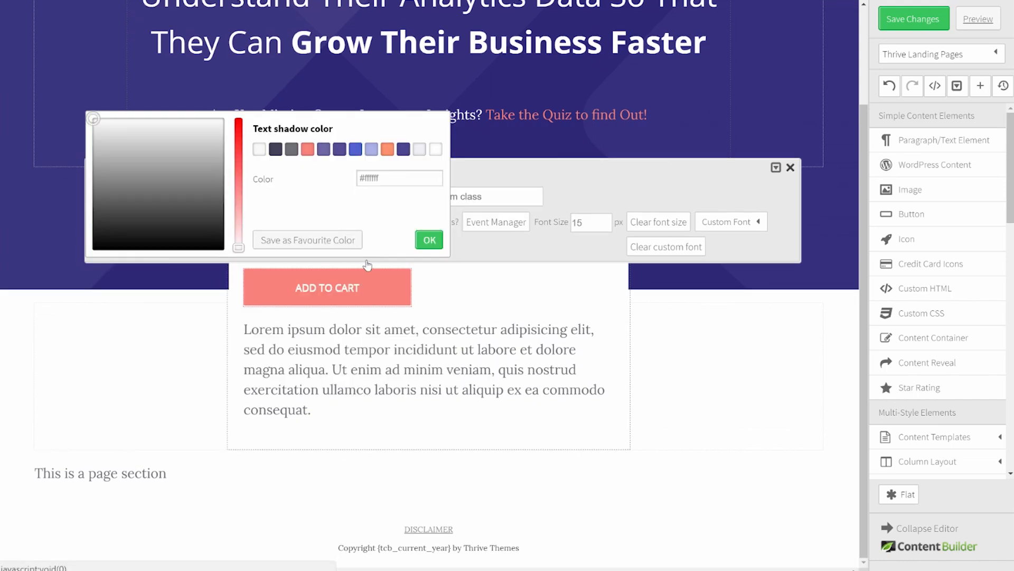
left_click(307, 149)
left_click(428, 246)
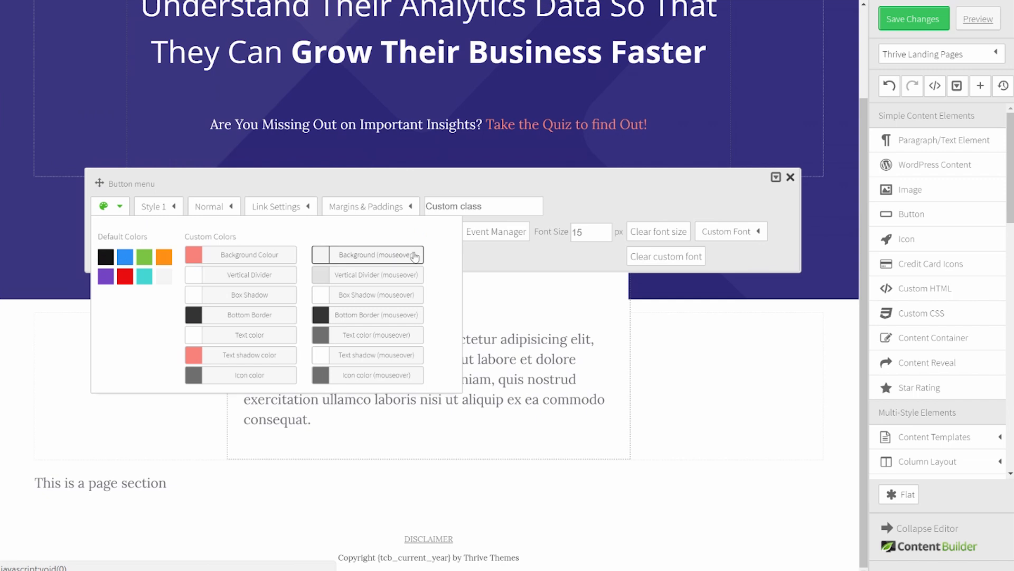
Step: Set the button's hover colours to a salmon background with white text
left_click(414, 258)
left_click(307, 149)
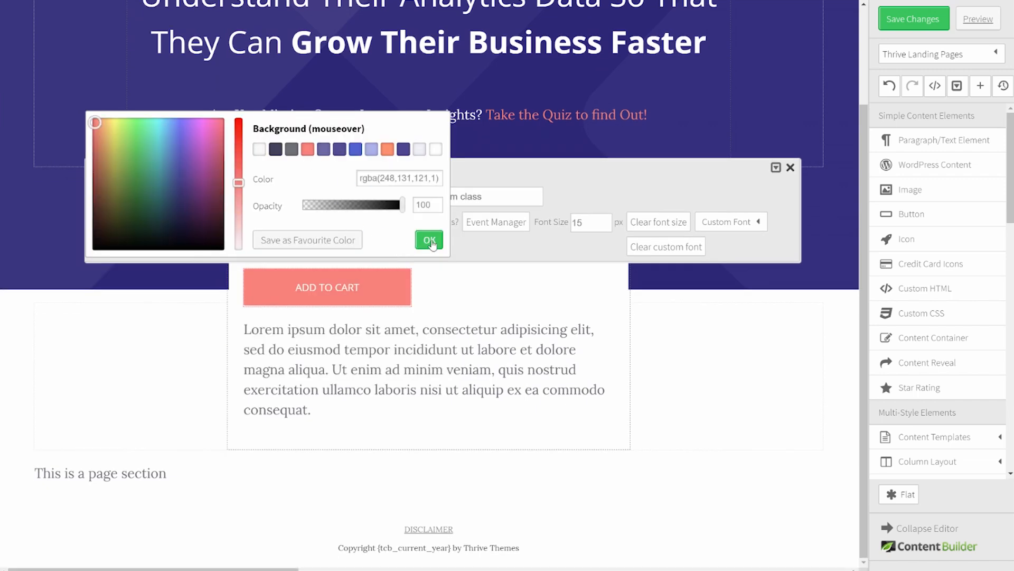
left_click(429, 240)
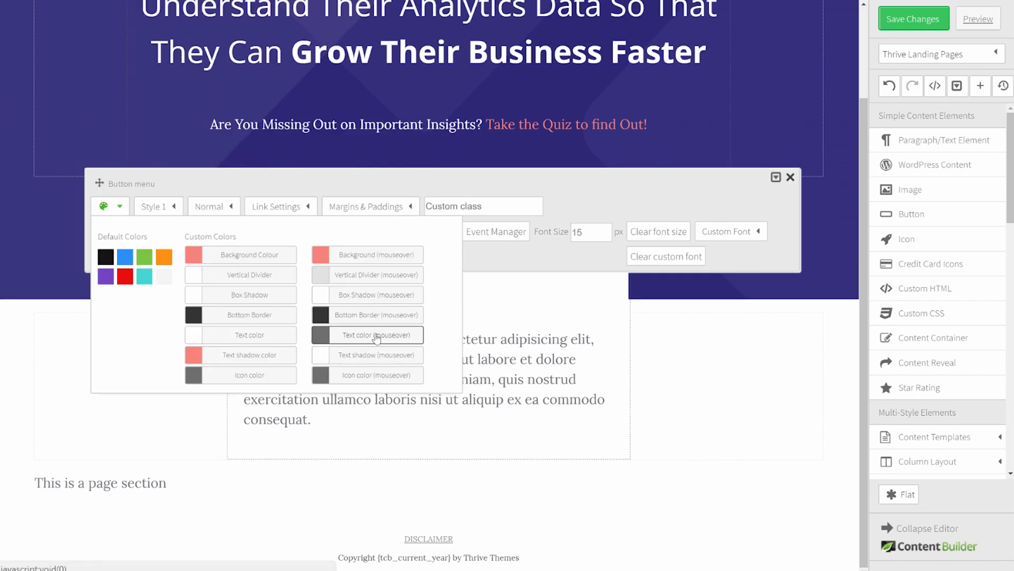
left_click(376, 336)
left_click(425, 149)
left_click(428, 240)
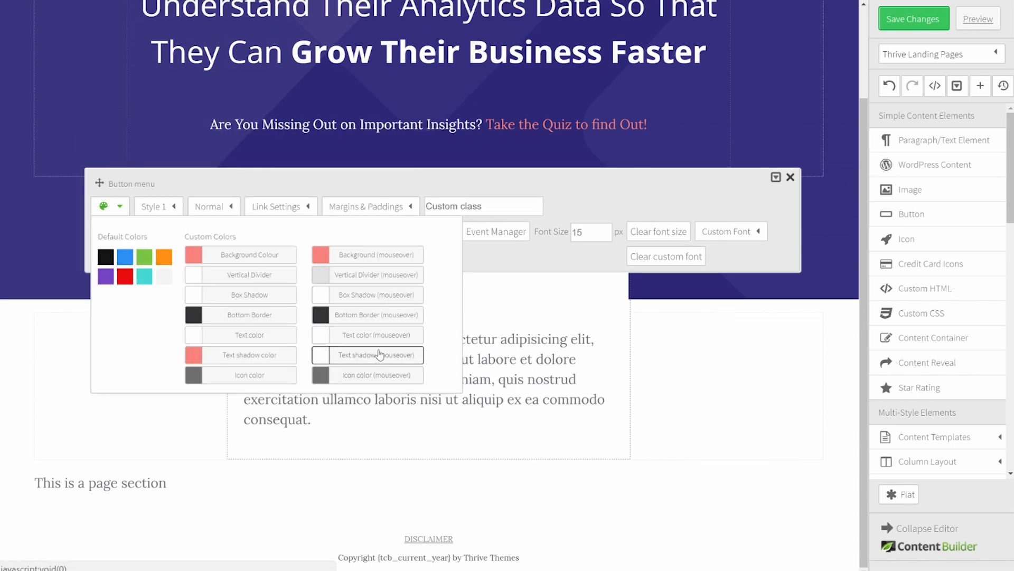
left_click(396, 355)
left_click(429, 239)
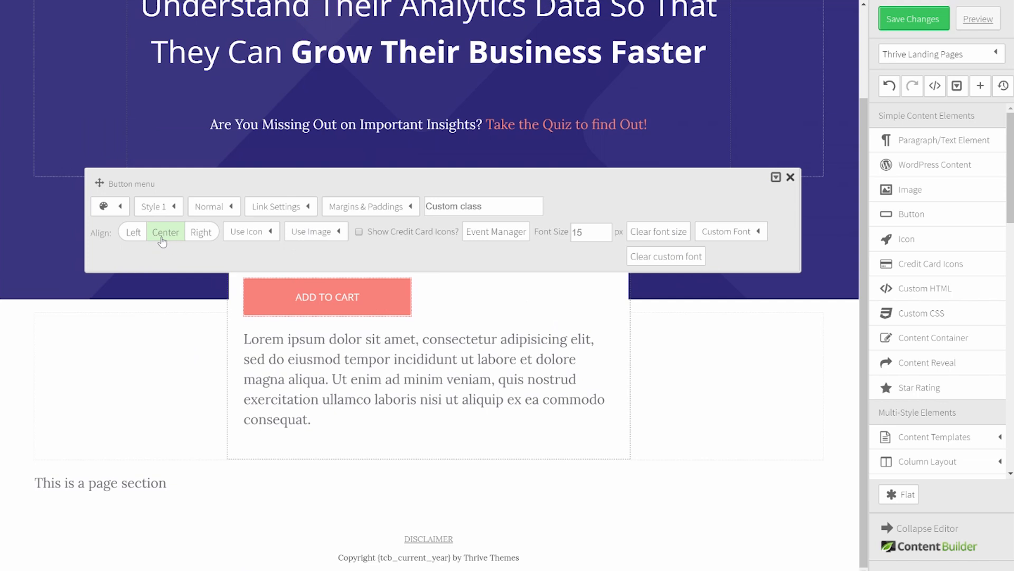
Step: Centre the button, set its font size to 20 and relabel it 'Start the Quiz'
left_click(172, 228)
double_click(596, 233)
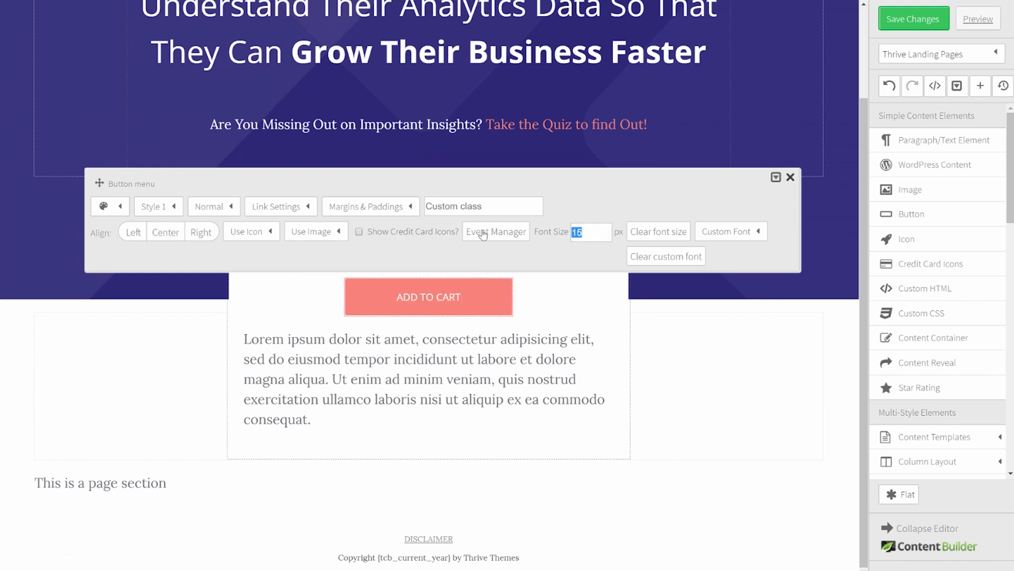
type("20")
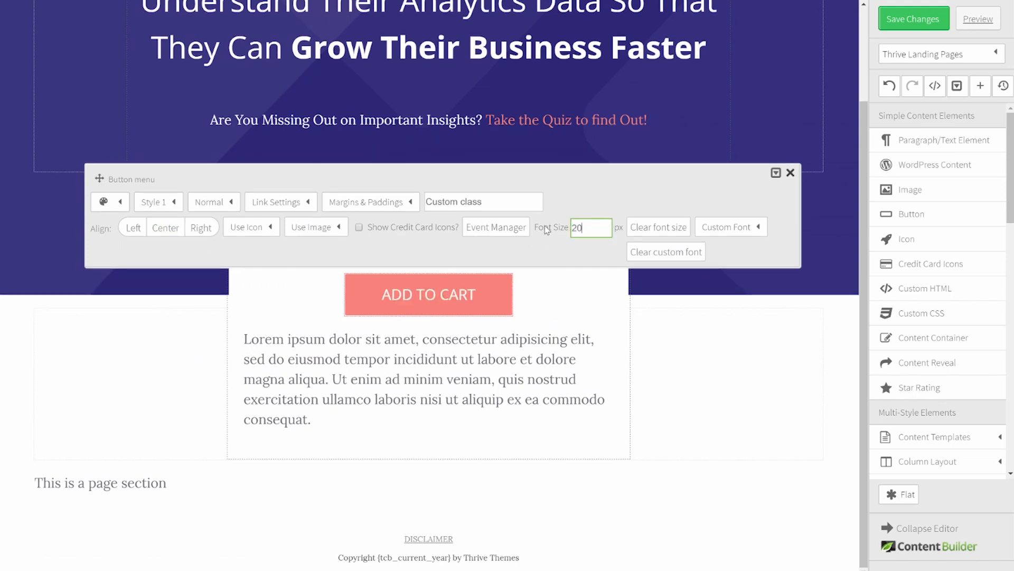
left_click(303, 209)
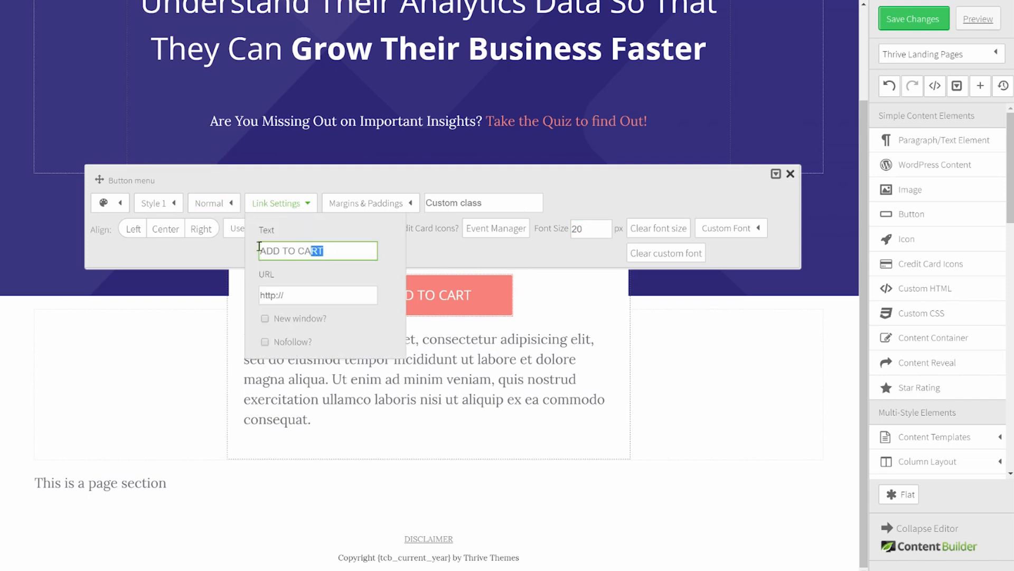
triple_click(342, 260)
type("S")
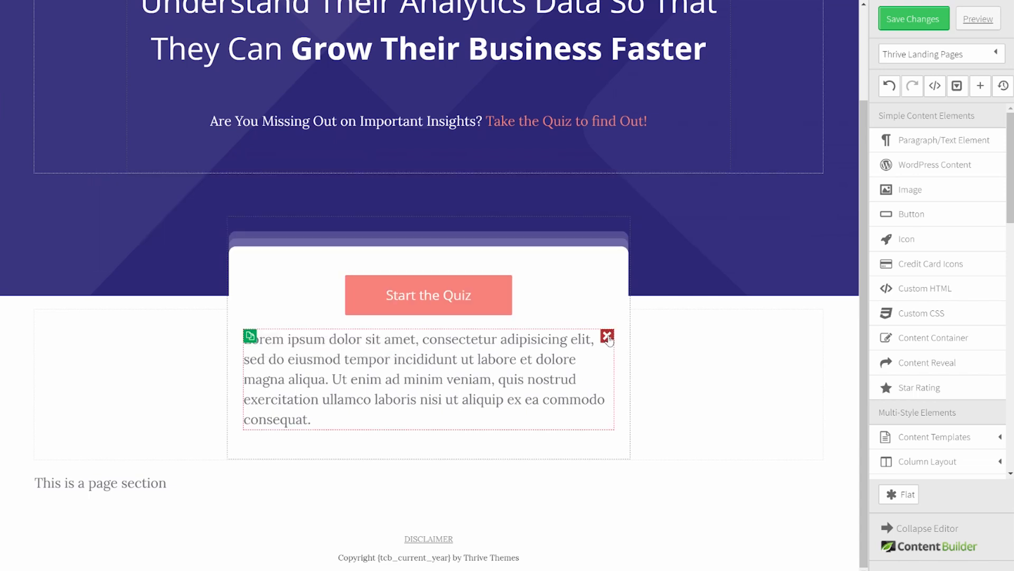
Step: Delete the lorem ipsum paragraph beneath the Start the Quiz button
left_click(608, 336)
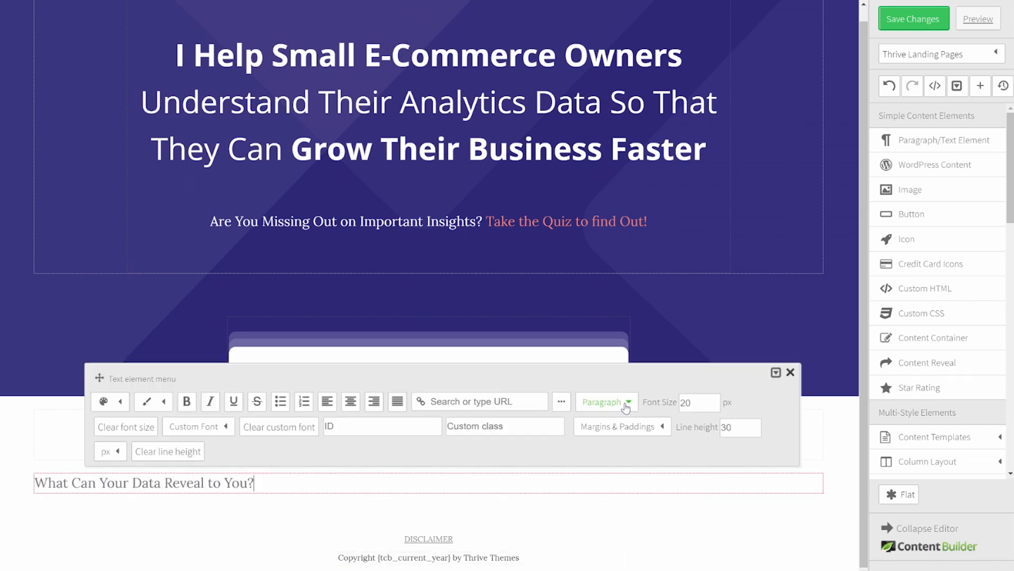
Step: Make the heading a centred Heading 2 with 60 px top and bottom margins, then add a centred paragraph
left_click(625, 407)
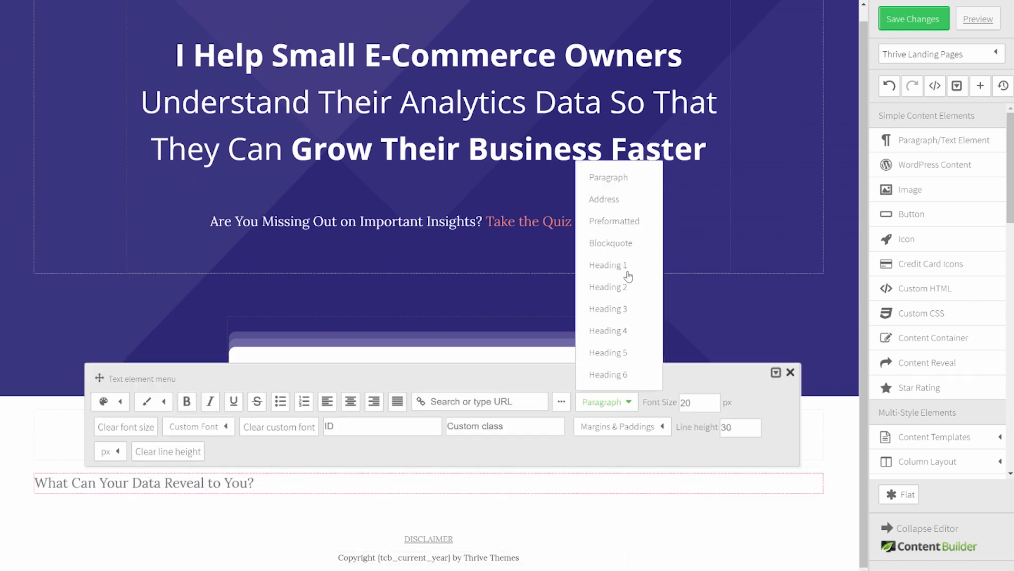
left_click(627, 288)
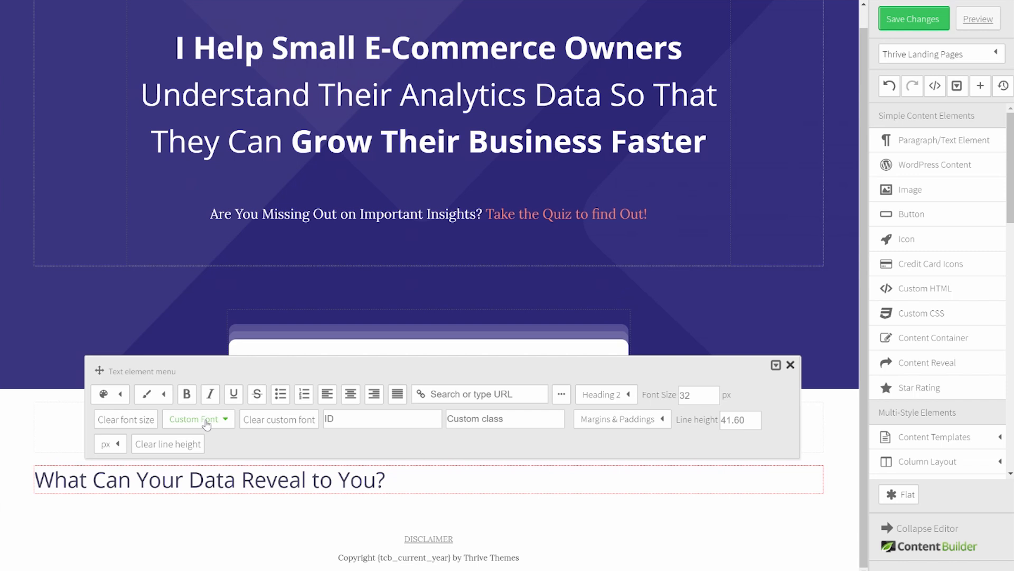
left_click(351, 394)
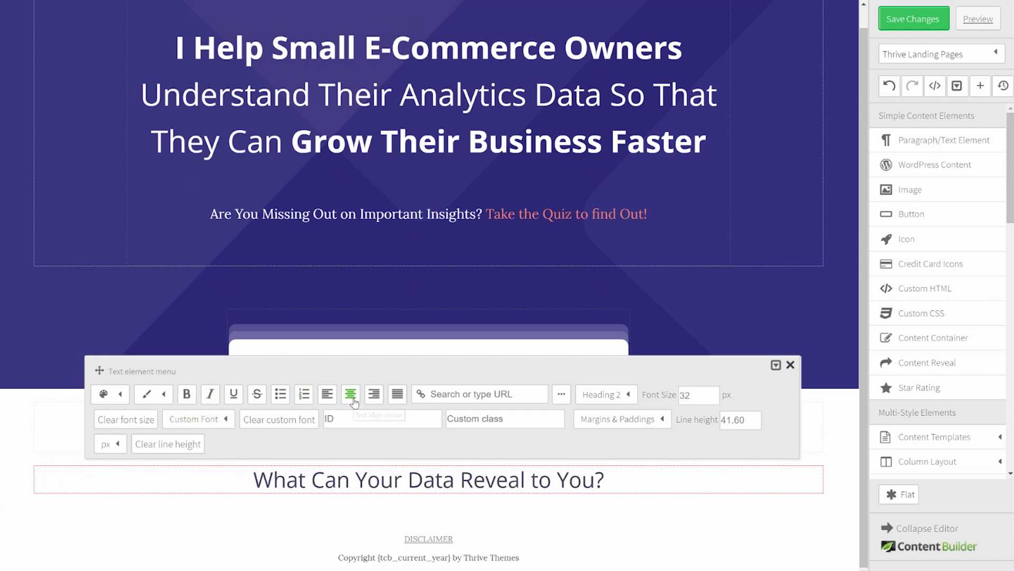
left_click(632, 420)
left_click_drag(657, 296, 580, 292)
type("6")
left_click_drag(661, 316, 577, 323)
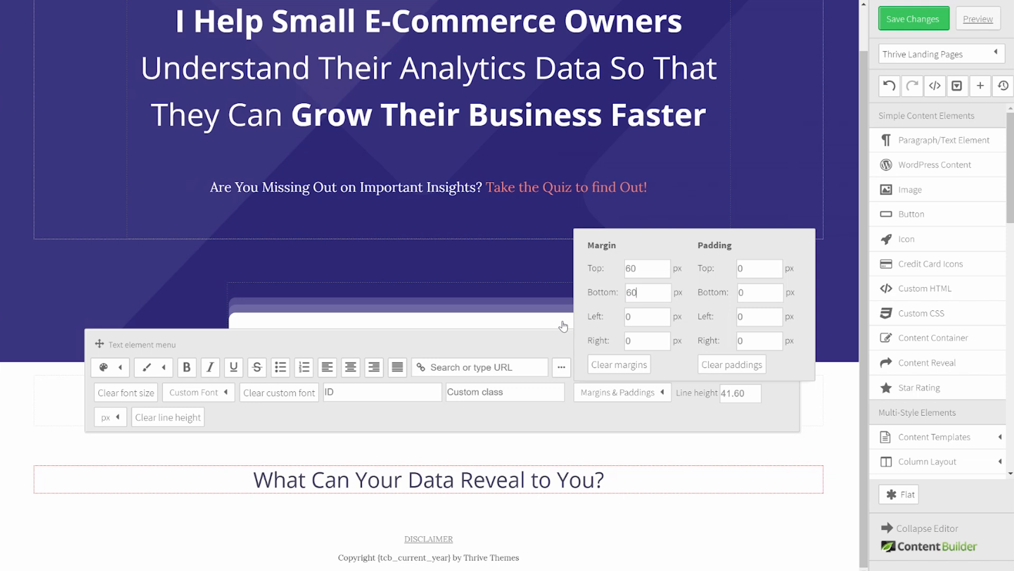
left_click(547, 344)
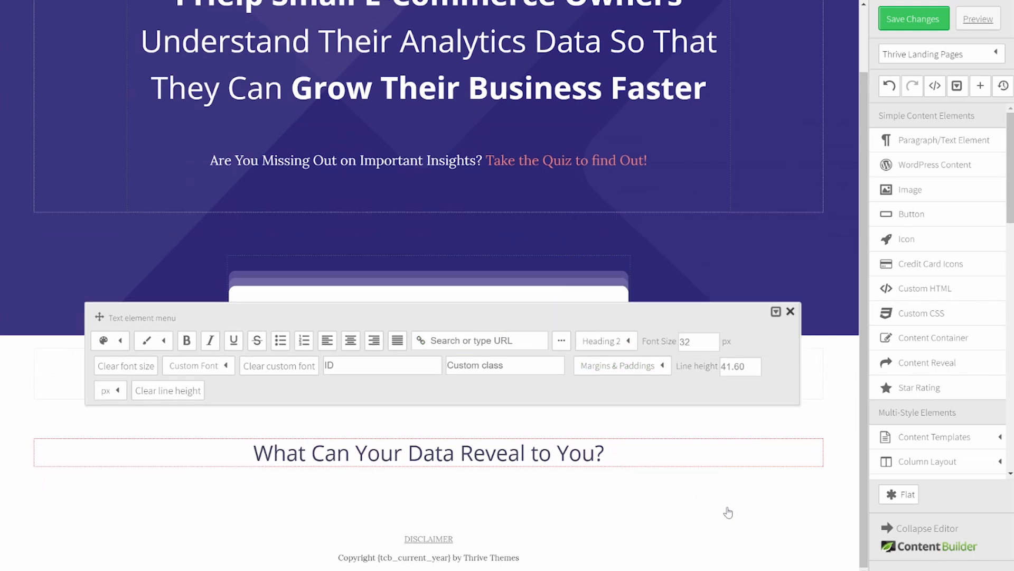
left_click(840, 466)
left_click_drag(920, 140, 430, 483)
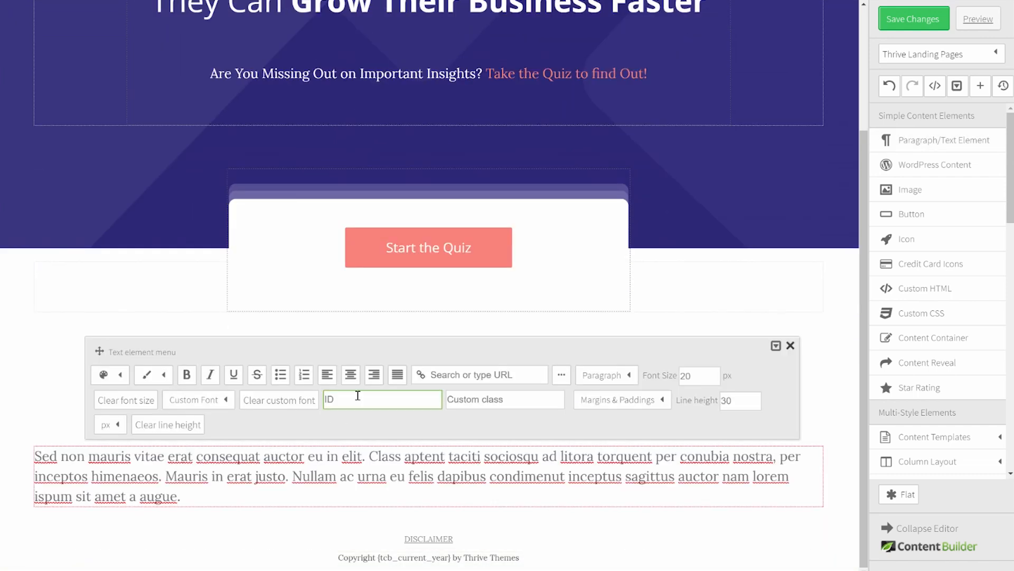
left_click(351, 374)
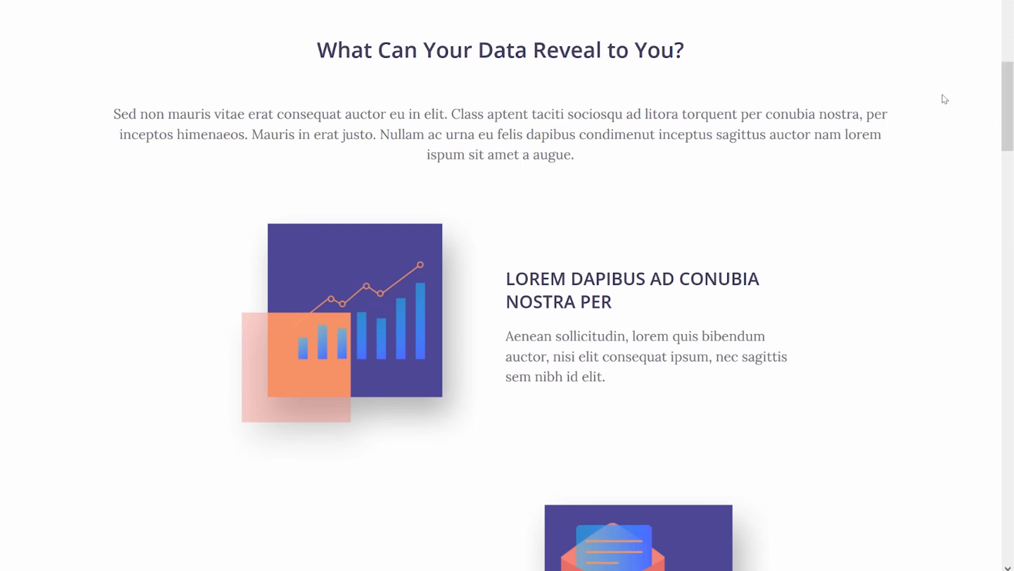
Step: Scroll down through the reference page's alternating illustrated feature rows
scroll(936, 106, "down", 3)
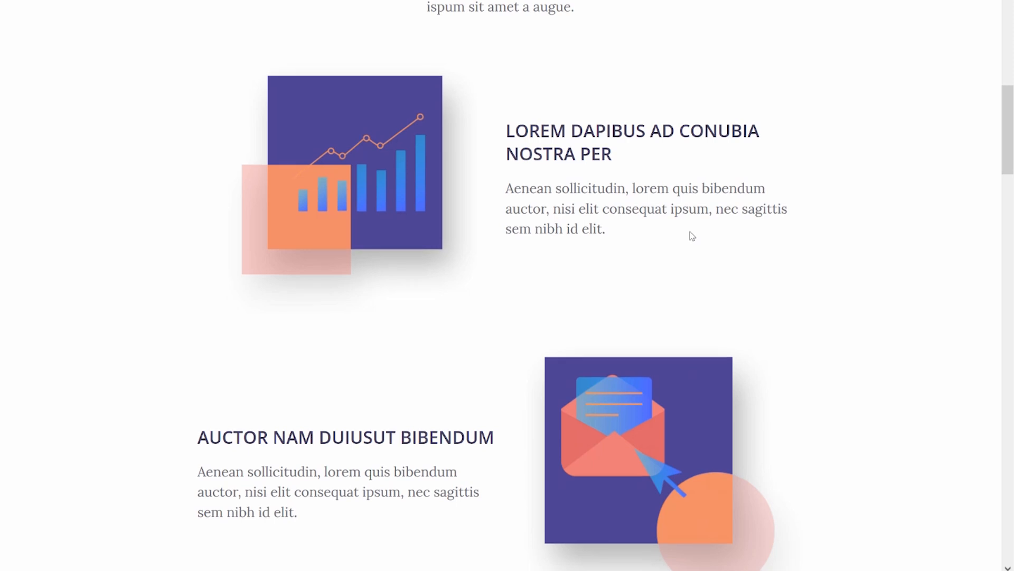
scroll(647, 214, "down", 3)
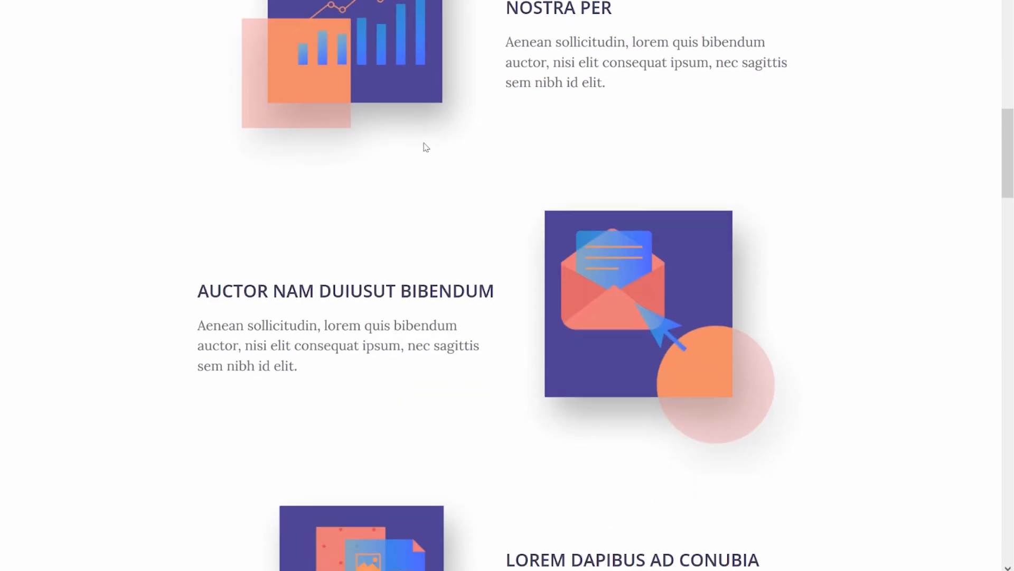
scroll(426, 147, "down", 3)
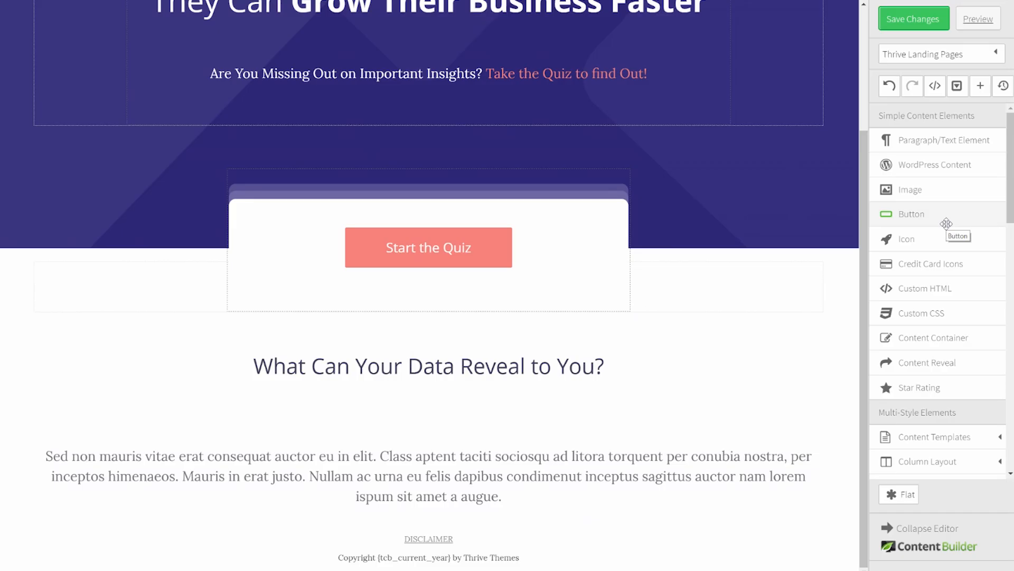
Step: Add a 900-wide content container at the page bottom with a 1/2-1/2 column layout
left_click(942, 341)
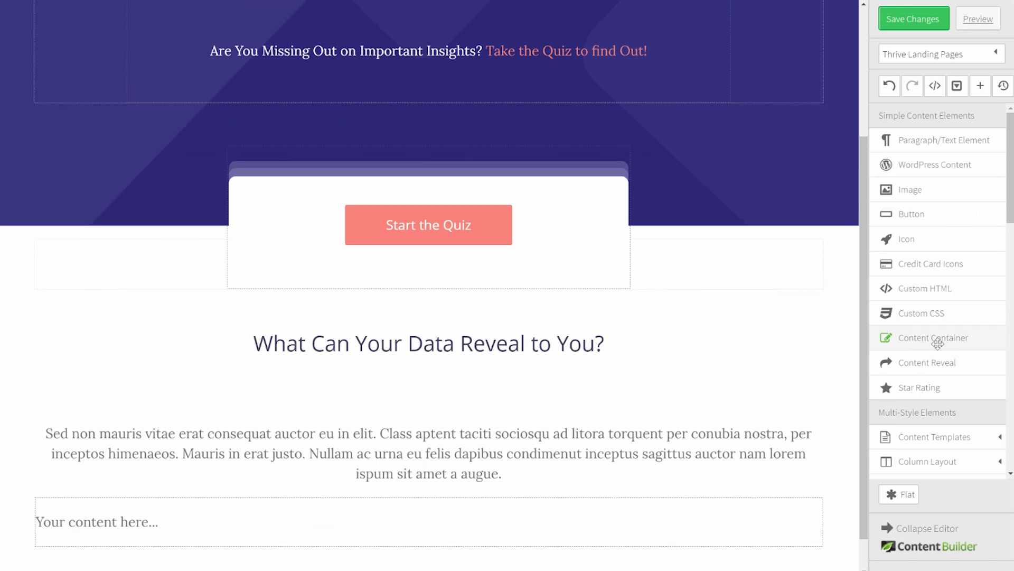
scroll(693, 386, "down", 1)
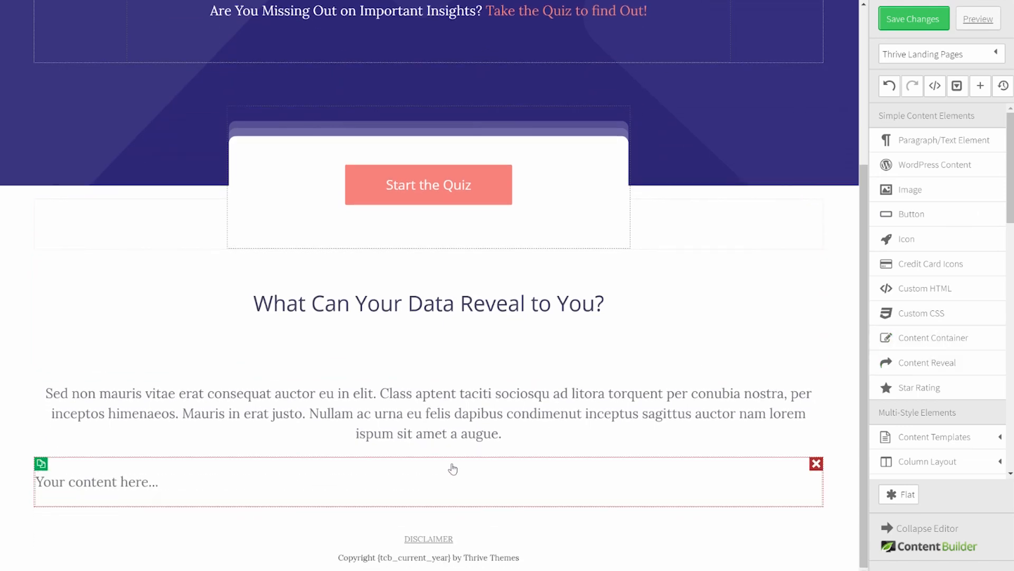
left_click(455, 467)
double_click(451, 408)
type("9")
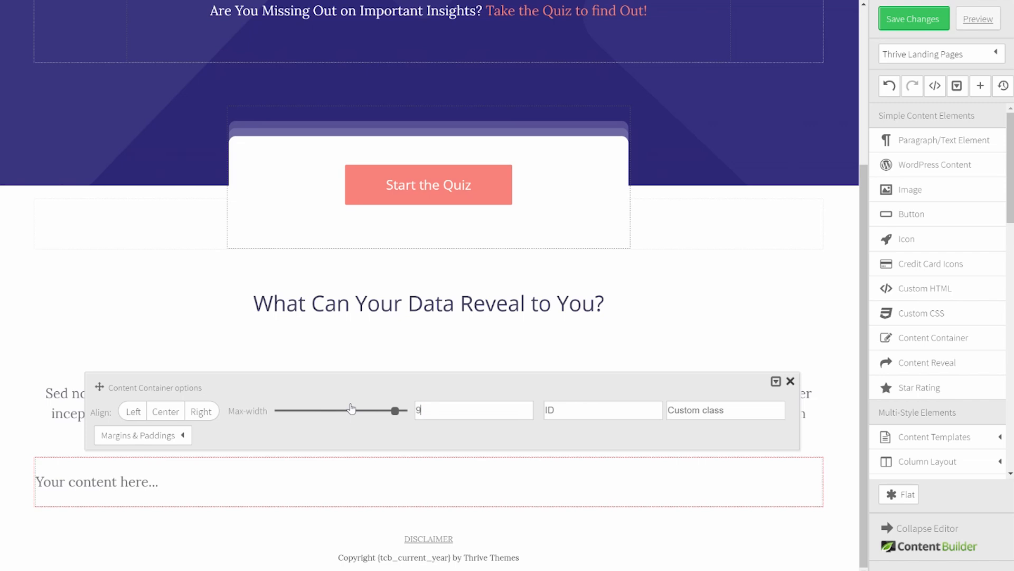
type("00")
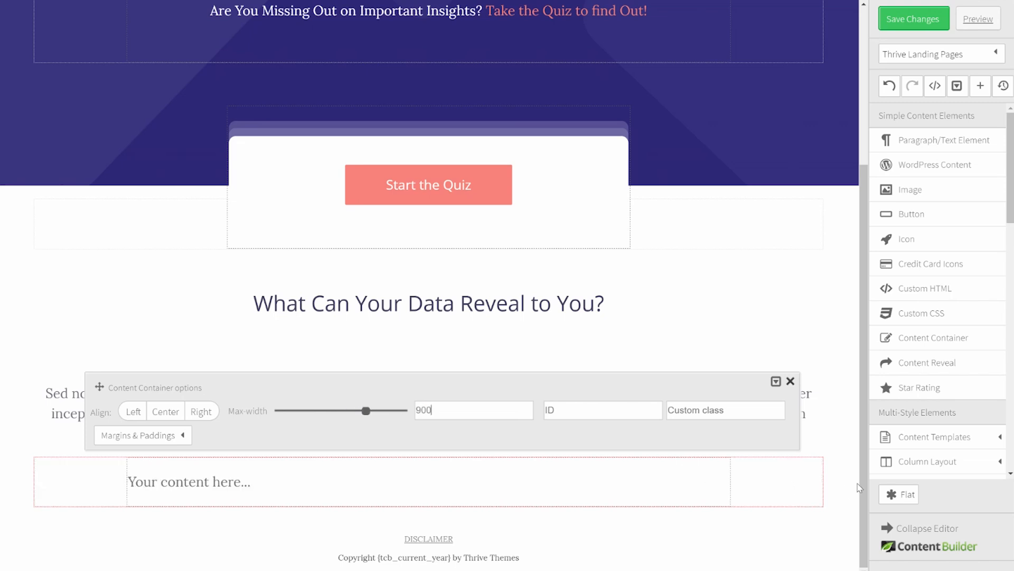
left_click(857, 448)
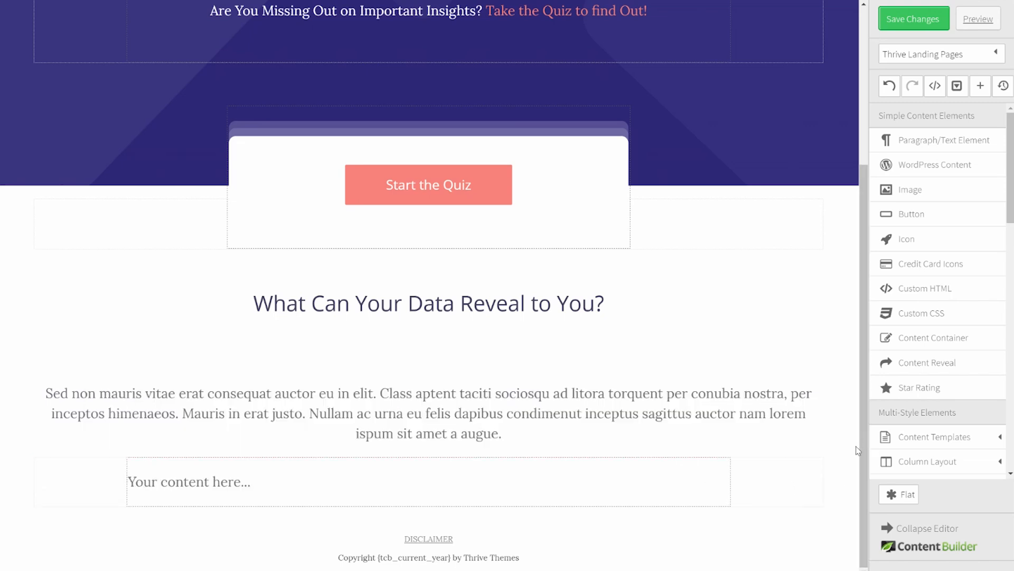
left_click(942, 462)
scroll(940, 445, "down", 1)
scroll(934, 211, "up", 3)
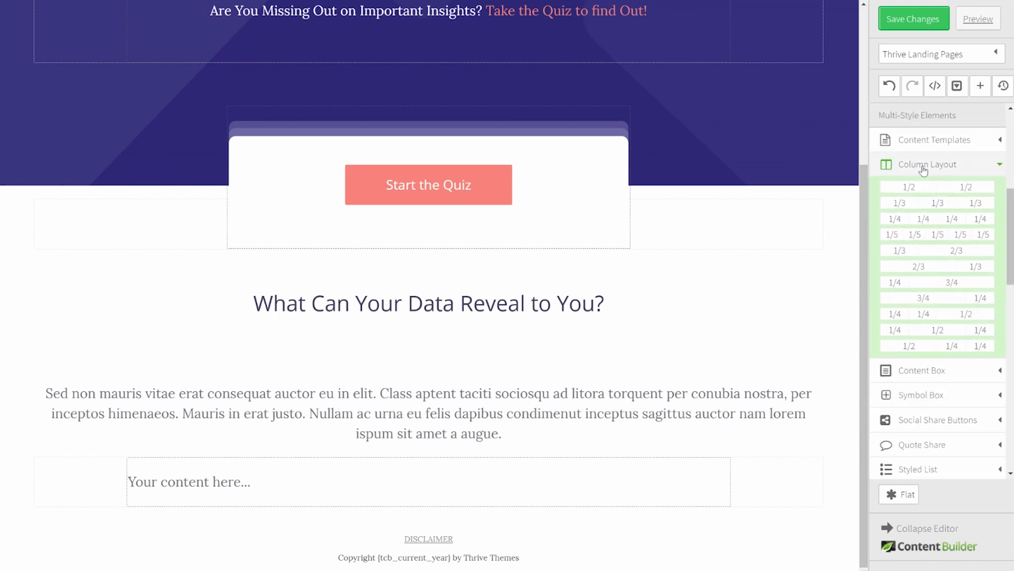
left_click_drag(932, 187, 259, 483)
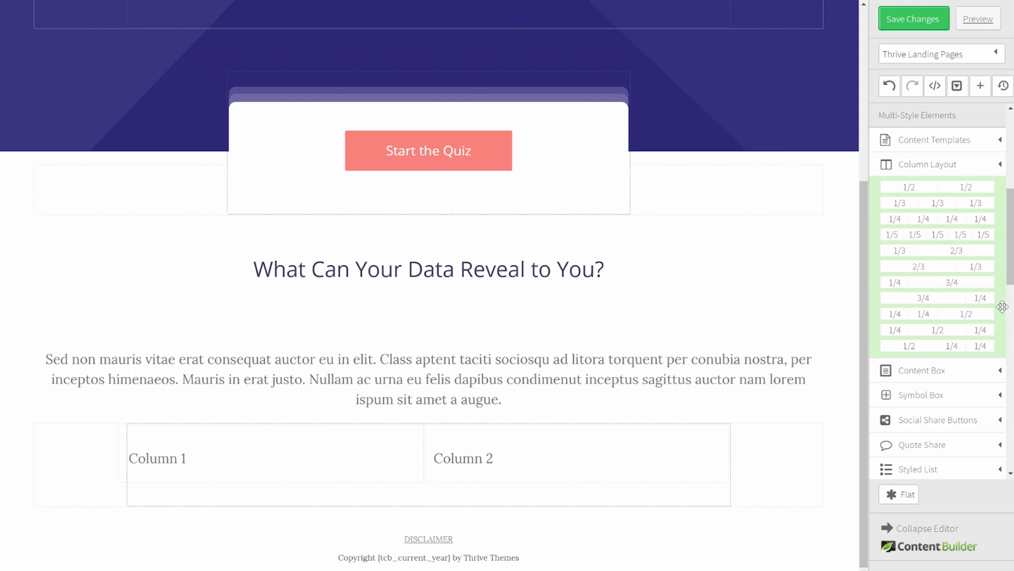
Step: Insert the bar-chart illustration from the Media Library into Column 1
scroll(1003, 211, "up", 5)
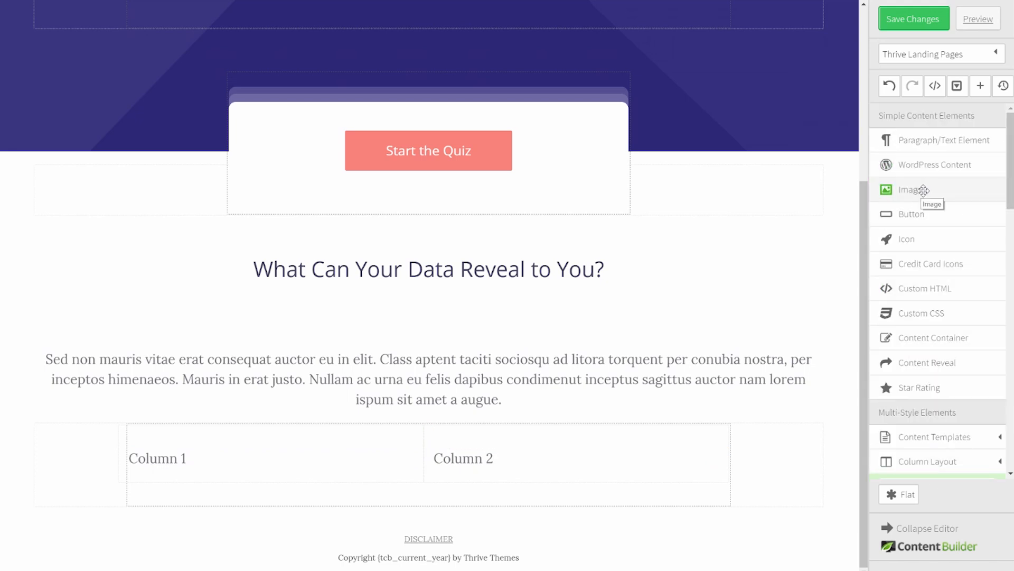
mouse_move(922, 192)
left_mouse_down()
mouse_move(820, 217)
mouse_move(211, 434)
mouse_move(217, 458)
mouse_move(288, 467)
left_mouse_up()
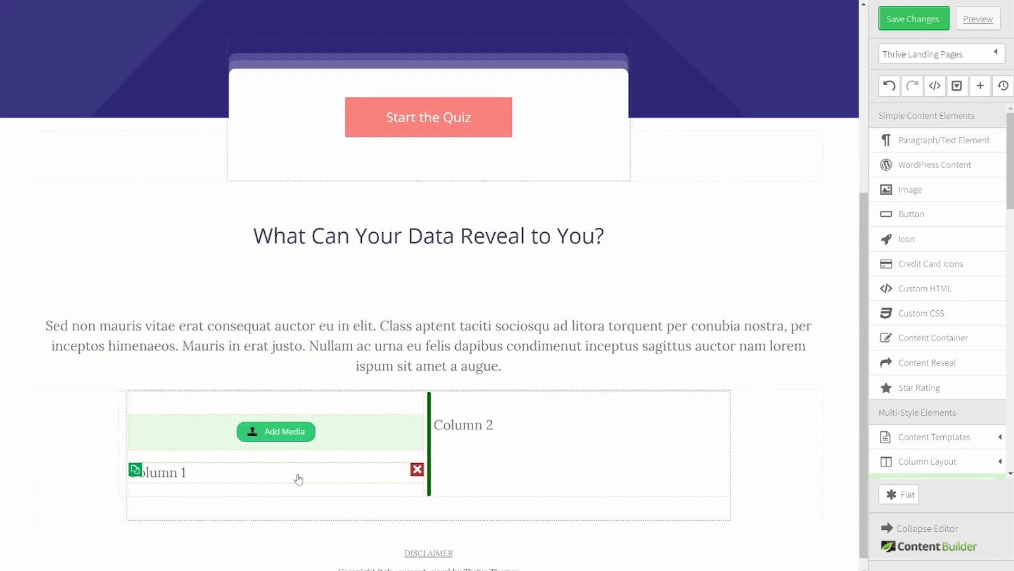
left_click(416, 470)
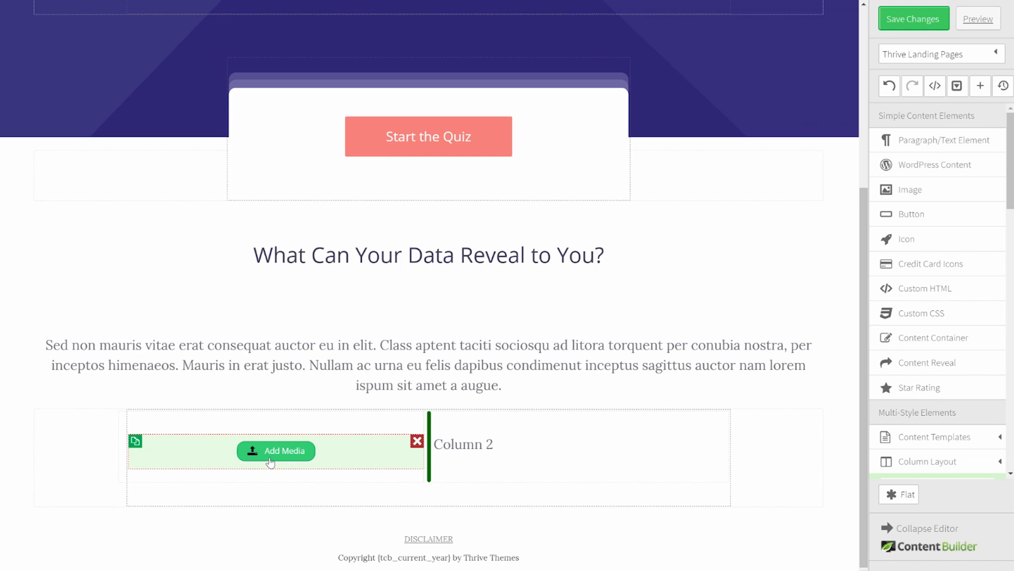
left_click(274, 453)
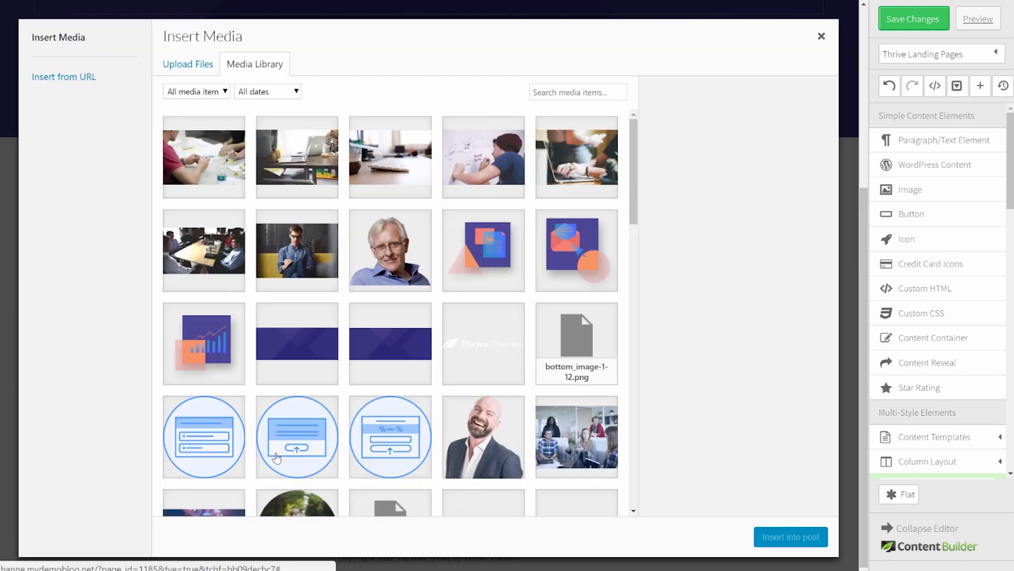
left_click(240, 359)
left_click(769, 543)
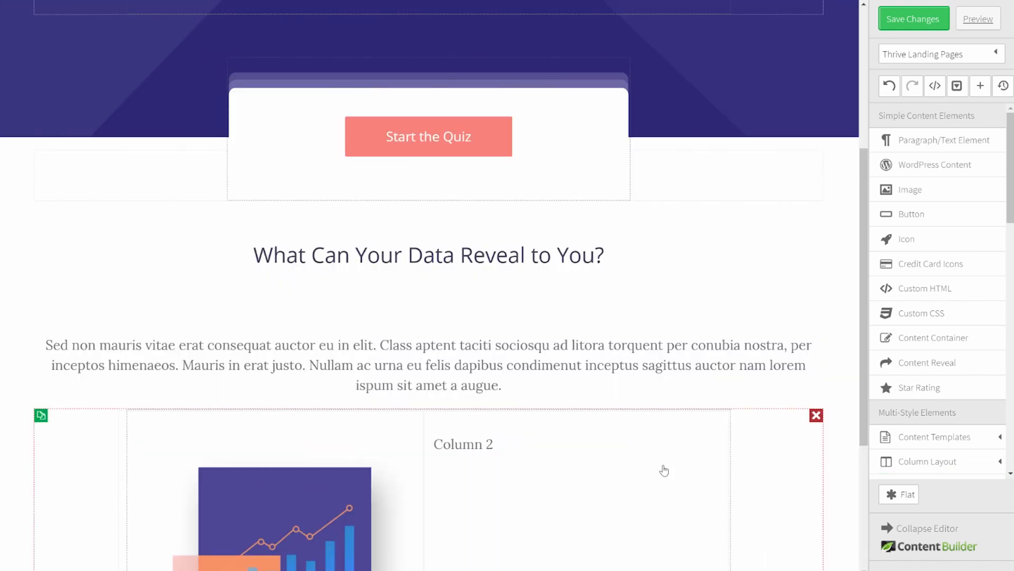
scroll(667, 467, "down", 4)
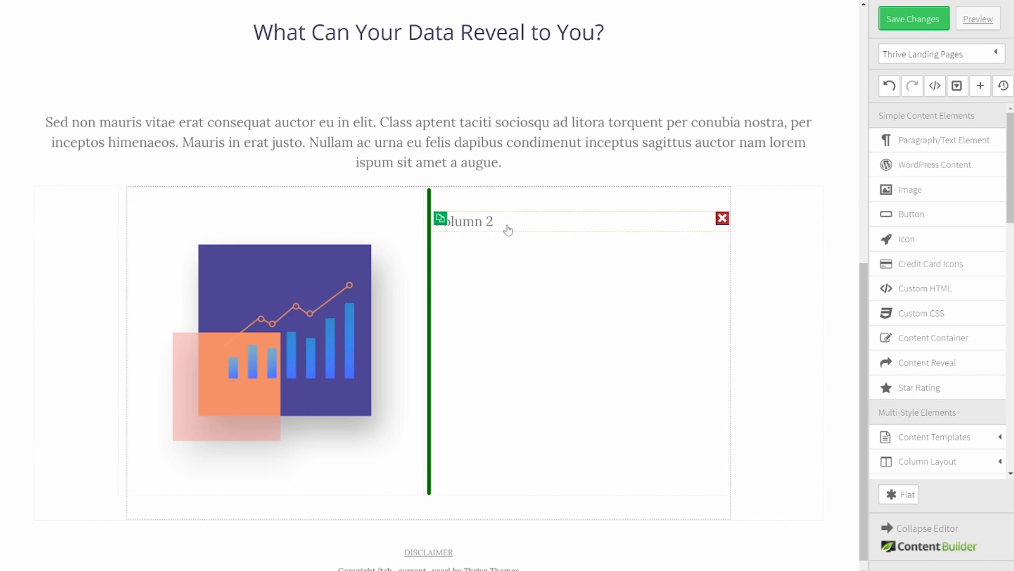
Step: Make the Column 2 text a Heading 3, add a paragraph below, and vertically centre the columns
left_click(623, 225)
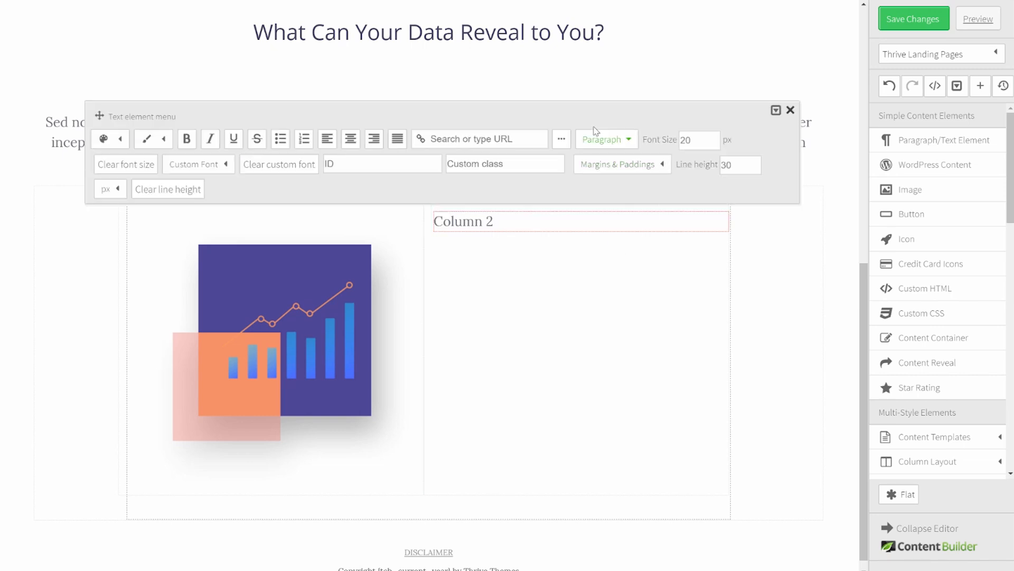
left_click(613, 139)
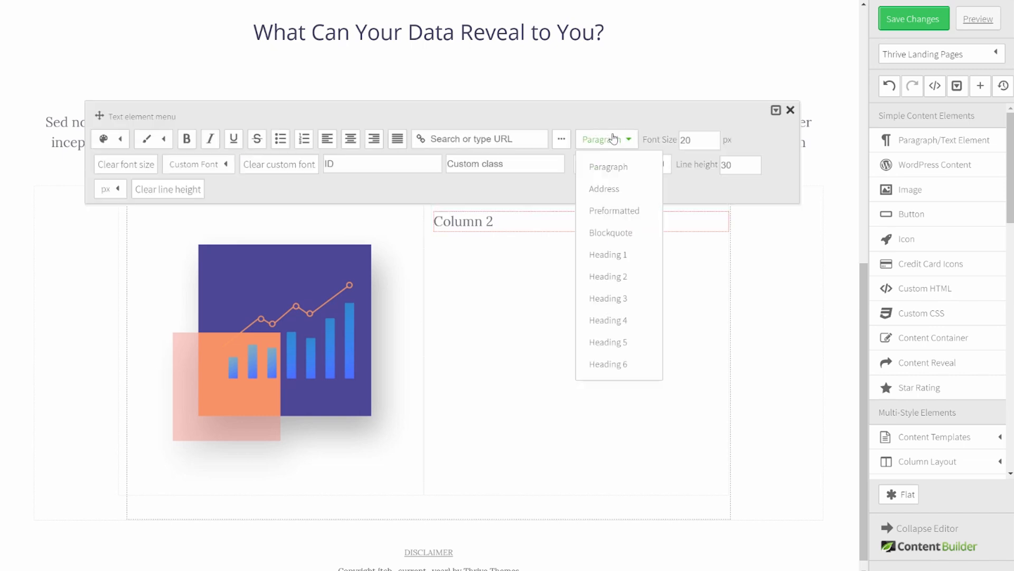
left_click(617, 299)
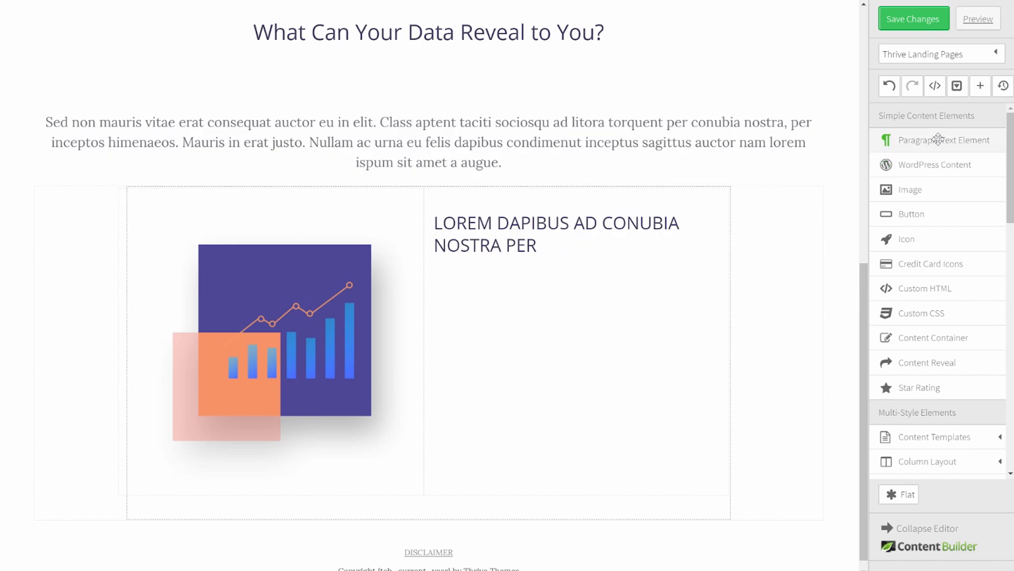
left_click_drag(938, 138, 529, 259)
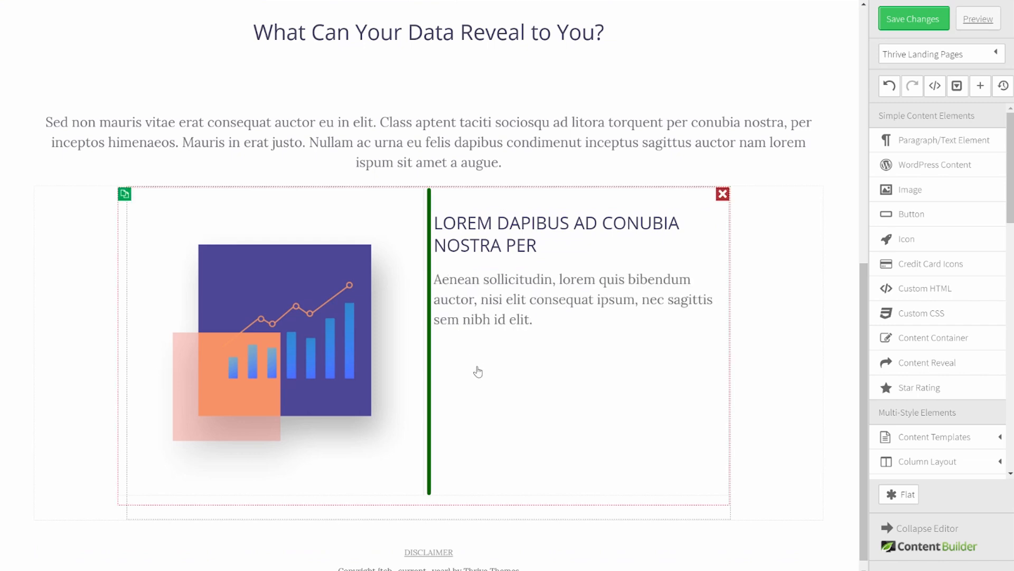
left_click(478, 372)
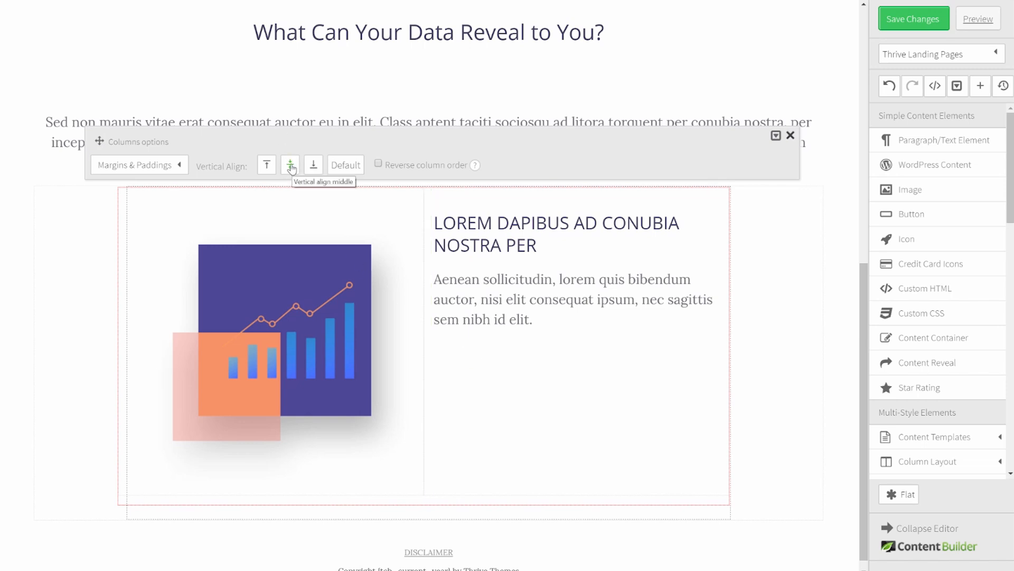
left_click(290, 165)
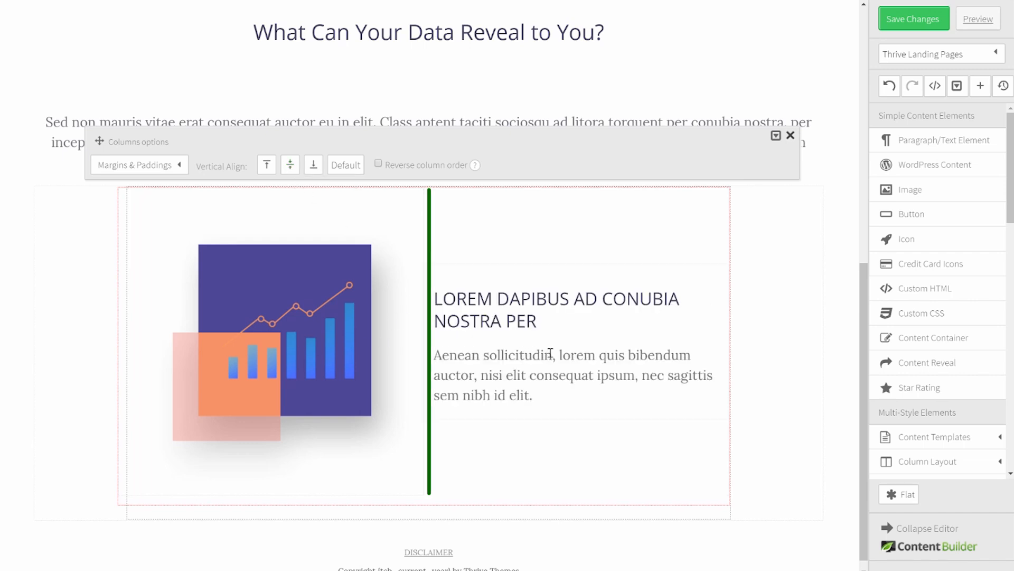
left_click(825, 270)
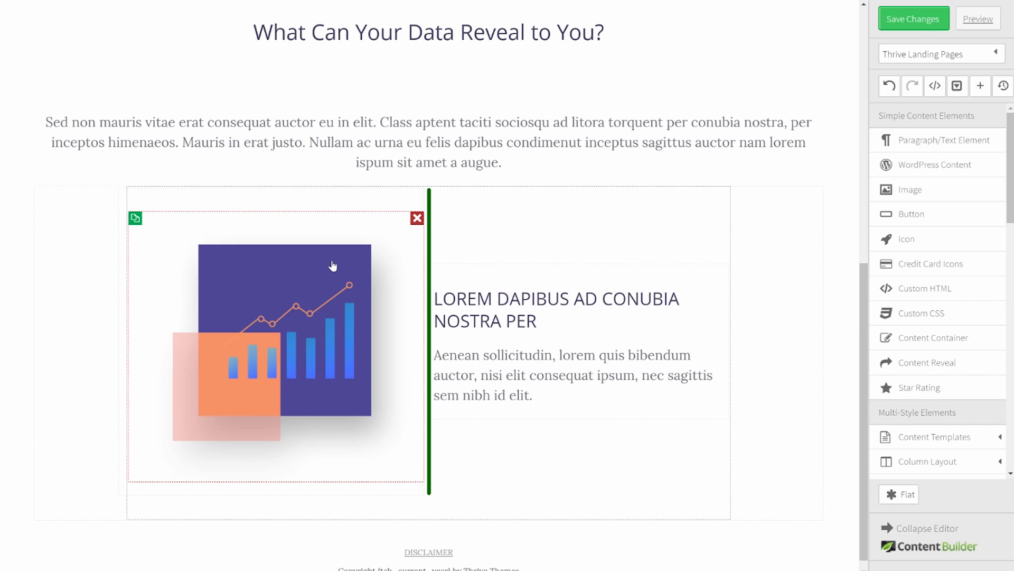
Step: Set the chart image's top and bottom margins to 0 and duplicate the image-and-text row
left_click(333, 266)
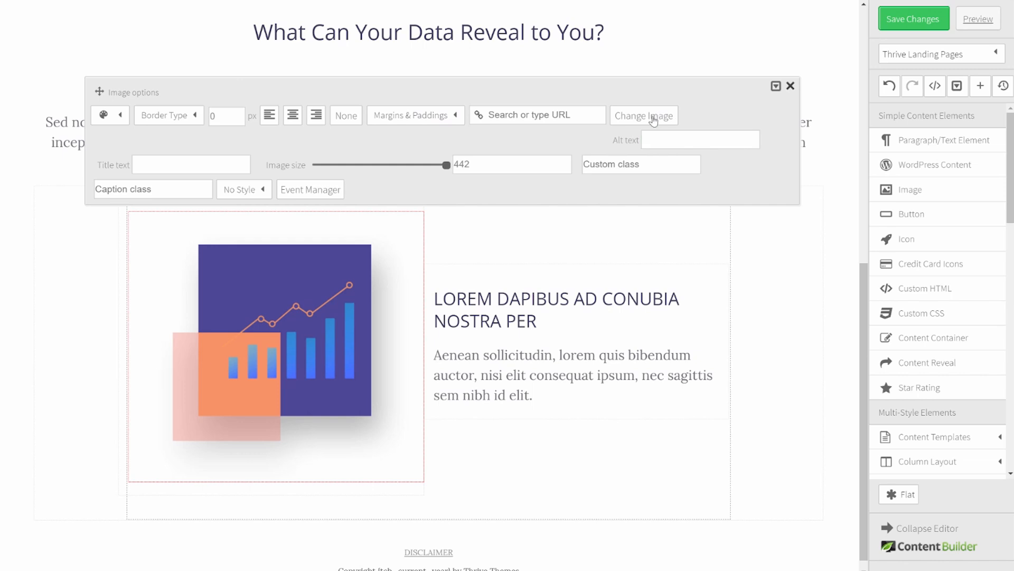
left_click(373, 115)
left_click(458, 164)
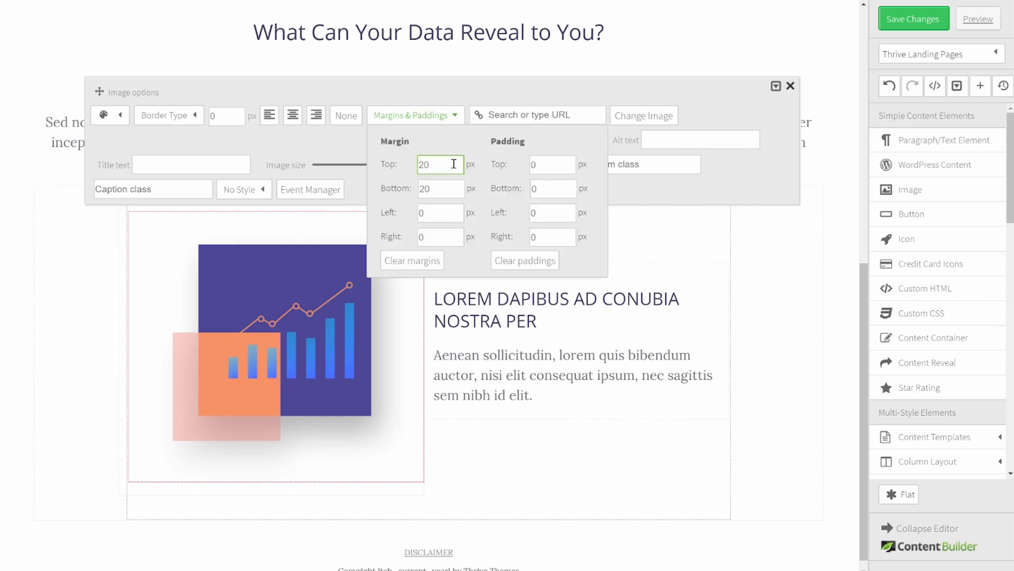
key("Tab")
type("0")
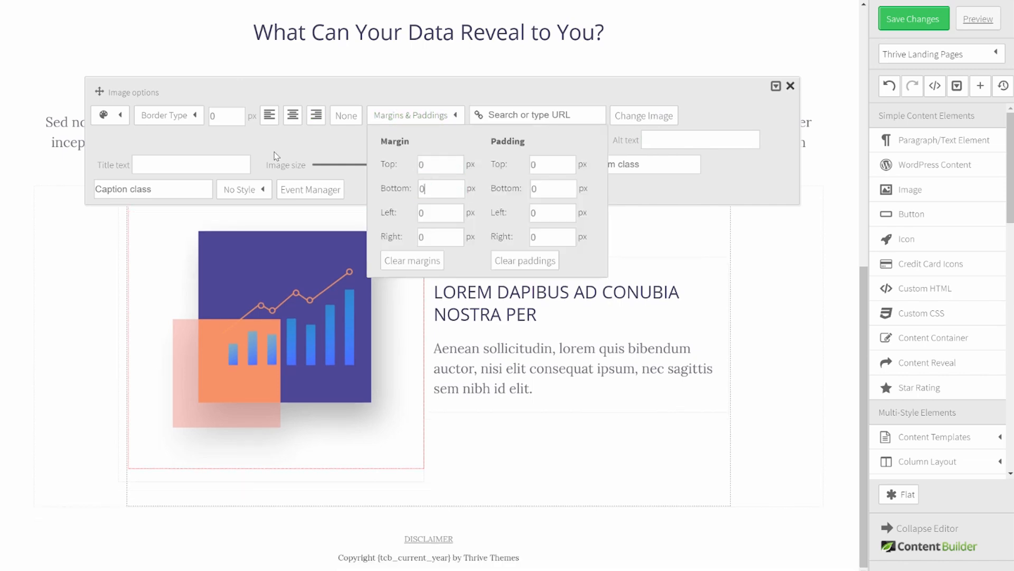
left_click(843, 324)
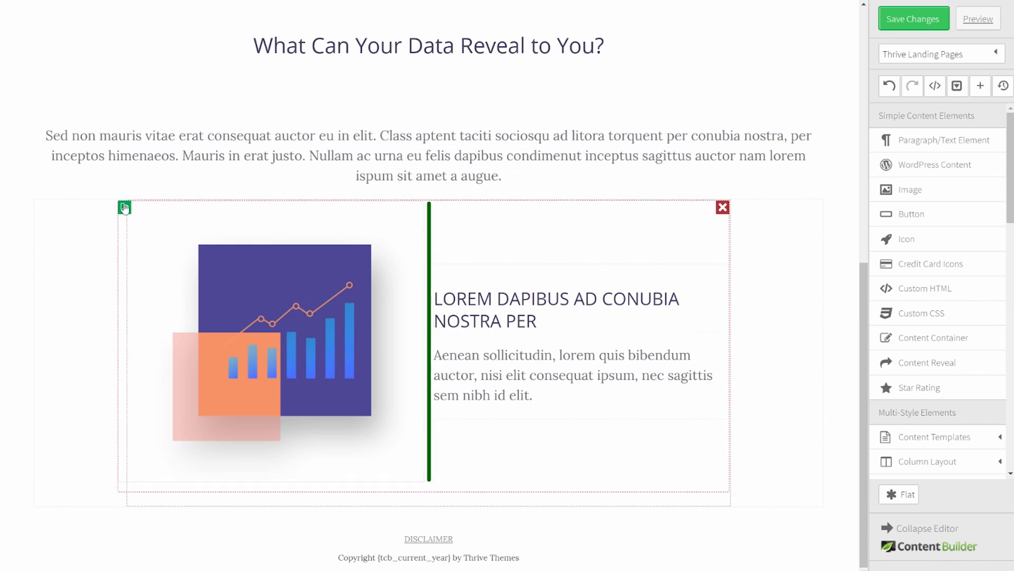
left_click(124, 208)
Step: Add another copy of the row and move its image into the right column
left_click(125, 196)
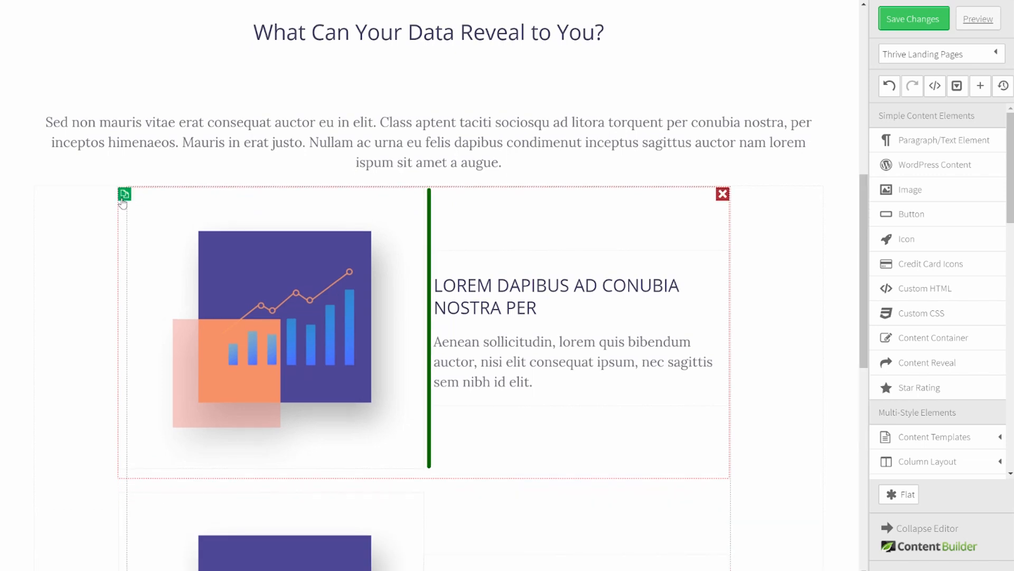
scroll(581, 339, "down", 7)
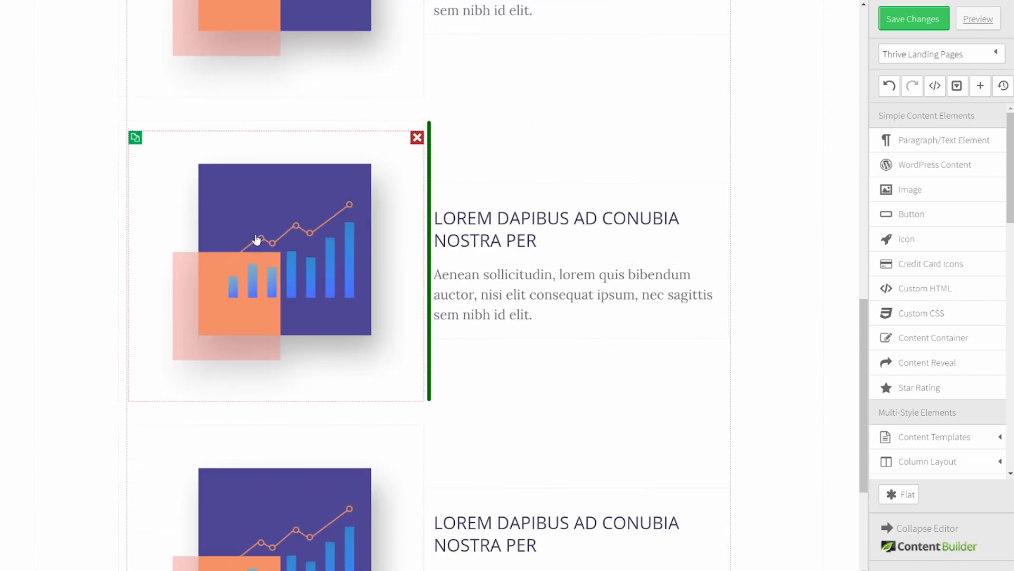
left_click_drag(256, 242, 731, 266)
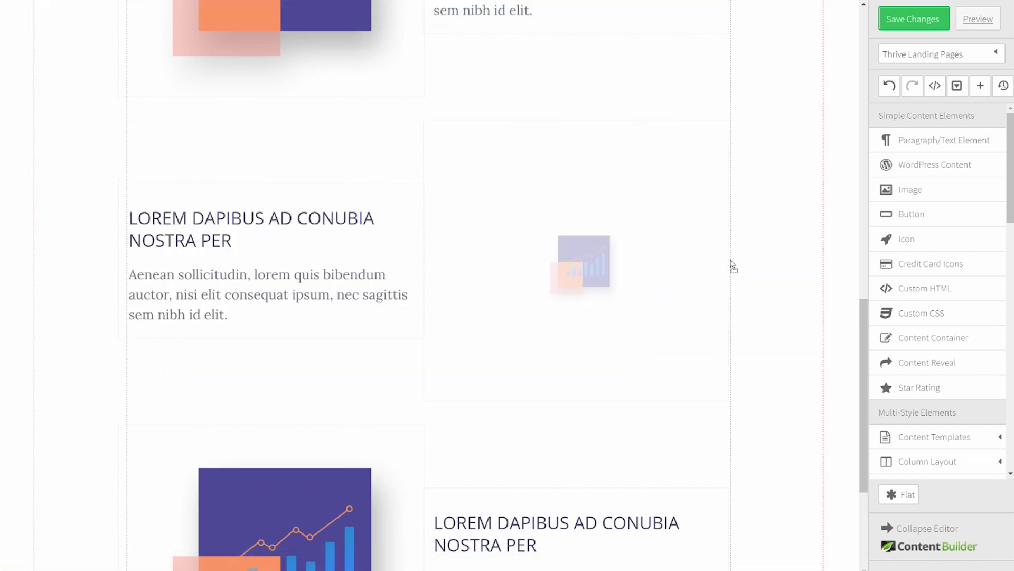
scroll(786, 257, "up", 4)
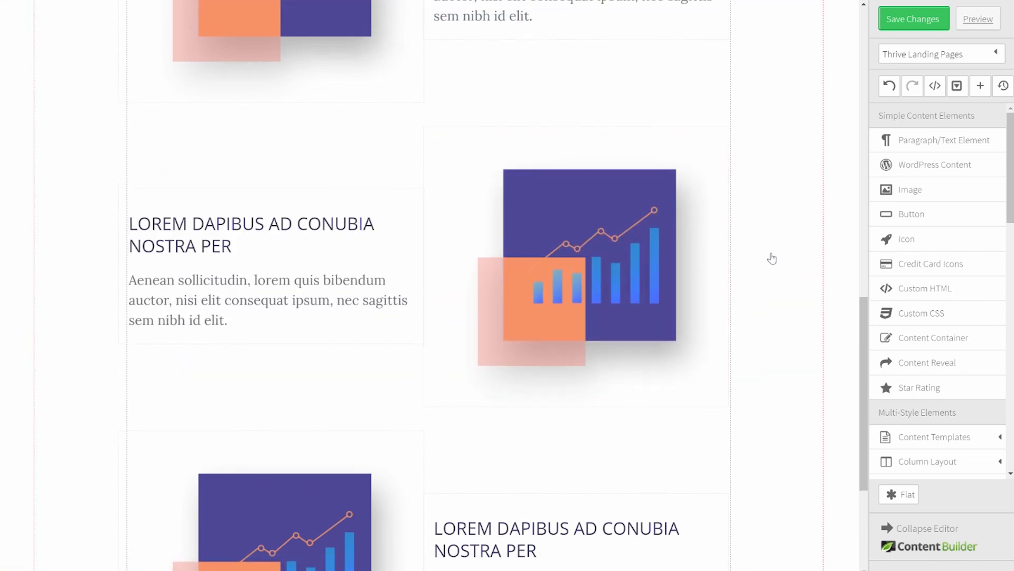
scroll(772, 258, "down", 1)
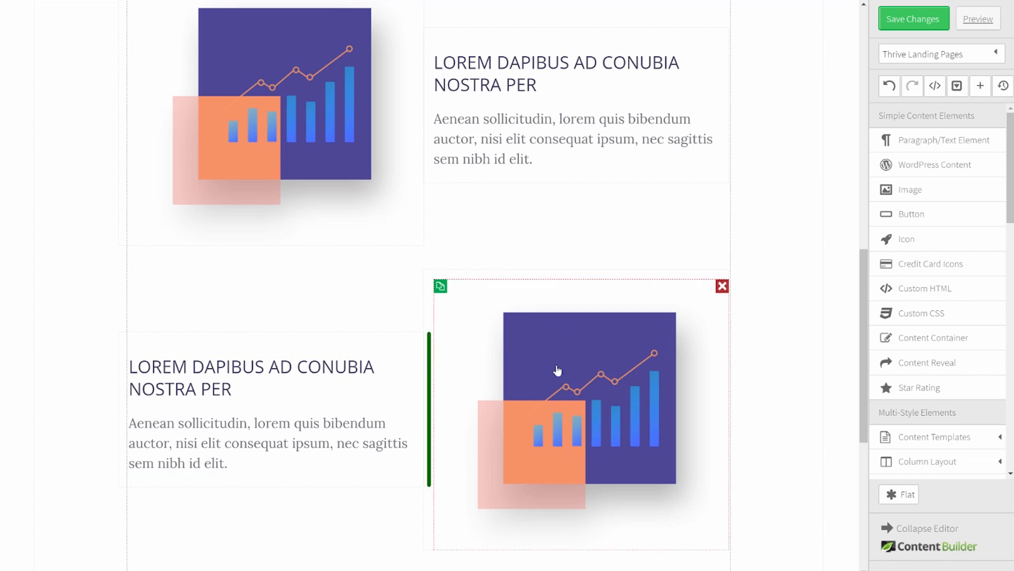
scroll(557, 370, "down", 1)
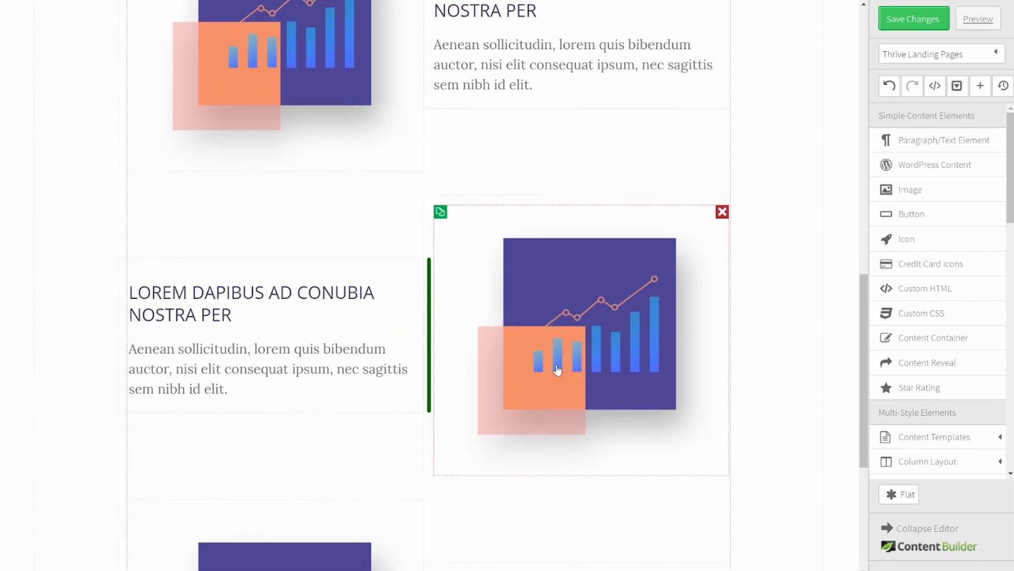
Step: Swap the two repeated charts for the envelope and document illustrations
left_click(570, 331)
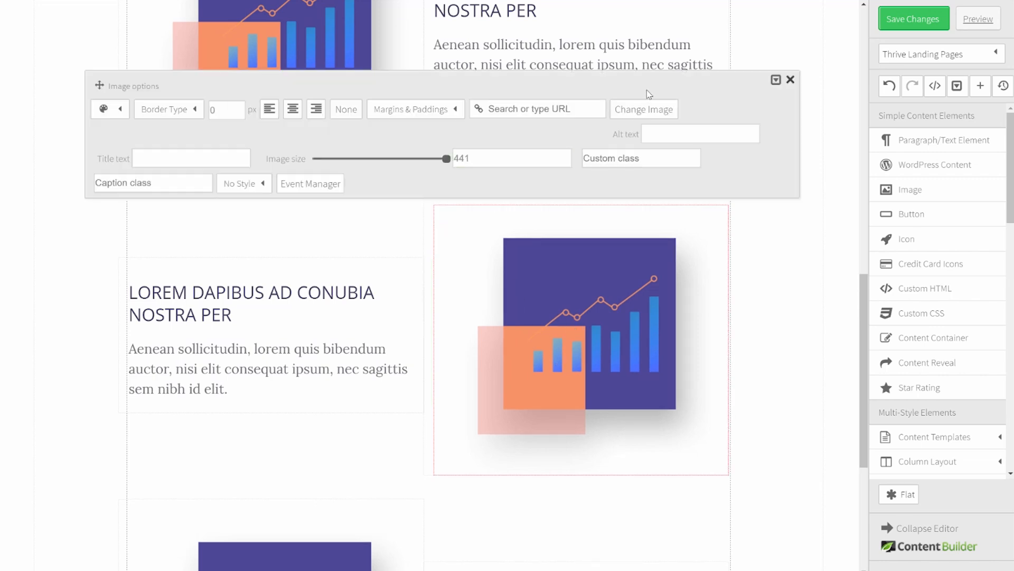
left_click(647, 108)
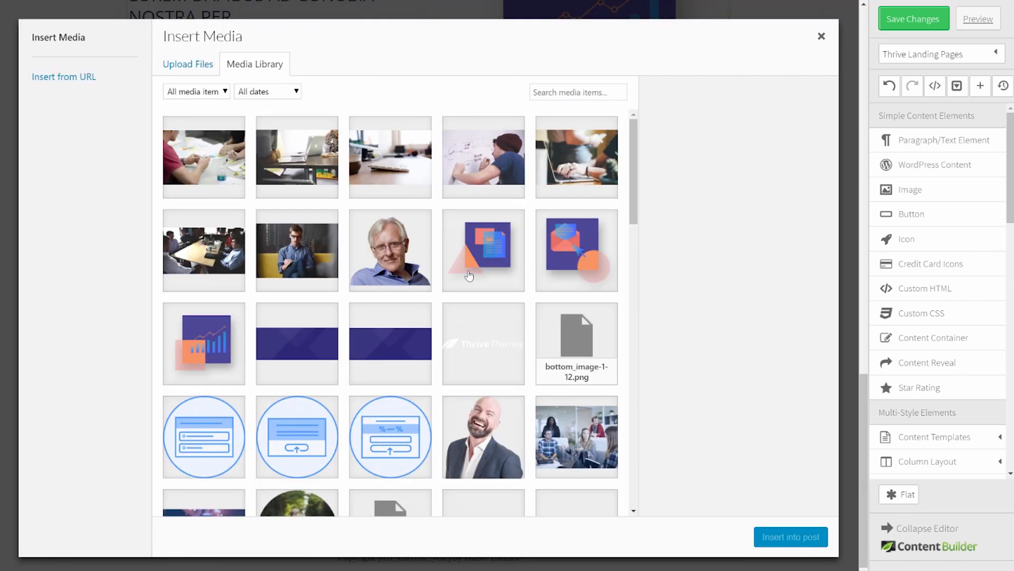
left_click(579, 253)
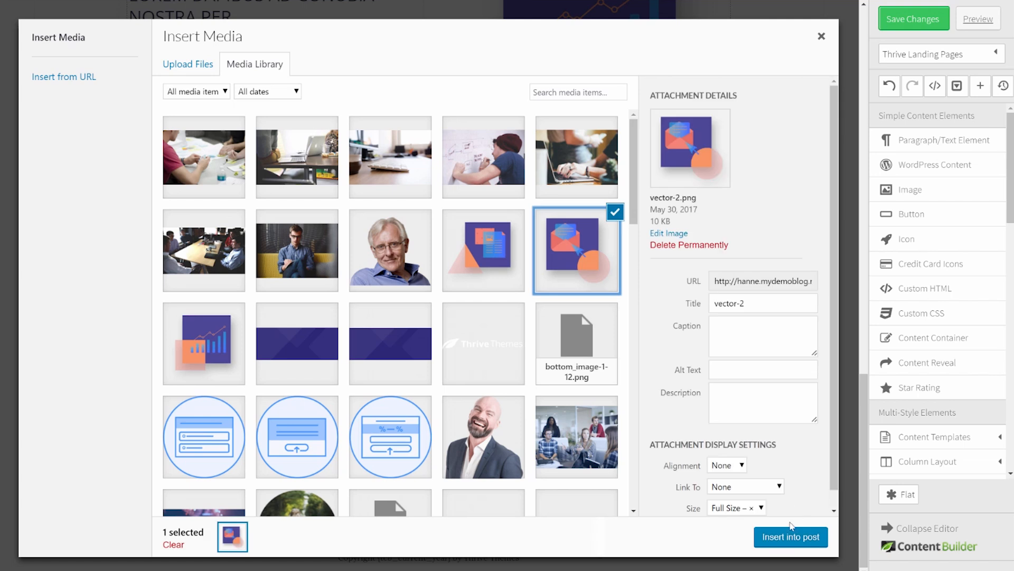
left_click(784, 539)
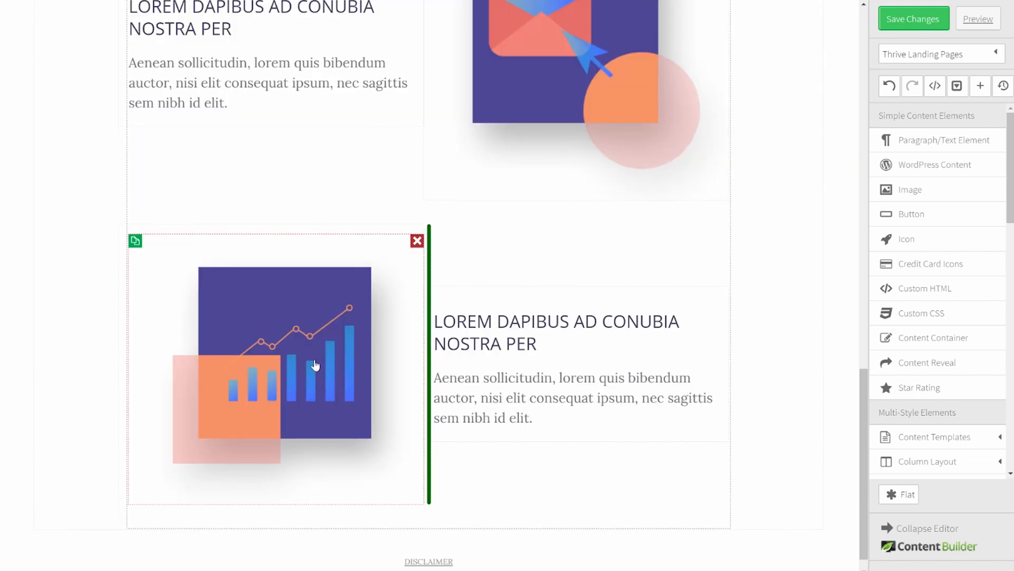
left_click(315, 364)
left_click(622, 136)
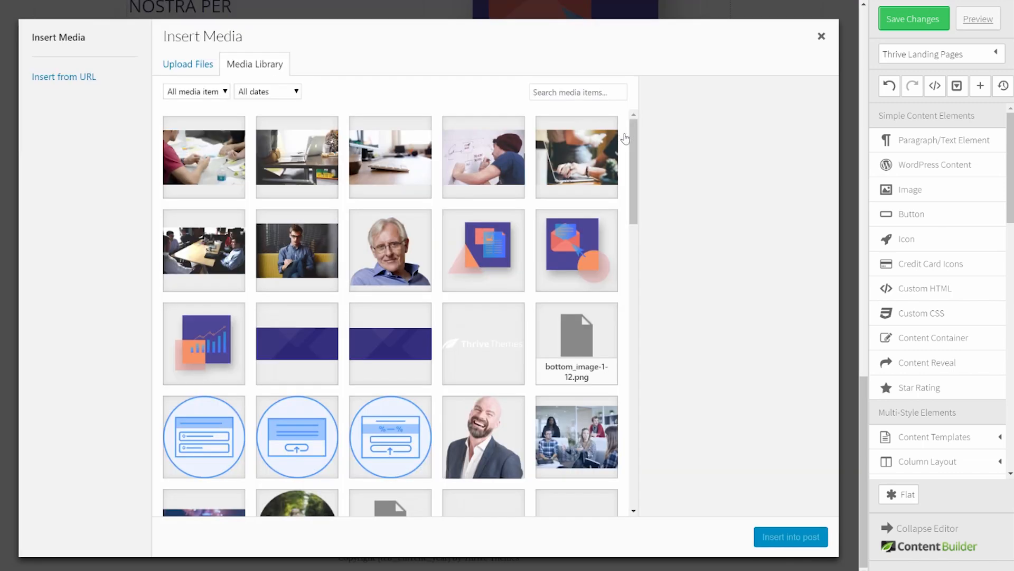
left_click(510, 236)
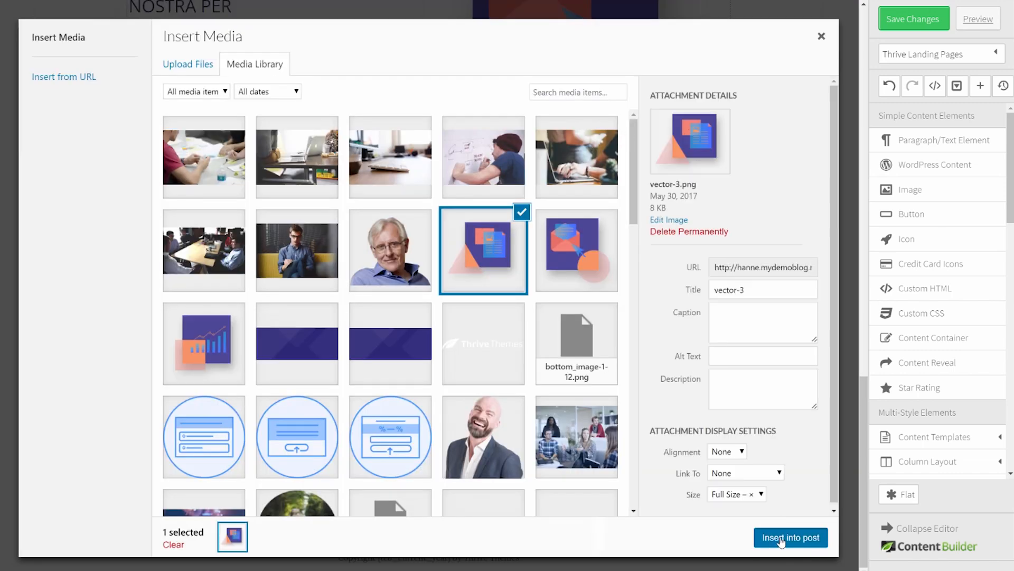
left_click(791, 536)
scroll(600, 313, "up", 3)
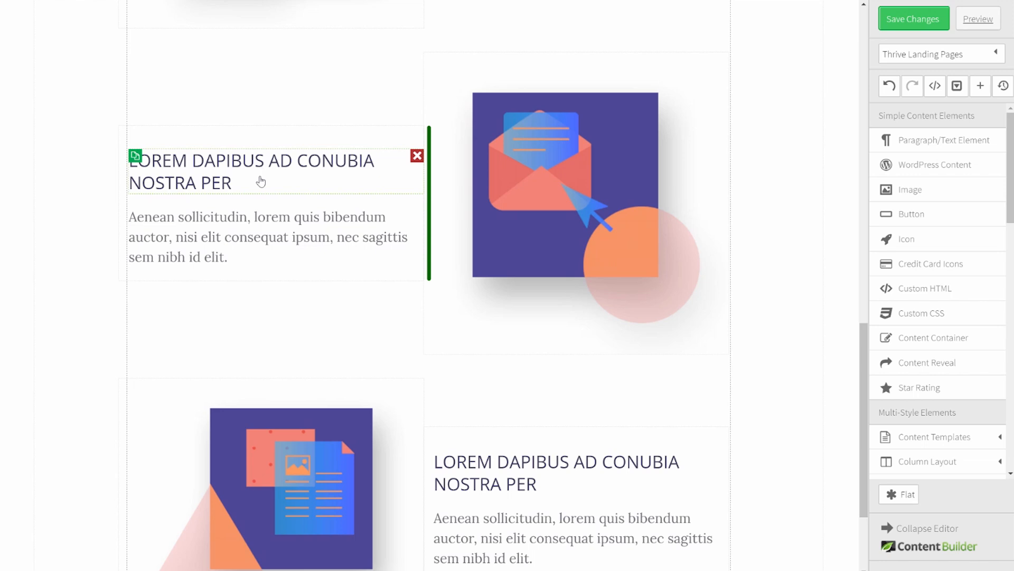
scroll(758, 245, "up", 10)
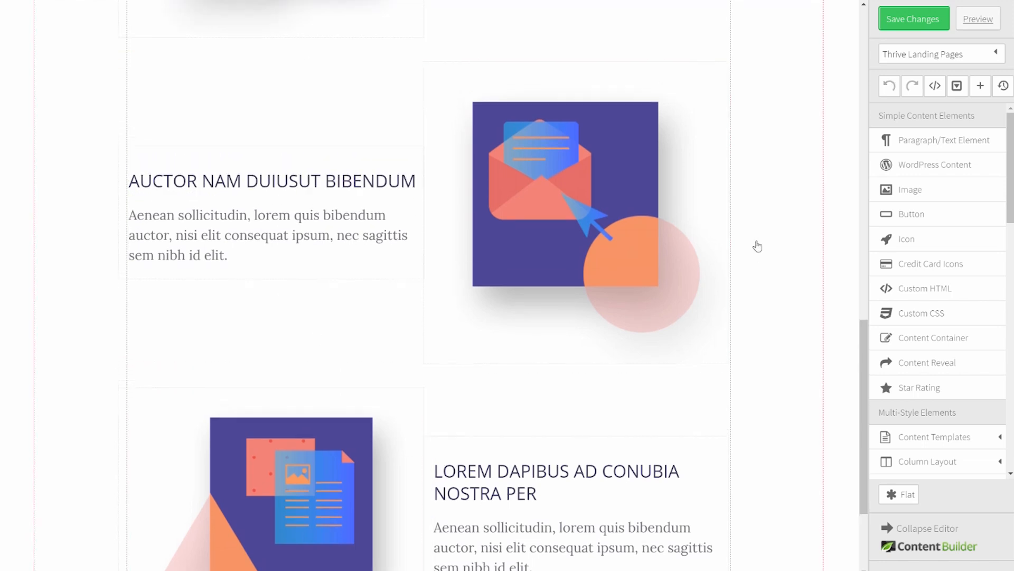
scroll(759, 246, "up", 7)
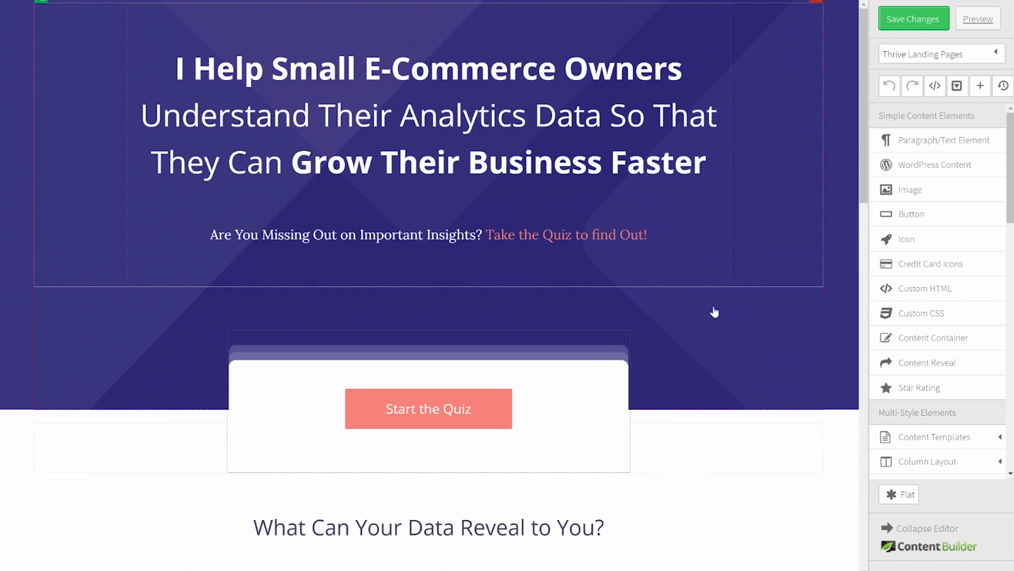
scroll(732, 307, "down", 3)
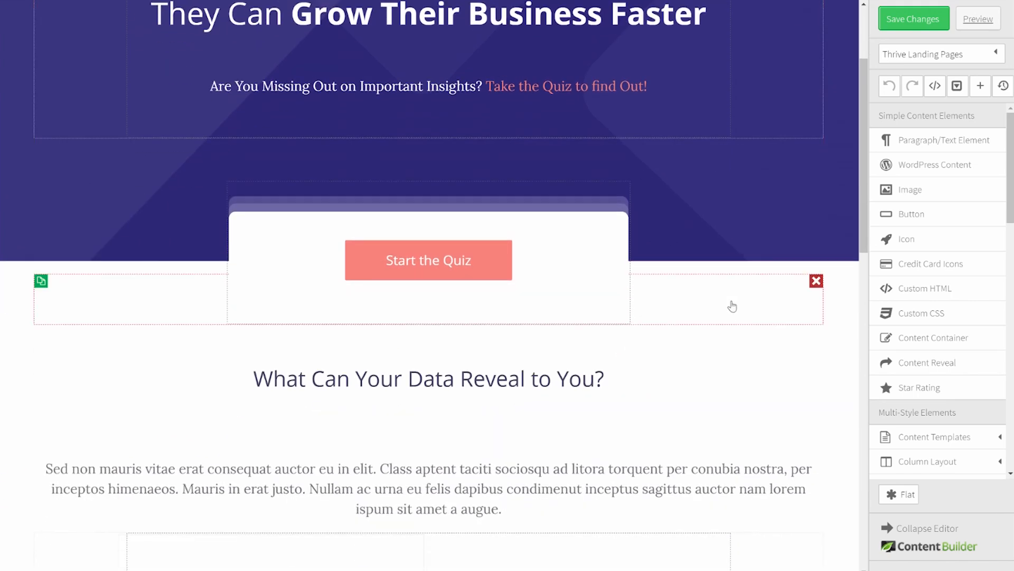
scroll(733, 307, "down", 3)
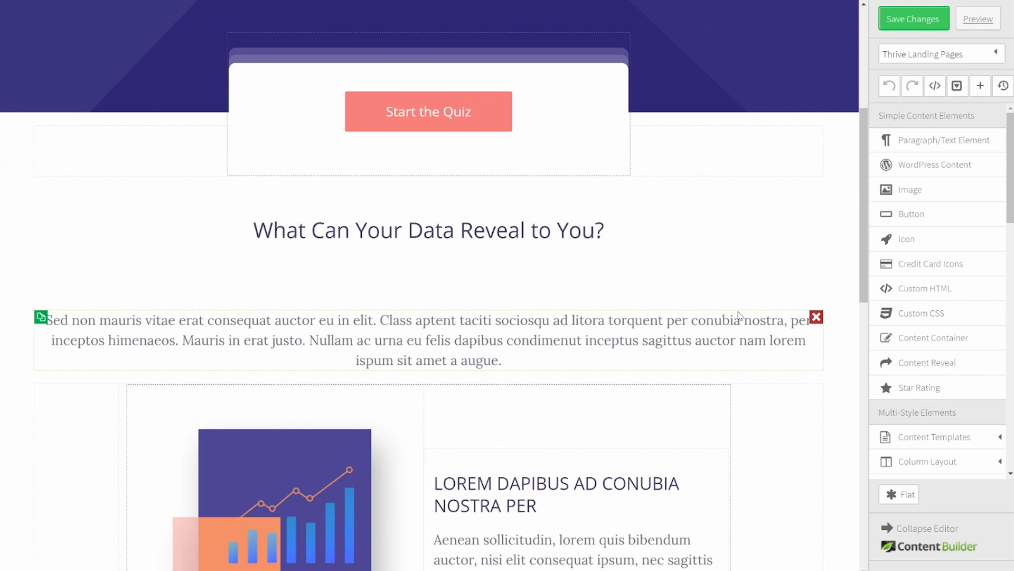
scroll(738, 315, "down", 15)
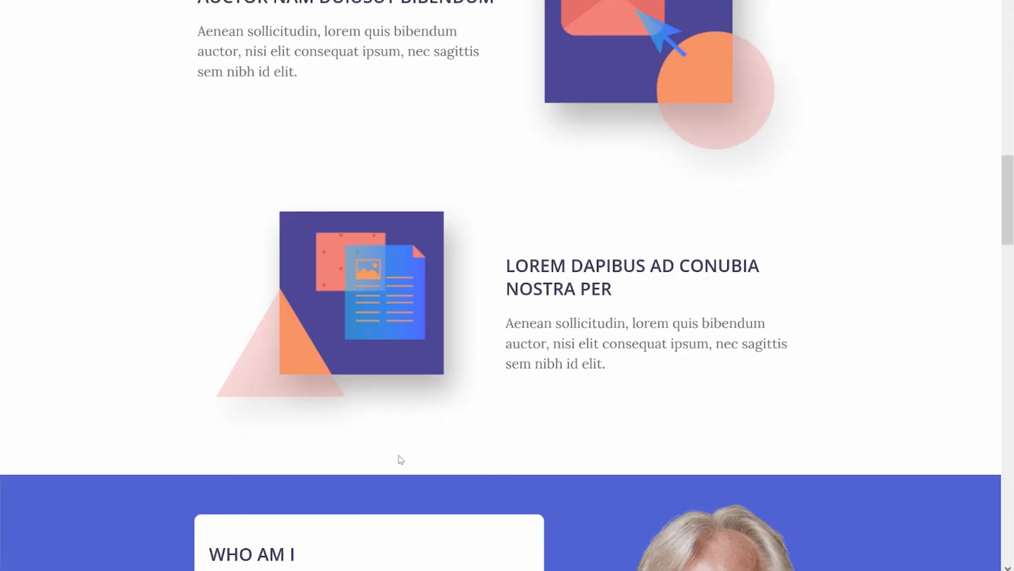
scroll(610, 215, "down", 6)
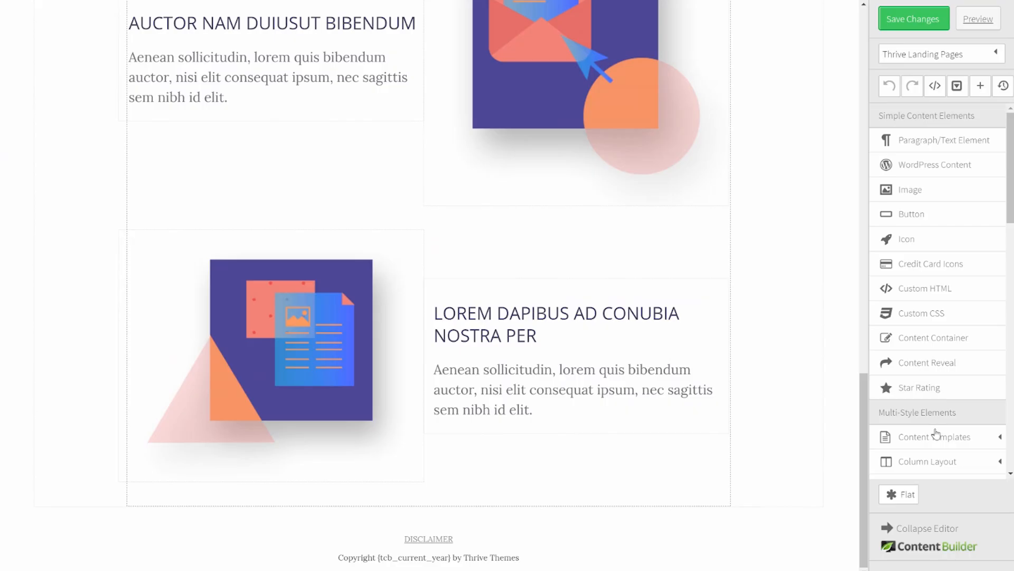
scroll(898, 433, "down", 10)
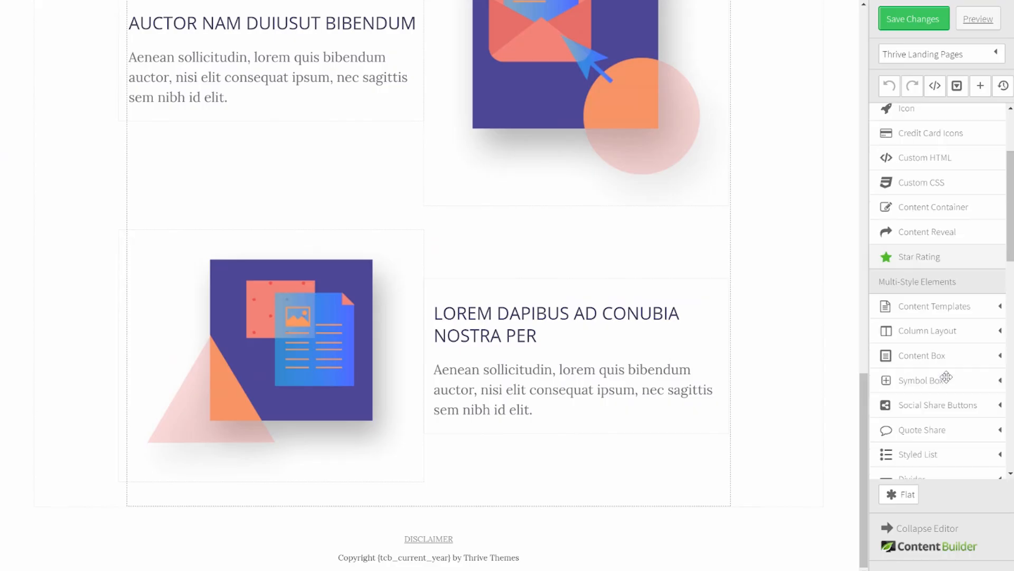
Step: Add a page section below the case-study rows with a blue rgba(79,100,212,1) background
left_click_drag(944, 394, 293, 491)
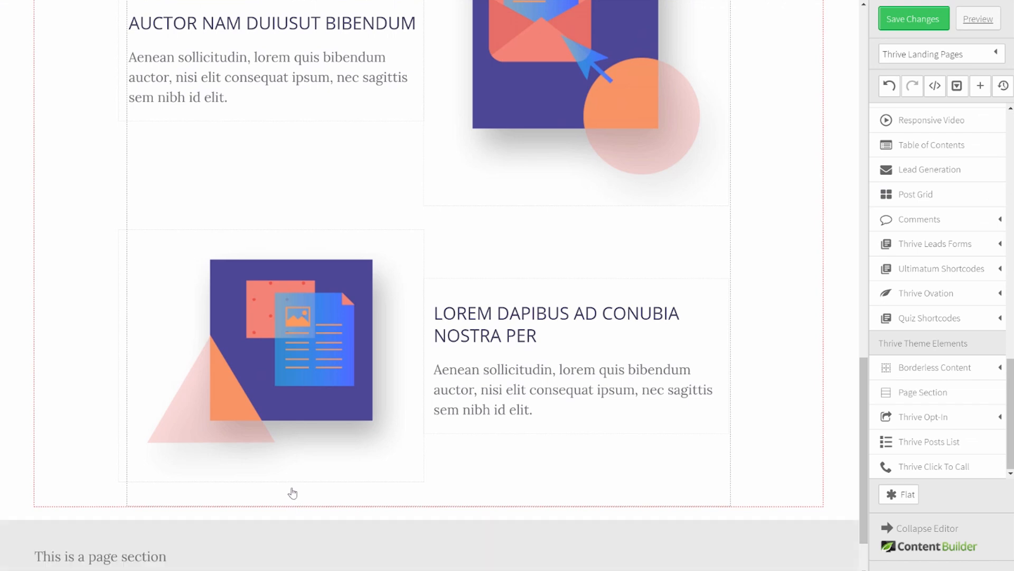
left_click(40, 453)
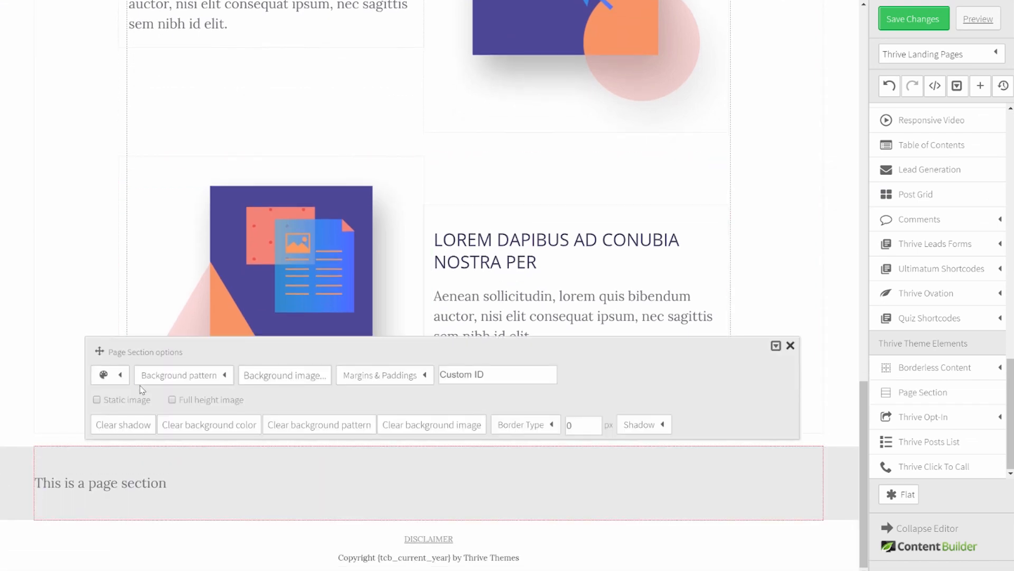
left_click(125, 378)
left_click(150, 423)
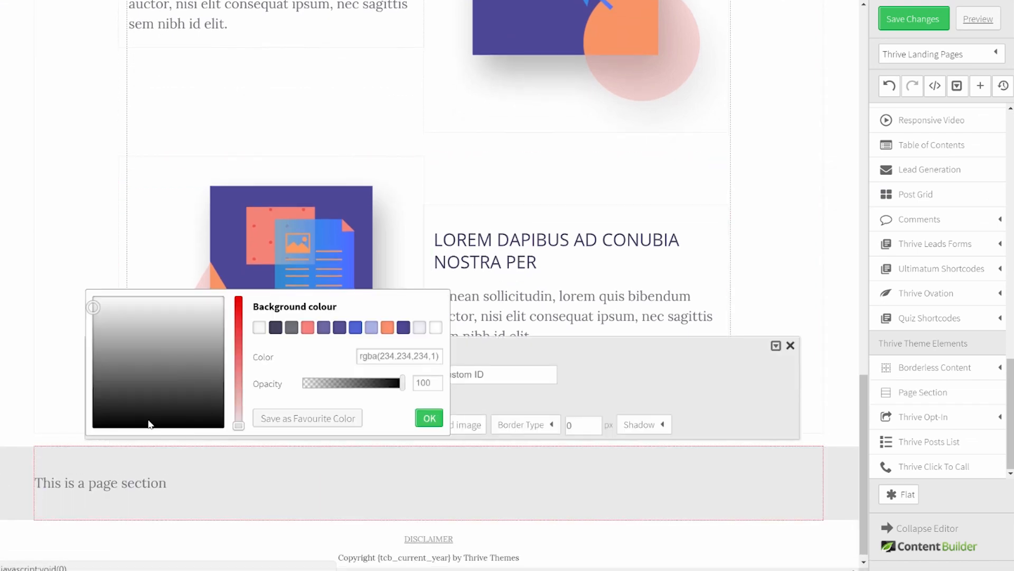
left_click(356, 328)
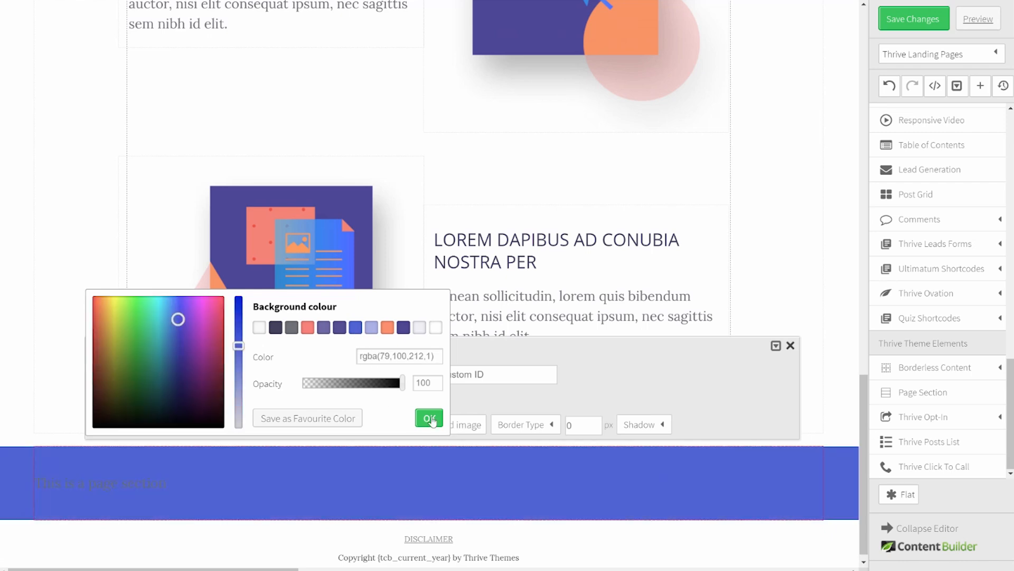
left_click(432, 420)
left_click(129, 547)
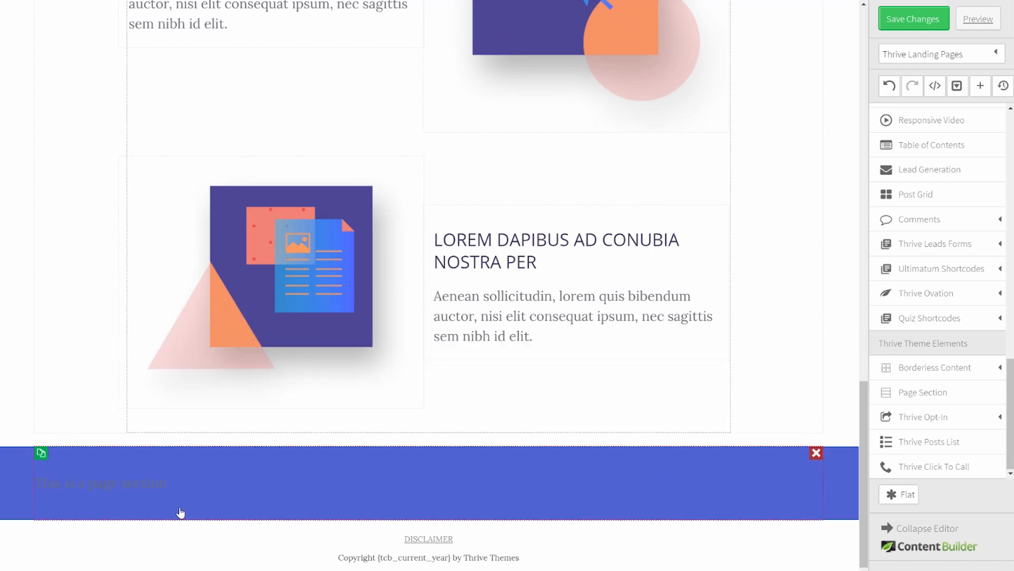
Step: Place a Content Box Style 6 white lorem-ipsum box inside the blue section
scroll(974, 251, "down", 5)
left_click(977, 251)
left_click_drag(914, 408, 222, 465)
left_click_drag(90, 466, 47, 485)
Step: Replace the right column's placeholder text with the author_image_cropped portrait image
scroll(283, 482, "down", 3)
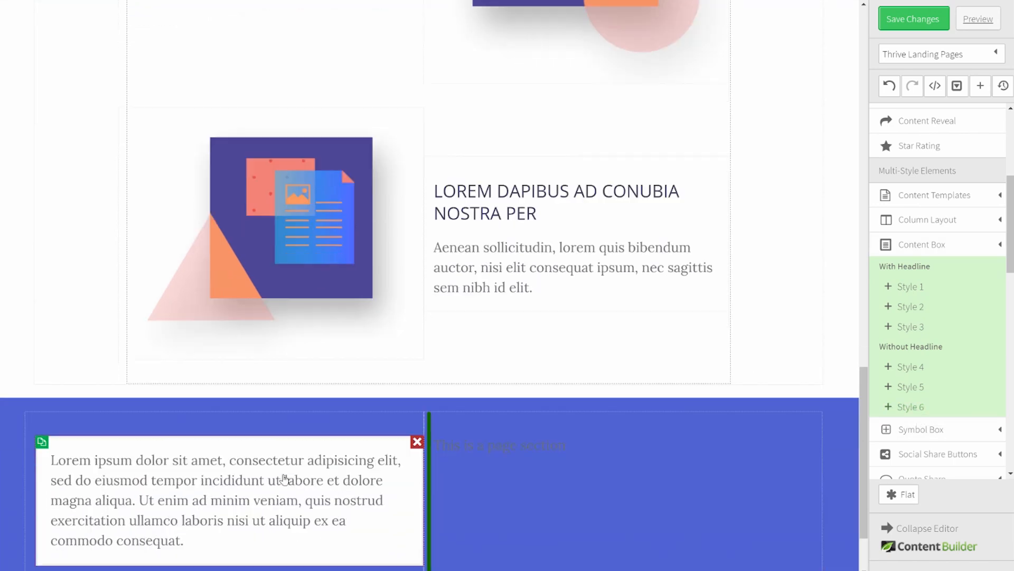
scroll(935, 201, "up", 5)
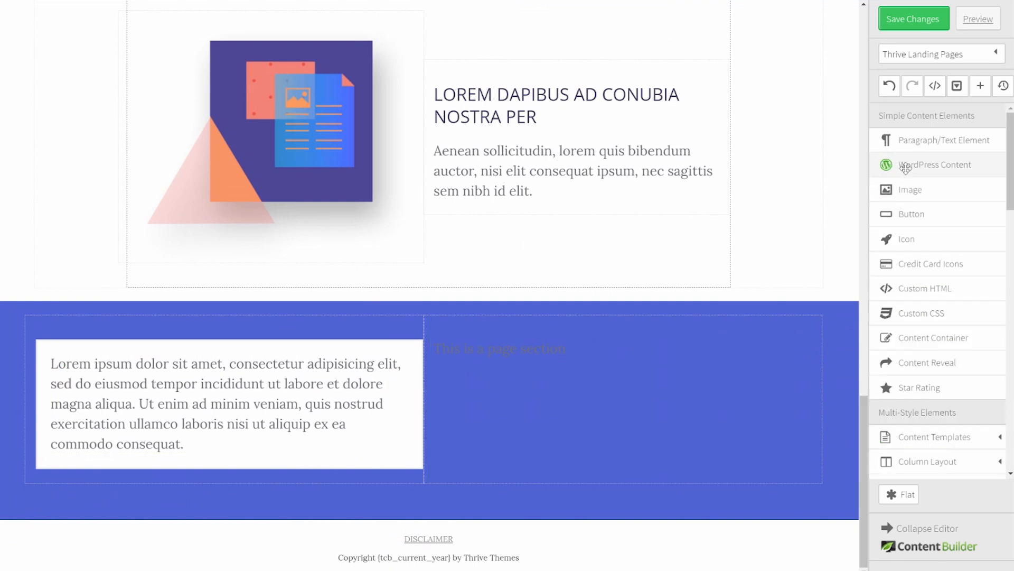
left_click_drag(911, 188, 502, 342)
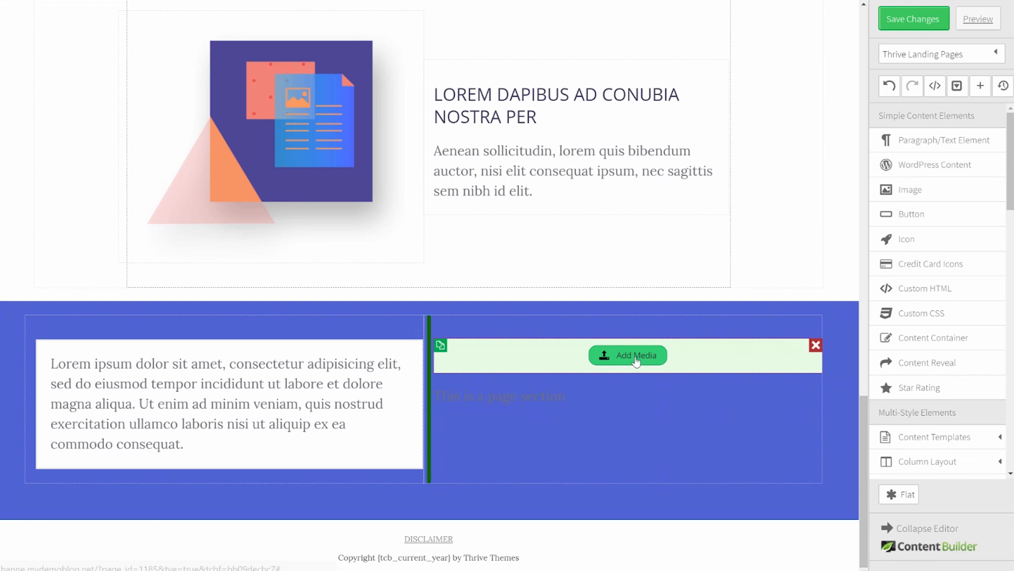
left_click(815, 398)
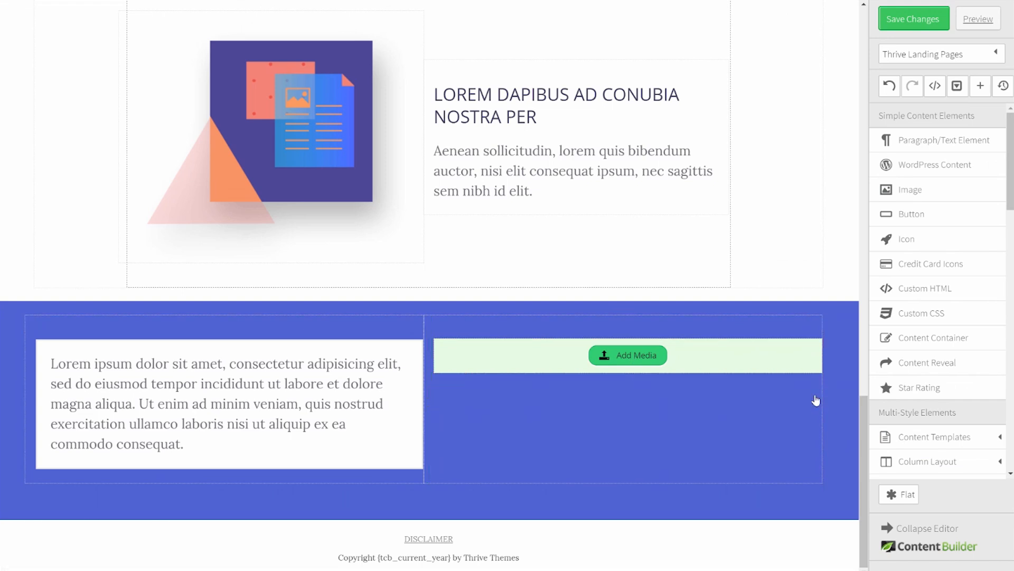
left_click(637, 360)
left_click(391, 252)
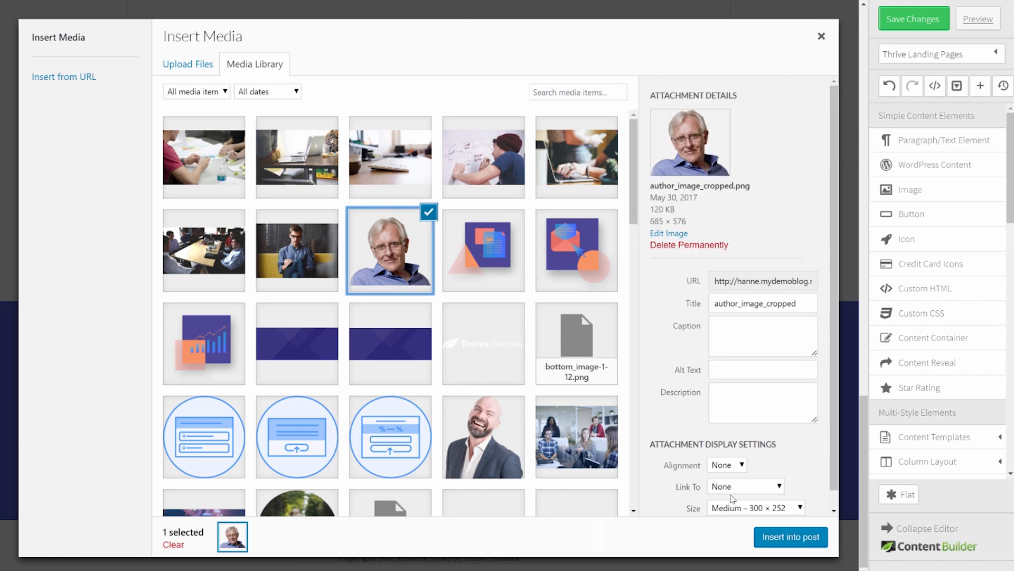
left_click(788, 538)
Step: Bring up the portrait's image settings at its margin and padding values
scroll(689, 411, "down", 4)
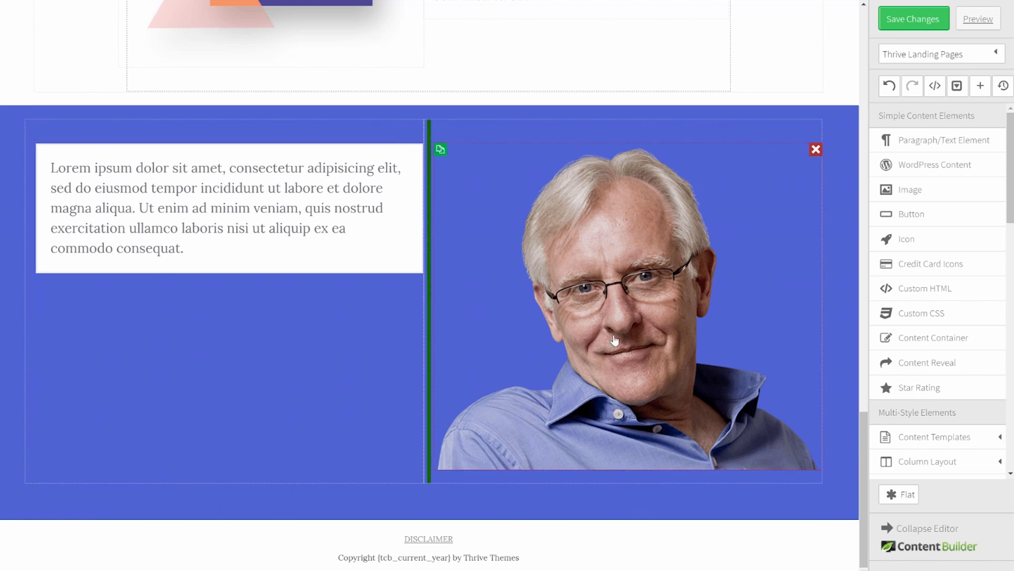
left_click(634, 316)
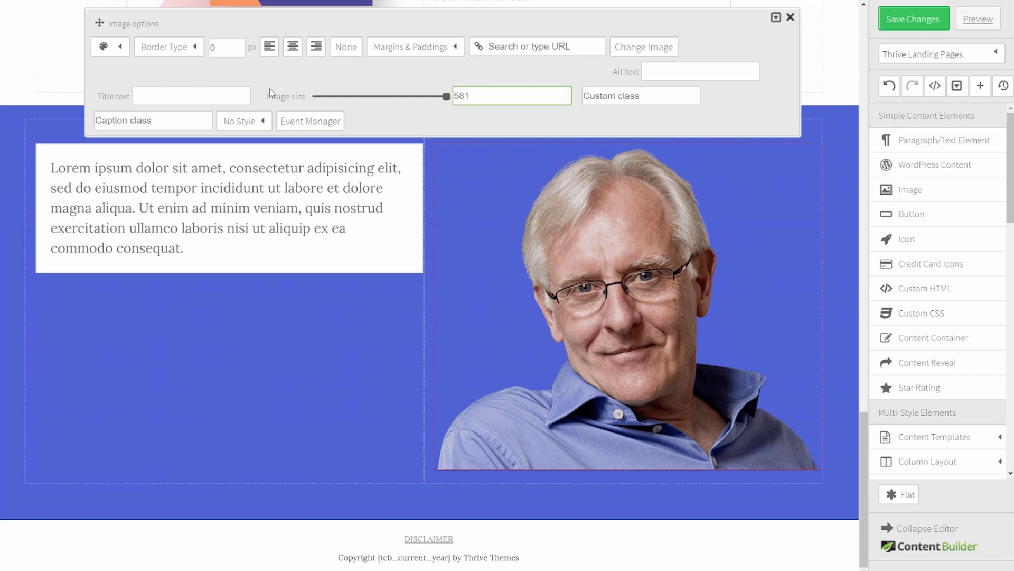
left_click(415, 46)
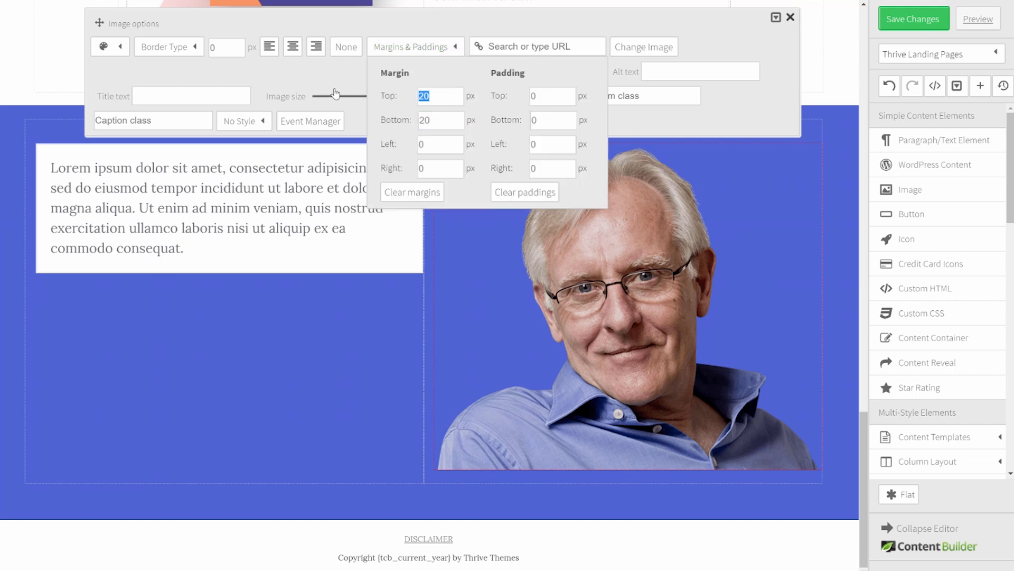
Step: Set the portrait image's margins to 0
type("0")
key("Tab")
type("0")
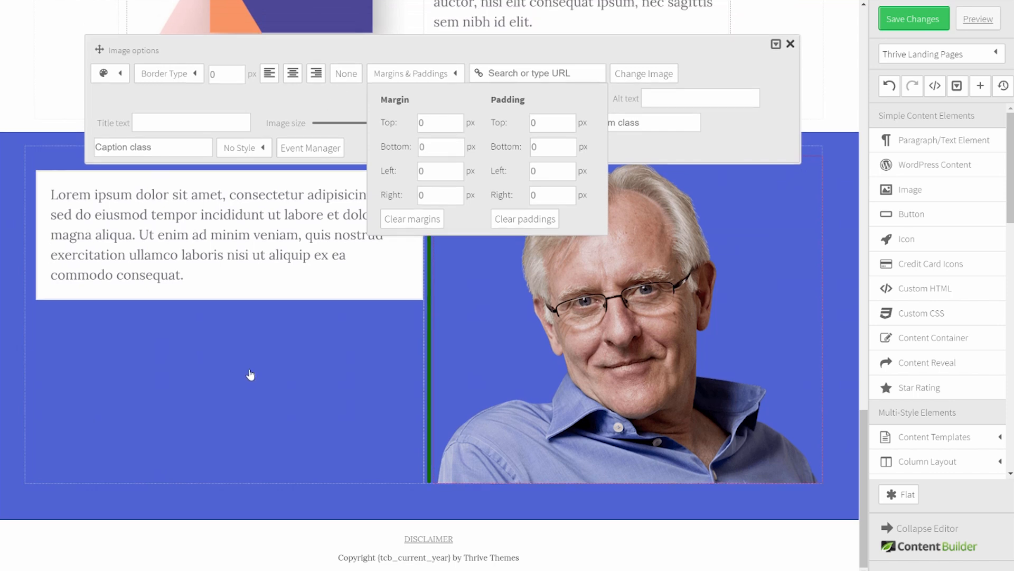
left_click(254, 375)
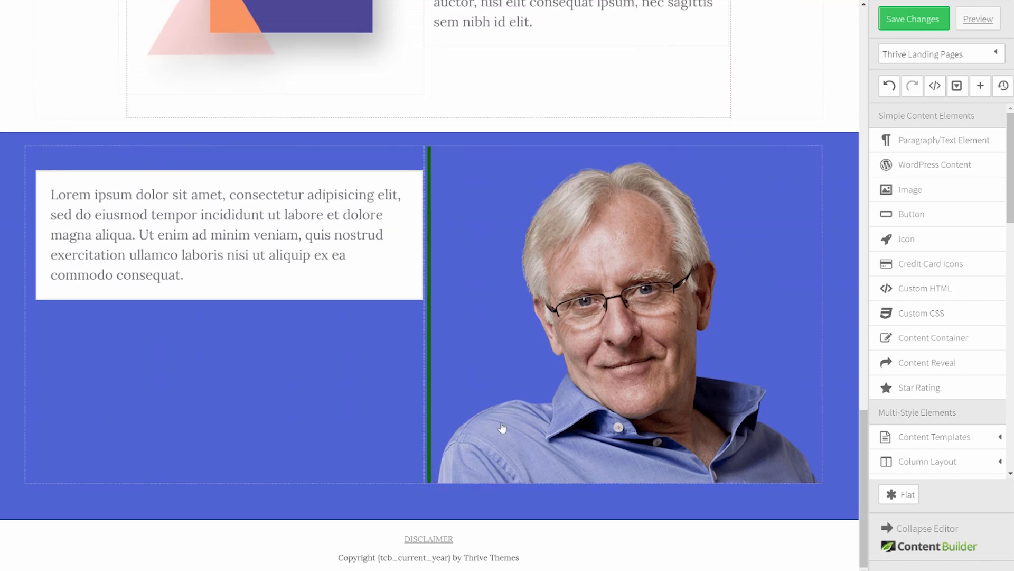
Step: Set the two-column row's bottom margin and bottom padding to 0
left_click(405, 486)
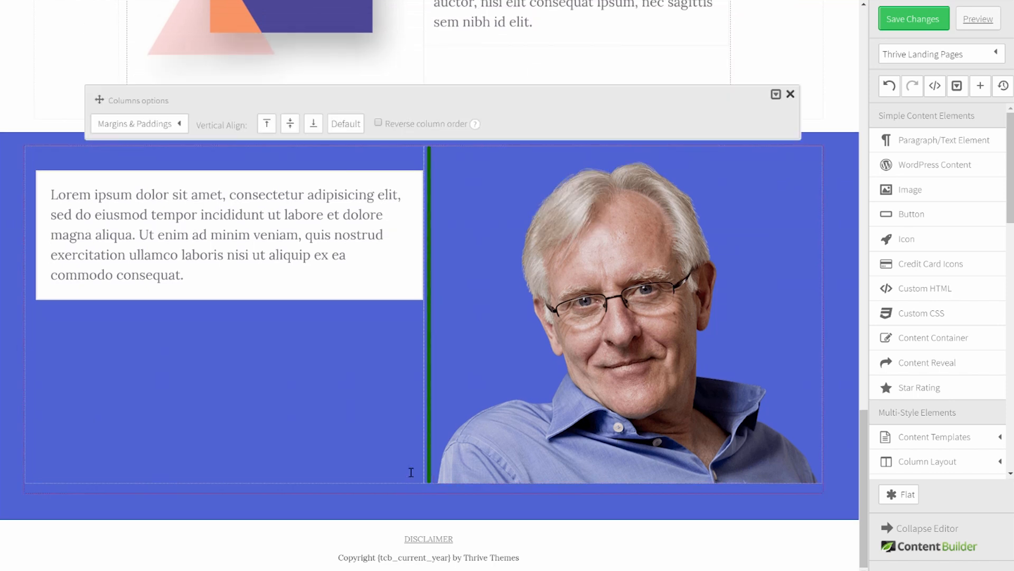
left_click(160, 125)
double_click(169, 205)
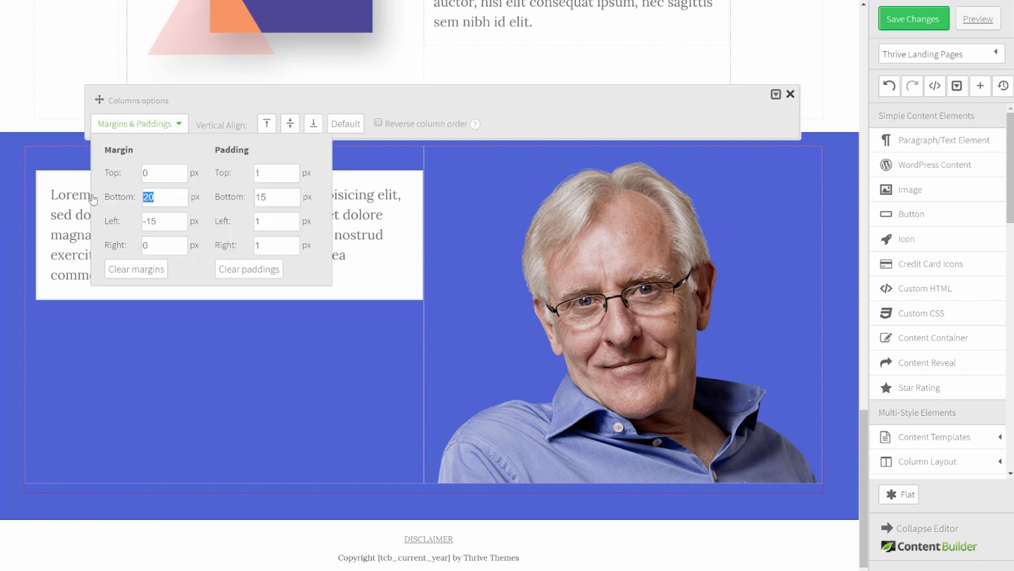
left_click(278, 197)
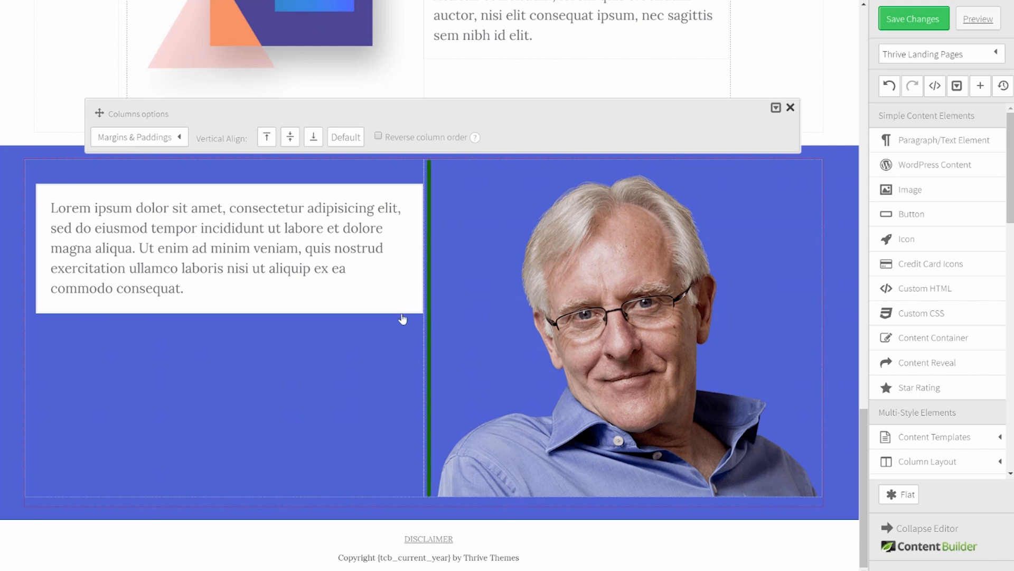
left_click(168, 141)
double_click(276, 210)
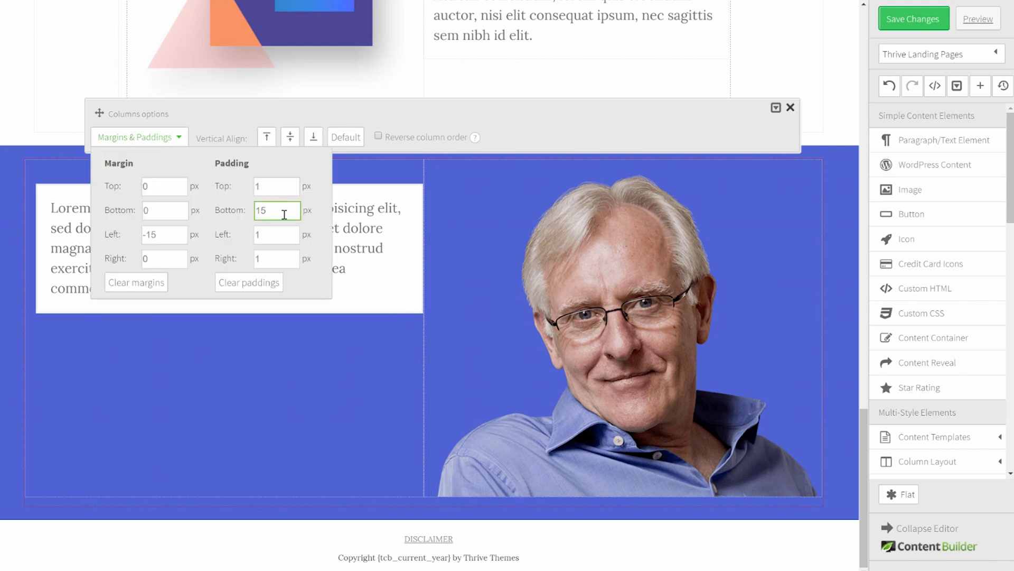
left_click(190, 203)
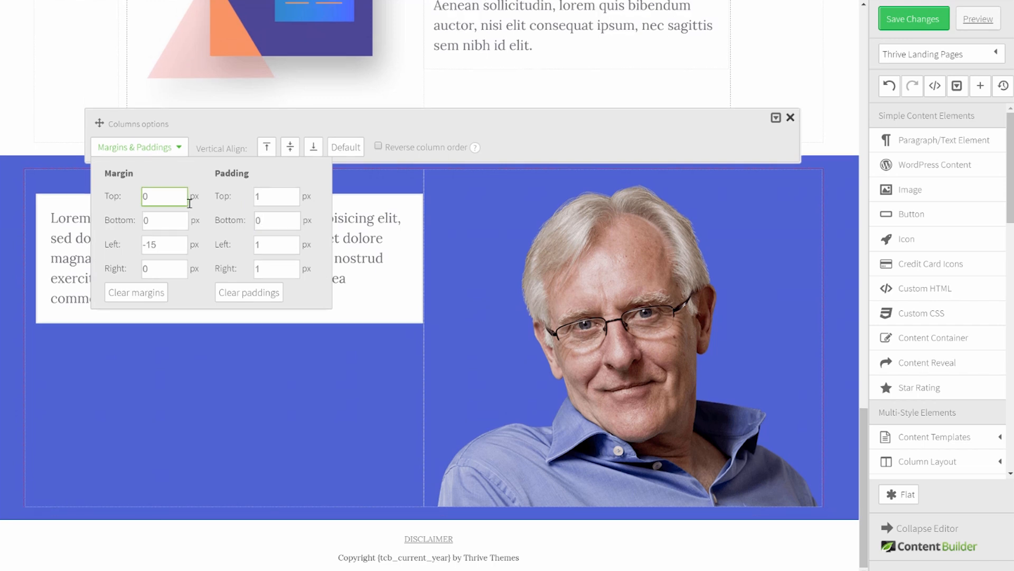
left_click(687, 533)
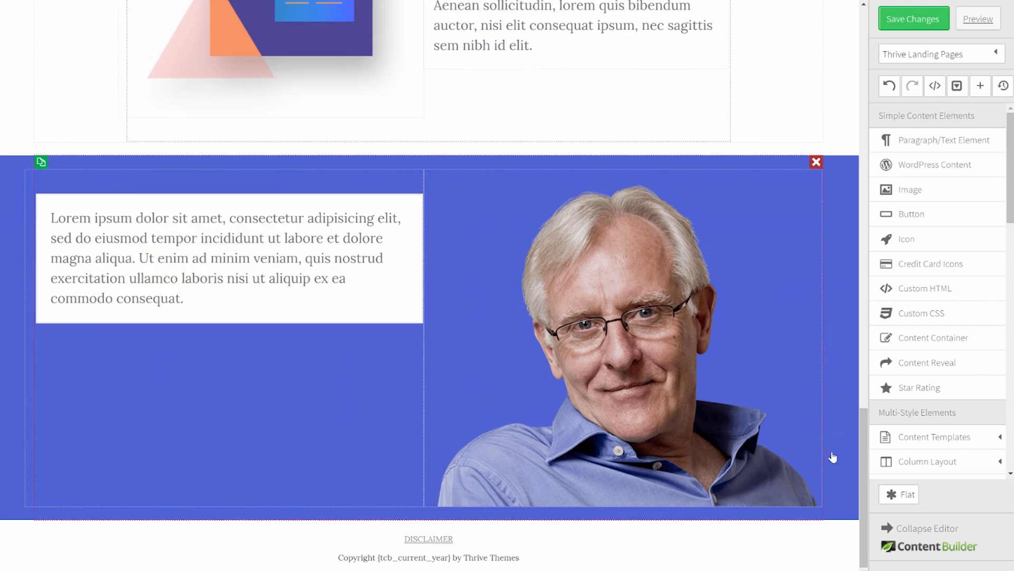
Step: Set the blue page section's bottom padding to 0 px
left_click(14, 327)
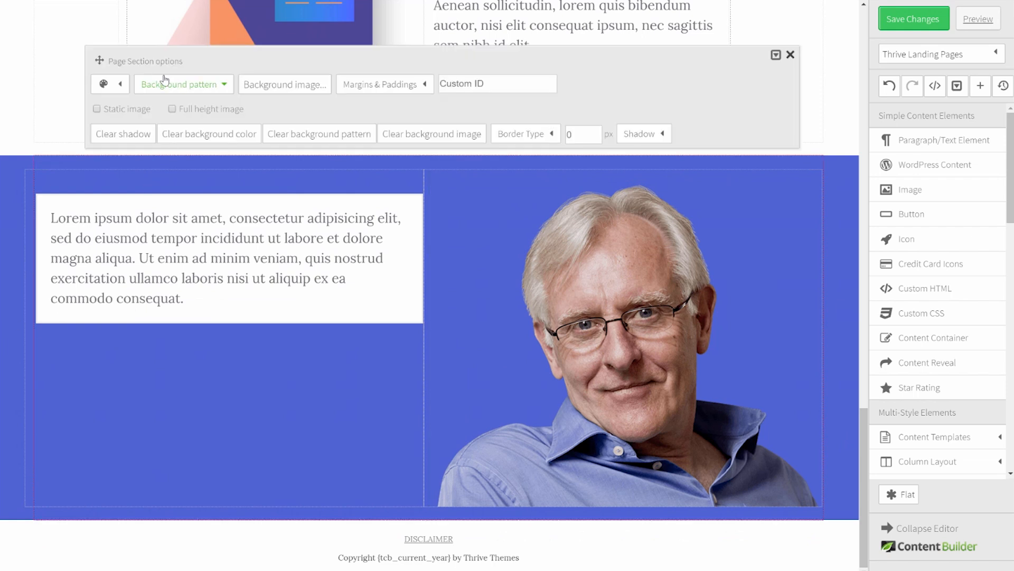
left_click(392, 93)
left_click(516, 159)
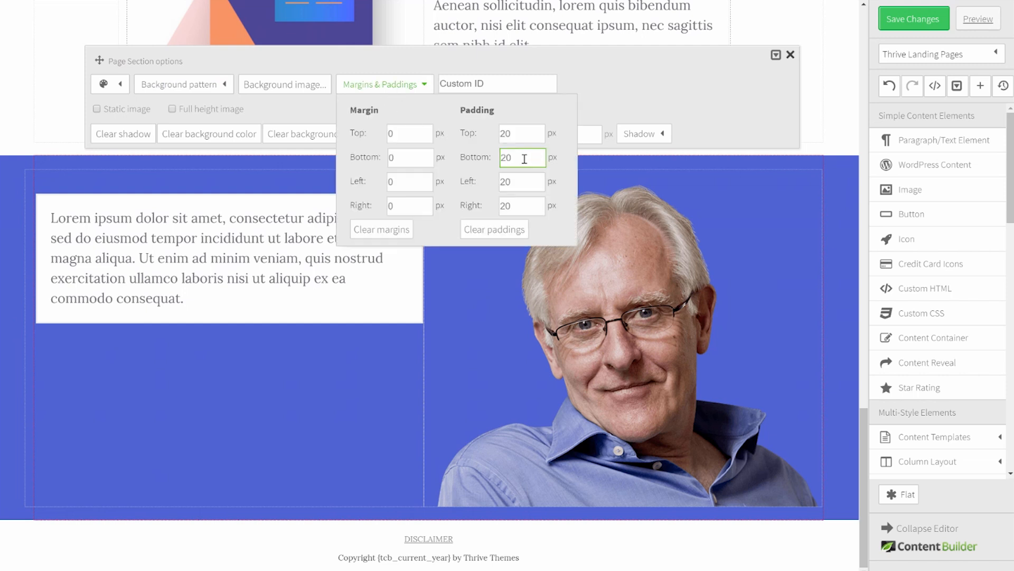
left_click_drag(503, 157, 550, 157)
key("shift+Tab")
left_click(837, 158)
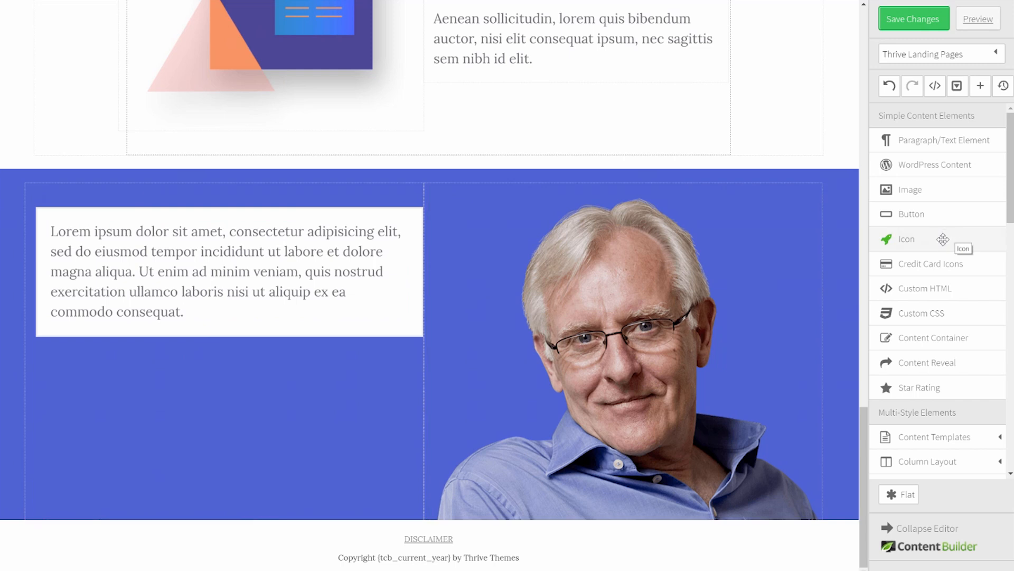
Step: Add a content container to the left column with a 520 px max width
left_click_drag(929, 338, 270, 214)
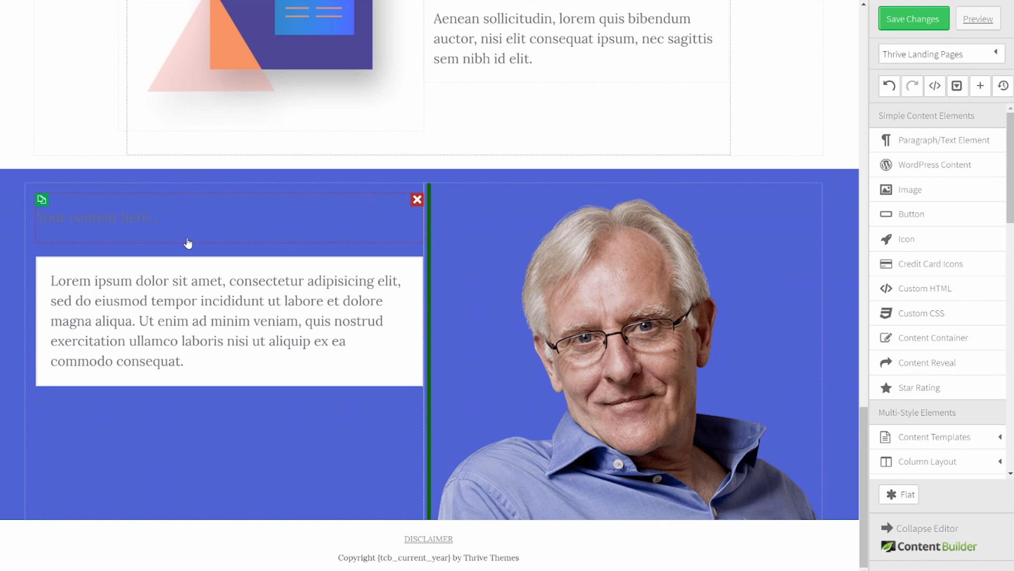
double_click(421, 146)
type("520")
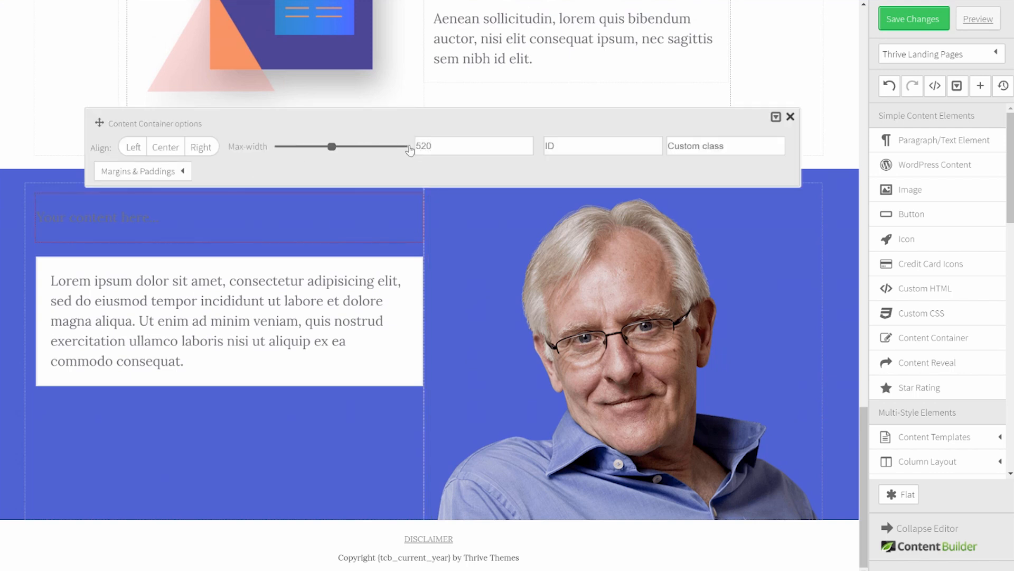
left_click(303, 166)
left_click(293, 359)
Step: Move the Lorem ipsum box into the container and delete the leftover placeholder
left_click_drag(230, 268, 193, 227)
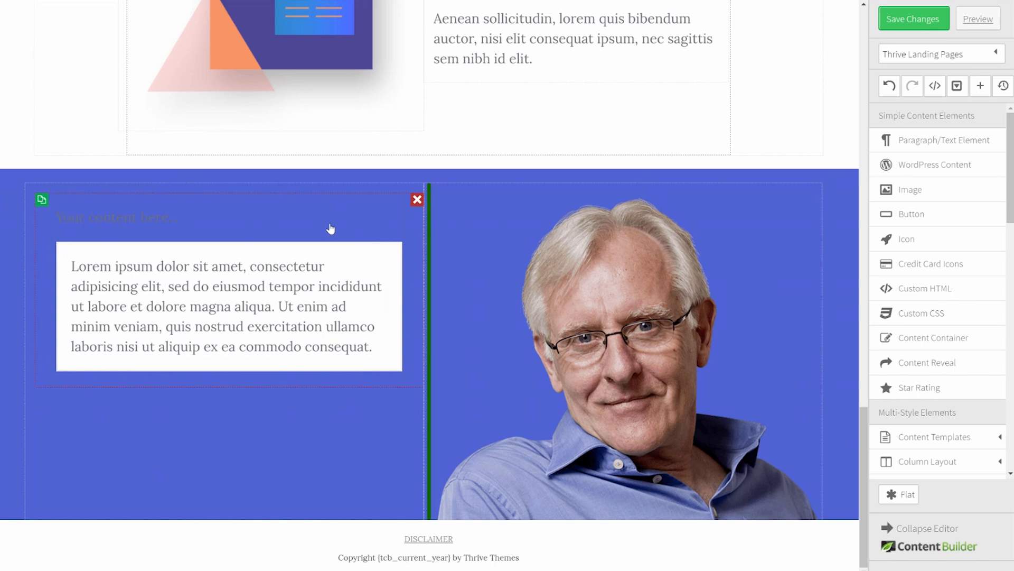
left_click(396, 217)
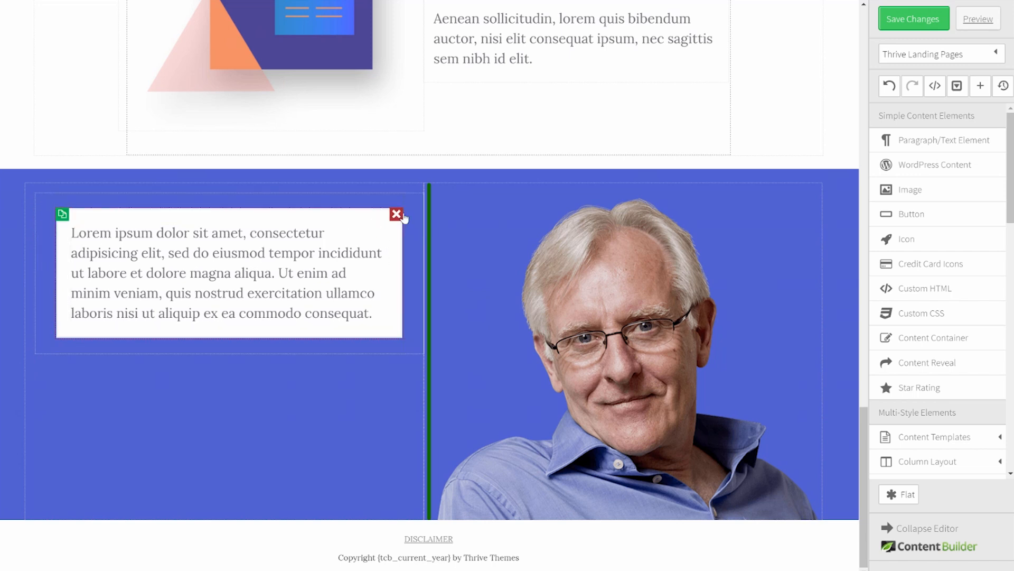
left_click(415, 244)
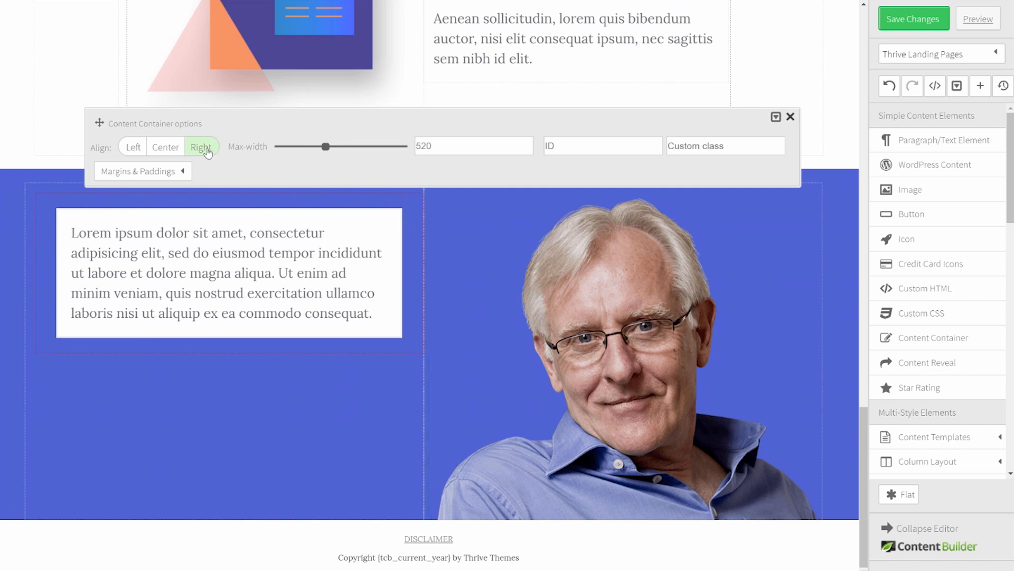
Step: Right-align the content container and give the white box a 10 px corner radius
left_click(58, 318)
left_click(208, 150)
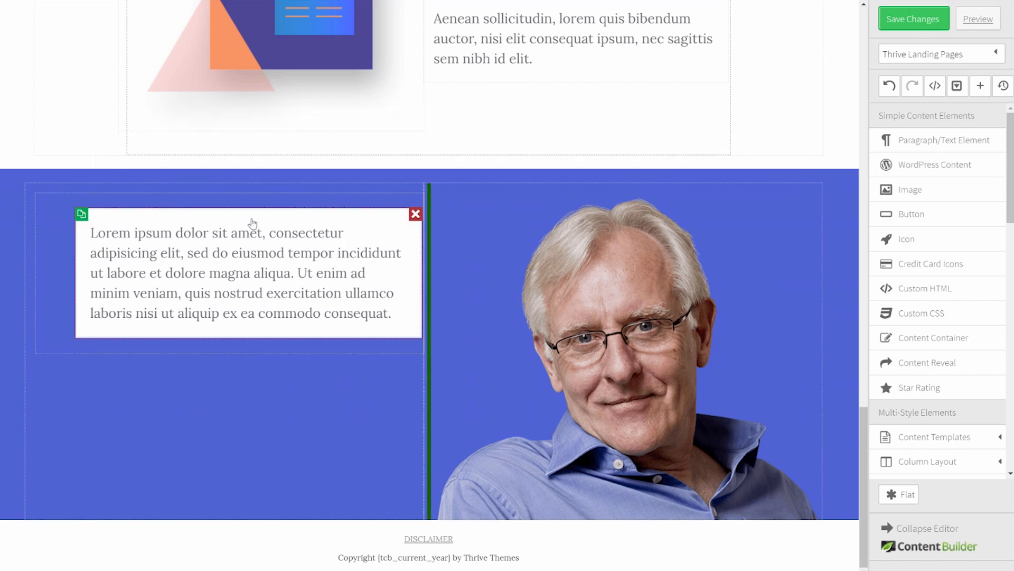
left_click(253, 224)
left_click(324, 182)
double_click(310, 183)
key("Return")
Step: Give the box a white #ffffff border and add a new text element inside it
left_click(126, 166)
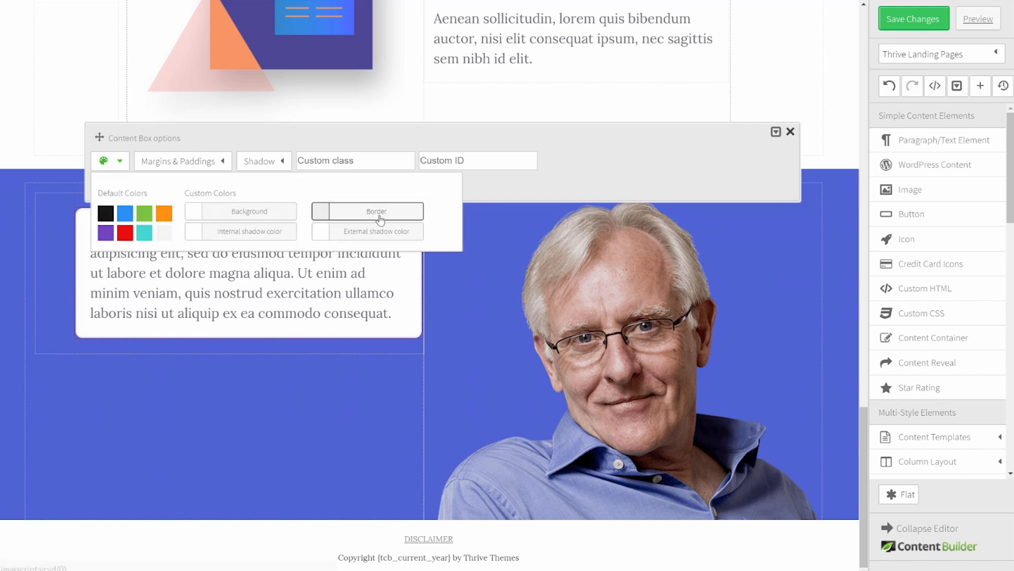
left_click(376, 213)
left_click(436, 88)
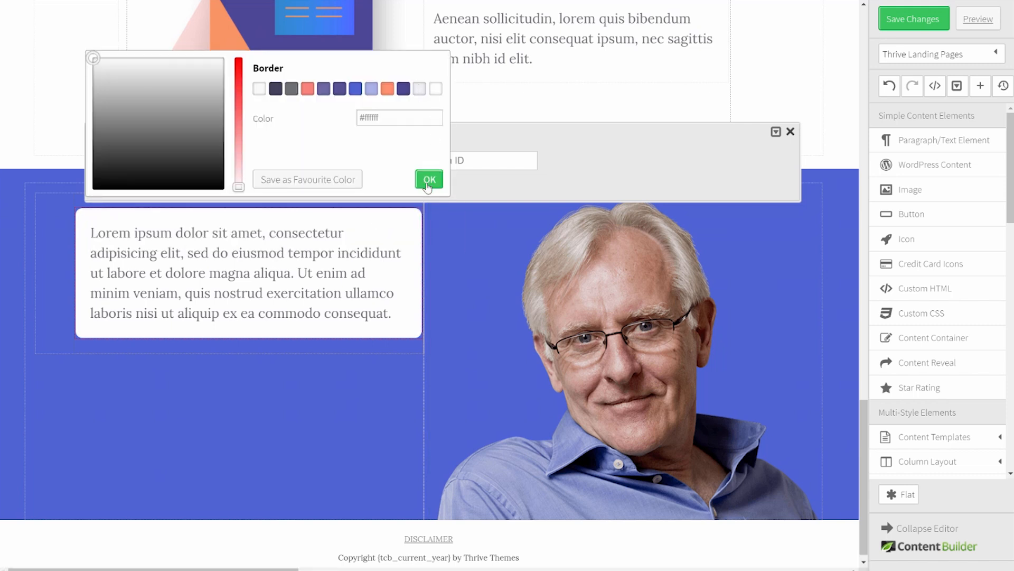
left_click(429, 180)
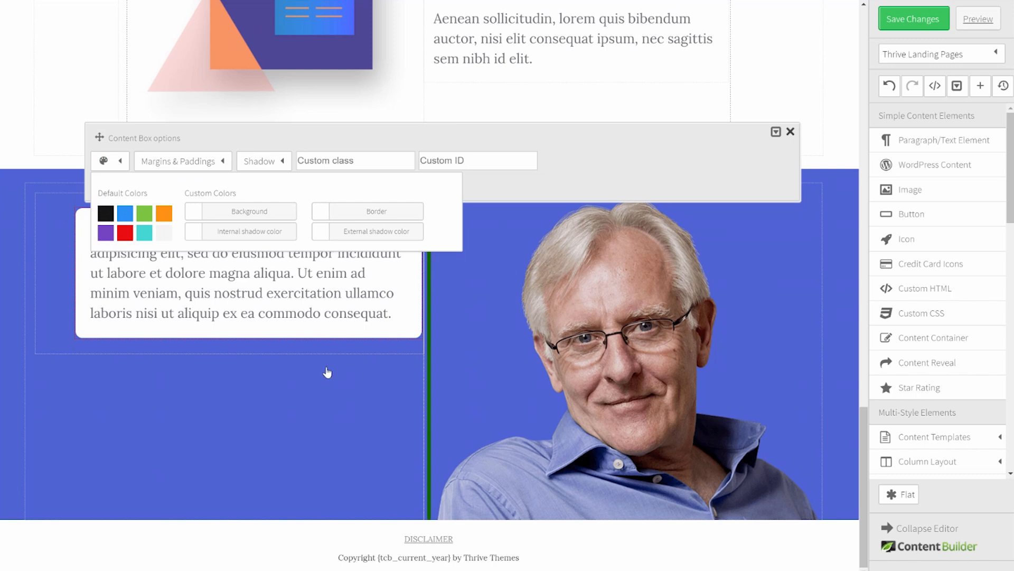
left_click(328, 373)
left_click_drag(918, 140, 201, 227)
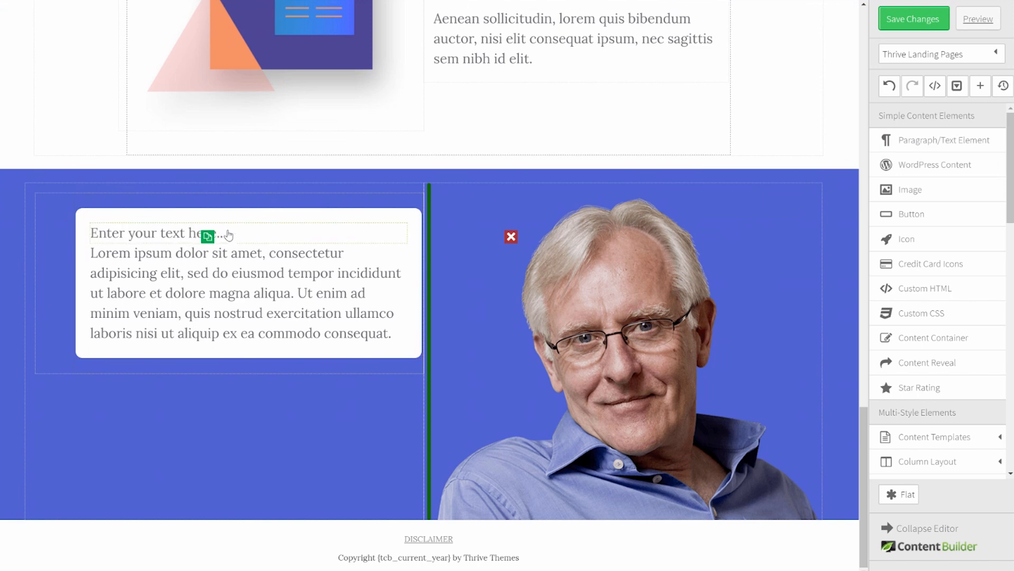
Step: Make the new line a Heading 3 reading 'Who Am I'
left_click(605, 152)
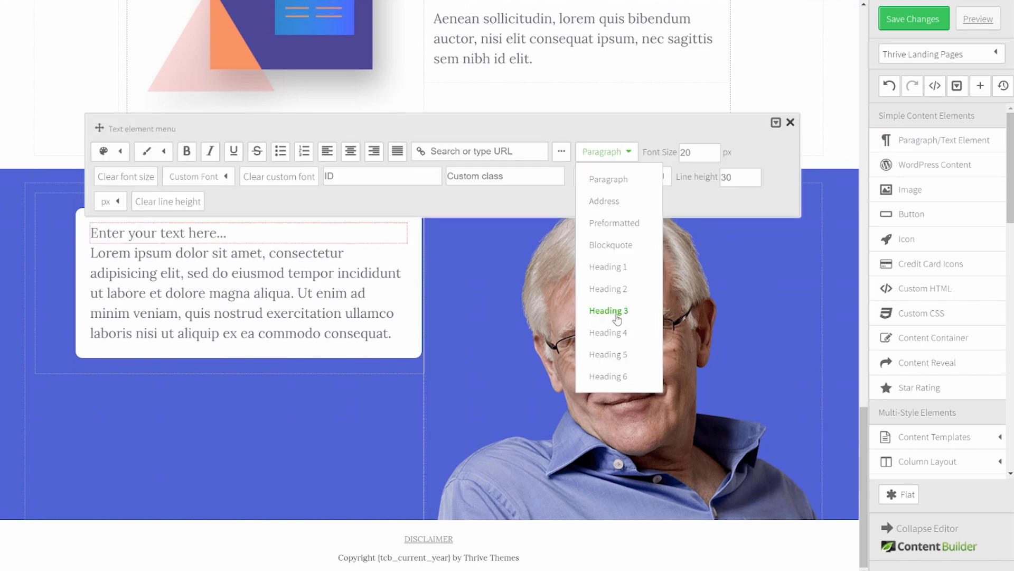
left_click(608, 310)
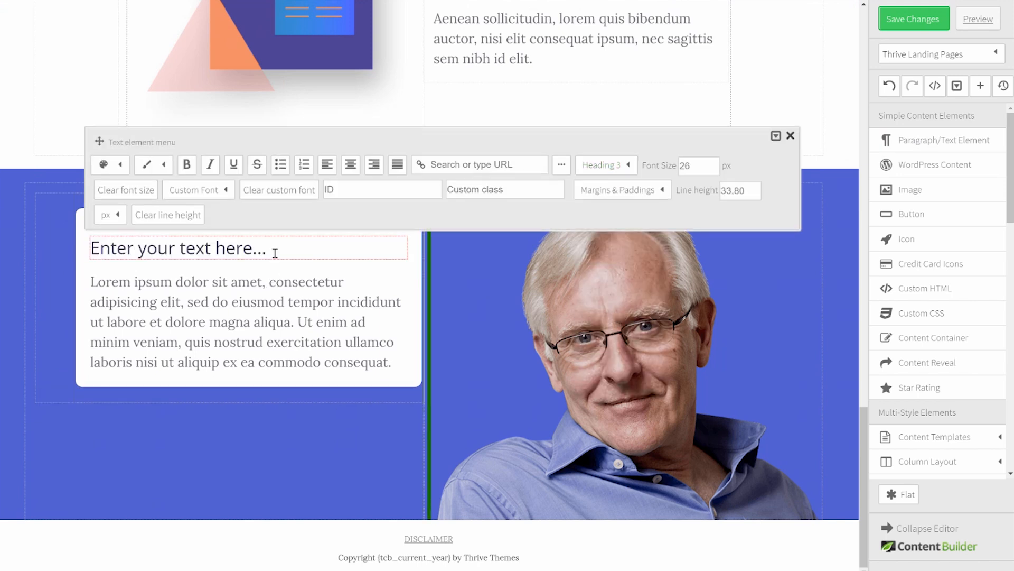
left_click_drag(283, 249, 97, 273)
type("W")
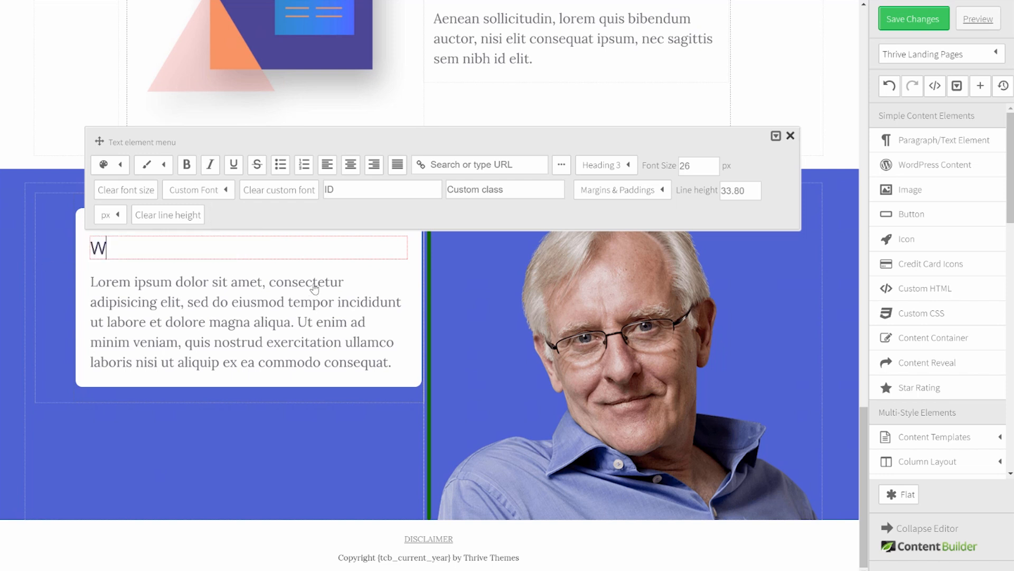
type("ho Am I")
left_click(379, 234)
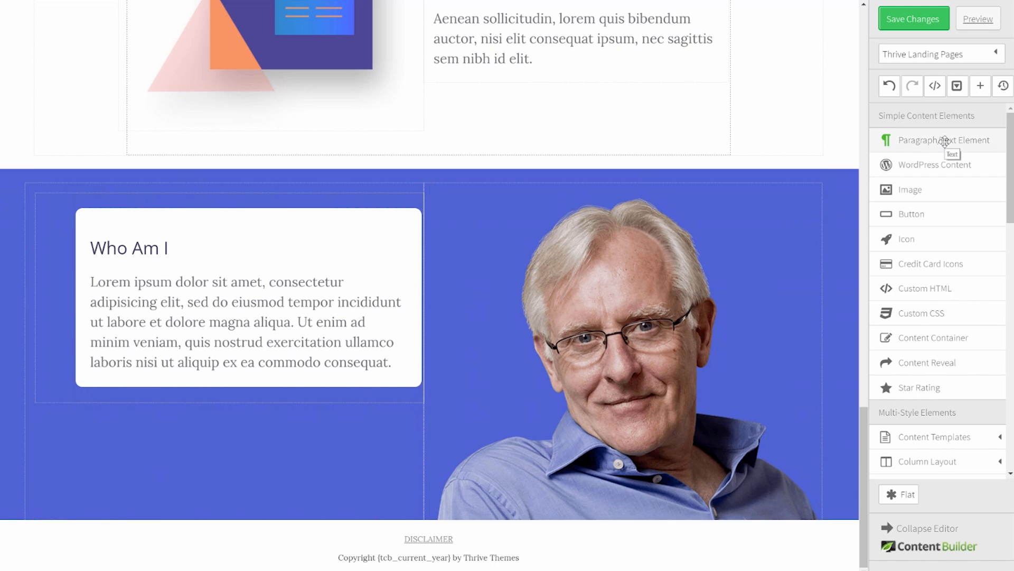
Step: Add a text line below the white box in Sacramento font with a light periwinkle colour
left_click_drag(945, 140, 254, 388)
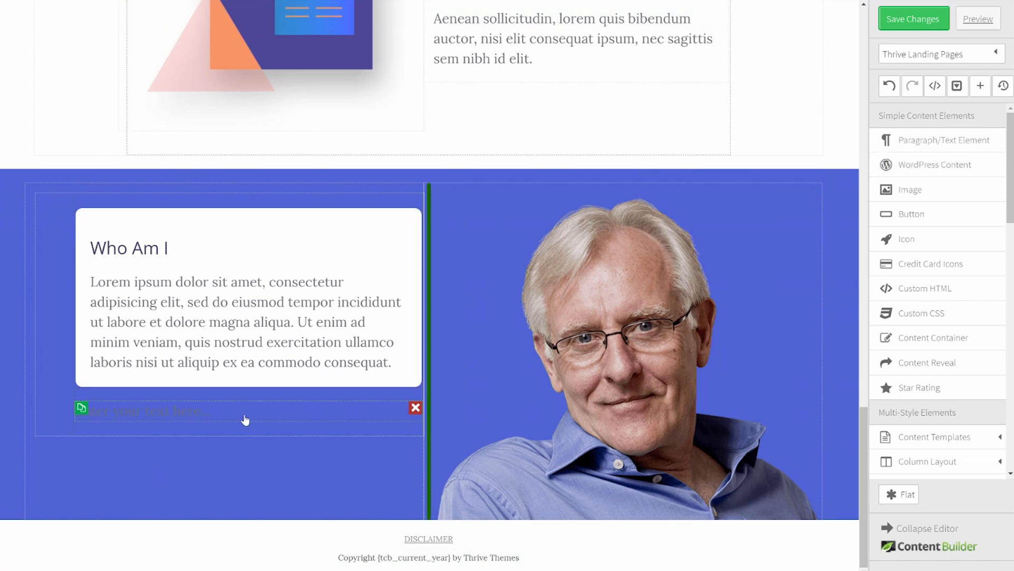
left_click(245, 420)
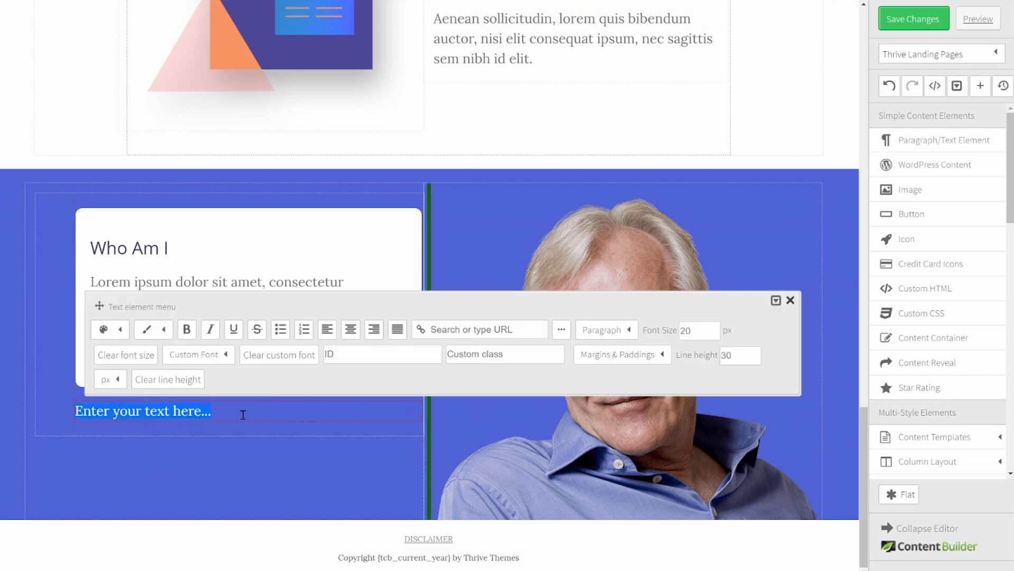
left_click(218, 357)
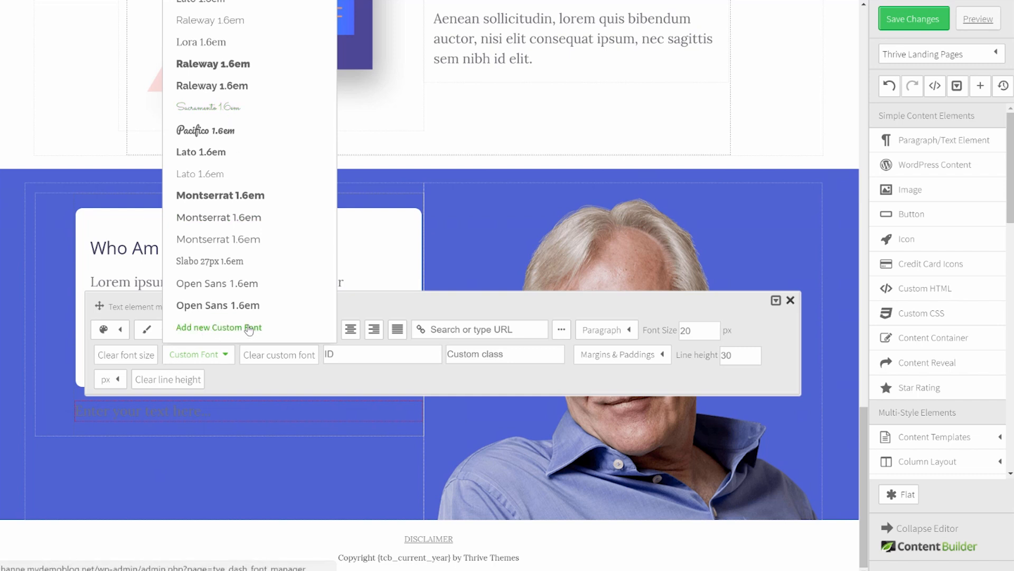
left_click(212, 109)
left_click(123, 330)
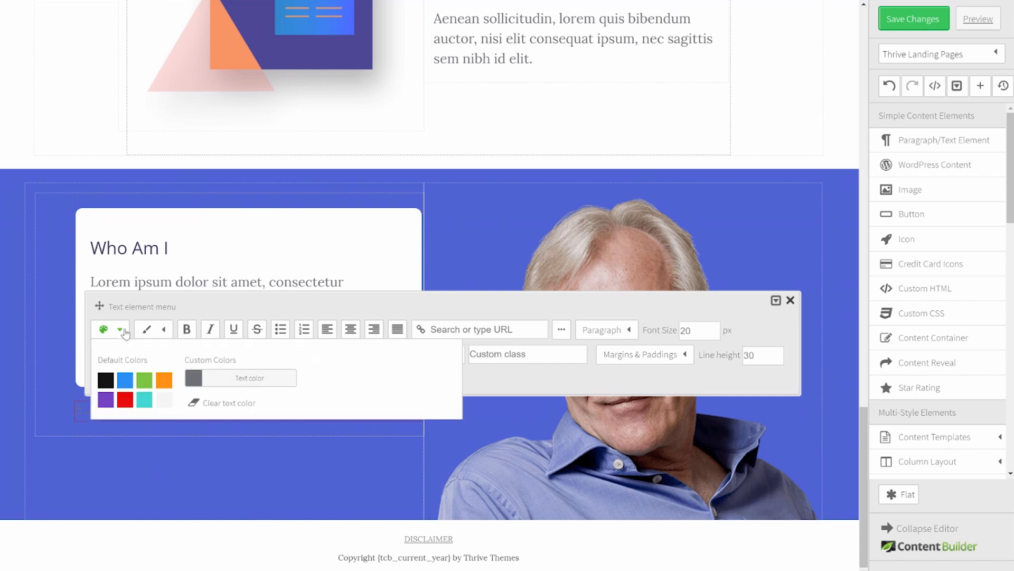
left_click(260, 379)
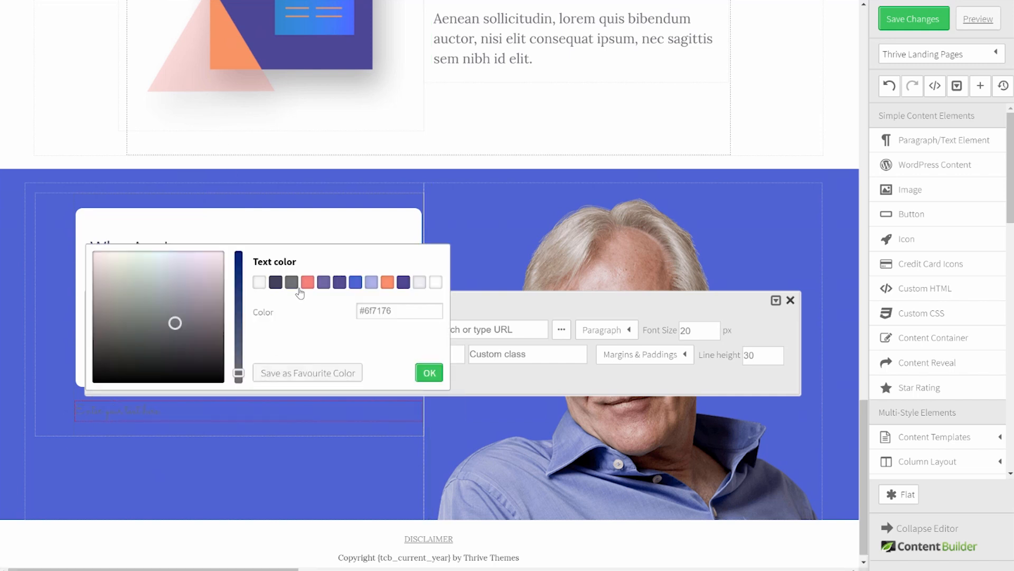
left_click(372, 283)
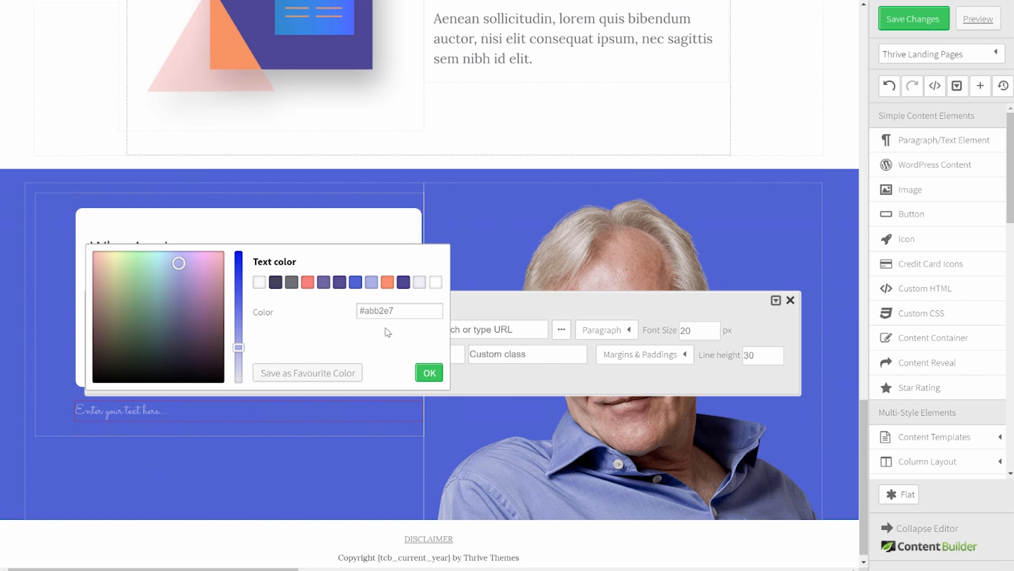
left_click(428, 373)
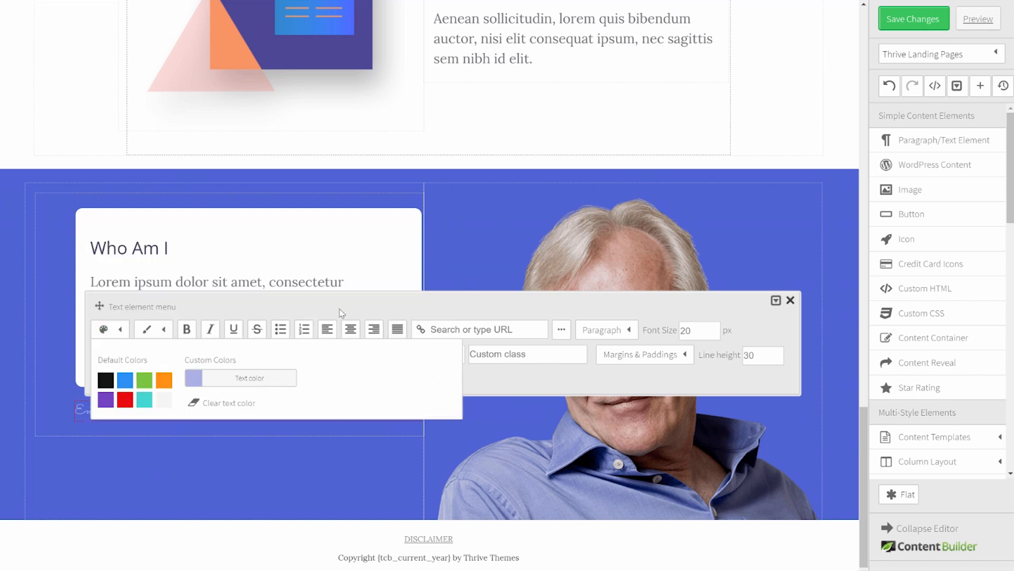
Step: Set the line to 40 px, replace the placeholder with the author's name, and center it
left_click(708, 331)
left_click_drag(708, 331, 678, 336)
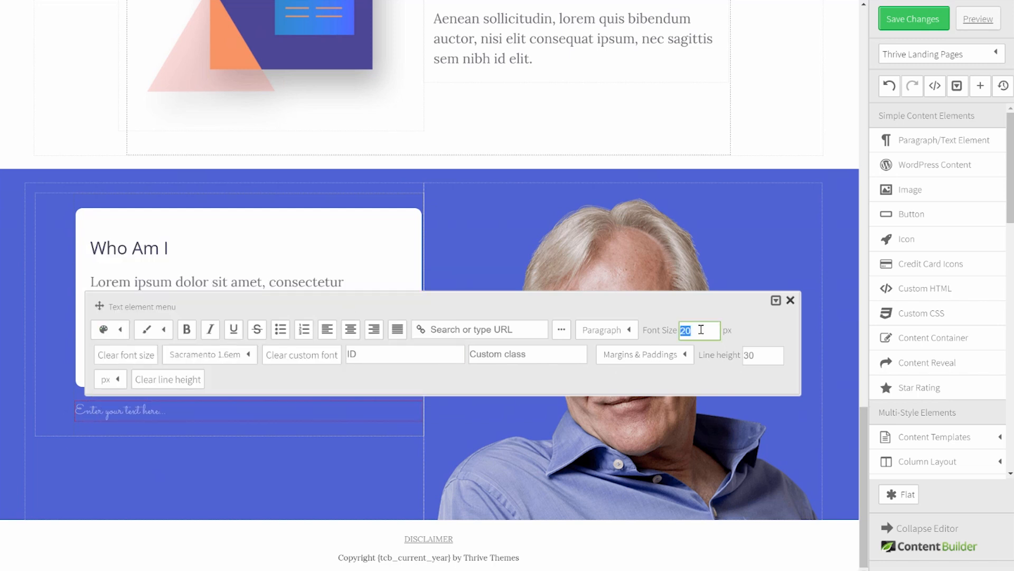
type("40")
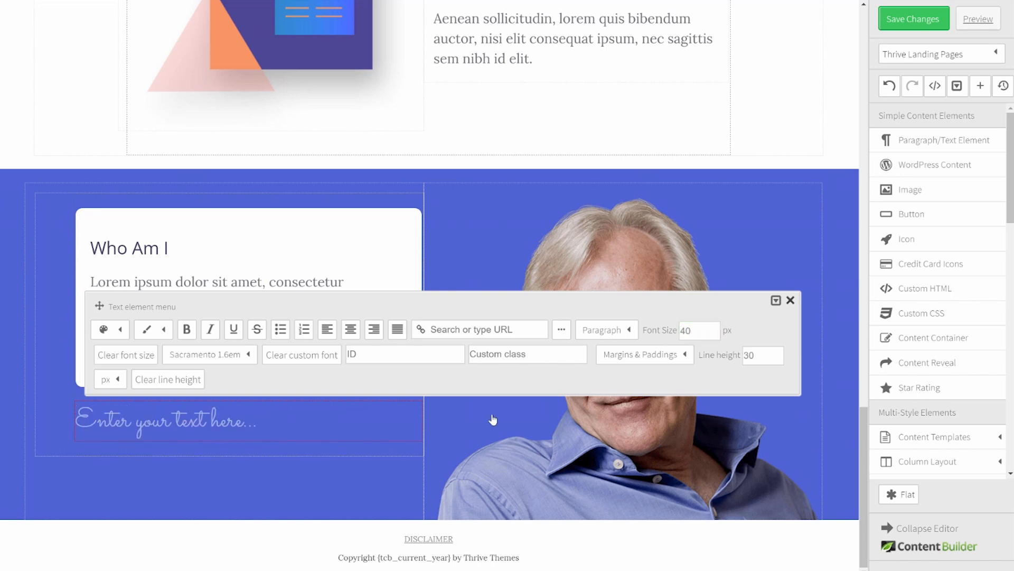
left_click(284, 421)
left_click_drag(279, 421, 59, 442)
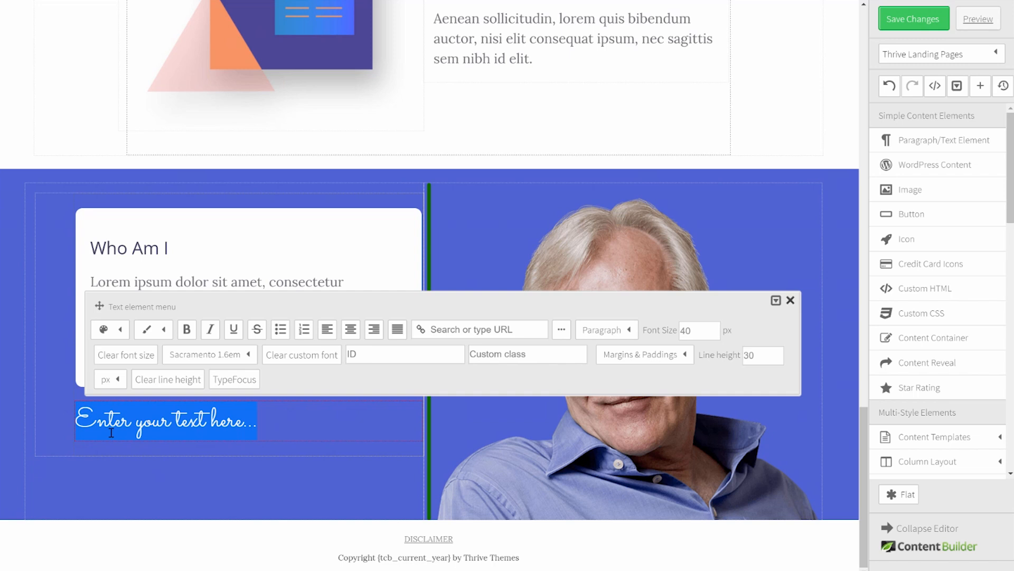
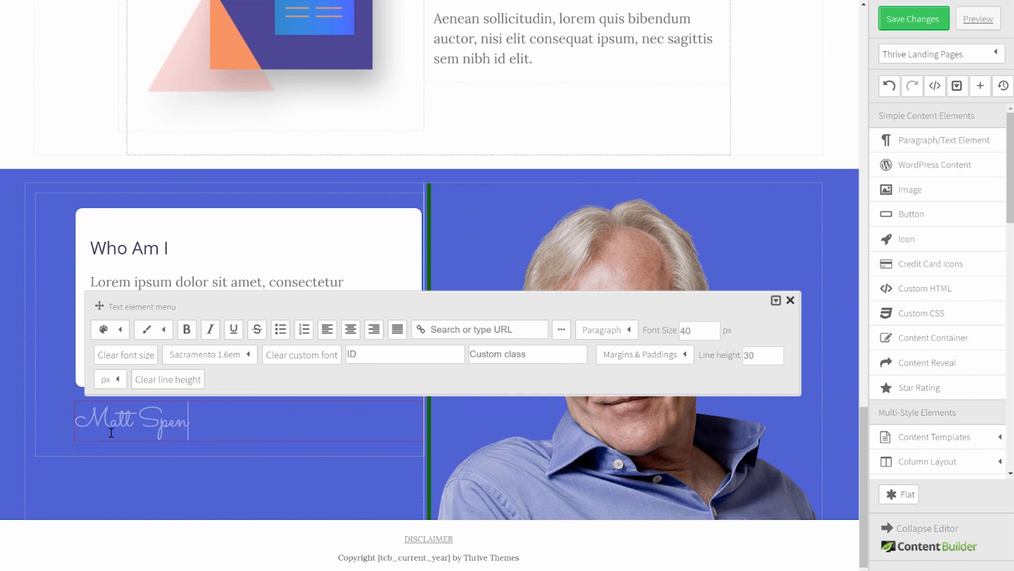
left_click(350, 329)
Step: Finish the name text and scroll through the page to review the Our Case Studies post grid
left_click(286, 481)
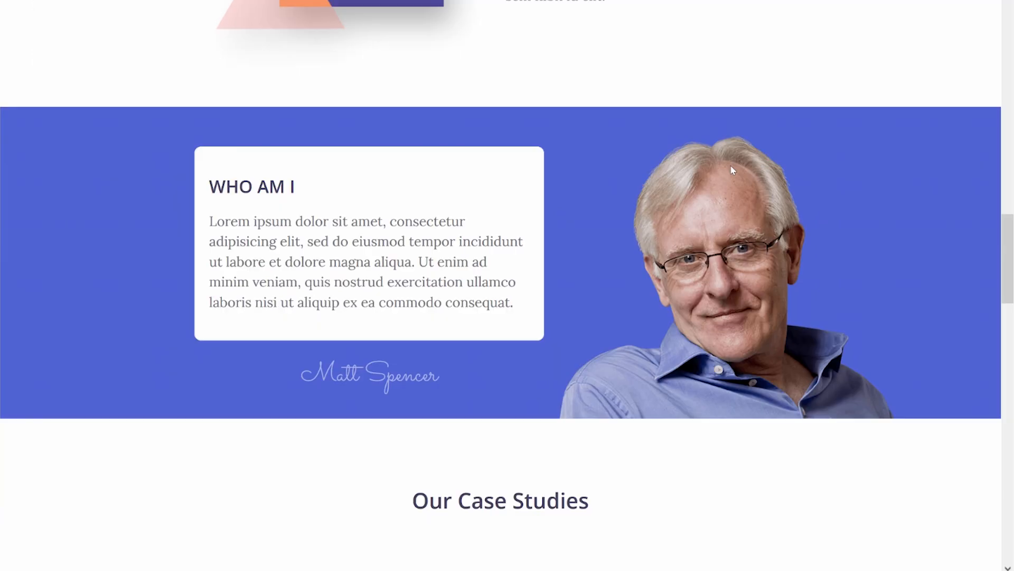
scroll(731, 169, "down", 5)
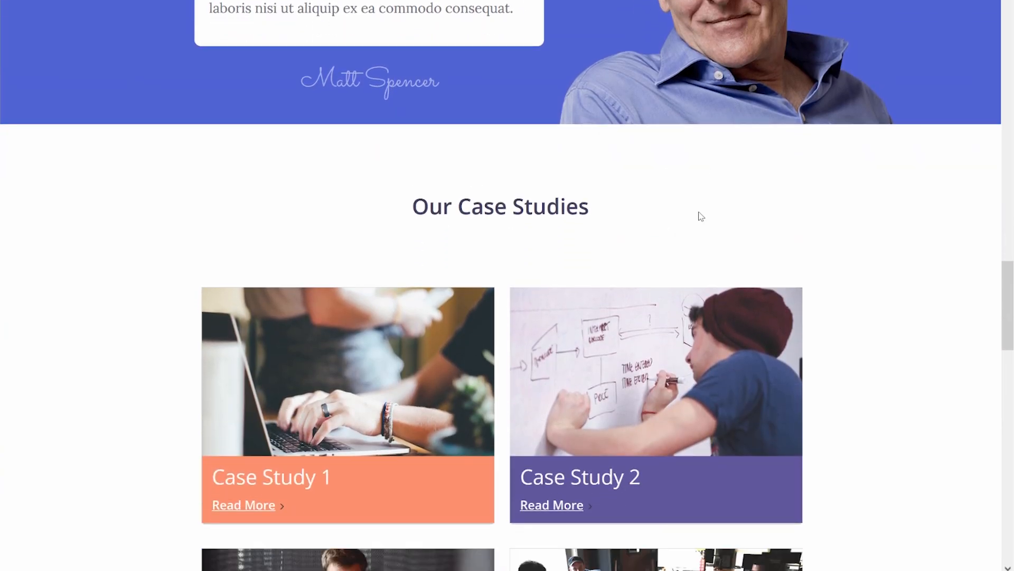
scroll(699, 214, "down", 3)
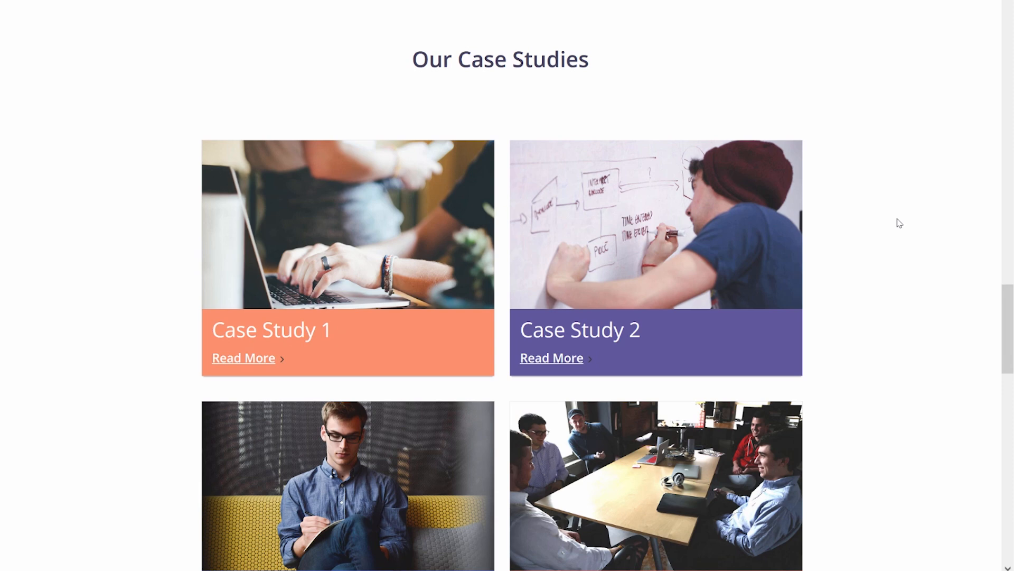
scroll(901, 227, "down", 12)
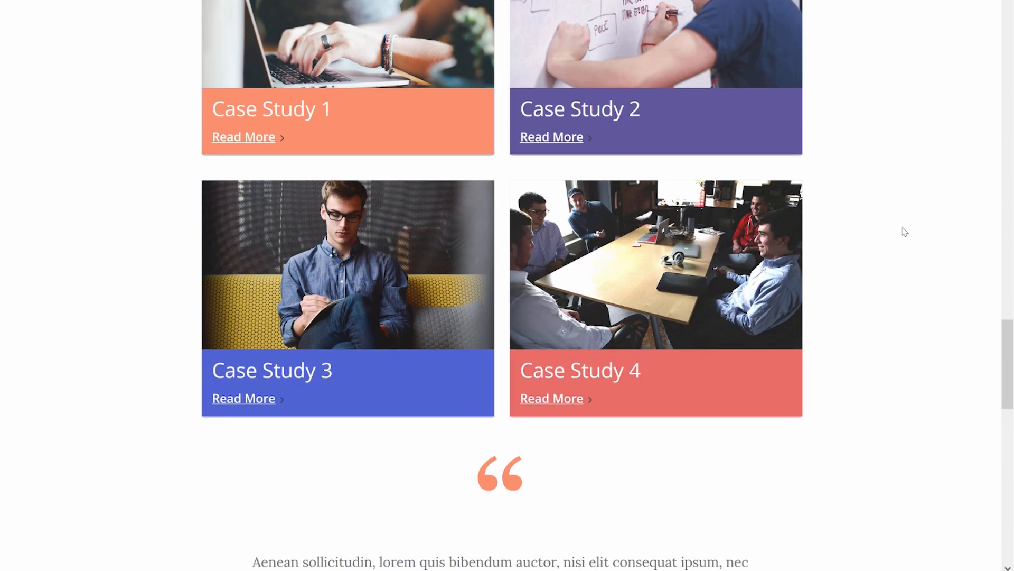
scroll(905, 240, "up", 8)
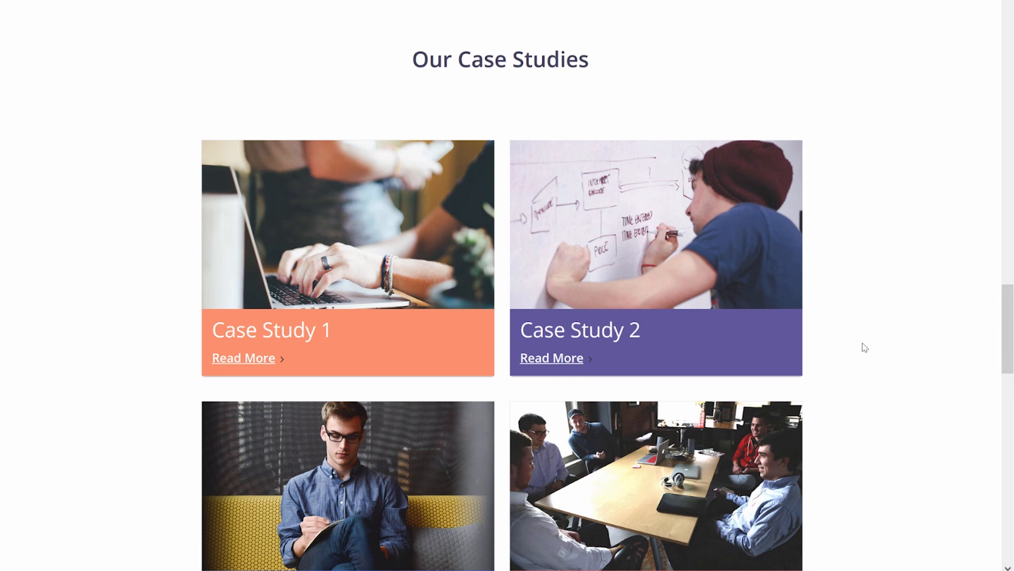
scroll(863, 346, "down", 1)
scroll(866, 350, "down", 1)
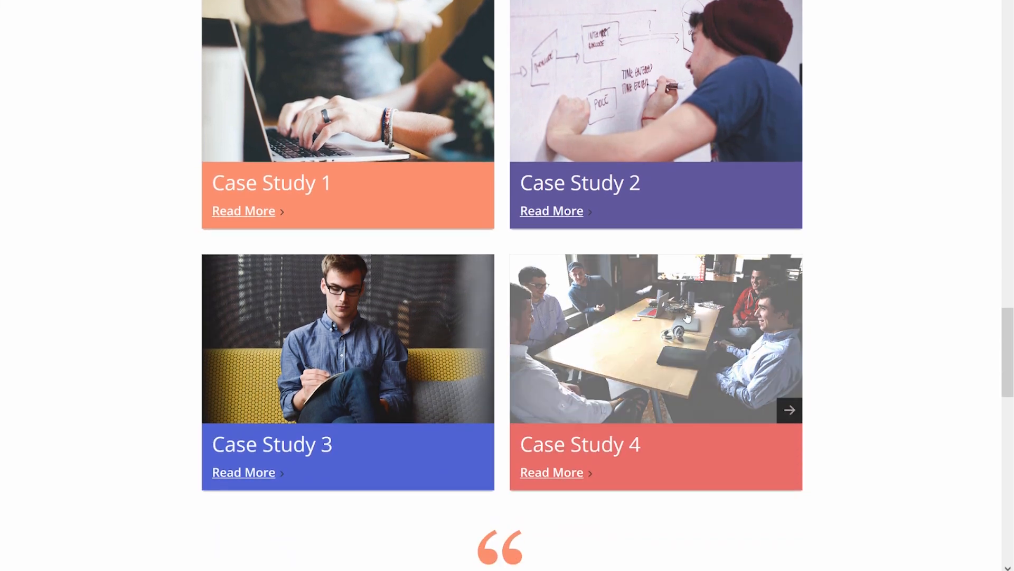
scroll(663, 337, "up", 1)
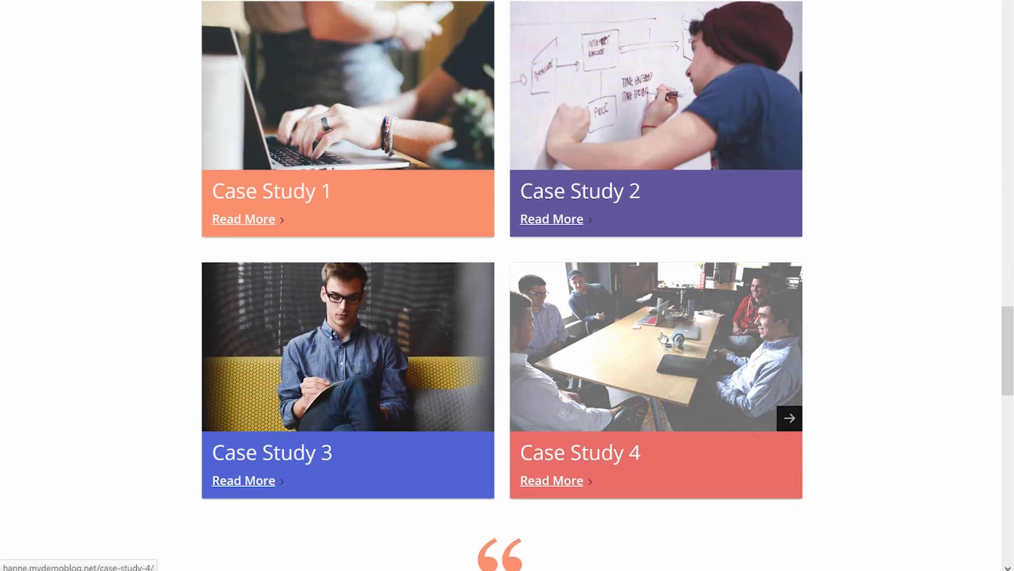
scroll(662, 335, "up", 4)
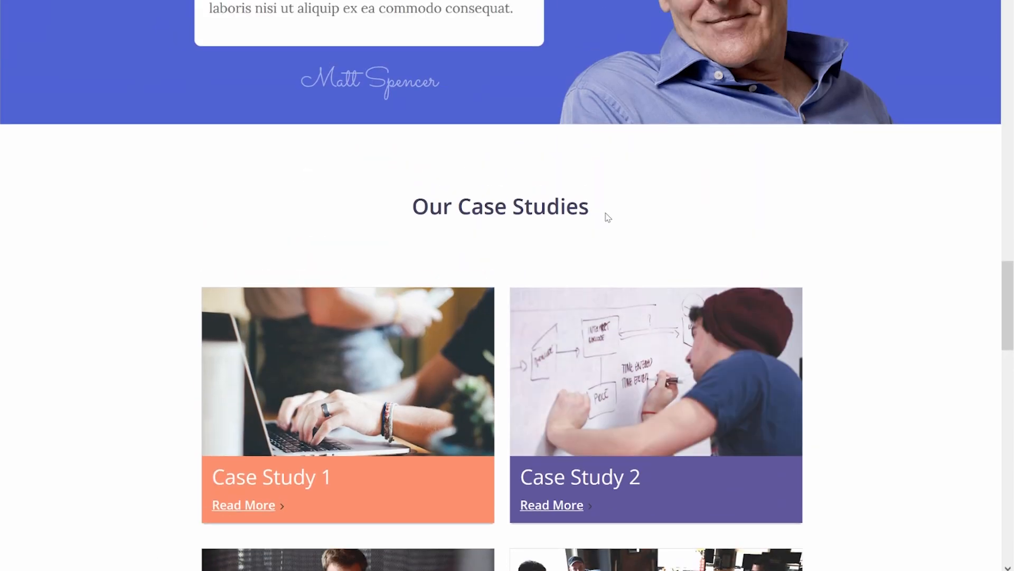
scroll(608, 216, "down", 7)
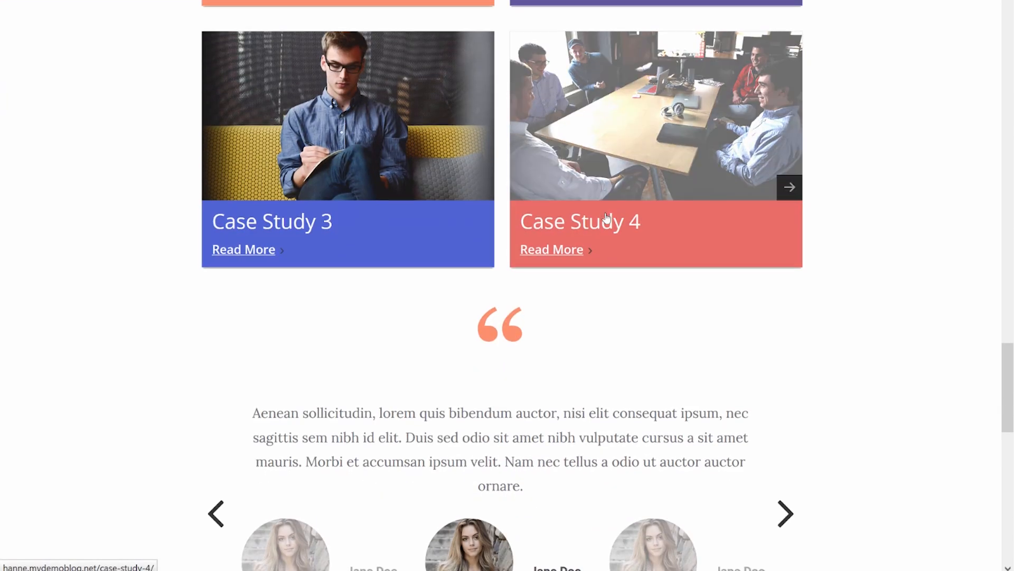
scroll(606, 217, "down", 2)
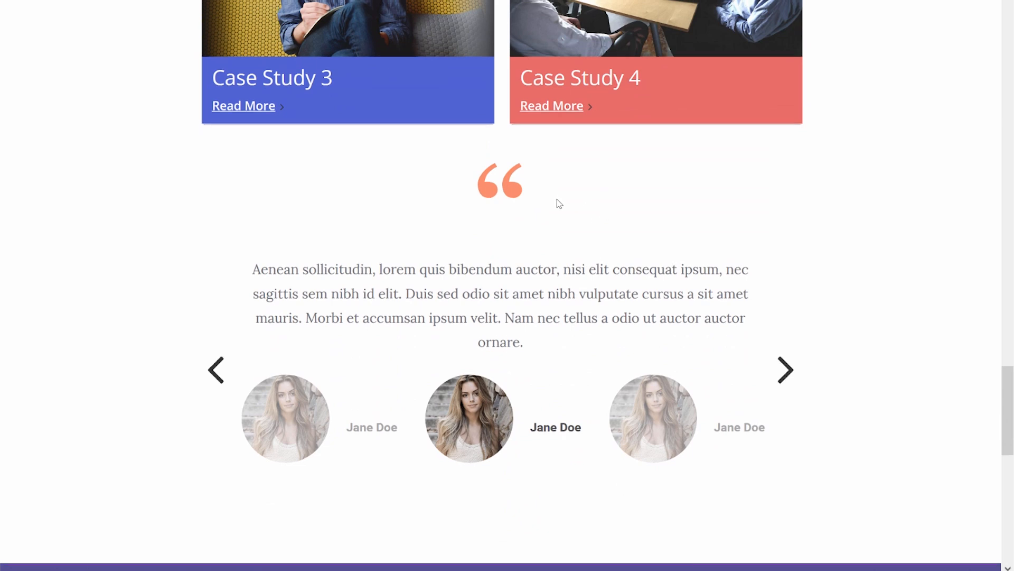
scroll(560, 204, "up", 7)
scroll(560, 204, "up", 2)
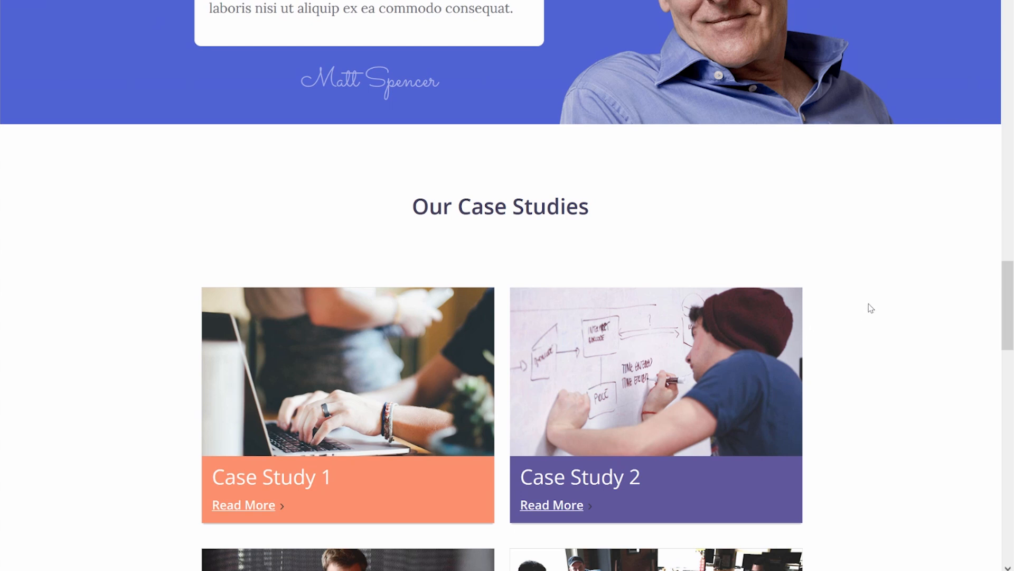
scroll(871, 308, "down", 6)
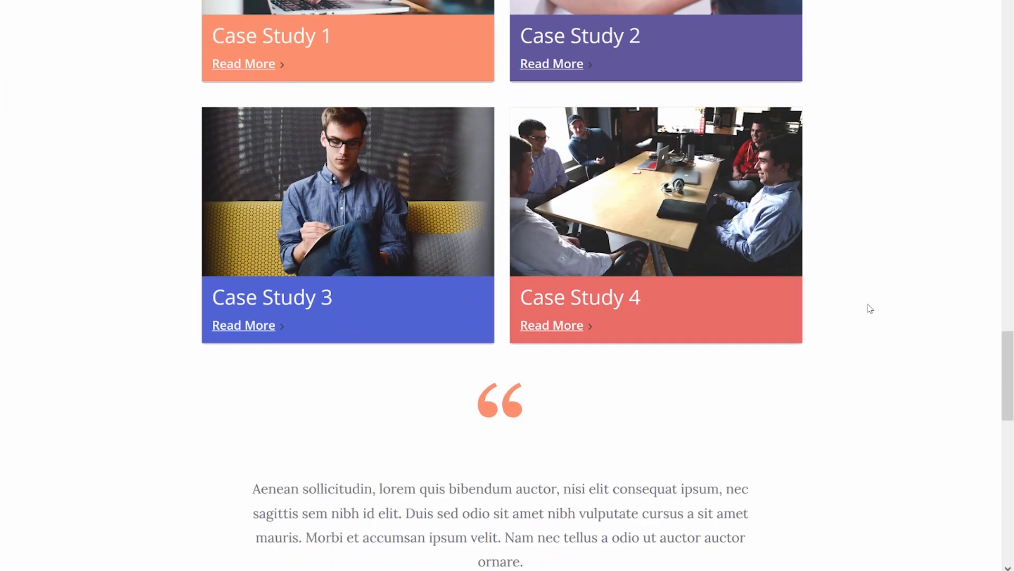
scroll(867, 308, "down", 2)
scroll(867, 308, "up", 4)
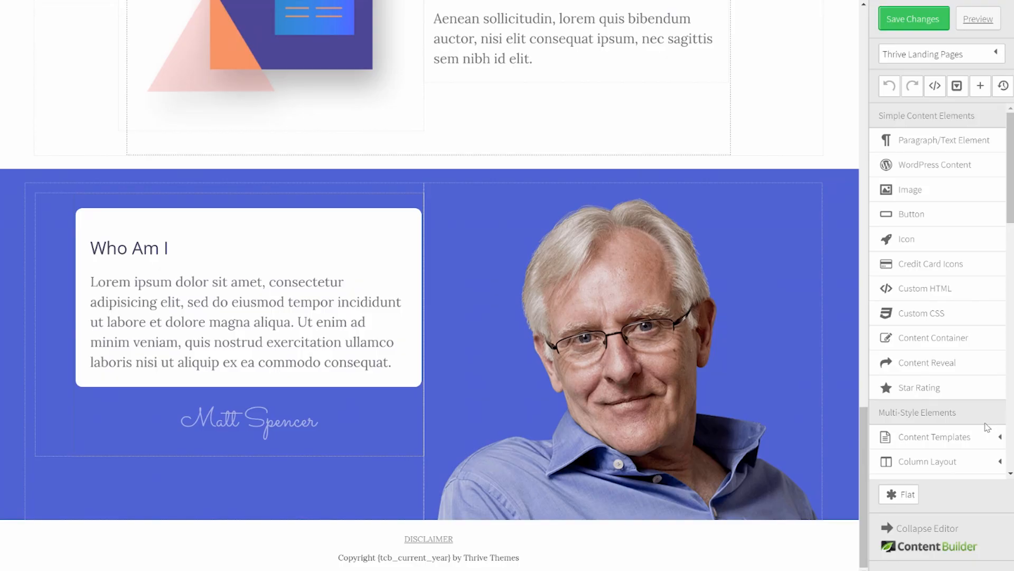
scroll(973, 424, "down", 8)
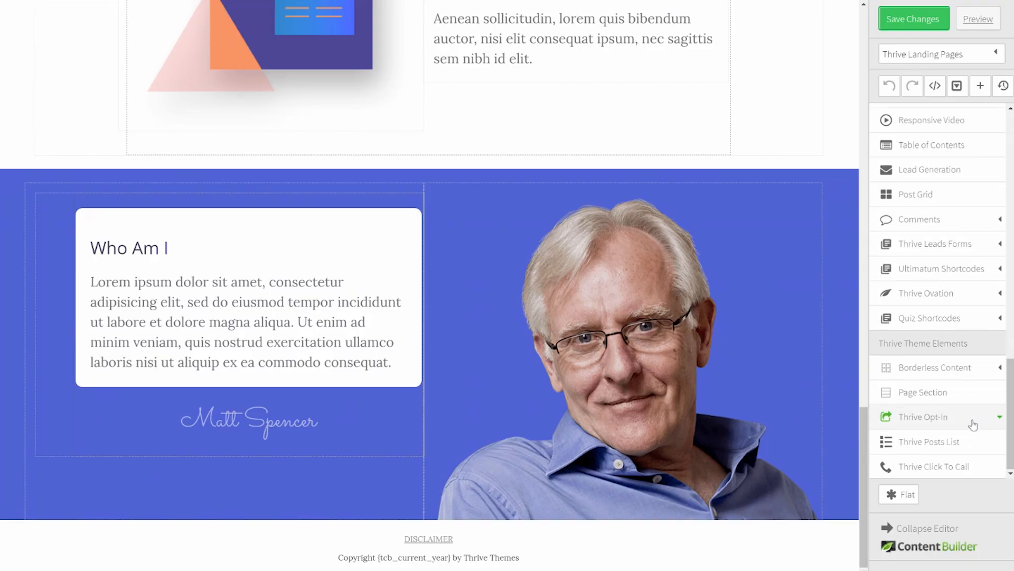
Step: Add a page section above the footer and set its background colour to white
left_click_drag(949, 395, 328, 521)
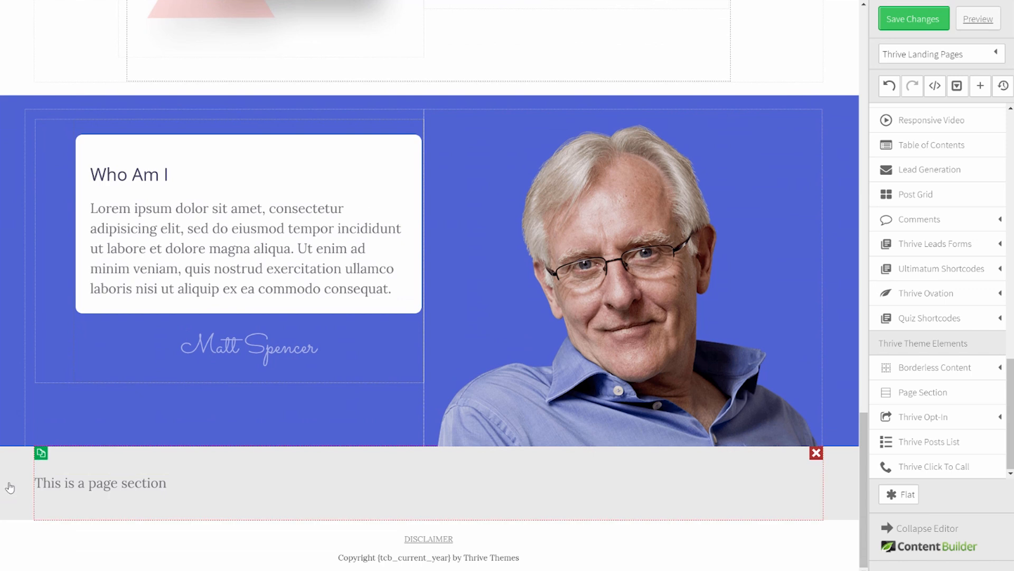
left_click(16, 464)
left_click(122, 375)
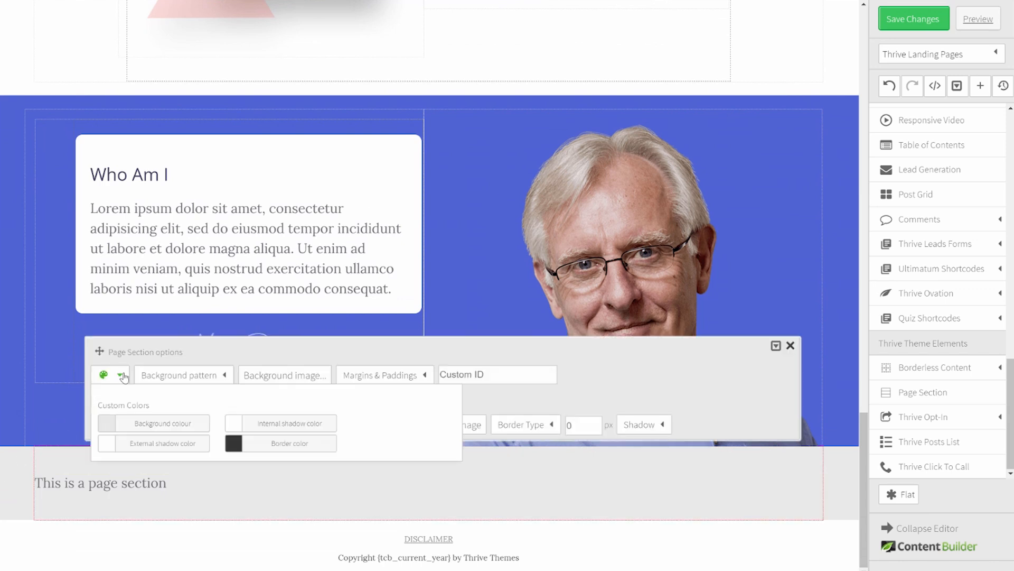
left_click(148, 423)
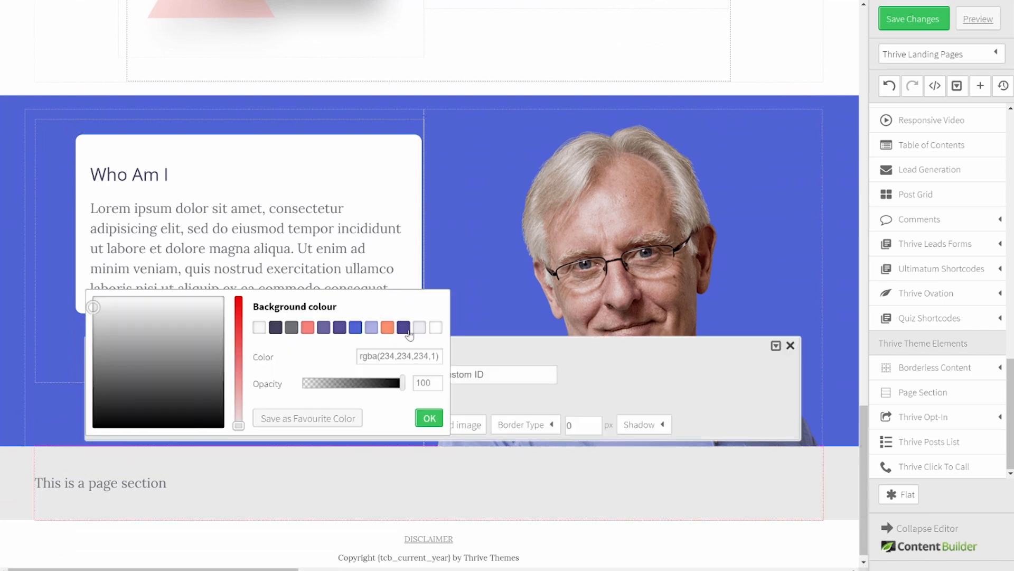
left_click(435, 329)
left_click(429, 419)
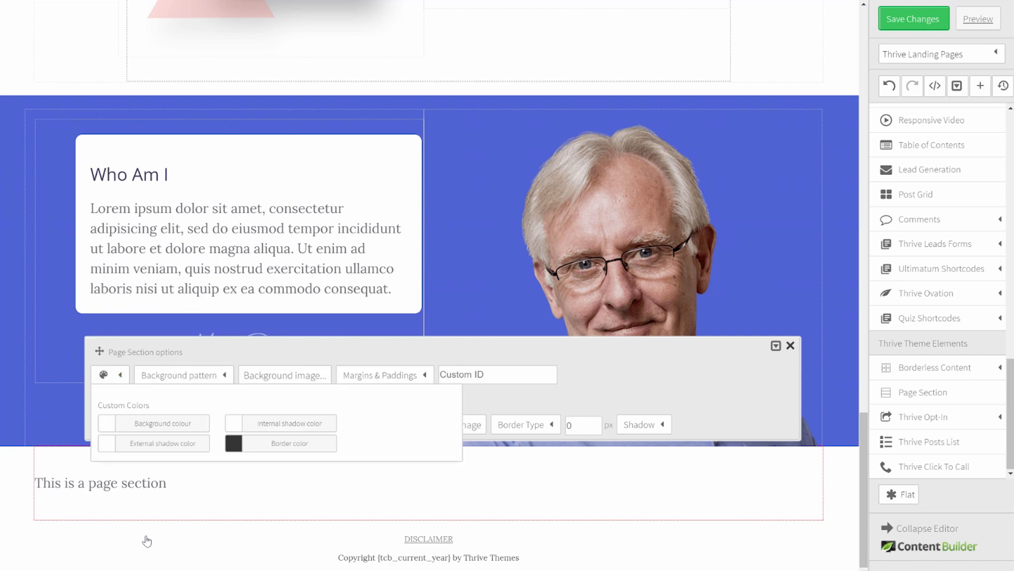
left_click(147, 540)
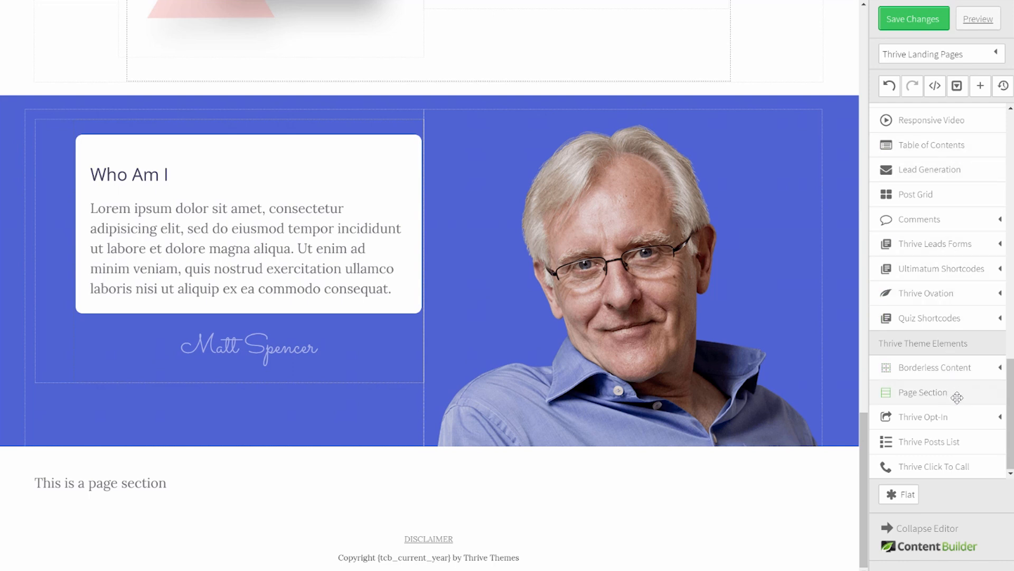
Step: Add a content container to the new section with a max width of 900
scroll(946, 286, "up", 10)
left_click_drag(940, 319, 340, 468)
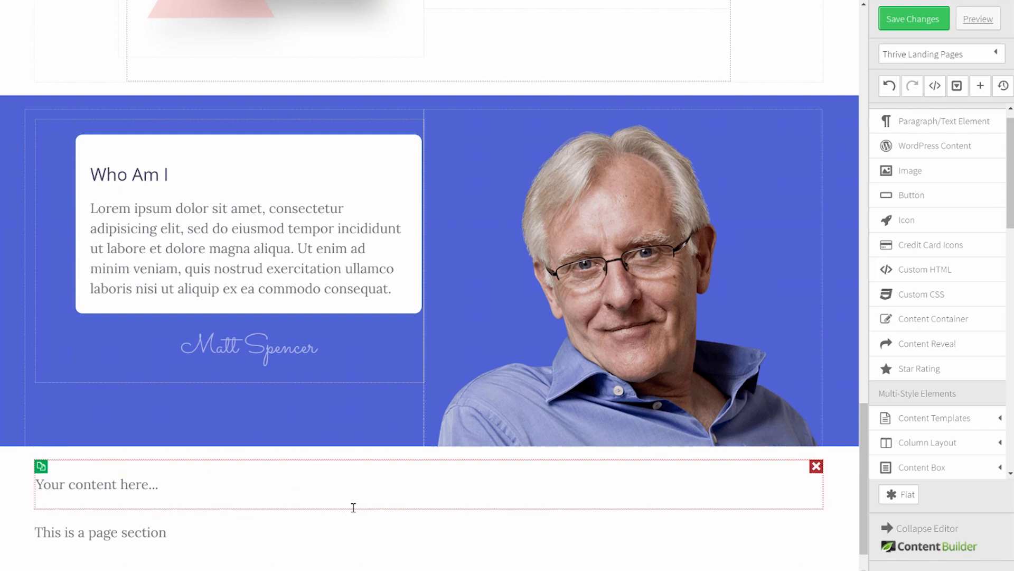
left_click(353, 507)
double_click(448, 406)
type("9")
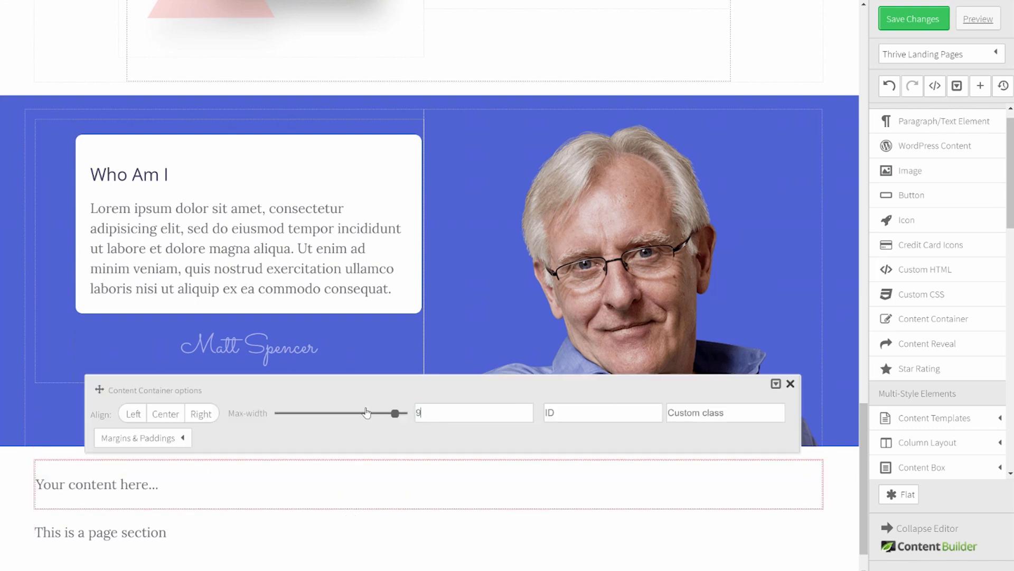
type("00")
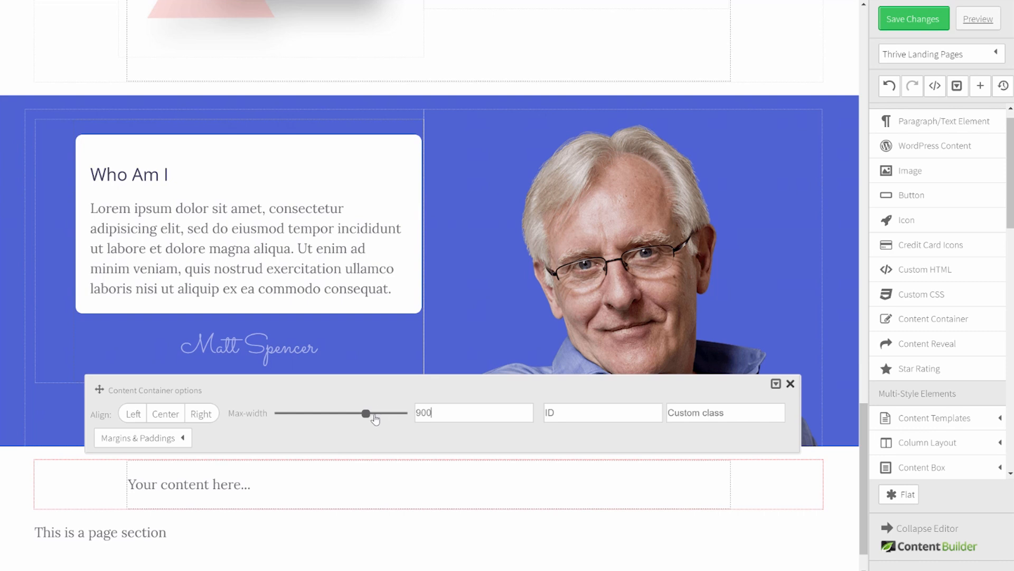
Step: Delete the 'This is a page section' text and type 'Our Case Studies' as the container text
scroll(309, 446, "down", 1)
left_click(378, 483)
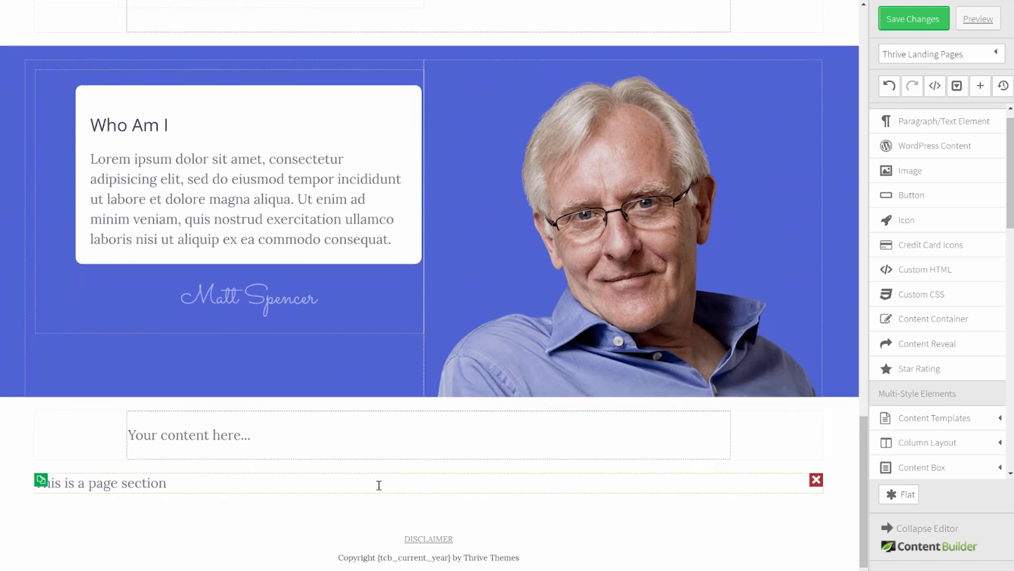
left_click(818, 481)
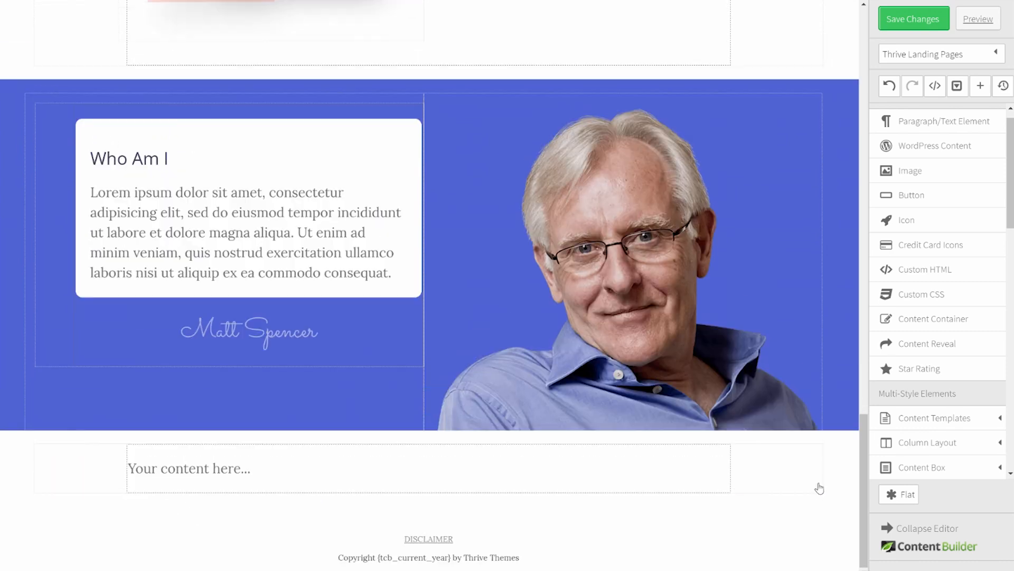
left_click(267, 475)
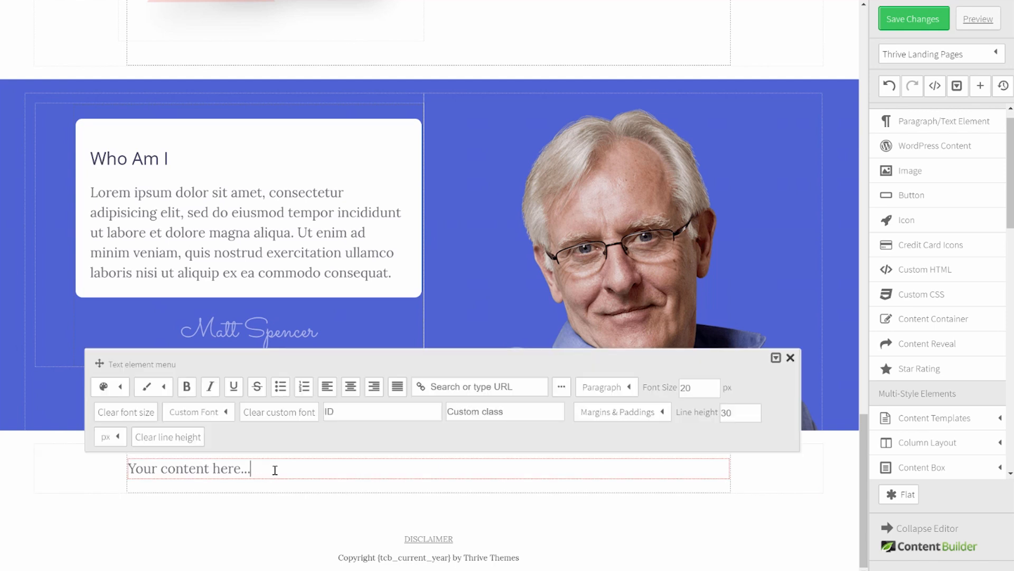
left_click_drag(255, 471, 158, 476)
type("Our Case Studies")
Step: Make 'Our Case Studies' a centred Heading 2 with 60 px top and bottom margins
left_click(613, 388)
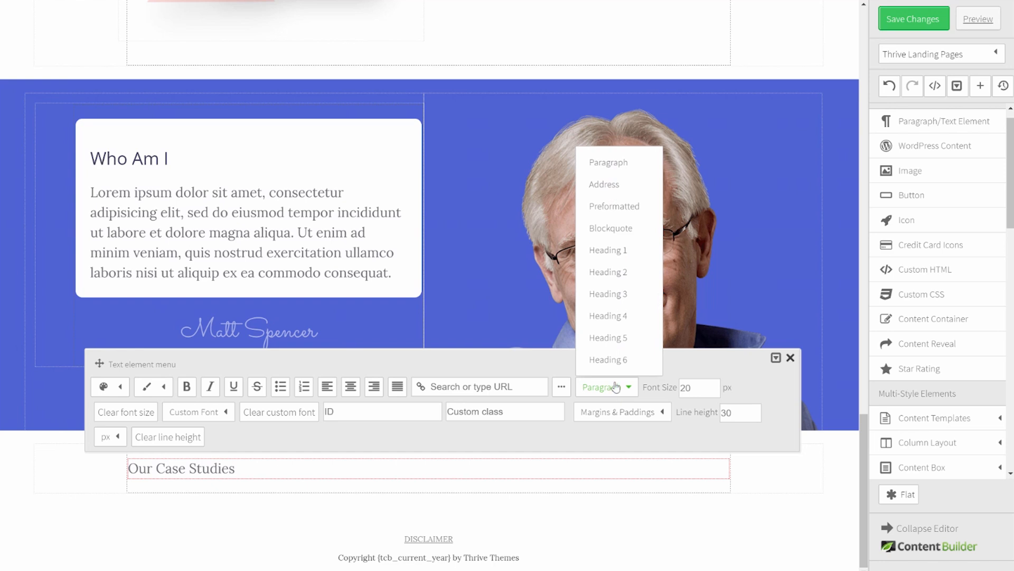
left_click(622, 273)
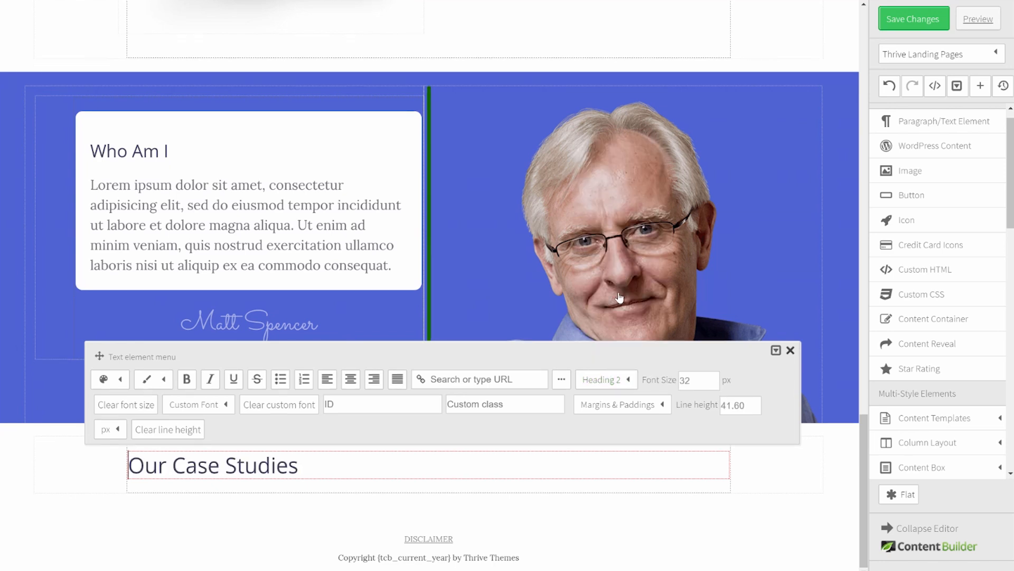
left_click(355, 382)
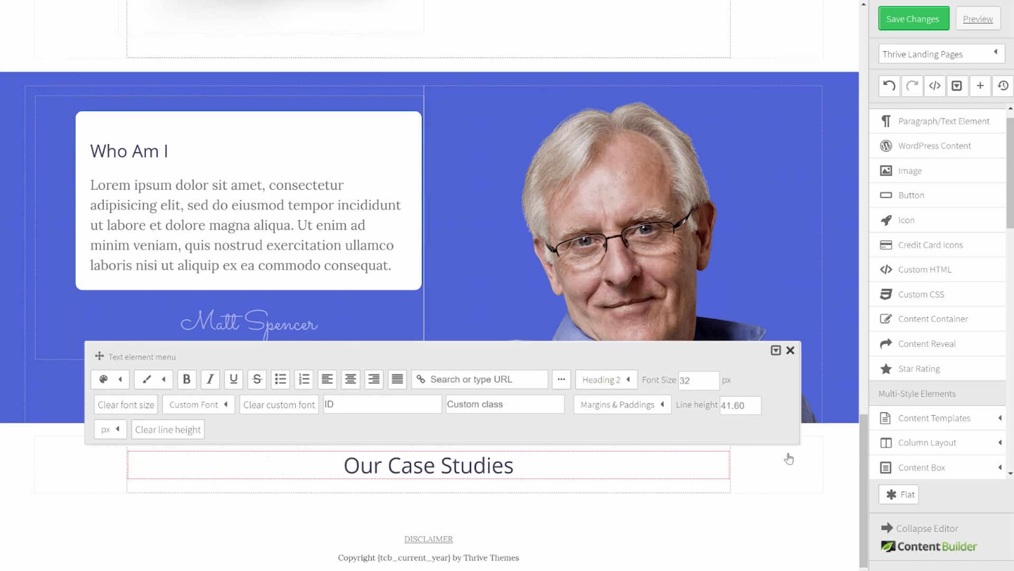
left_click(633, 407)
left_click(627, 452)
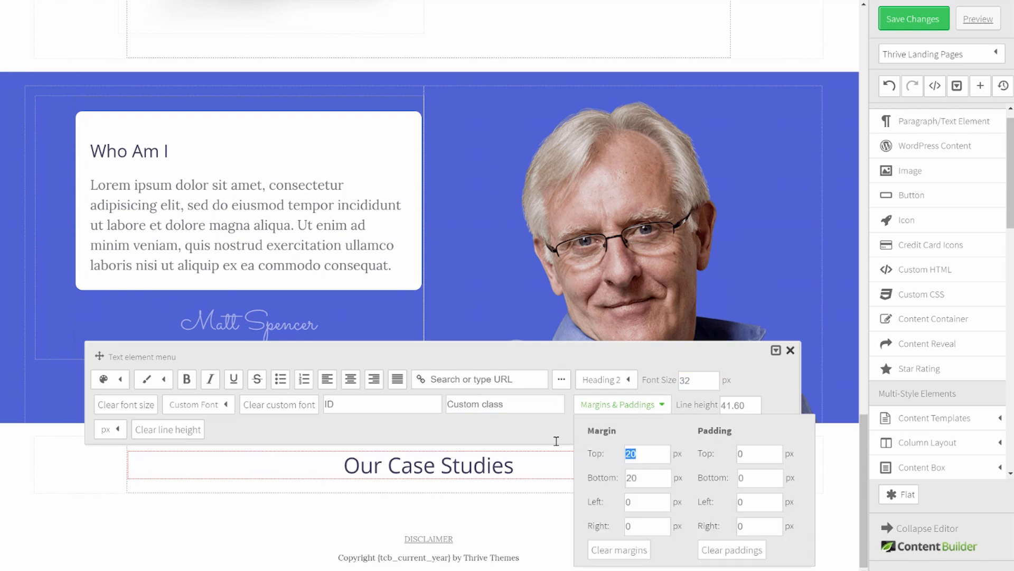
type("60")
key("Tab")
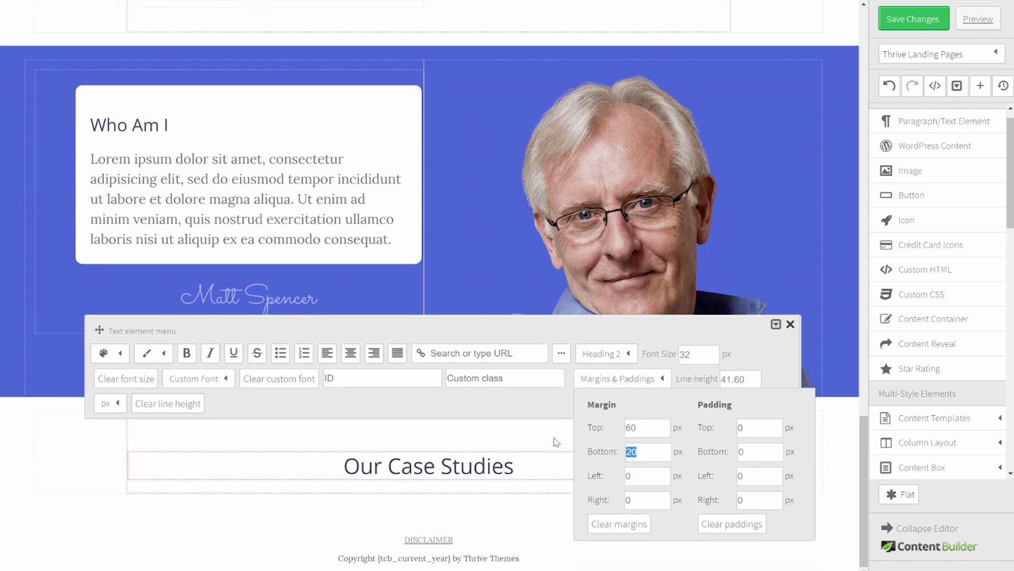
type("60")
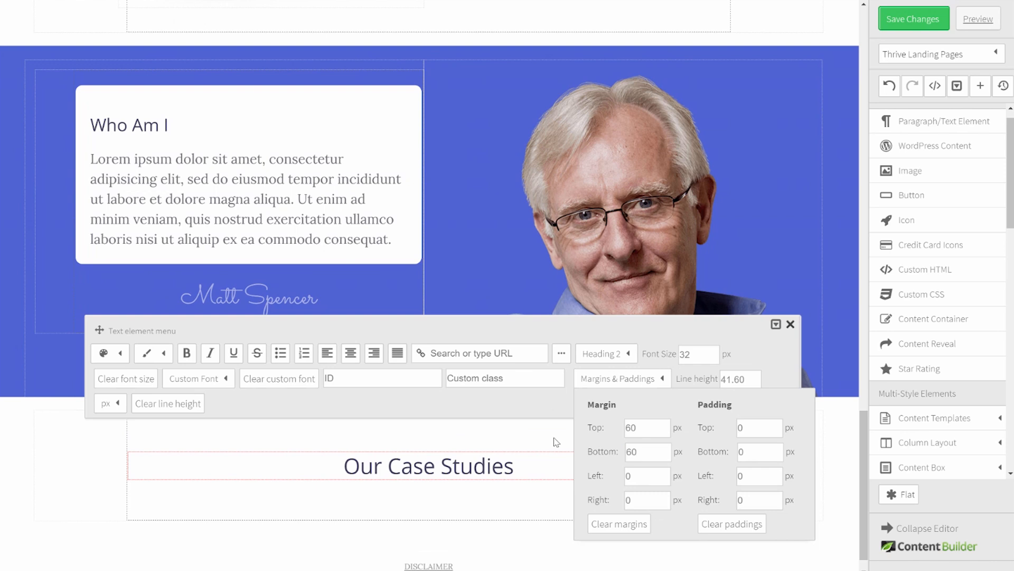
left_click(556, 442)
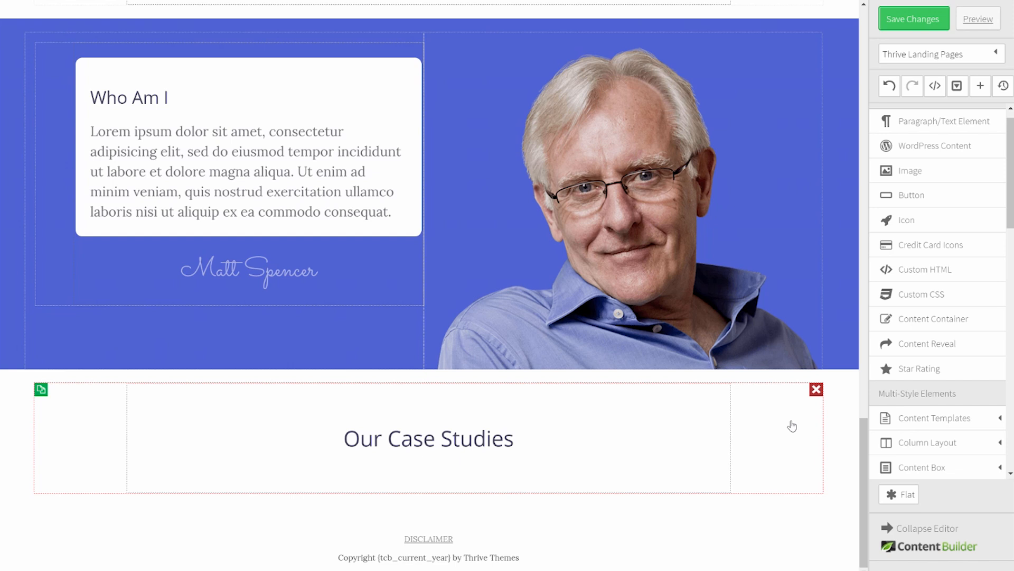
Step: Place a post grid below 'Our Case Studies' and turn off text in the post teasers
scroll(924, 269, "down", 5)
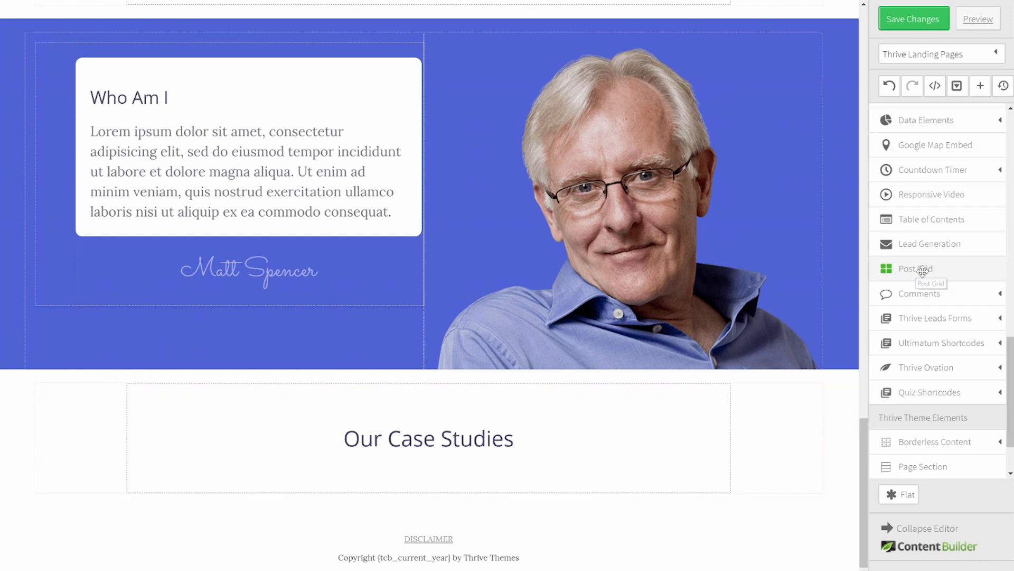
left_click_drag(924, 270, 416, 452)
scroll(632, 449, "down", 1)
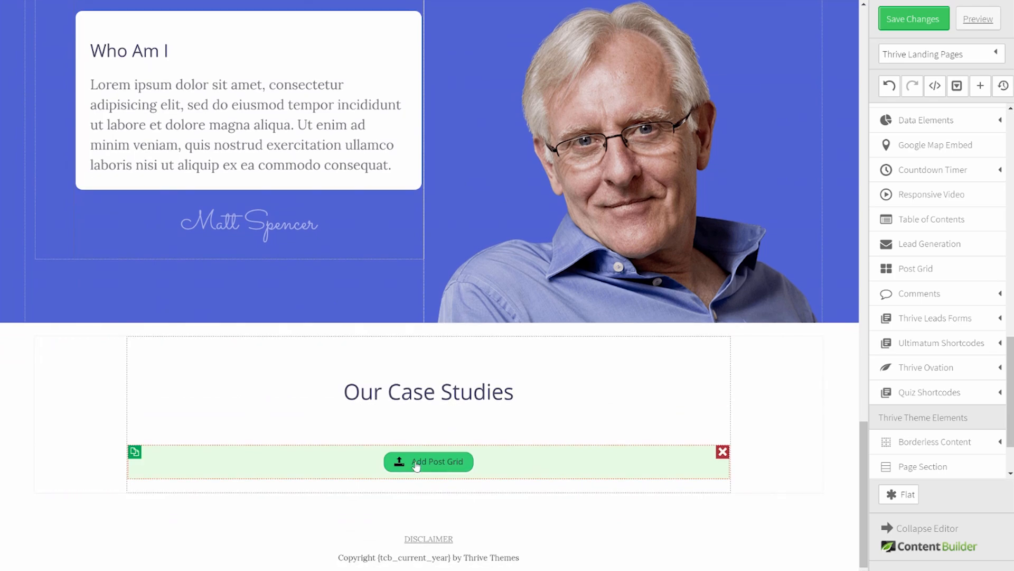
left_click(437, 463)
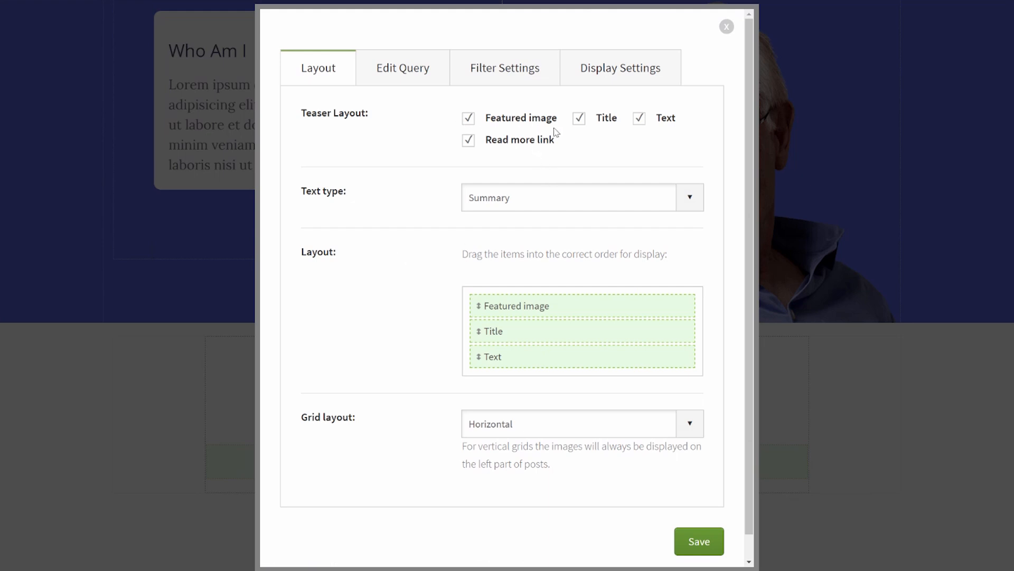
left_click(642, 121)
Step: Limit the post grid query to show only 1 post
left_click(412, 74)
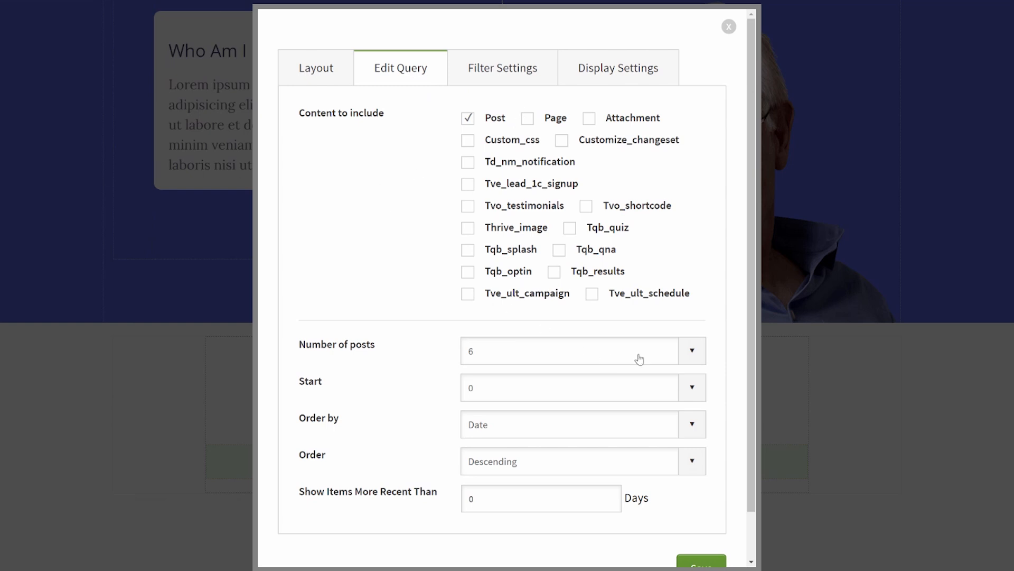
left_click(573, 356)
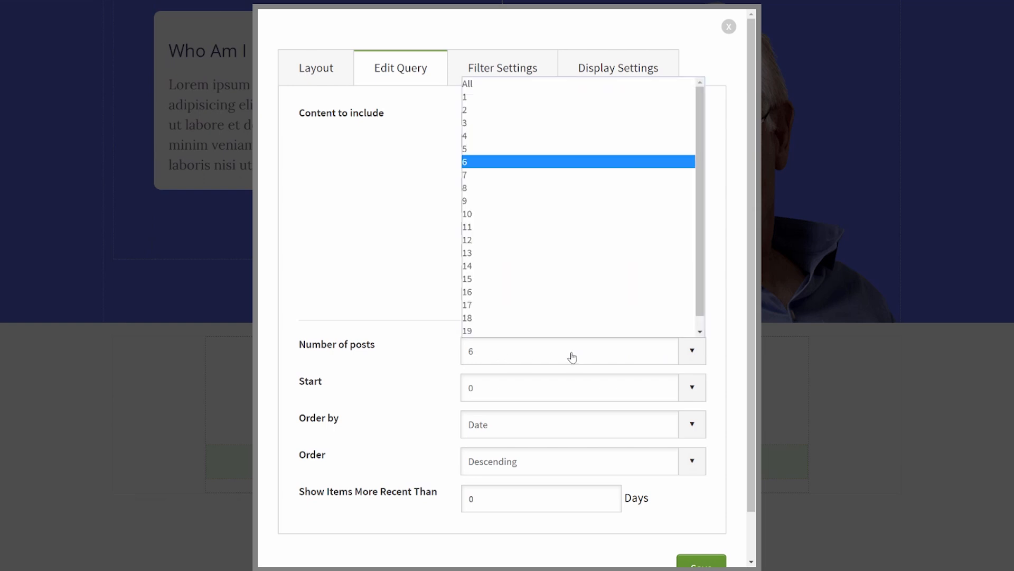
left_click(516, 98)
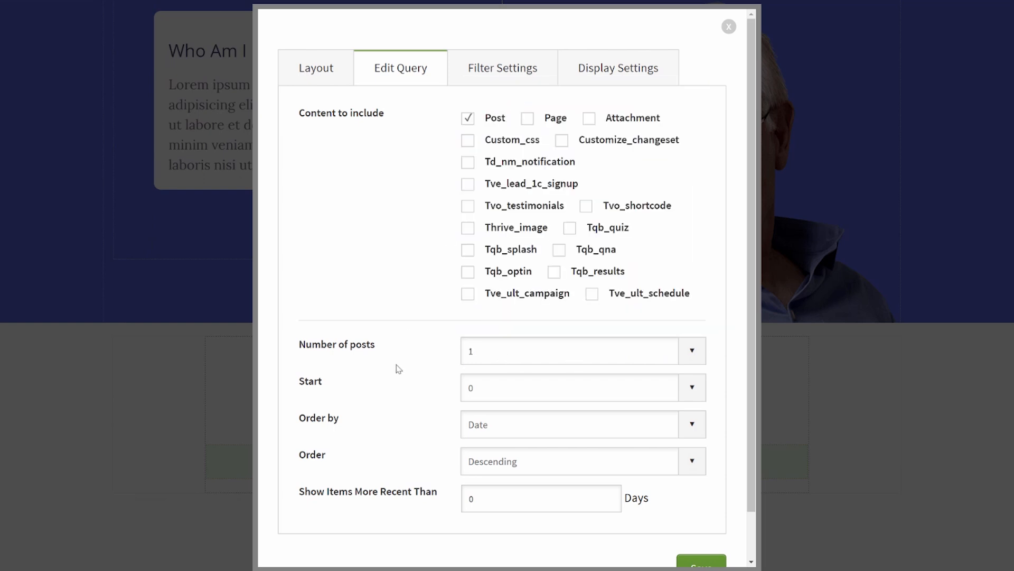
left_click(503, 73)
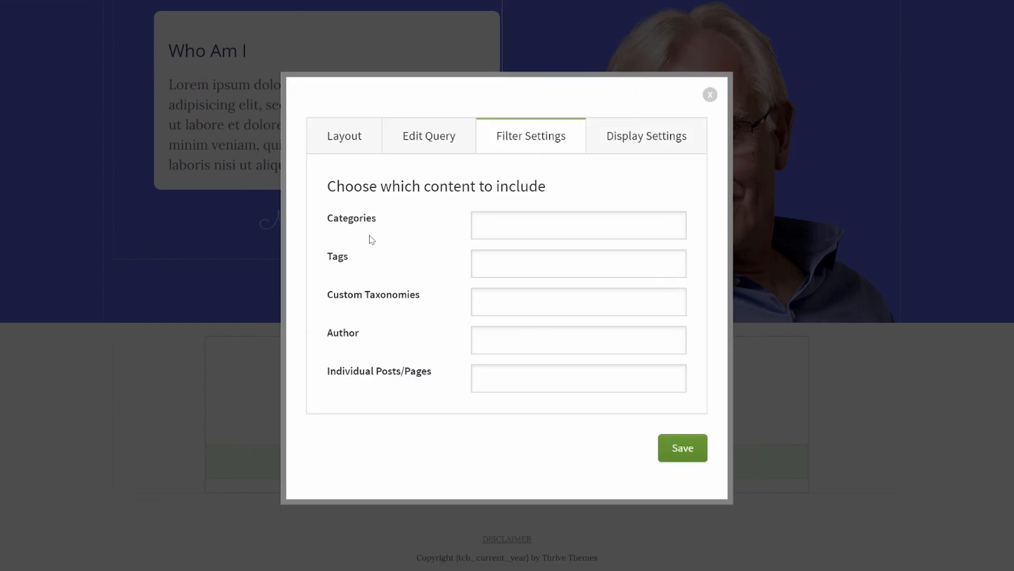
Step: Filter the post grid to the individual post 'Case Study 1' instead of a category
left_click(499, 217)
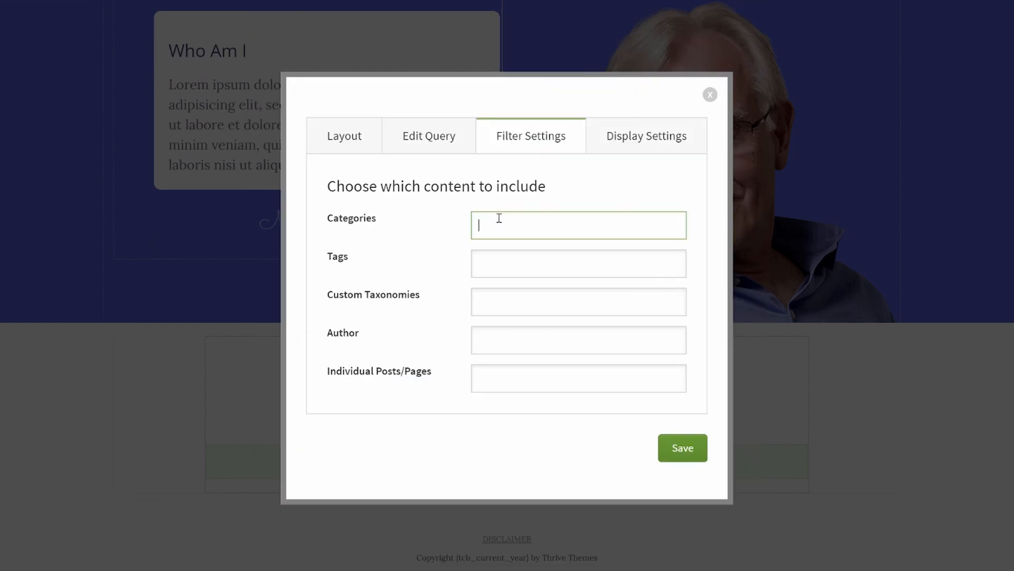
type("ca")
left_click(511, 248)
key("BackSpace")
key("BackSpace")
key("BackSpace")
key("BackSpace")
key("BackSpace")
key("BackSpace")
key("BackSpace")
key("BackSpace")
key("BackSpace")
left_click(506, 377)
type("case")
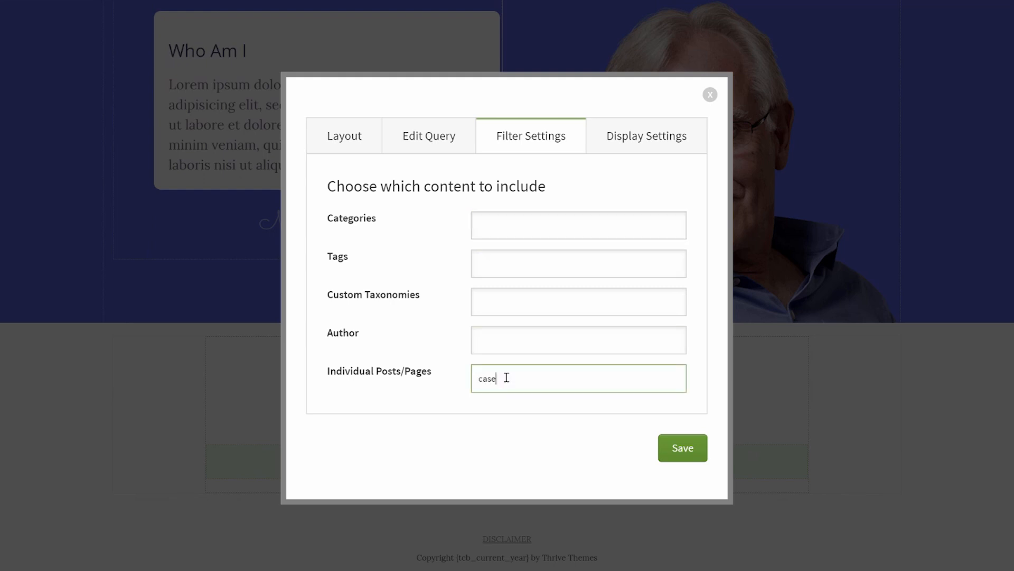
left_click(509, 463)
Step: Set the post grid to a single column and save its settings
left_click(668, 138)
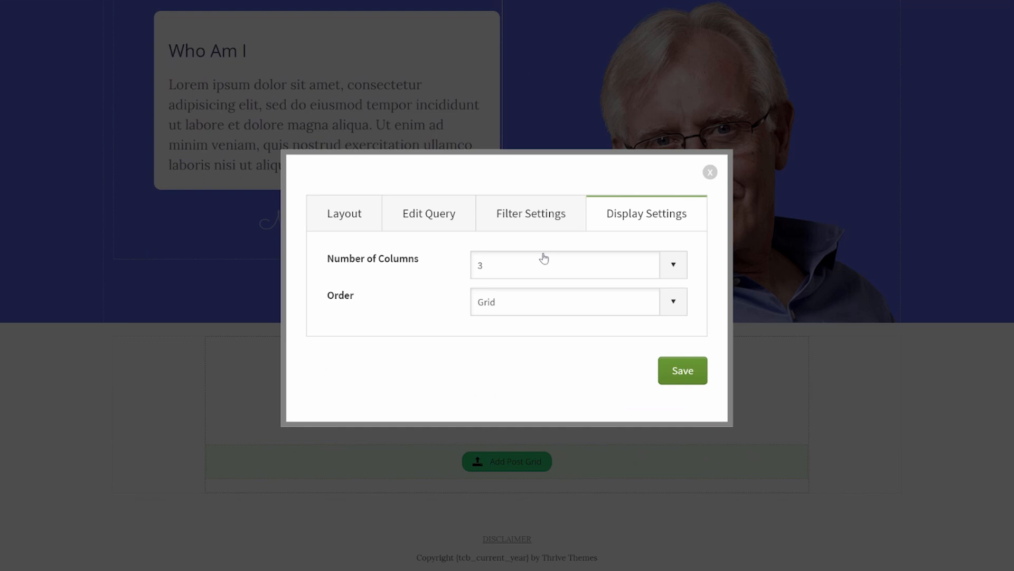
left_click(598, 269)
left_click(507, 286)
left_click(690, 377)
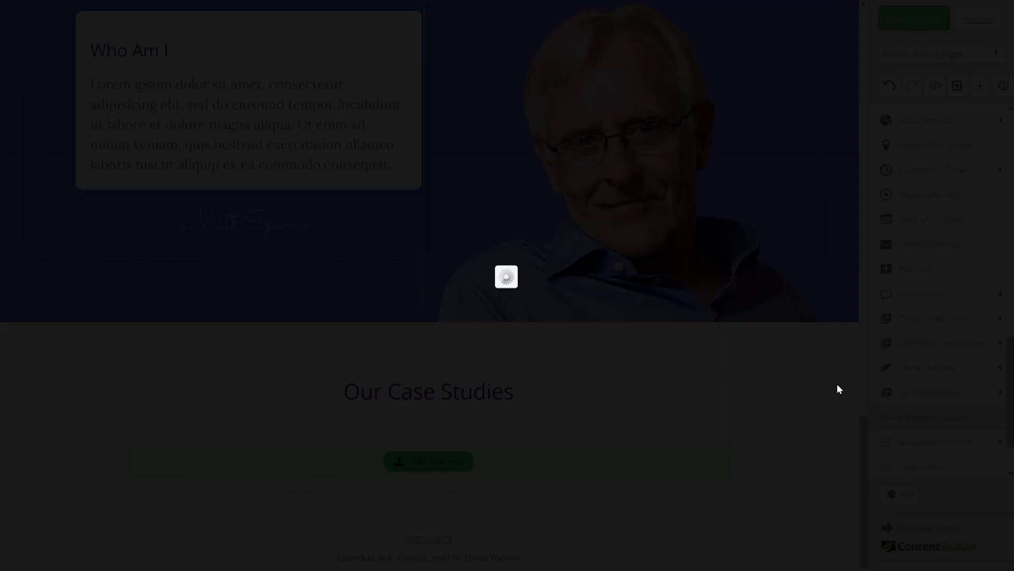
Step: Change the post grid's image max height from 640 to 250 and title line height to 30
scroll(769, 324, "down", 7)
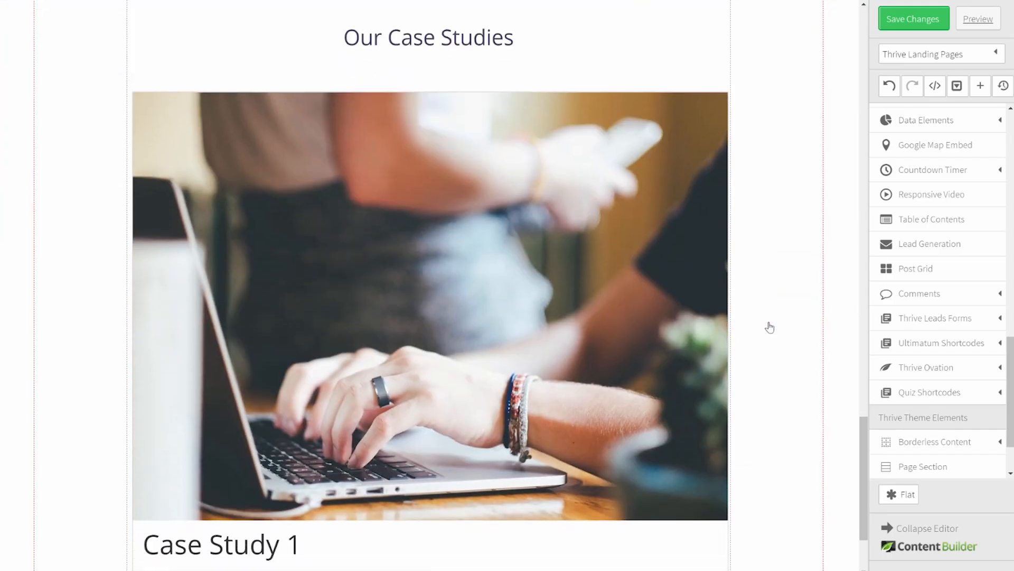
scroll(770, 327, "down", 3)
scroll(770, 327, "up", 3)
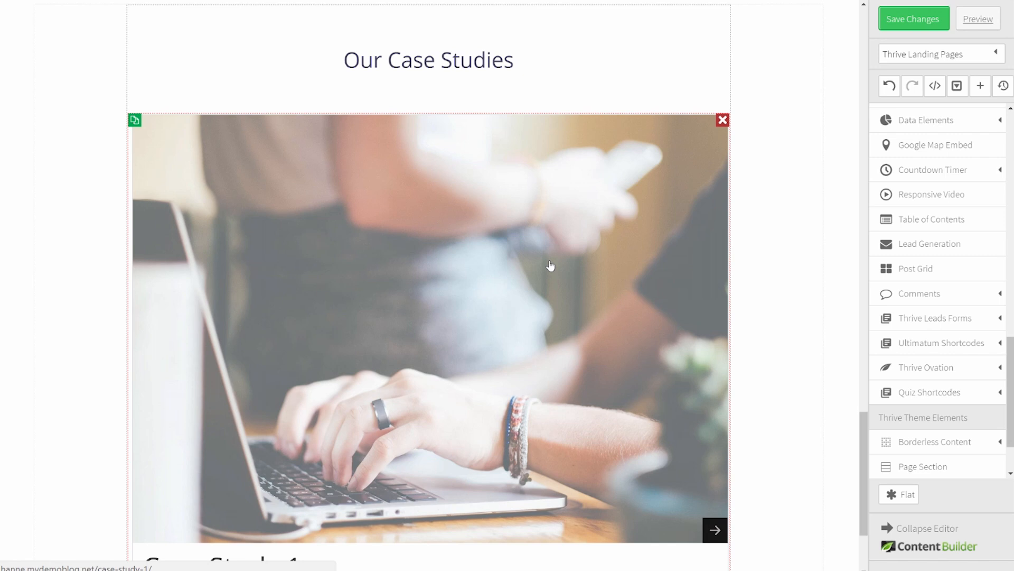
left_click(550, 265)
left_click(261, 323)
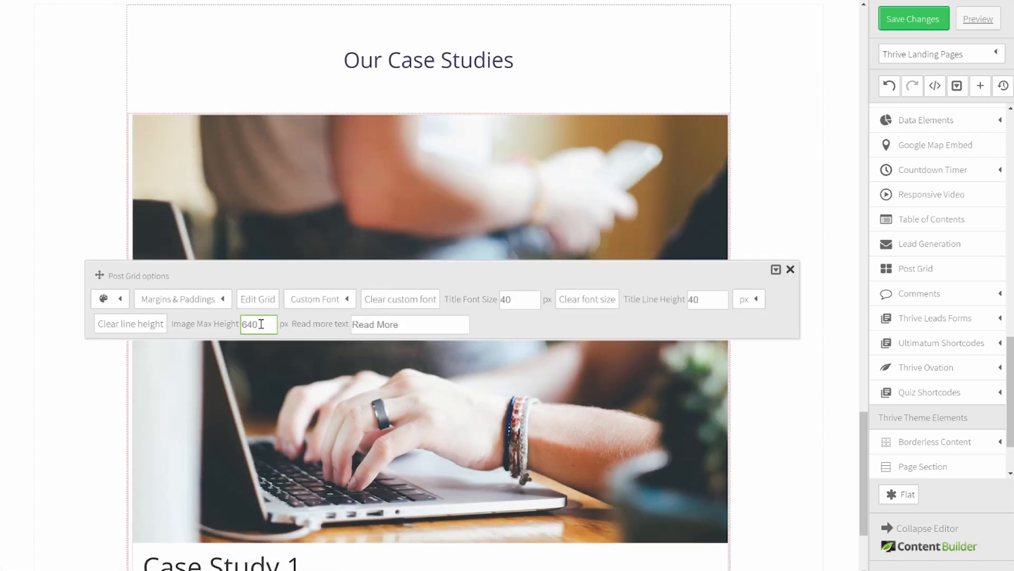
left_click_drag(263, 325, 203, 323)
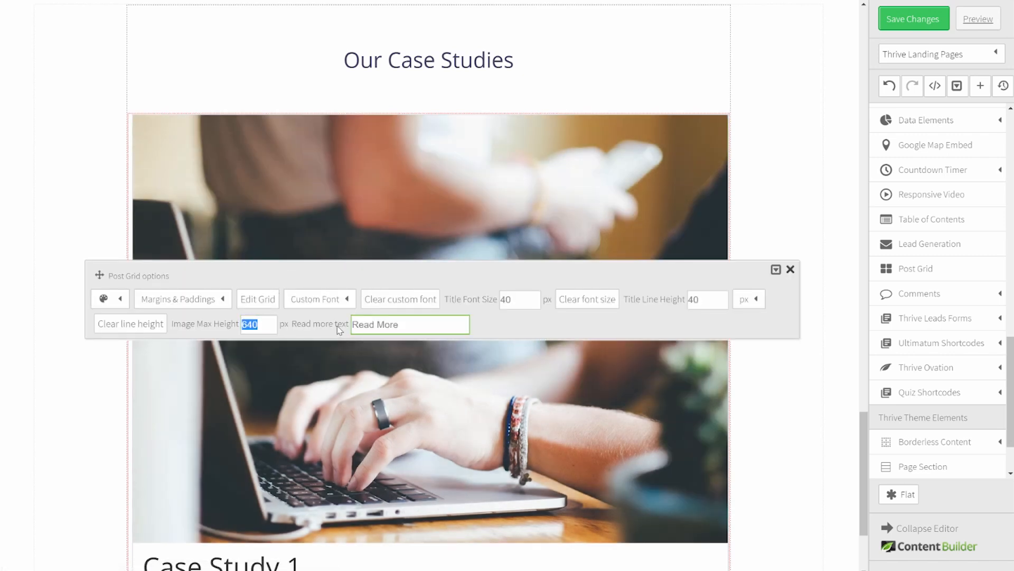
type("250")
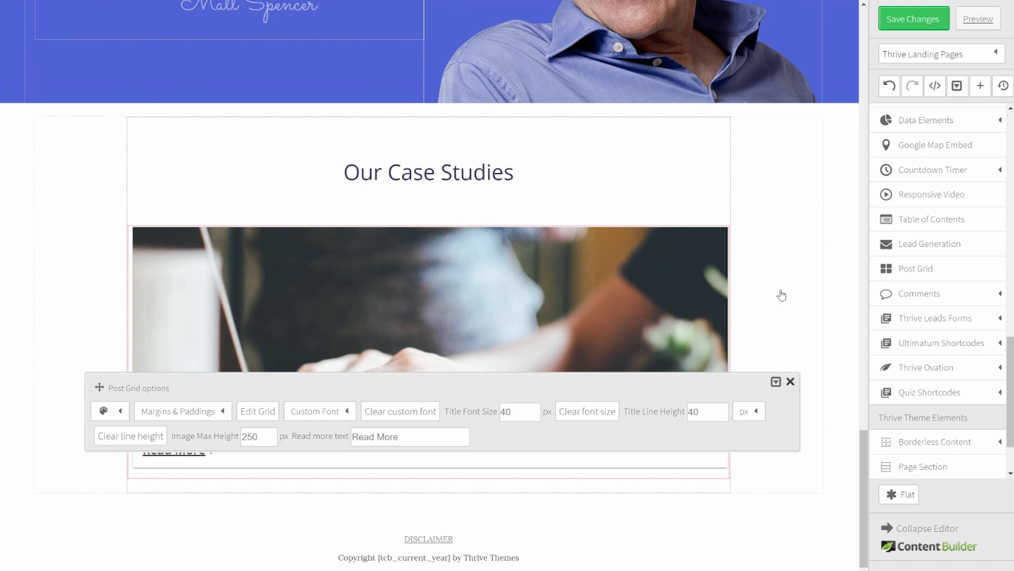
left_click(705, 411)
double_click(715, 413)
type("3")
left_click(63, 306)
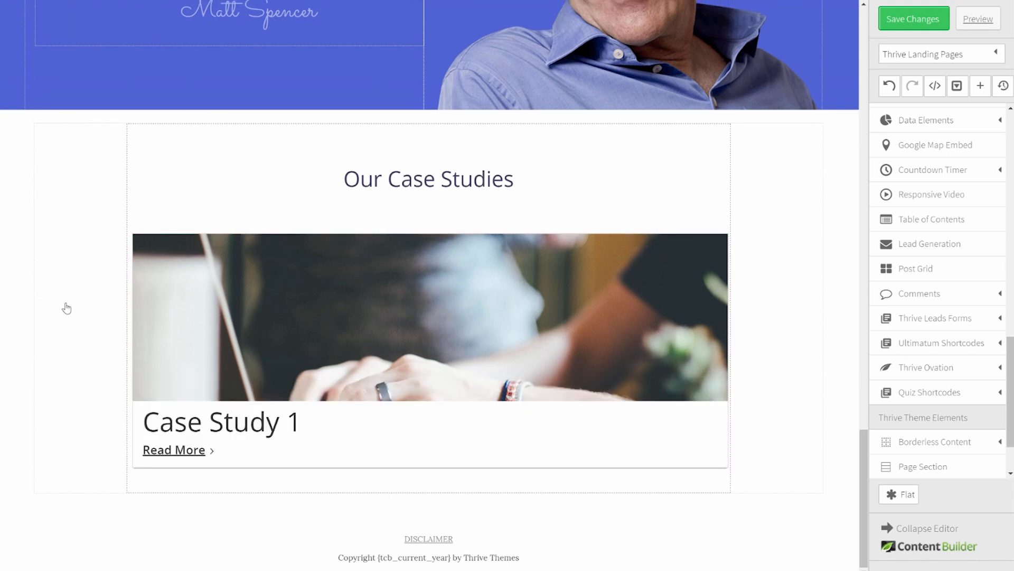
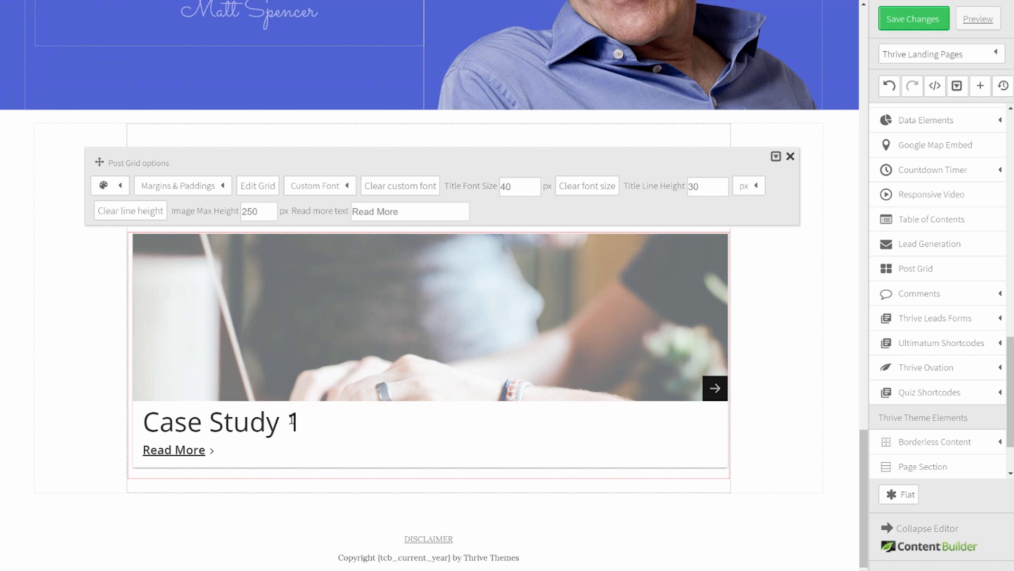
Step: Give the Case Study 1 card an orange footer background with a white Read More link and white headline
left_click(121, 187)
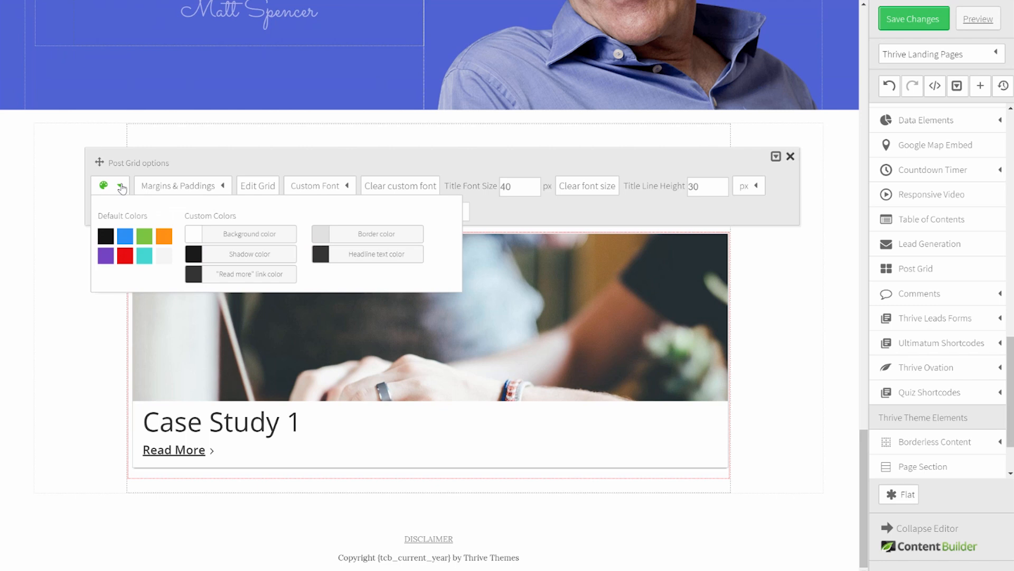
left_click(277, 234)
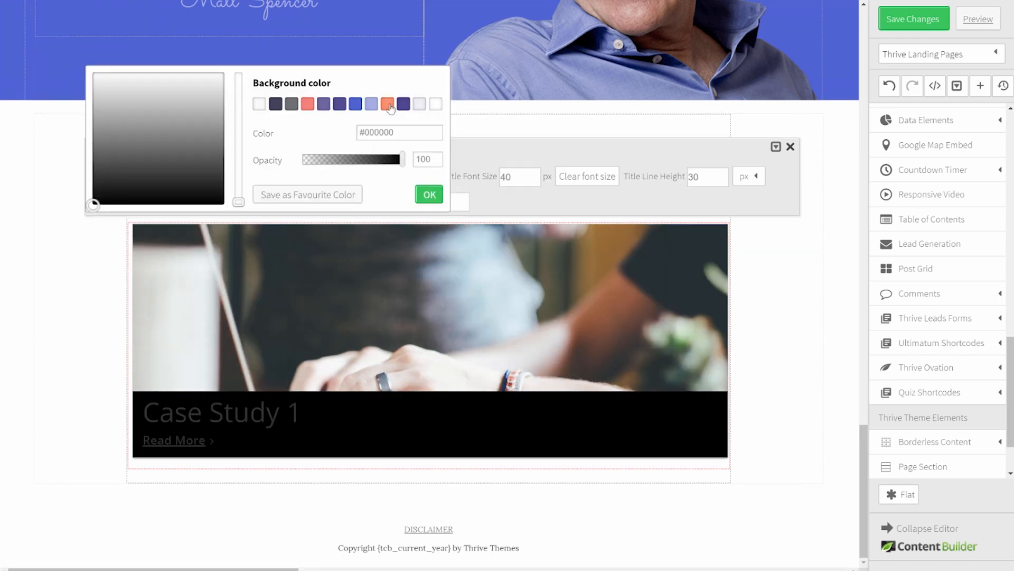
left_click(390, 107)
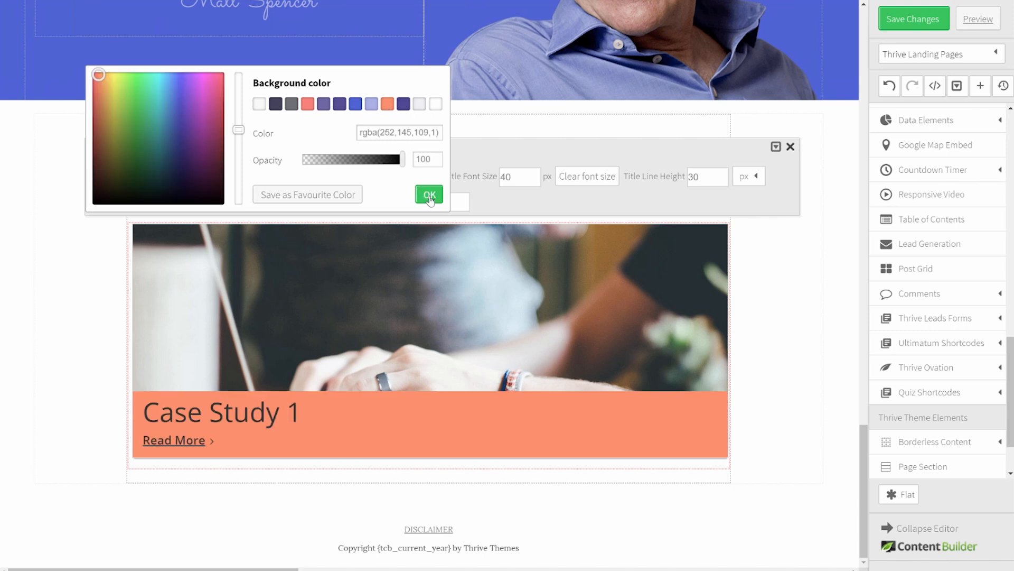
left_click(428, 196)
left_click(267, 273)
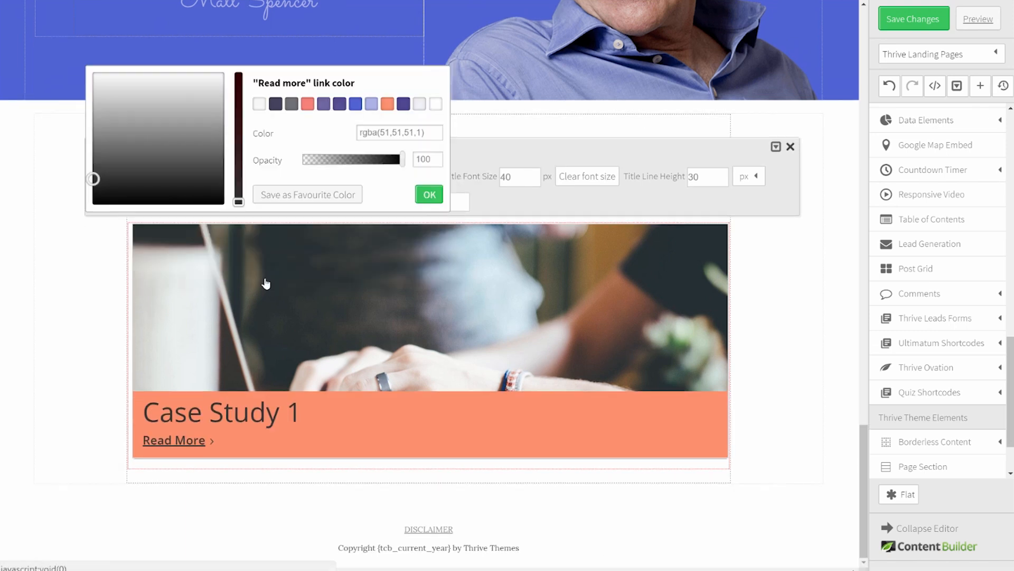
left_click(435, 104)
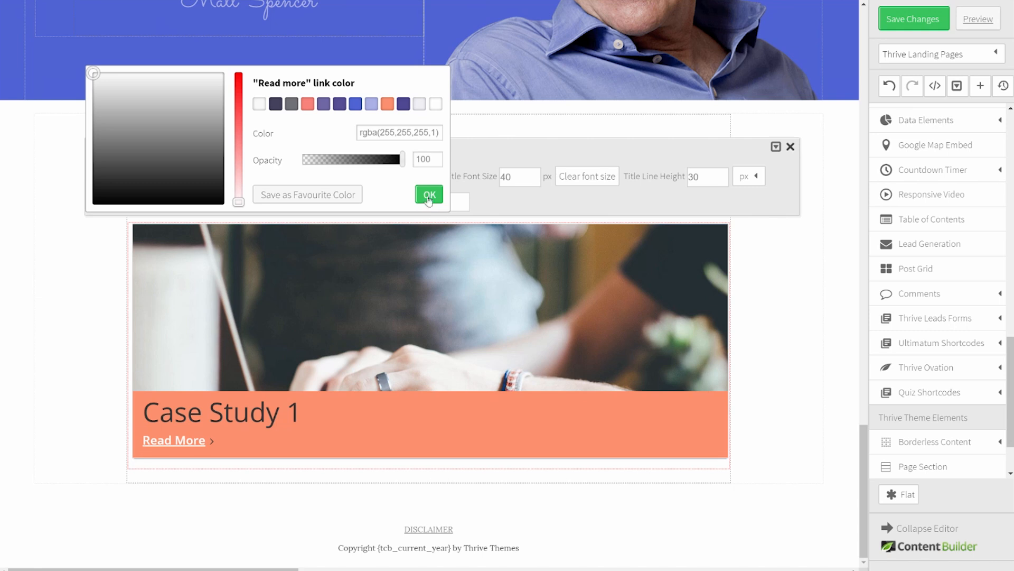
left_click(429, 194)
left_click(392, 255)
left_click(436, 105)
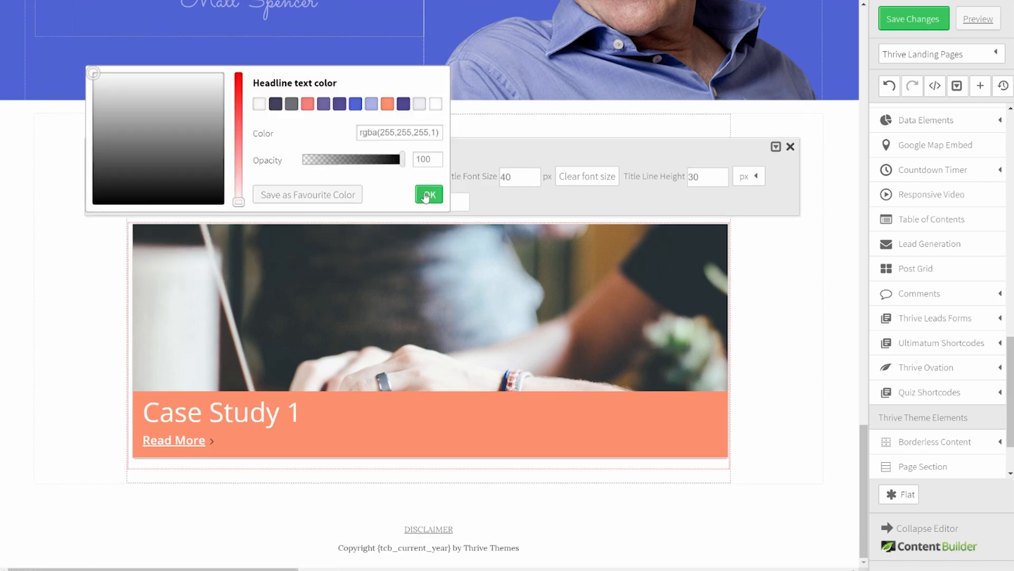
left_click(429, 193)
left_click(829, 349)
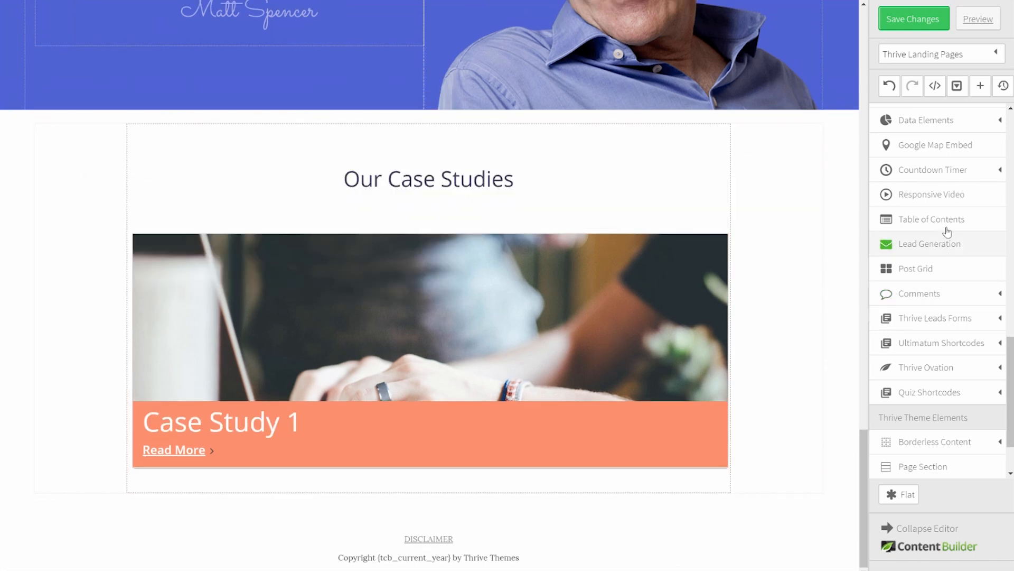
Step: Add a post grid beside the Case Study 1 card with summary text hidden, showing 1 post
left_click_drag(927, 271, 716, 287)
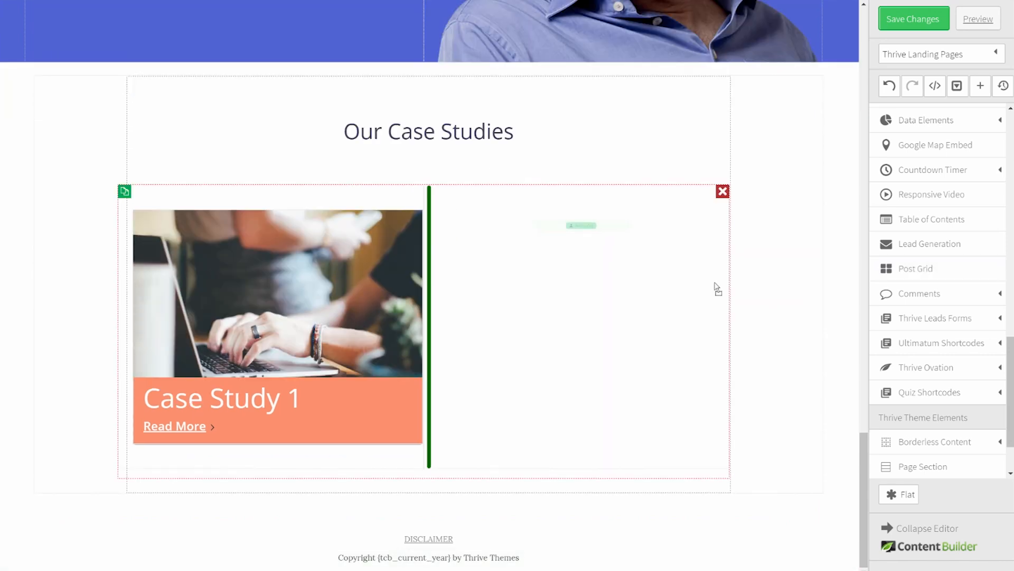
left_click(579, 229)
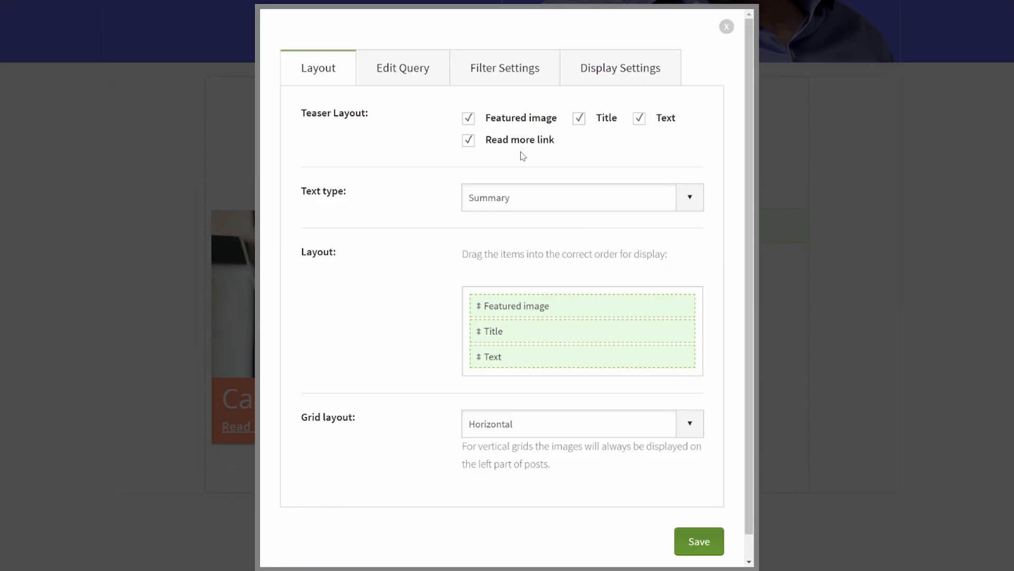
left_click(640, 118)
left_click(415, 72)
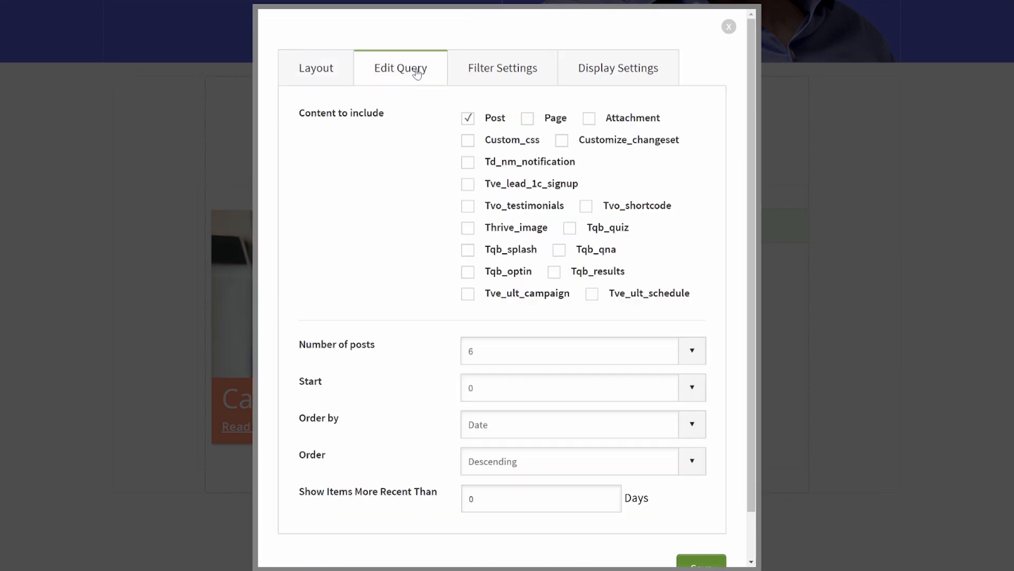
left_click(543, 350)
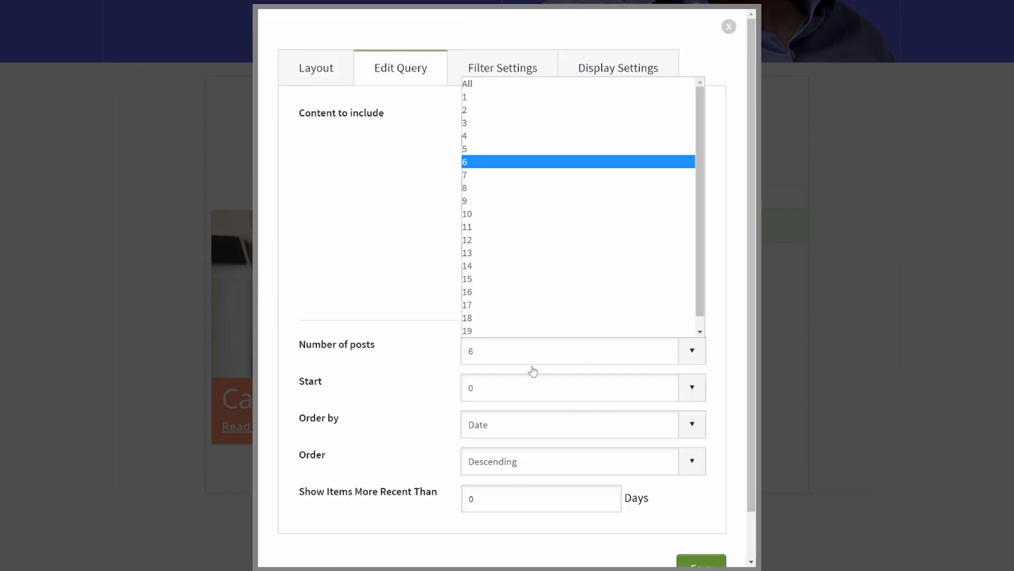
left_click(528, 97)
Step: Filter the new grid to the individual post 'Case Study 2', set 1 column, and save
left_click(498, 67)
left_click(501, 374)
type("cas")
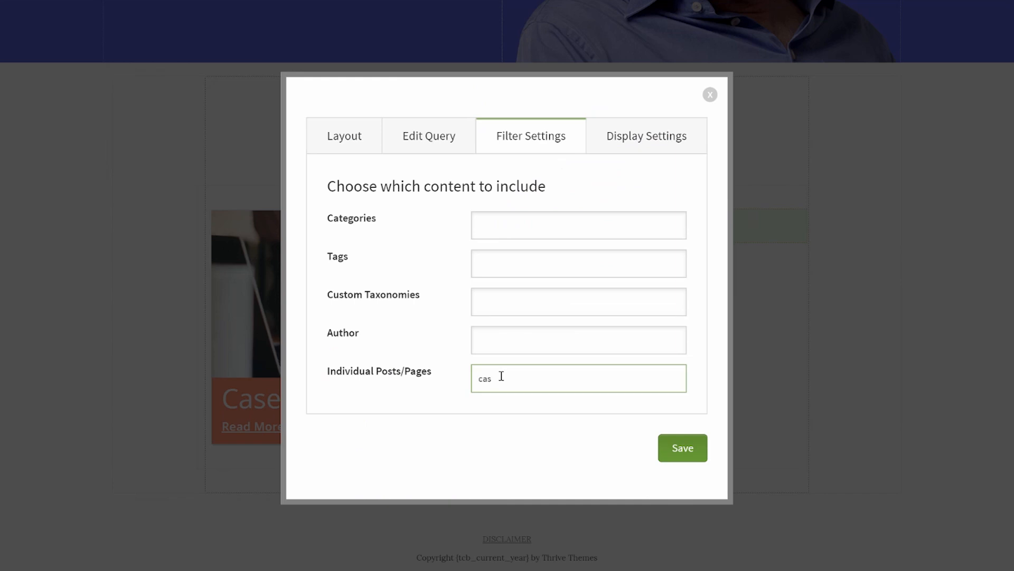
left_click(523, 442)
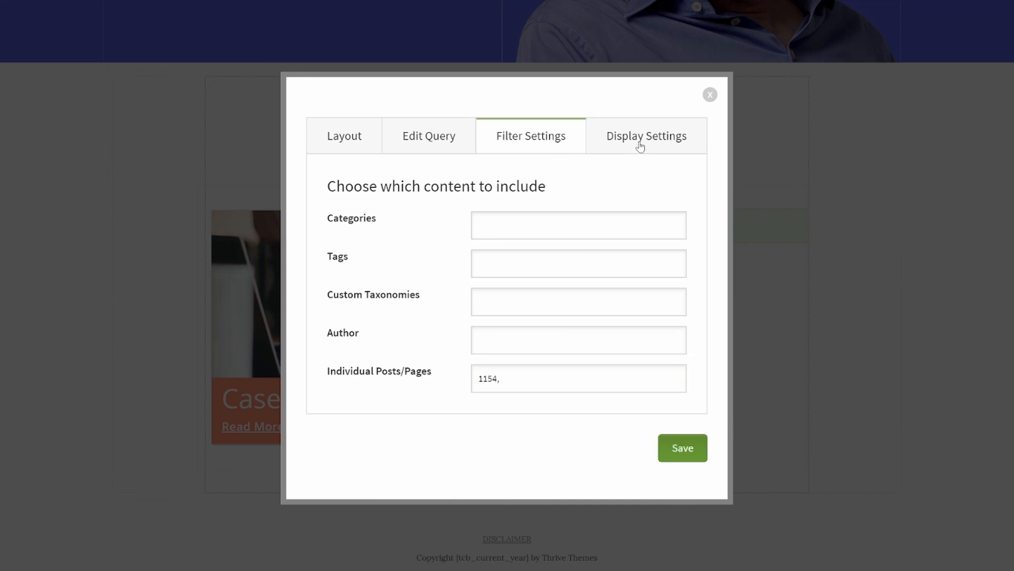
left_click(641, 146)
left_click(518, 272)
left_click(513, 283)
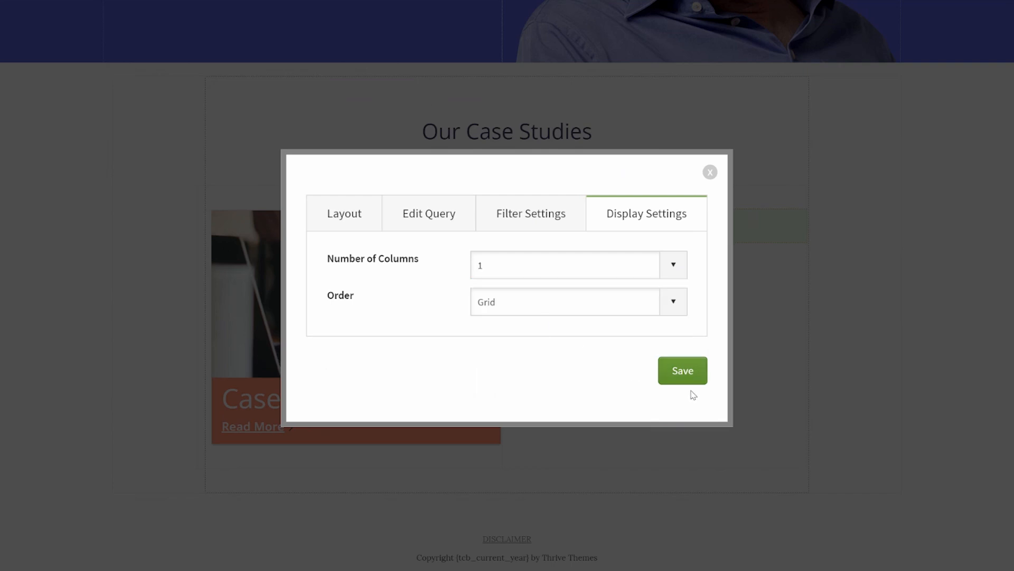
left_click(691, 377)
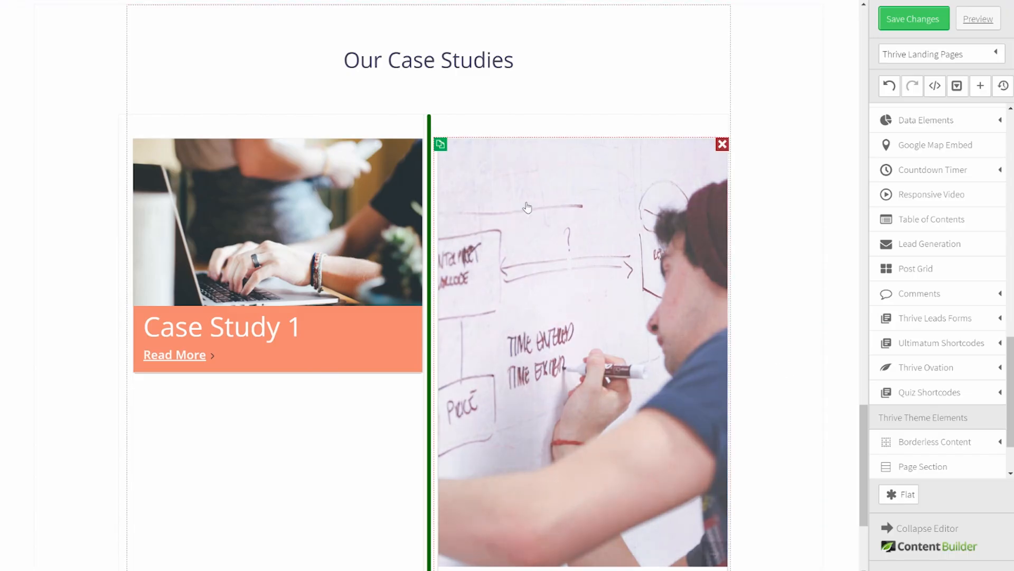
Step: Set the Case Study 2 grid's image max height to 250
left_click(527, 207)
left_click_drag(258, 267, 203, 265)
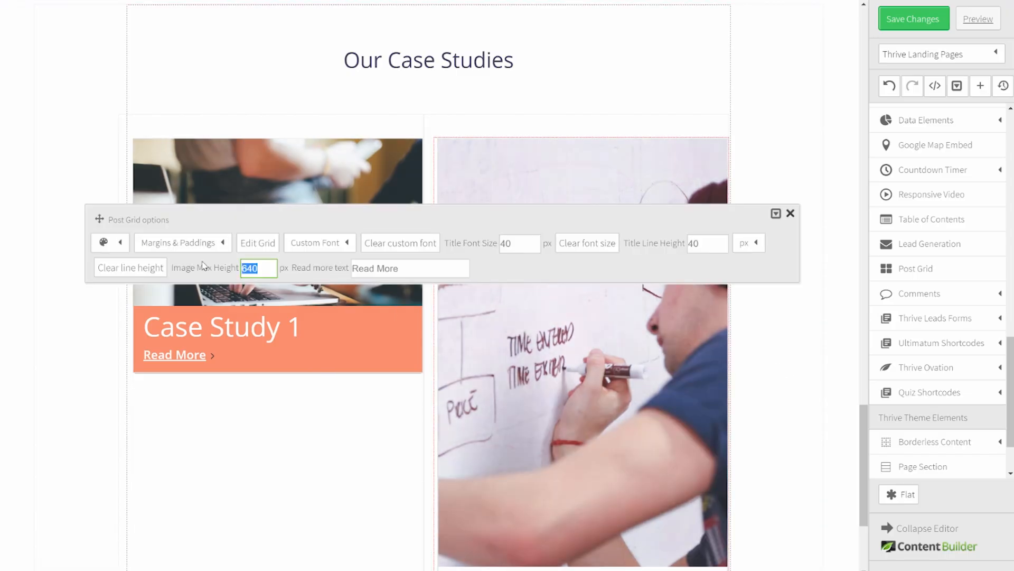
type("250")
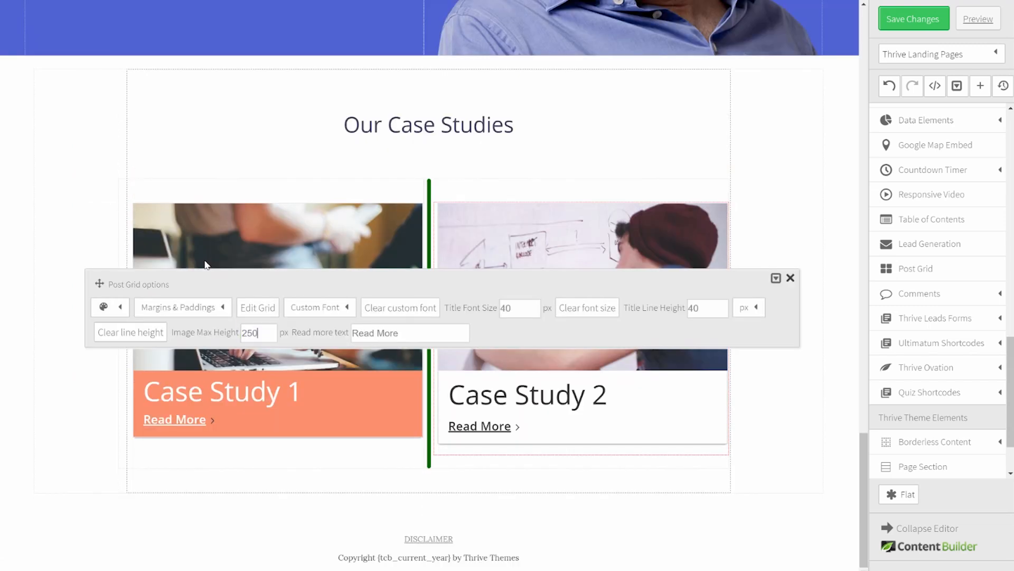
left_click(794, 406)
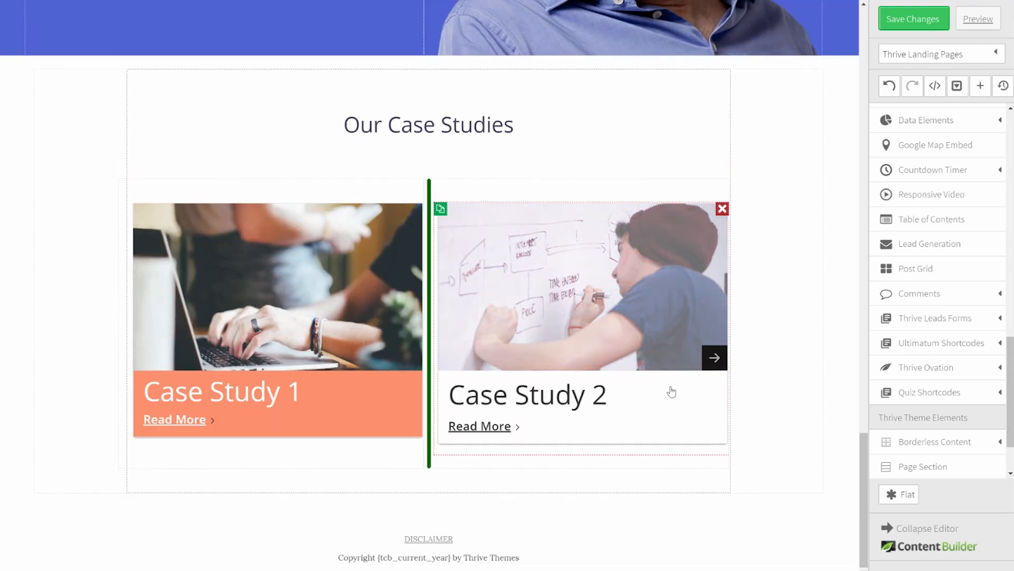
Step: Give the Case Study 2 card a dark purple background with a white Read More link and white headline
left_click(671, 392)
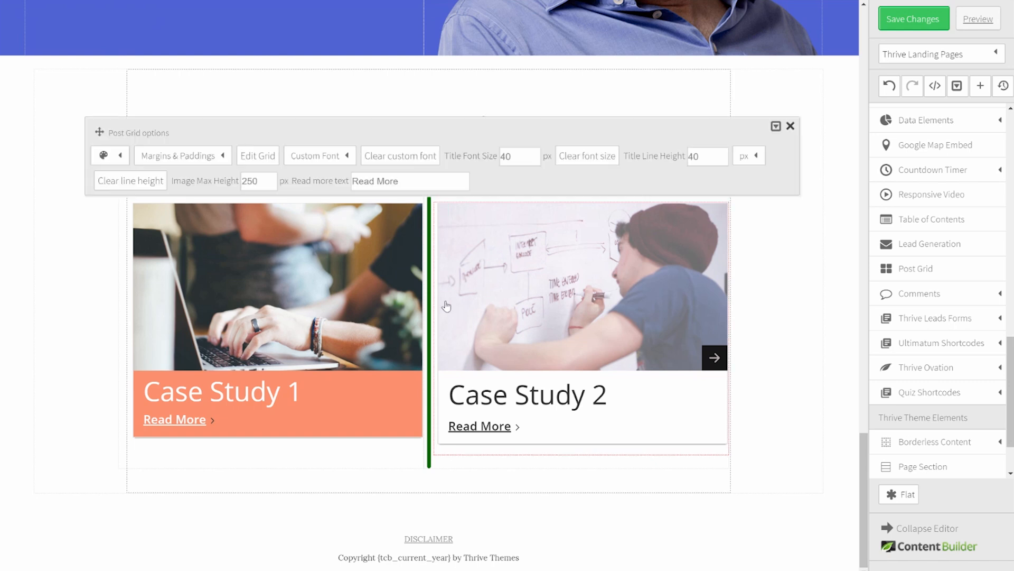
left_click(120, 155)
left_click(241, 204)
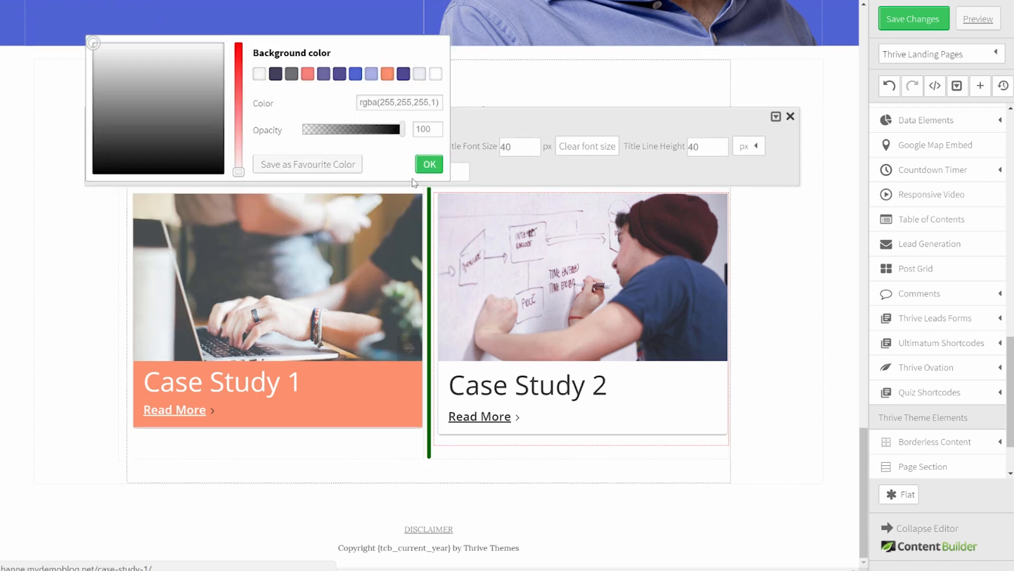
left_click(340, 75)
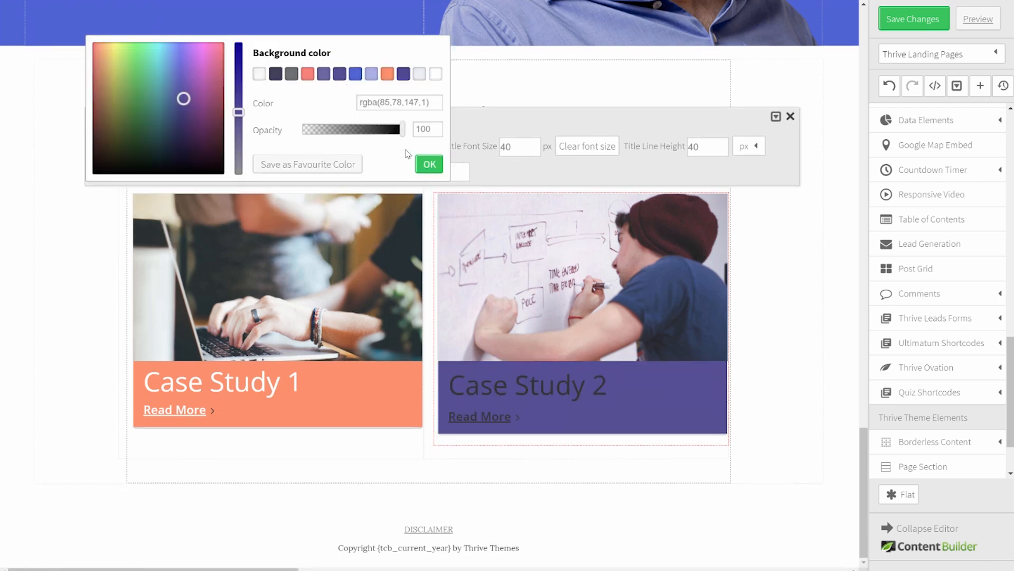
left_click(429, 164)
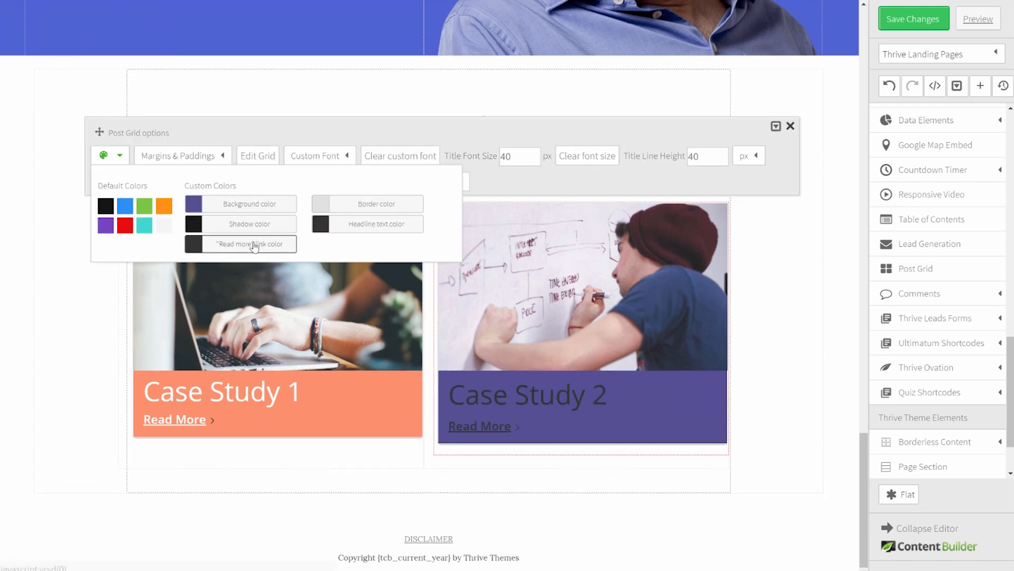
left_click(267, 245)
left_click(436, 74)
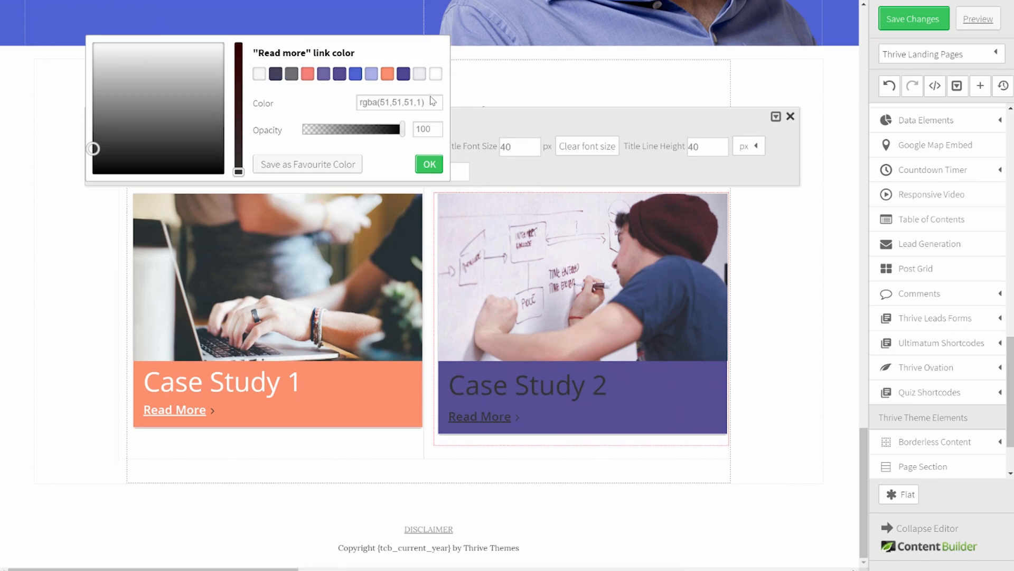
left_click(429, 164)
left_click(372, 224)
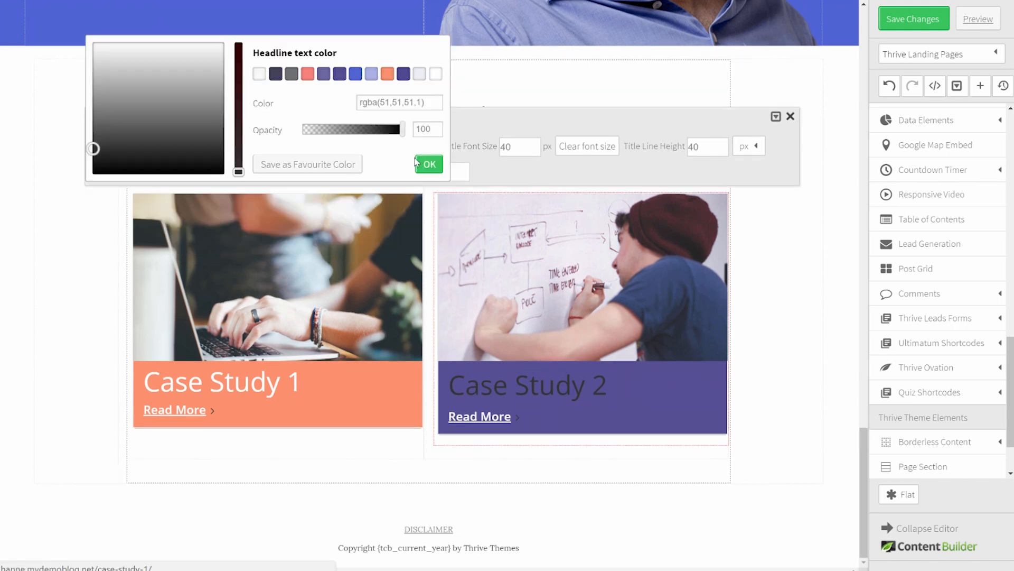
left_click(436, 73)
left_click(430, 168)
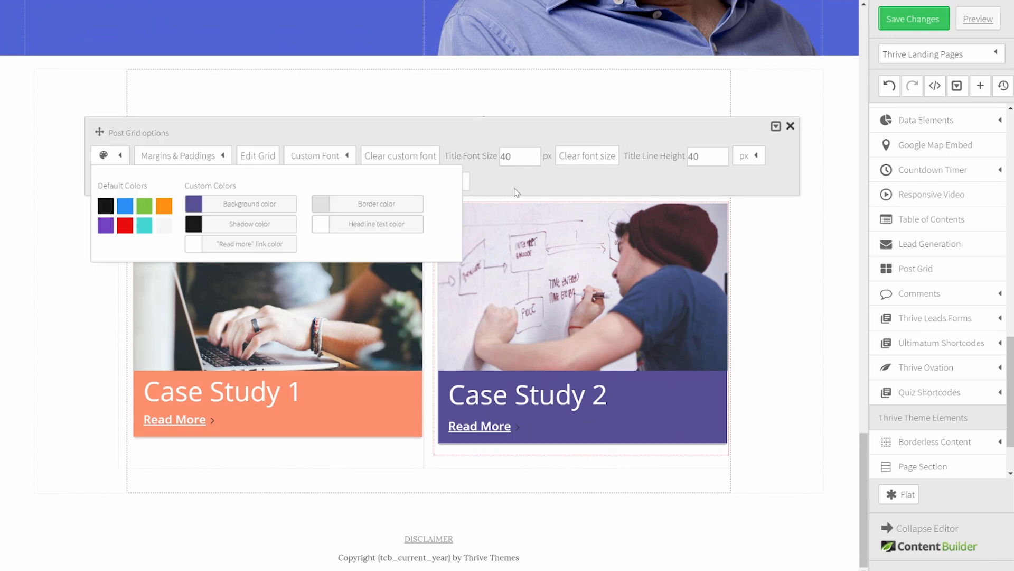
left_click(516, 155)
Step: Set the Case Study 2 grid's title font size to 30
left_click_drag(516, 155, 474, 158)
type("30")
key("Return")
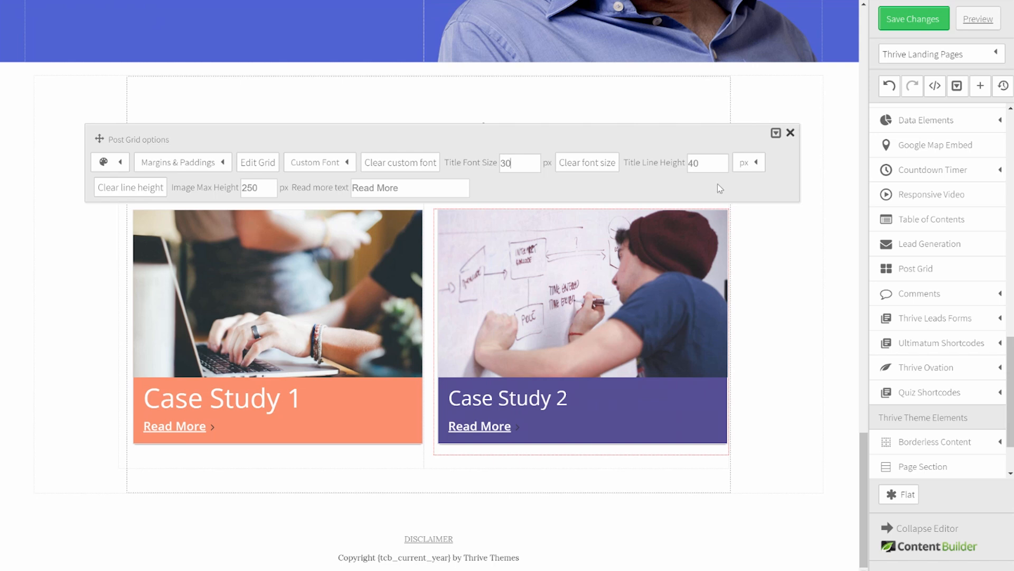
left_click(794, 253)
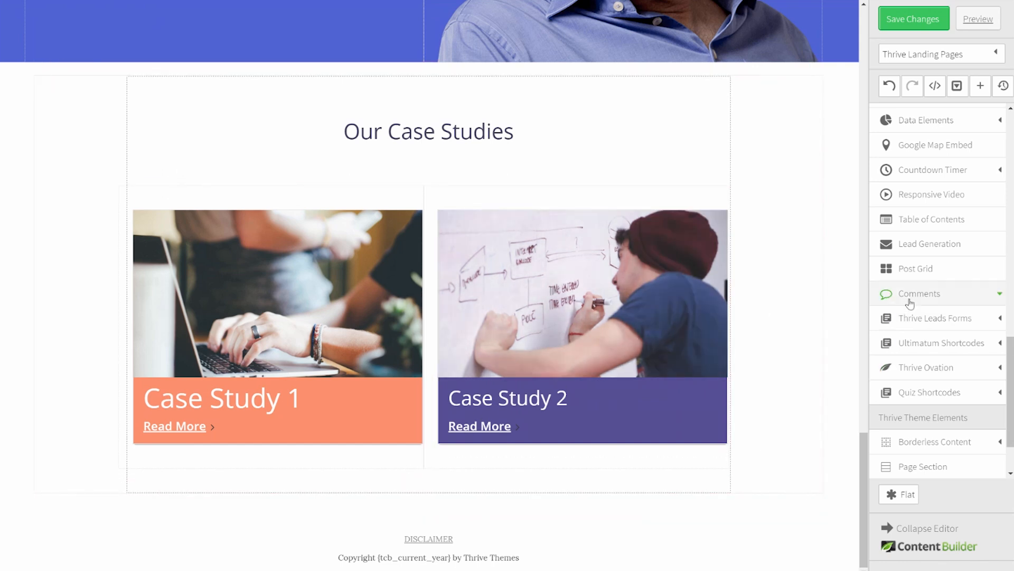
Step: Add another post grid row below the case study cards, make the Case Study 4 card salmon, and save
left_click_drag(914, 262, 275, 481)
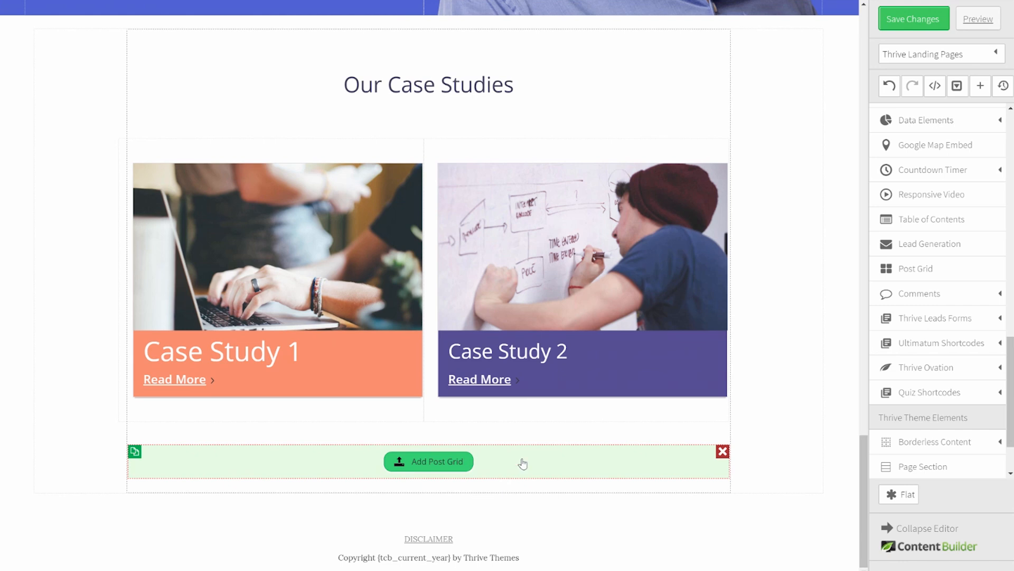
left_click(430, 462)
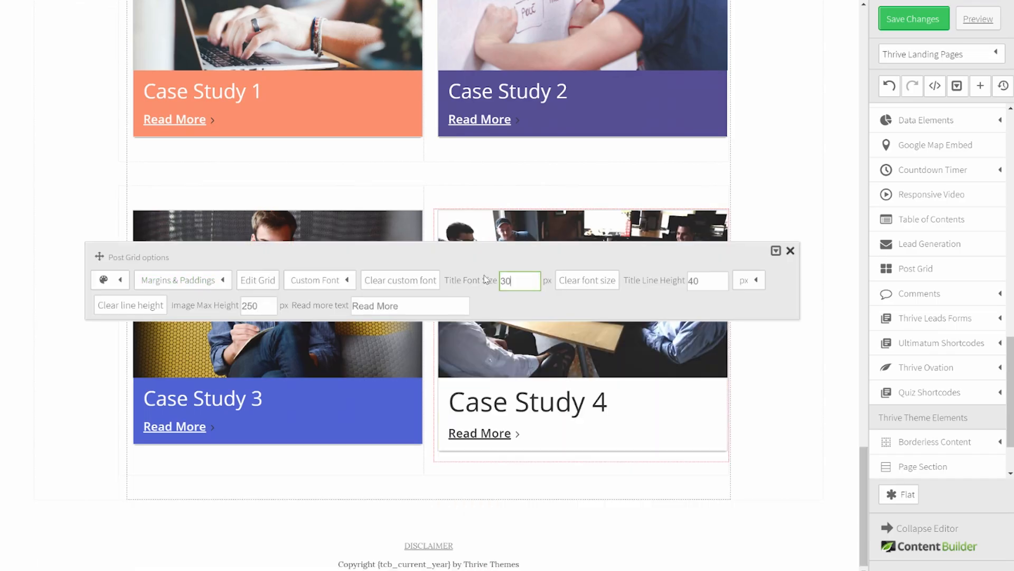
left_click(372, 207)
left_click(307, 208)
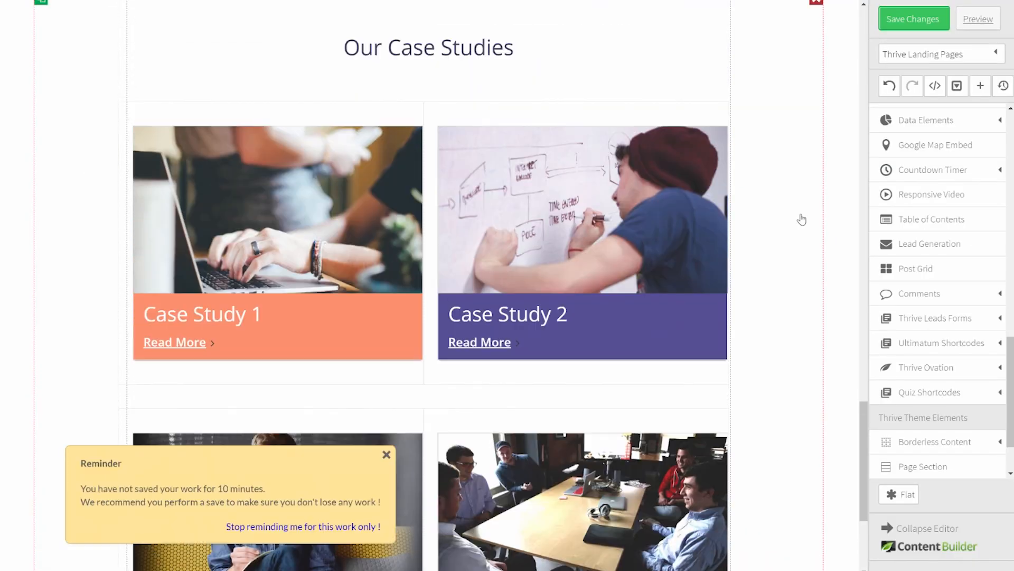
key("ctrl+s")
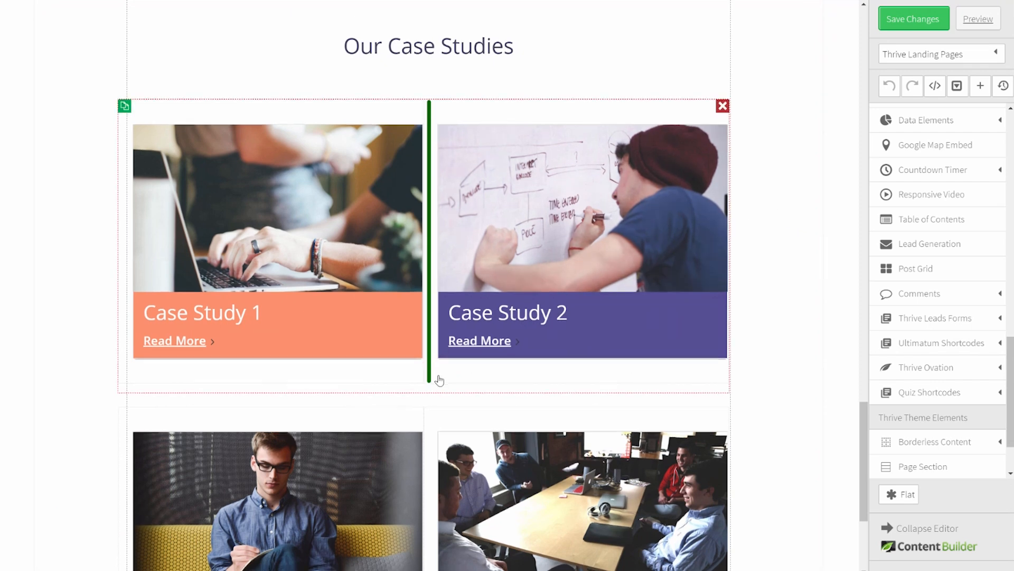
Step: Set the second case study row's bottom margin from 20 to 0
scroll(340, 317, "down", 2)
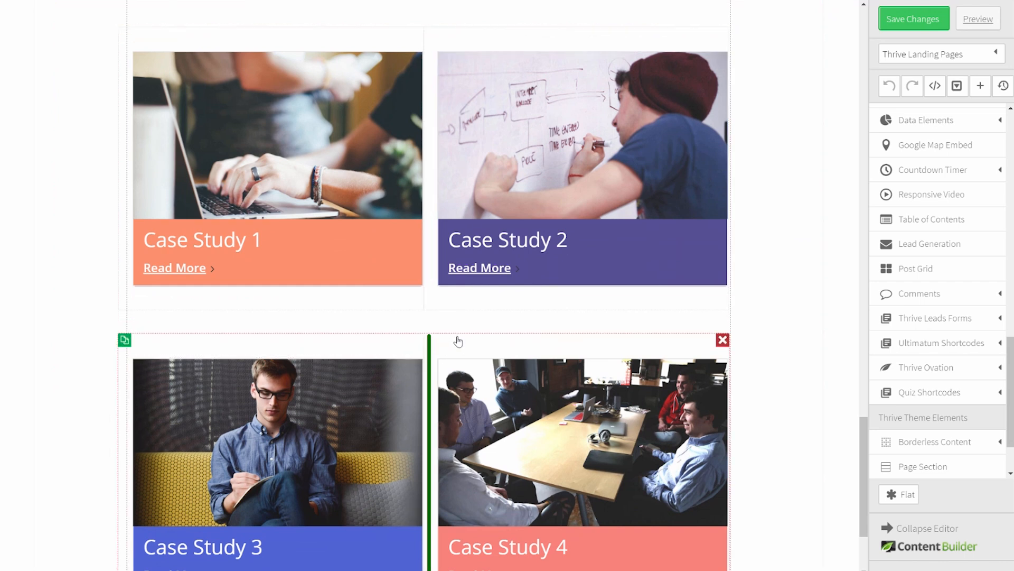
left_click(458, 342)
left_click(152, 314)
left_click(169, 384)
left_click_drag(168, 385, 64, 385)
type("0")
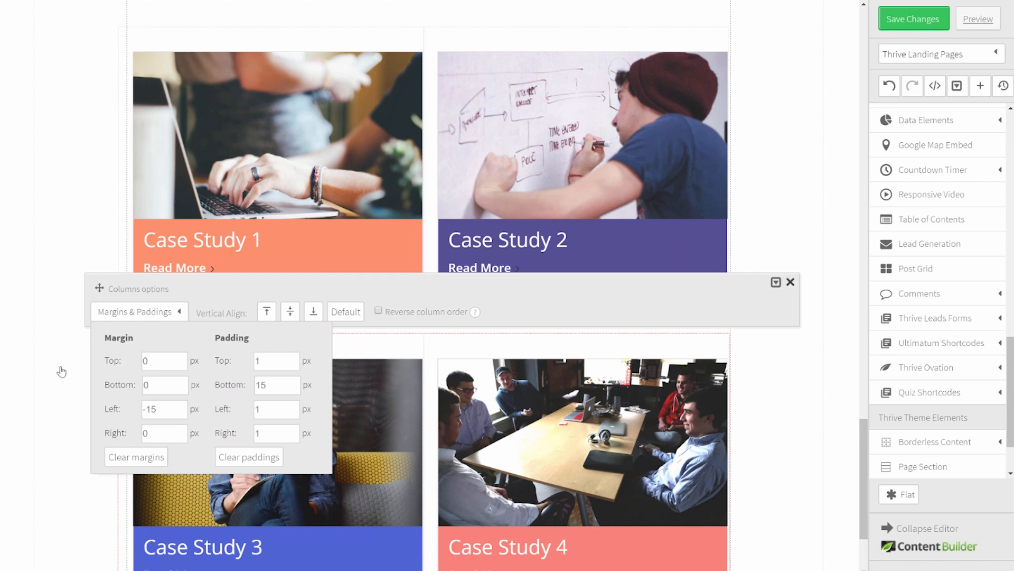
left_click(181, 285)
Step: Set the first case study row's bottom margin and bottom padding to 0
left_click(187, 302)
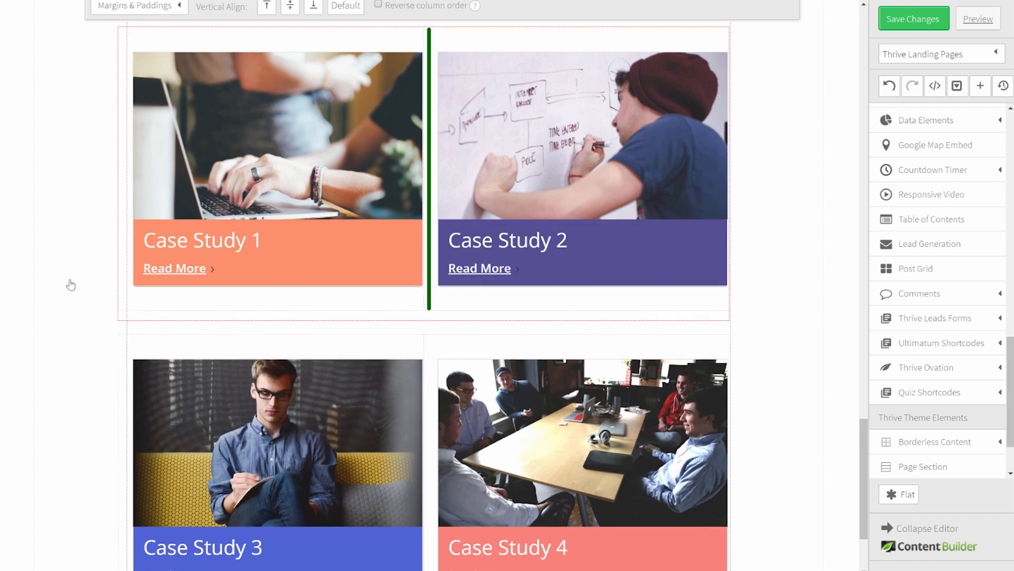
scroll(70, 285, "up", 1)
left_click(164, 51)
left_click(159, 124)
left_click_drag(158, 125, 75, 122)
type("0")
key("Tab")
type("0")
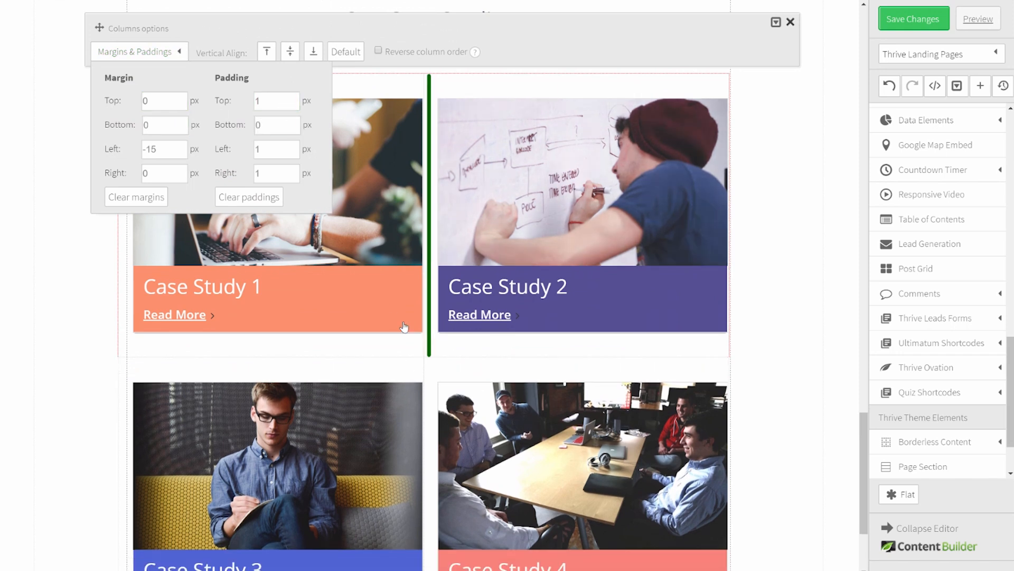
Step: Set the lower case study row's bottom padding from 15 to 0
scroll(409, 296, "down", 3)
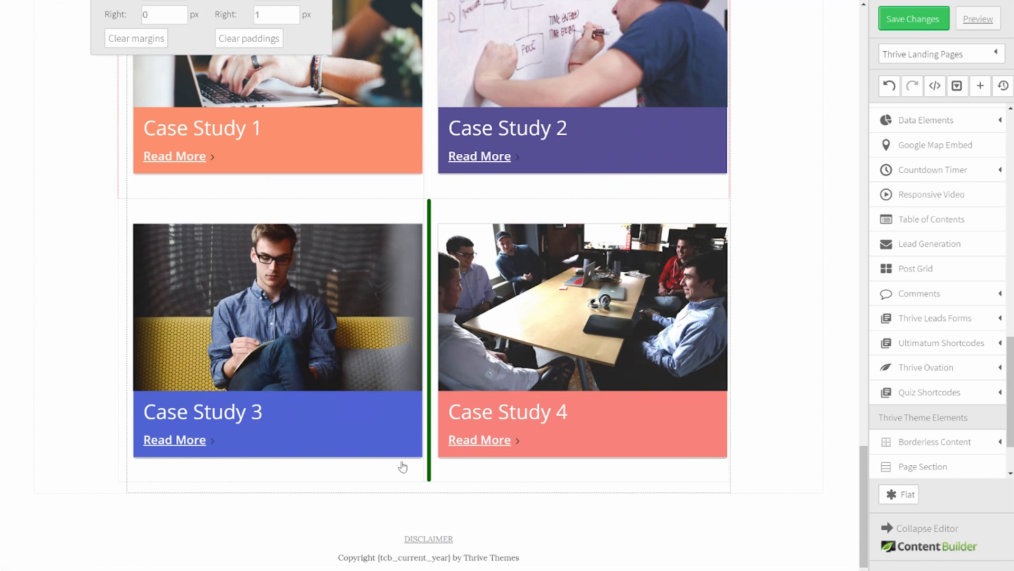
left_click(406, 479)
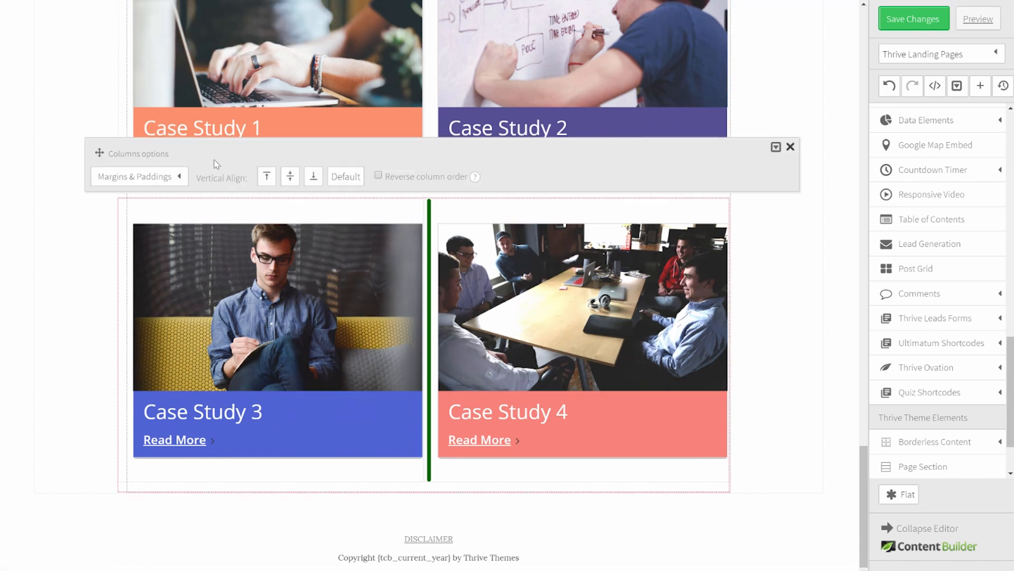
left_click(140, 179)
double_click(270, 250)
type("0")
left_click(182, 225)
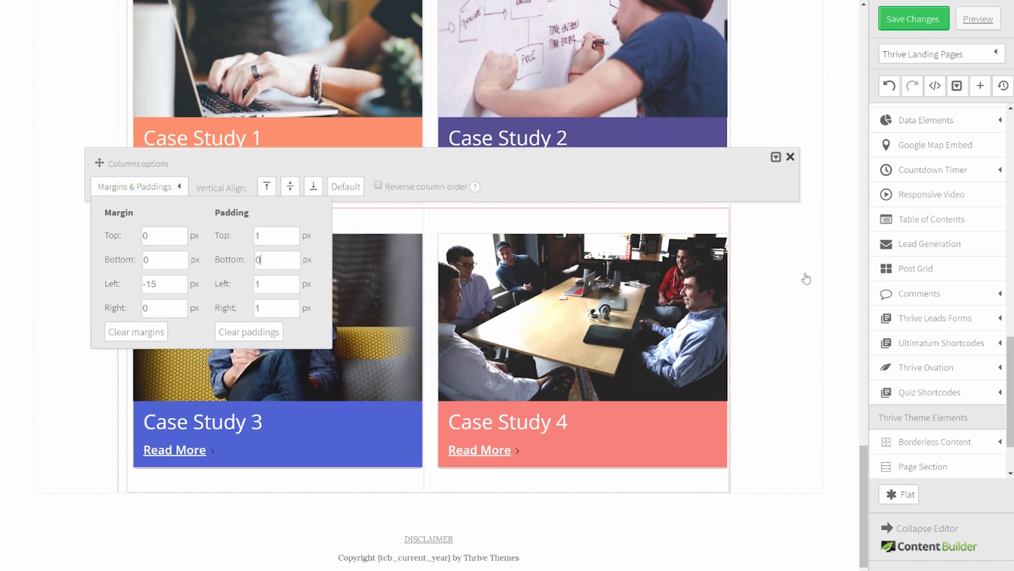
left_click(783, 282)
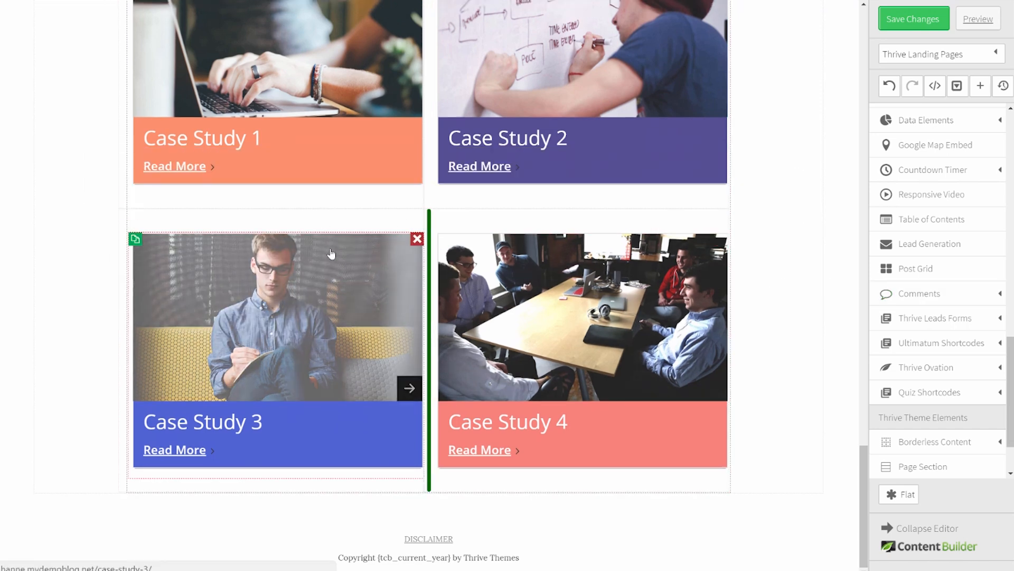
Step: Set the Case Study 3 post grid's top margin from 20 to 0
left_click(330, 256)
left_click(206, 191)
double_click(189, 234)
type("0")
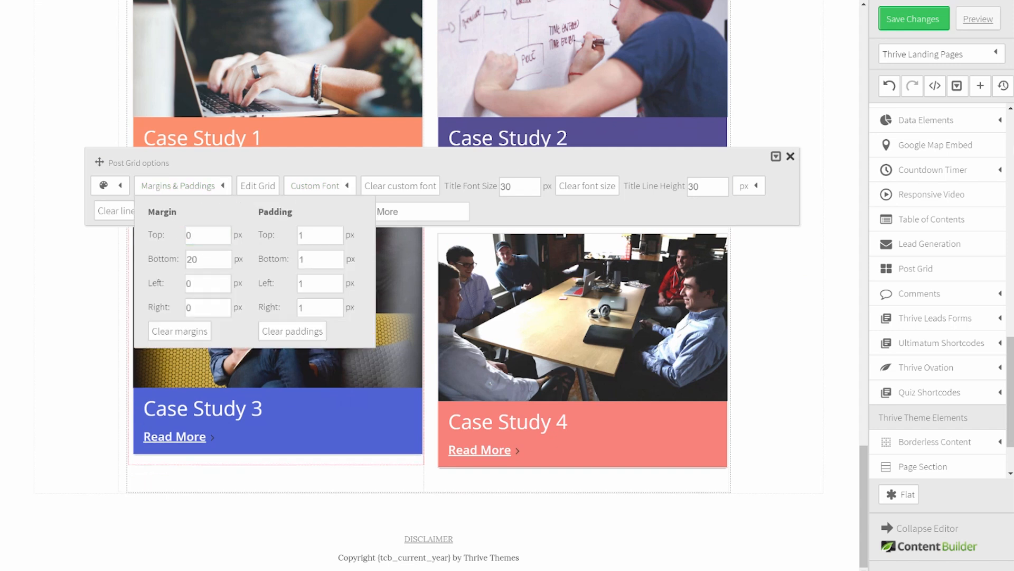
left_click(778, 294)
left_click(588, 244)
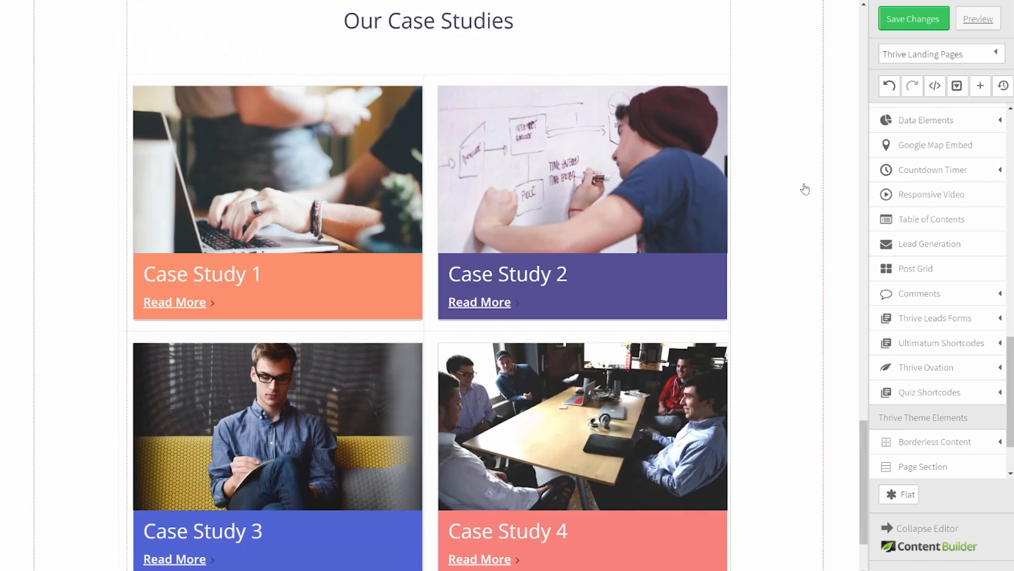
scroll(805, 188, "down", 3)
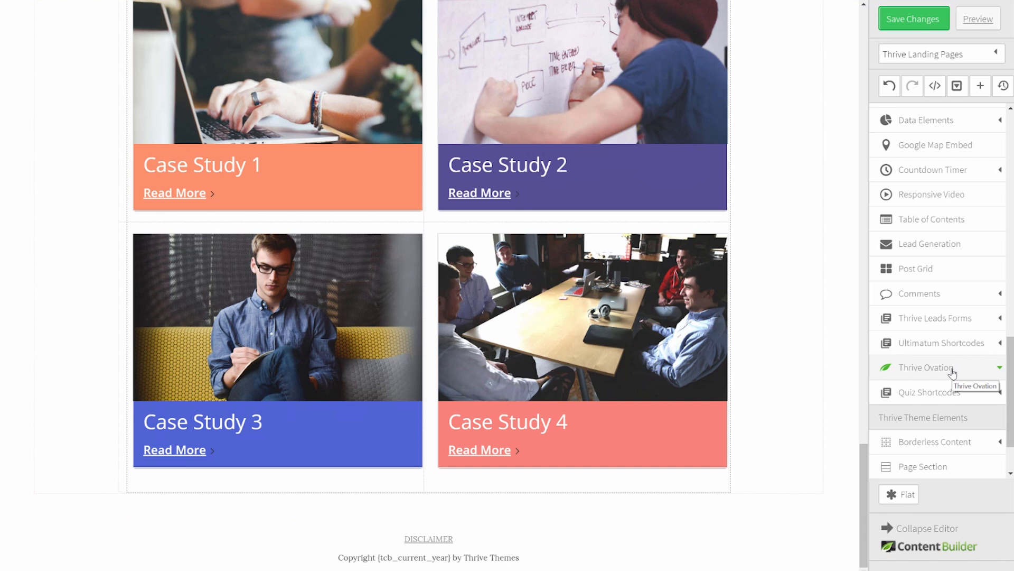
Step: Place a testimonials display below the case study grid using the Slider 09 template
left_click(952, 372)
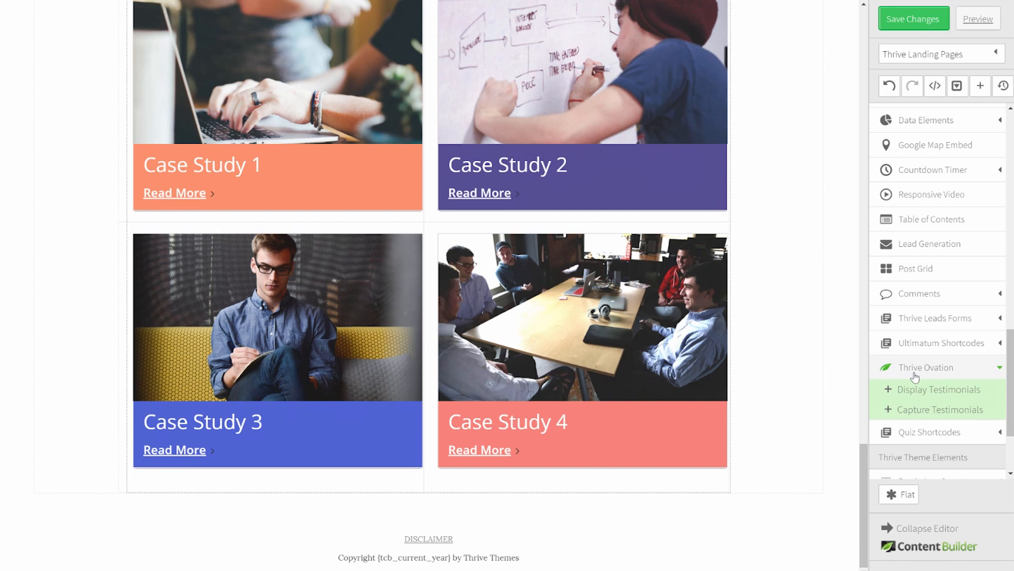
left_click_drag(938, 393, 409, 493)
scroll(528, 460, "down", 1)
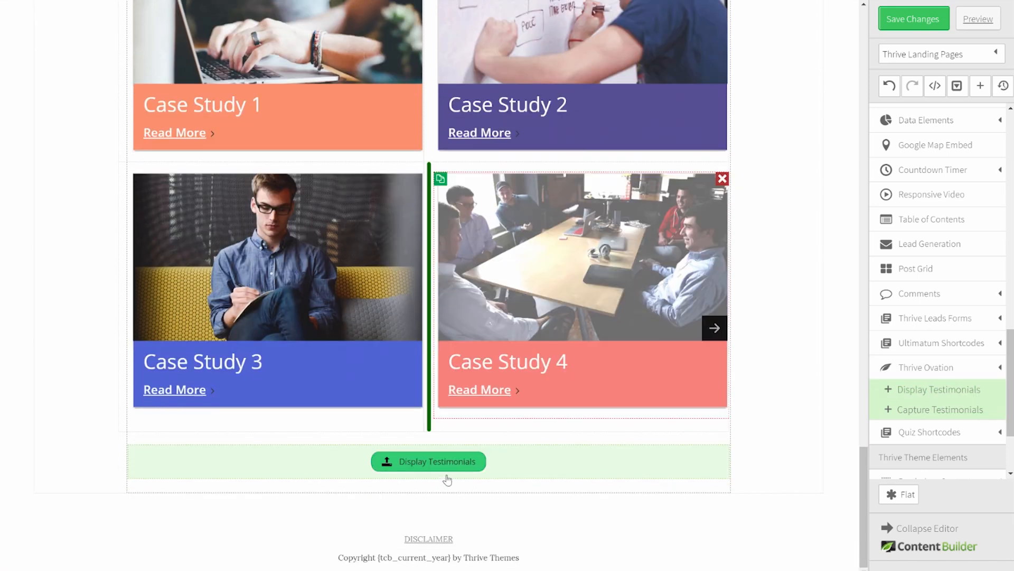
left_click(446, 469)
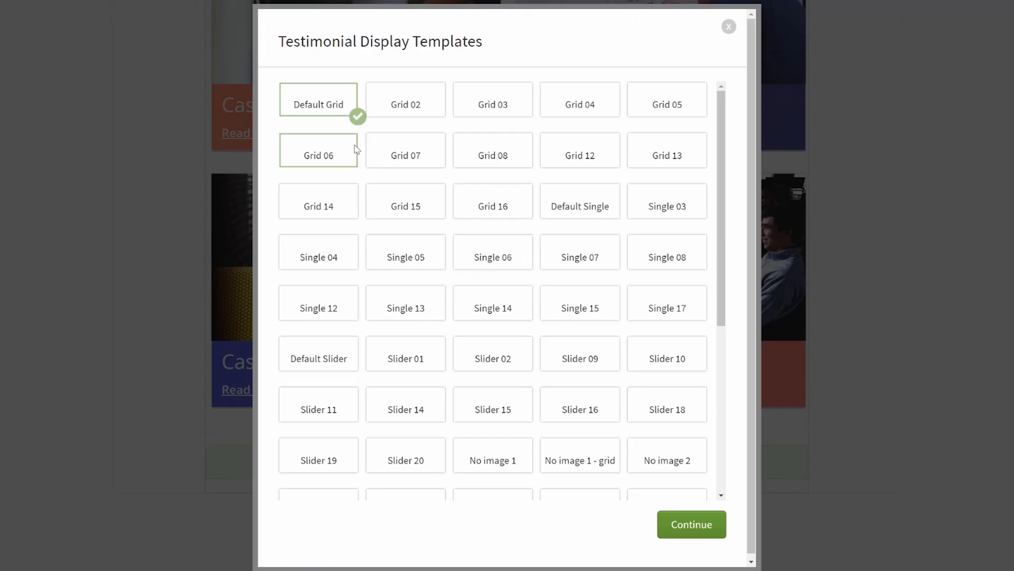
scroll(608, 254, "down", 5)
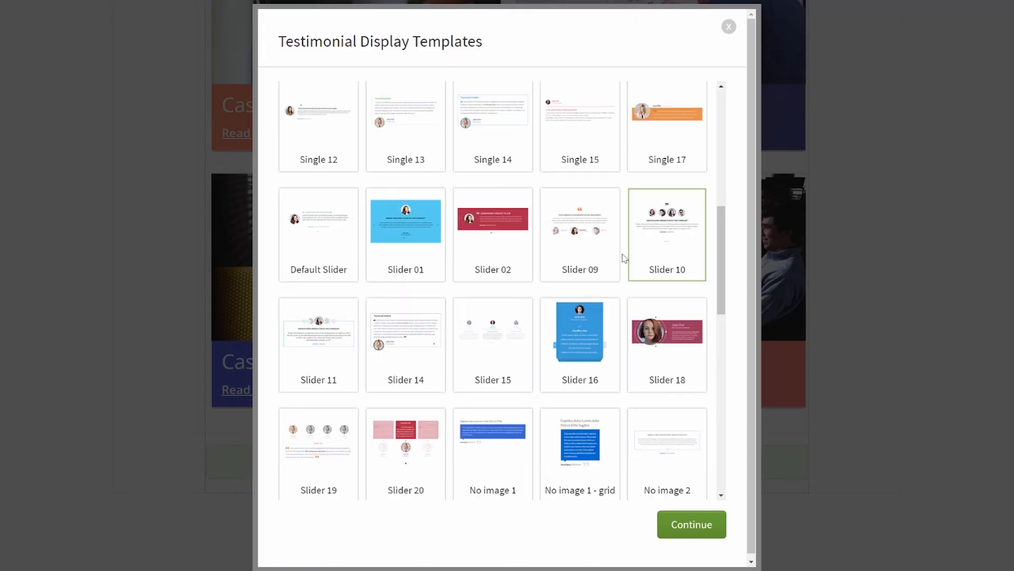
left_click(589, 246)
left_click(685, 528)
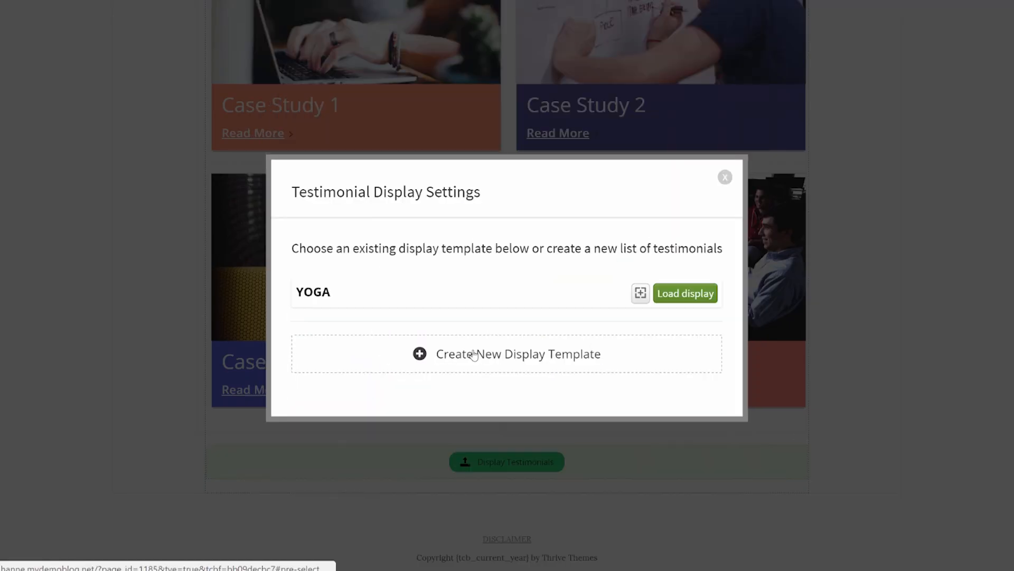
Step: Create a new display template with individually picked sample testimonials and accept their order
left_click(471, 351)
left_click(447, 317)
scroll(448, 316, "down", 1)
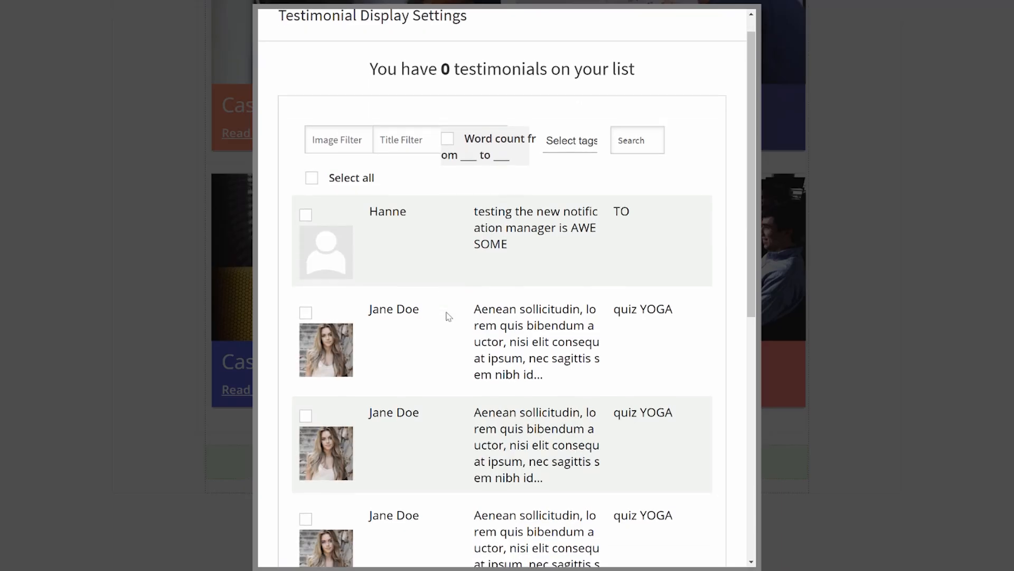
scroll(448, 316, "down", 2)
left_click(306, 190)
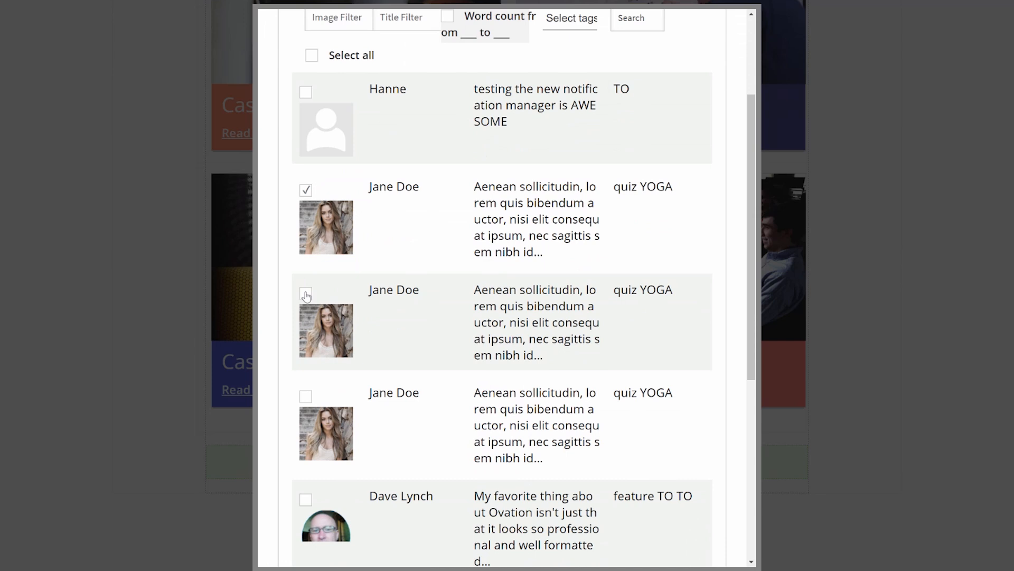
left_click(306, 396)
scroll(660, 343, "down", 5)
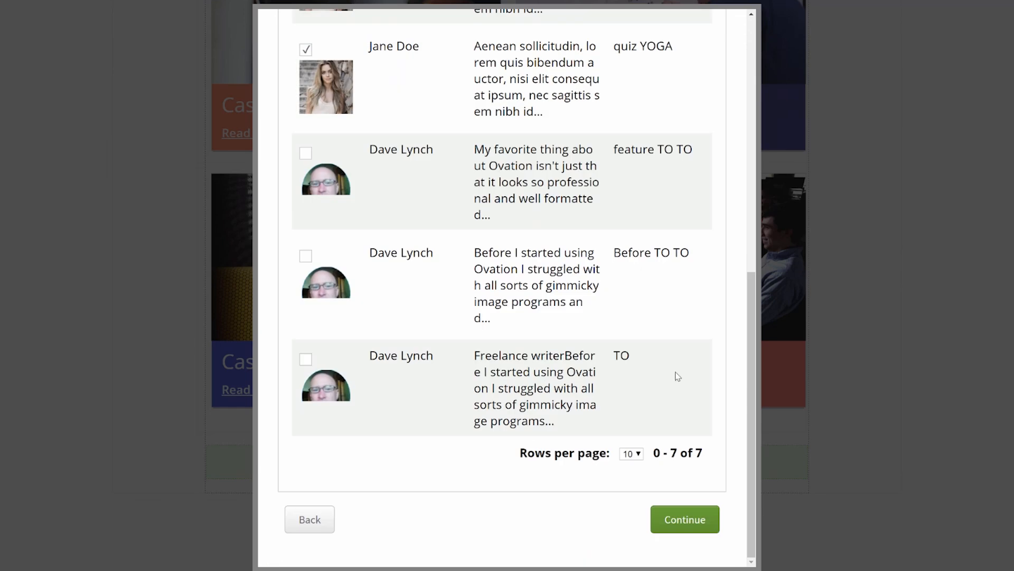
left_click(683, 519)
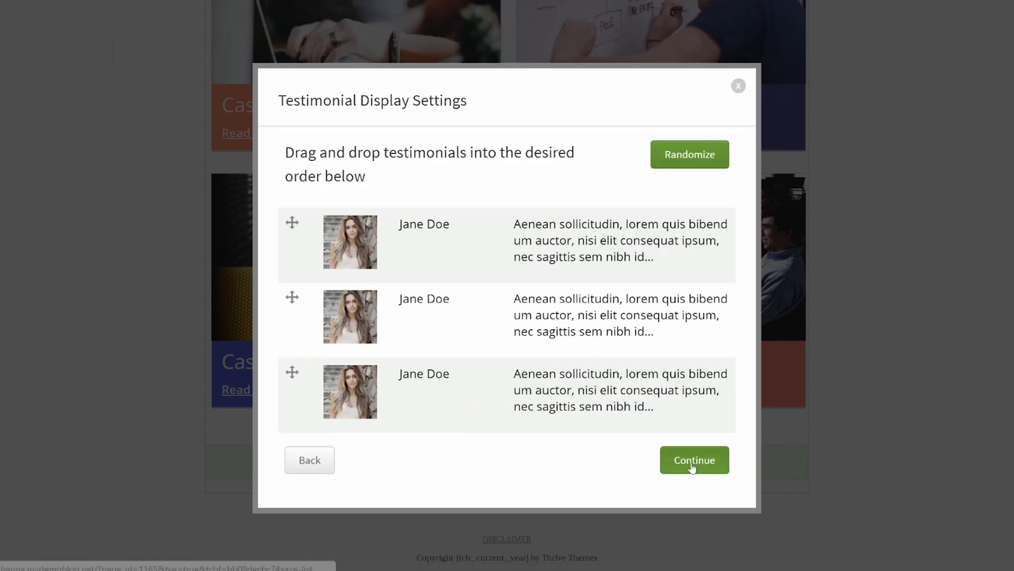
left_click(691, 465)
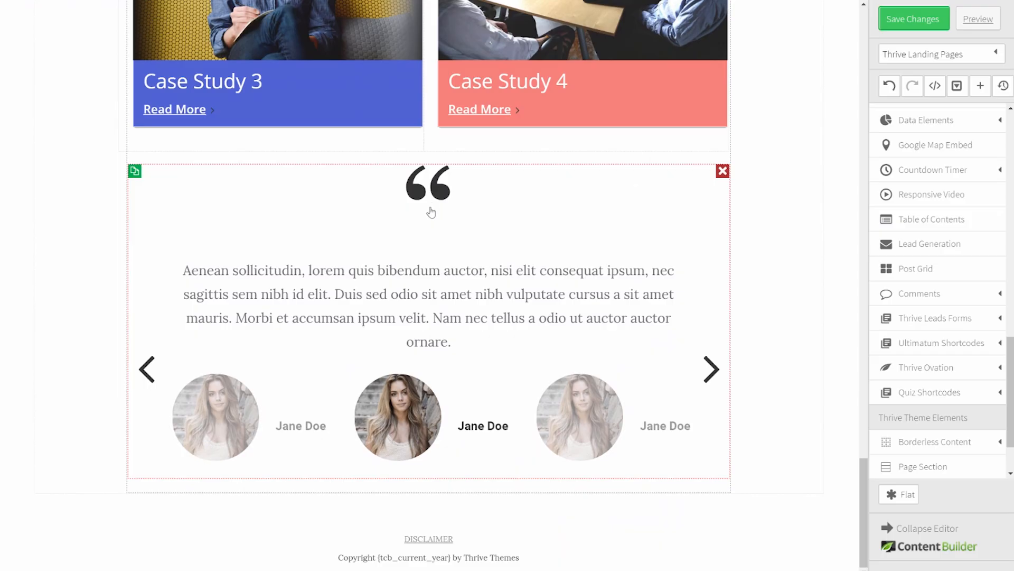
Step: Colour the slider's quote mark salmon orange and testimonial names dark navy, then close its options
left_click(398, 222)
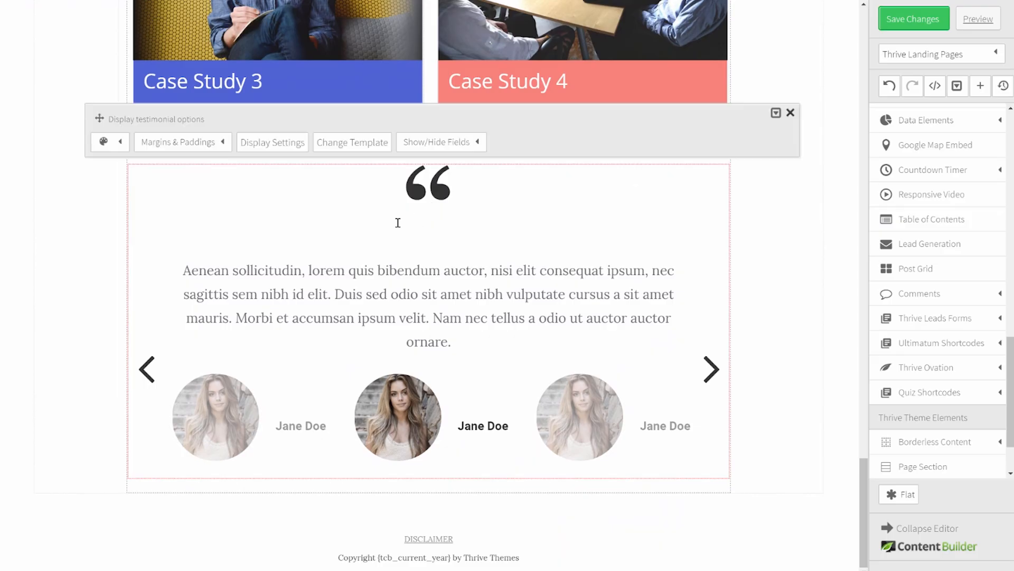
left_click(120, 142)
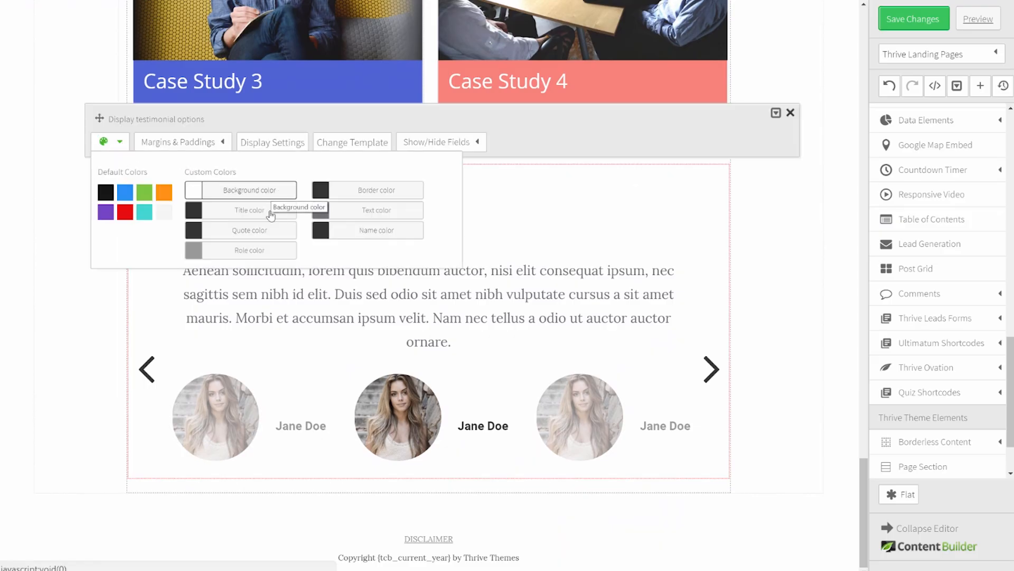
left_click(258, 232)
left_click(388, 45)
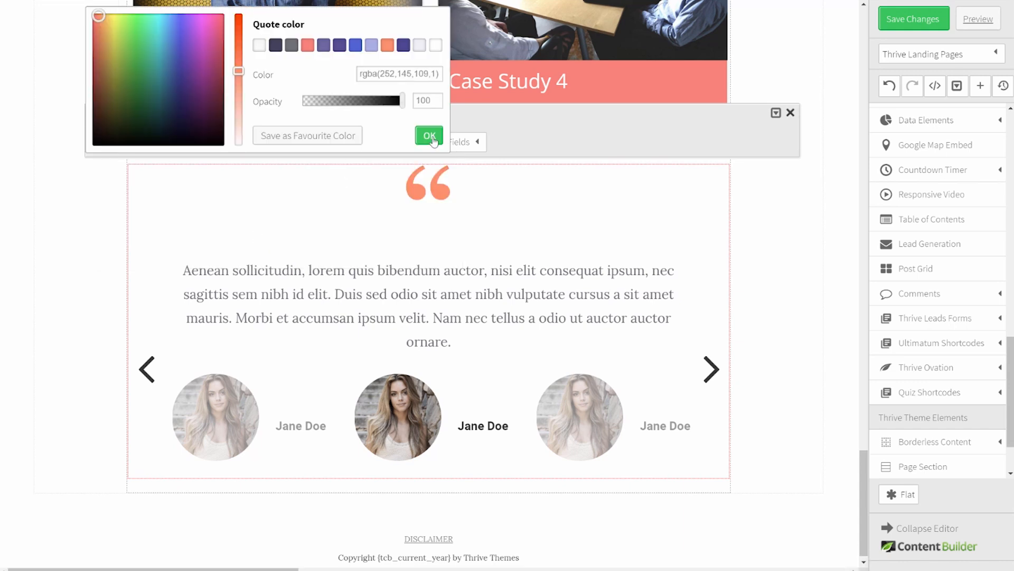
left_click(431, 136)
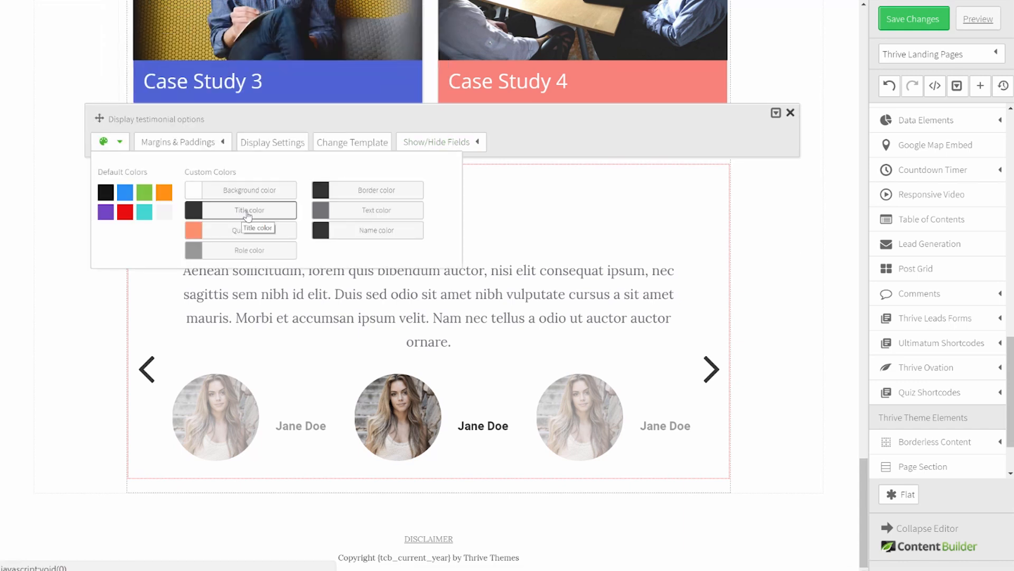
left_click(339, 231)
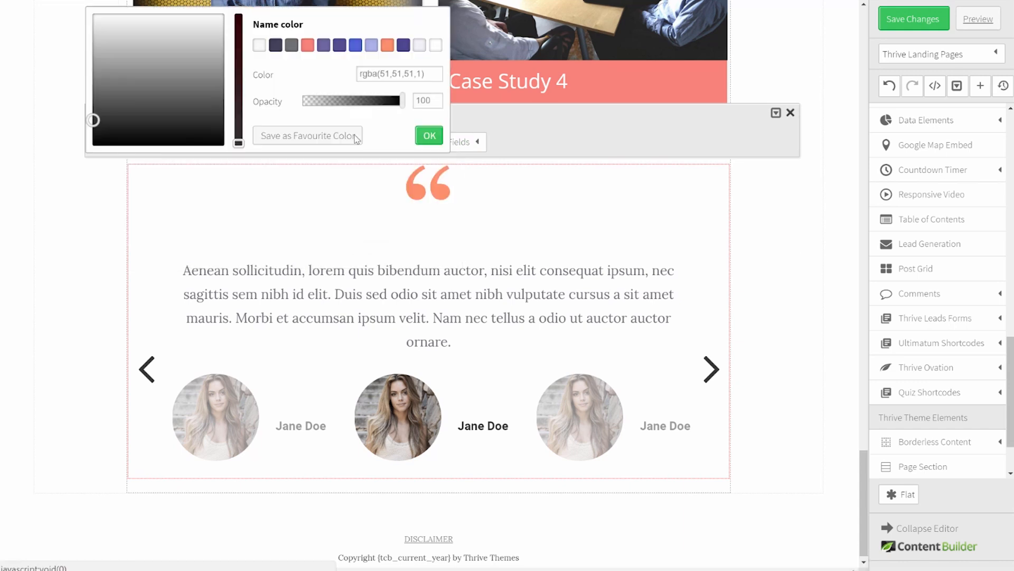
left_click(275, 46)
left_click(429, 136)
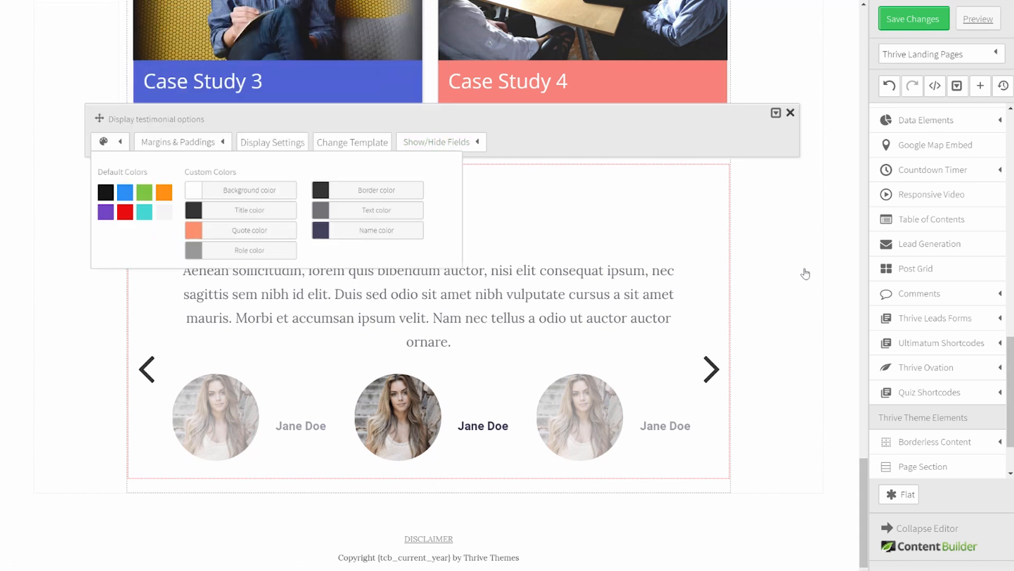
left_click(812, 270)
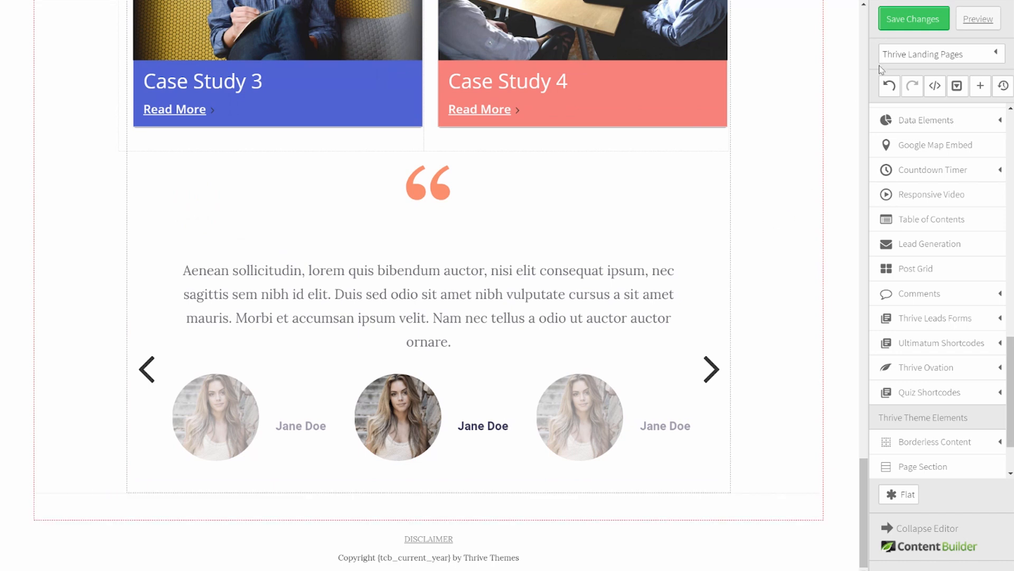
Step: Save the page changes and scroll down the live page to the blog posts and quiz sections
left_click(902, 25)
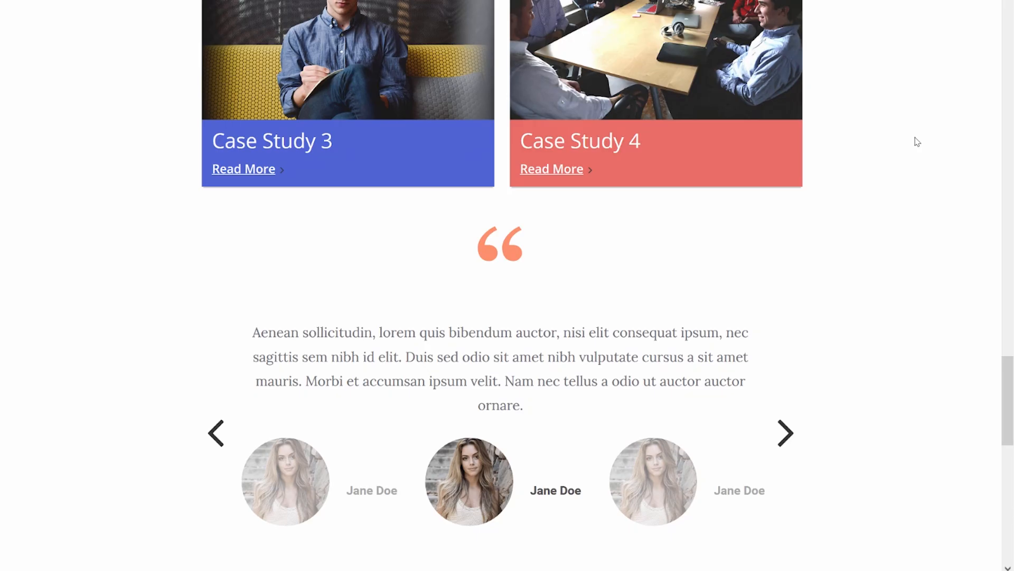
scroll(917, 142, "down", 1)
scroll(918, 141, "down", 8)
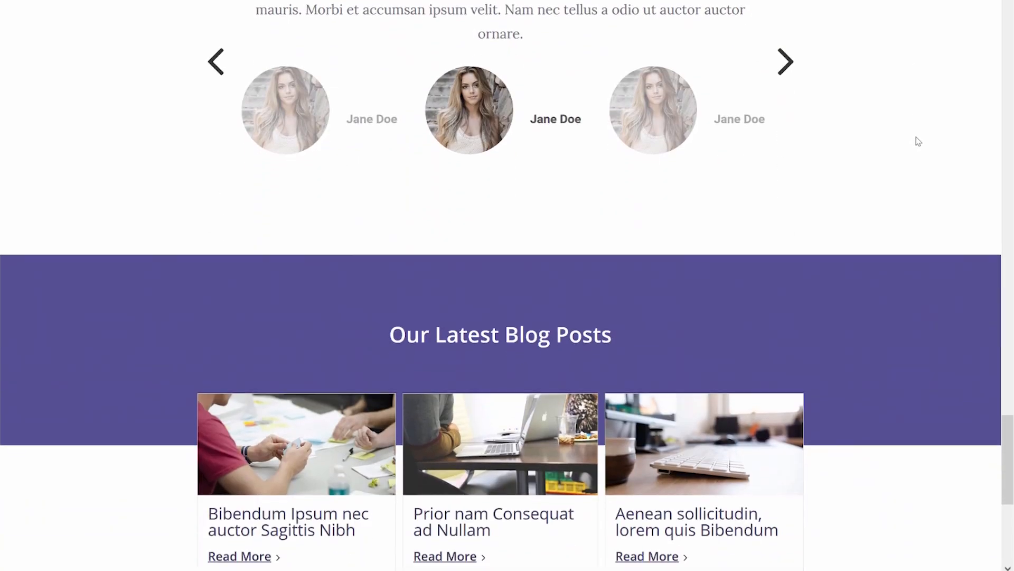
scroll(918, 139, "down", 2)
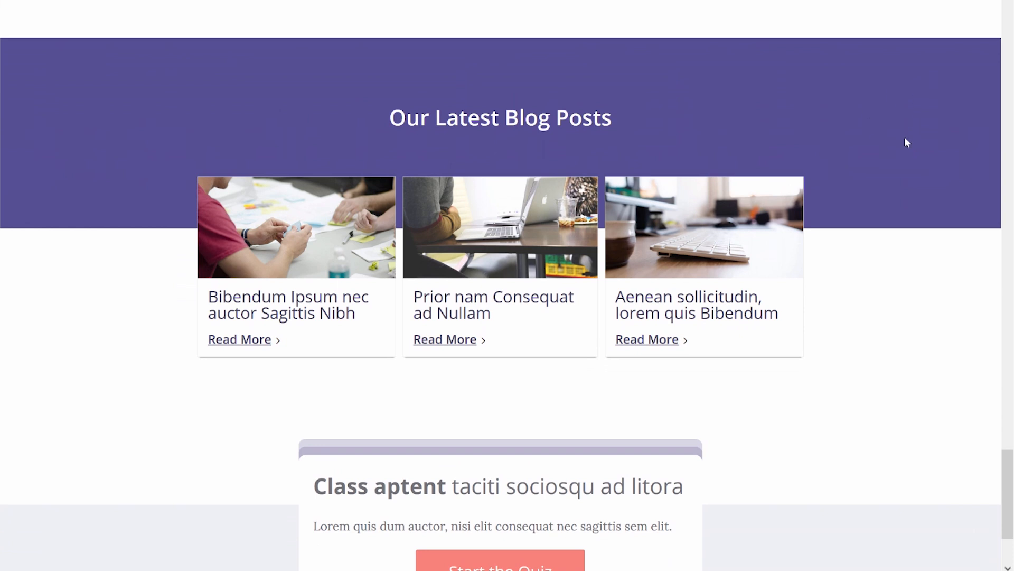
scroll(905, 140, "down", 4)
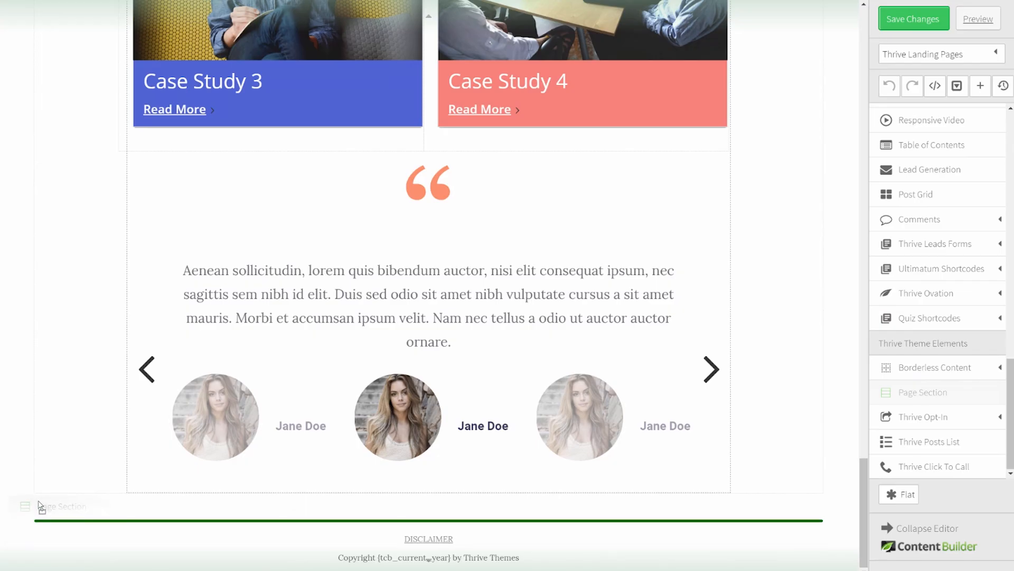
Step: Add a page section below the testimonials with a dark purple background
left_click_drag(38, 520, 39, 520)
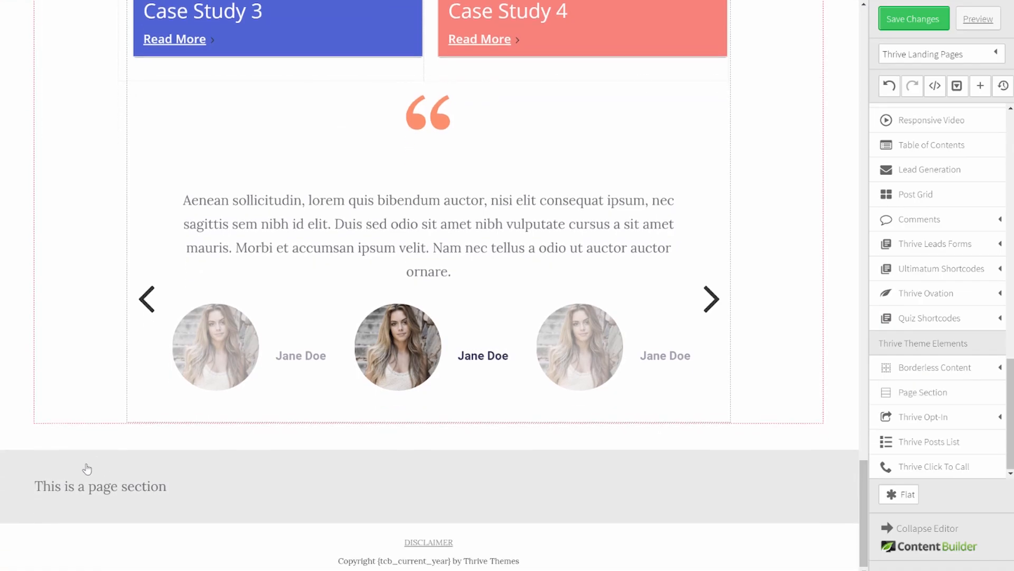
left_click(120, 374)
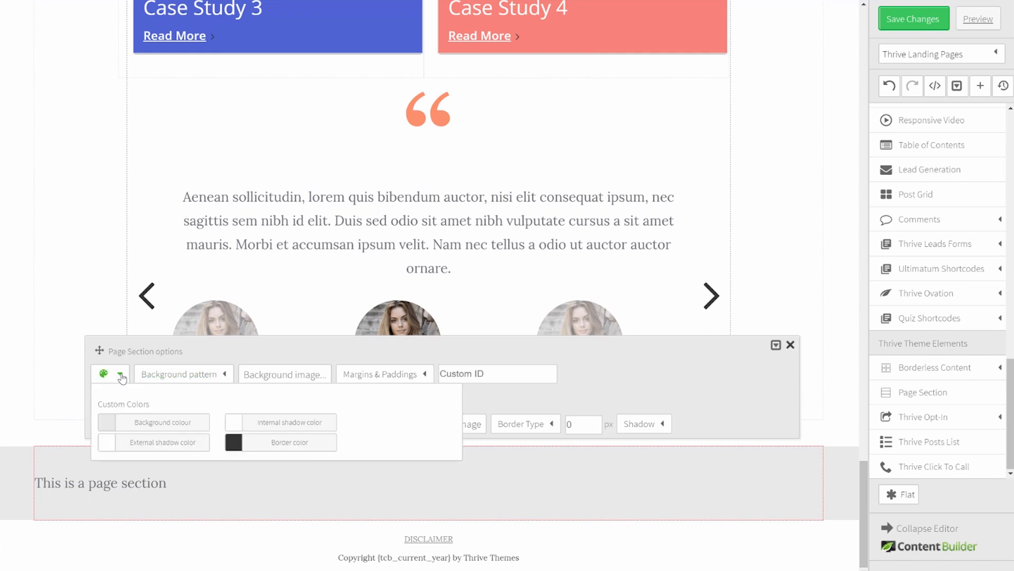
left_click(145, 422)
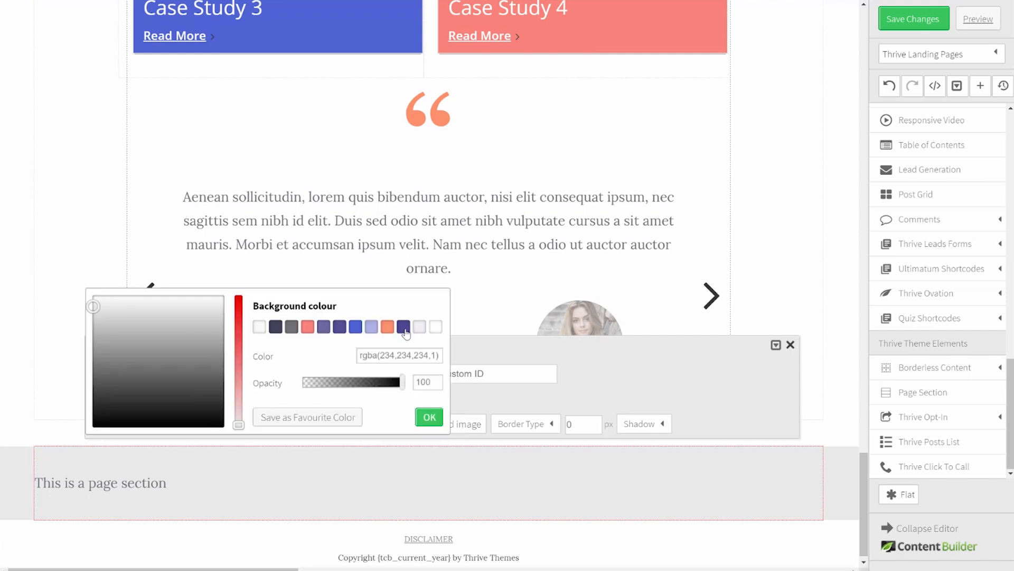
left_click(404, 327)
left_click(429, 418)
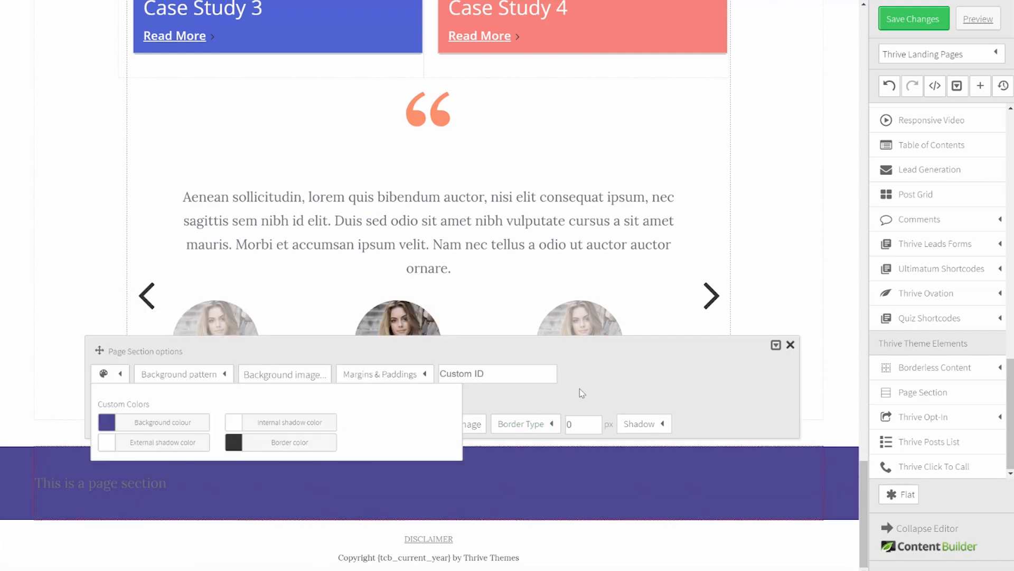
left_click(790, 345)
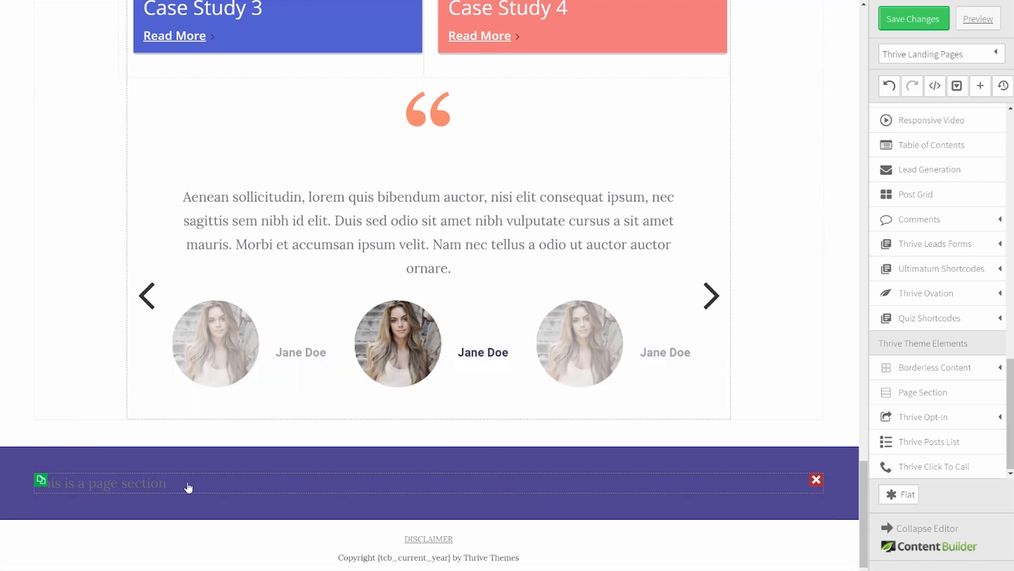
Step: Turn the section text into a centred Heading 2 reading 'Our Latest Blog Posts'
left_click(380, 482)
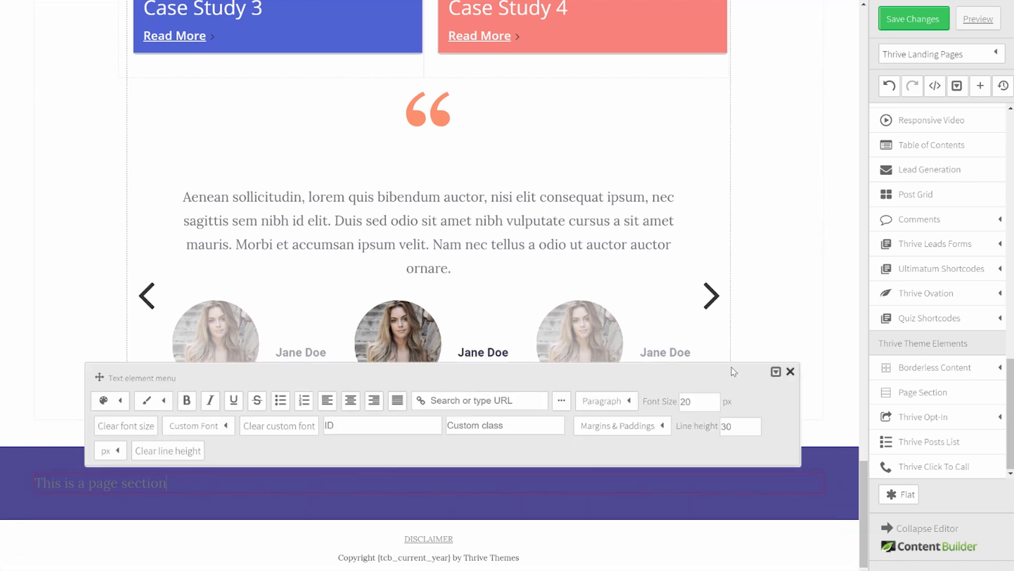
left_click(628, 402)
left_click(621, 290)
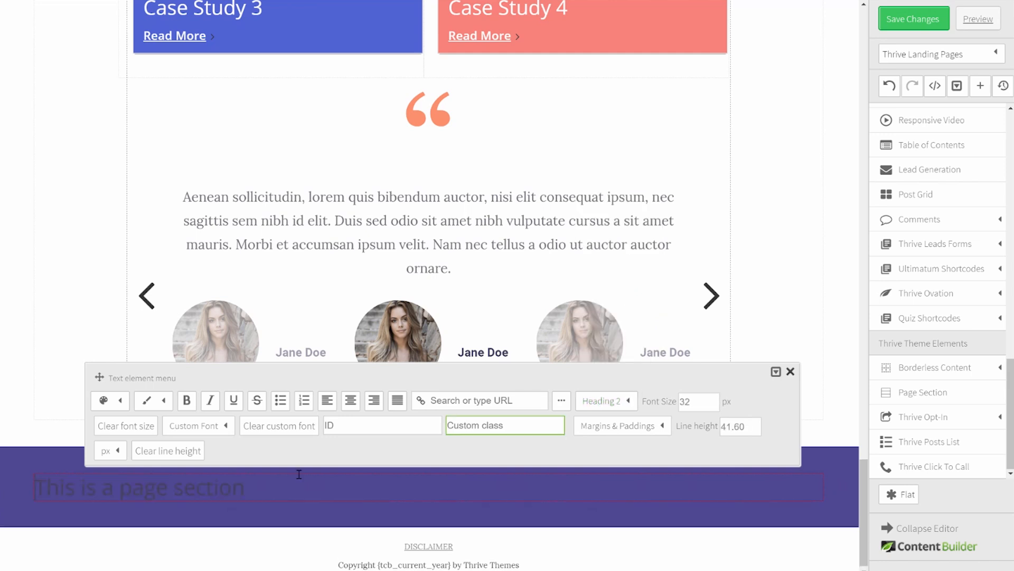
triple_click(255, 486)
type("Our Latest Blog Posts")
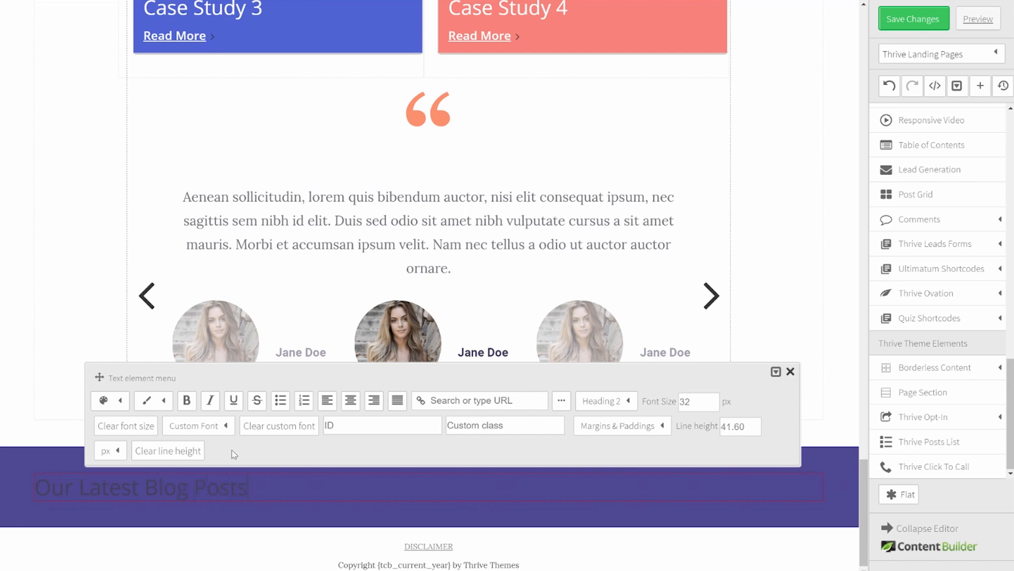
left_click(350, 400)
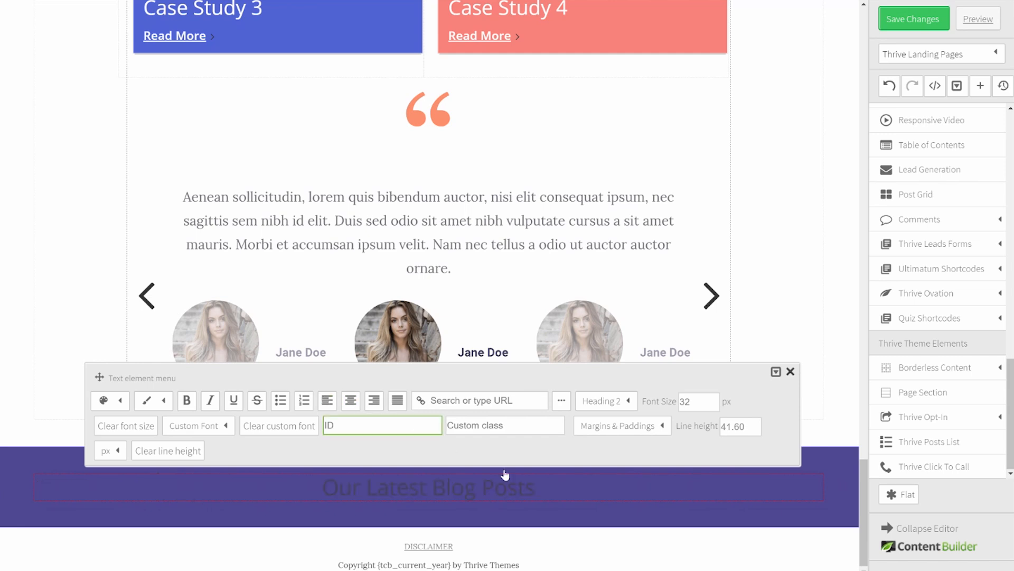
Step: Make the heading white with 60 px top and 120 px bottom margins, then add another page section below
left_click_drag(313, 482, 536, 490)
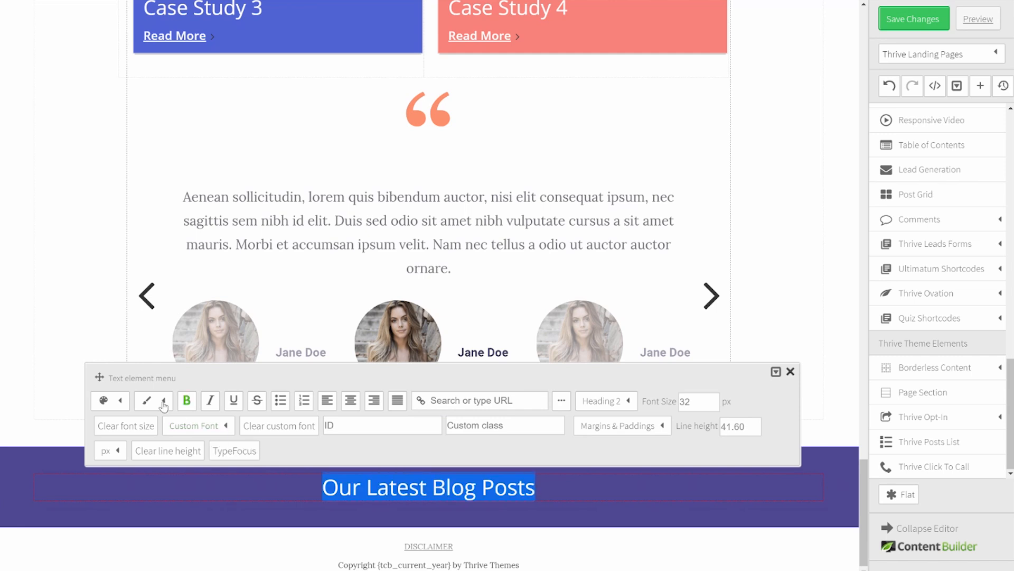
left_click(120, 401)
left_click(244, 450)
left_click(430, 444)
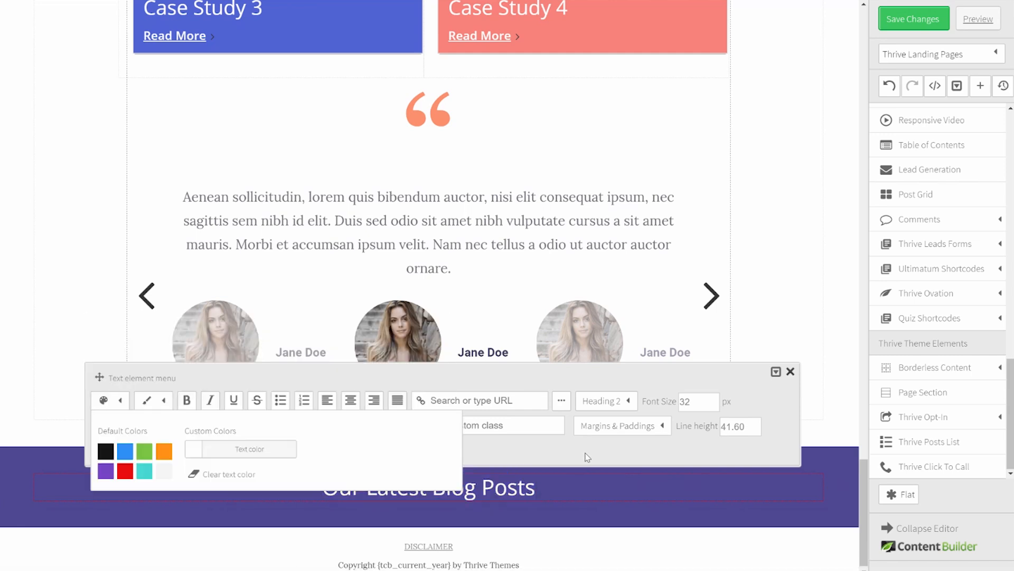
left_click(649, 432)
left_click(639, 303)
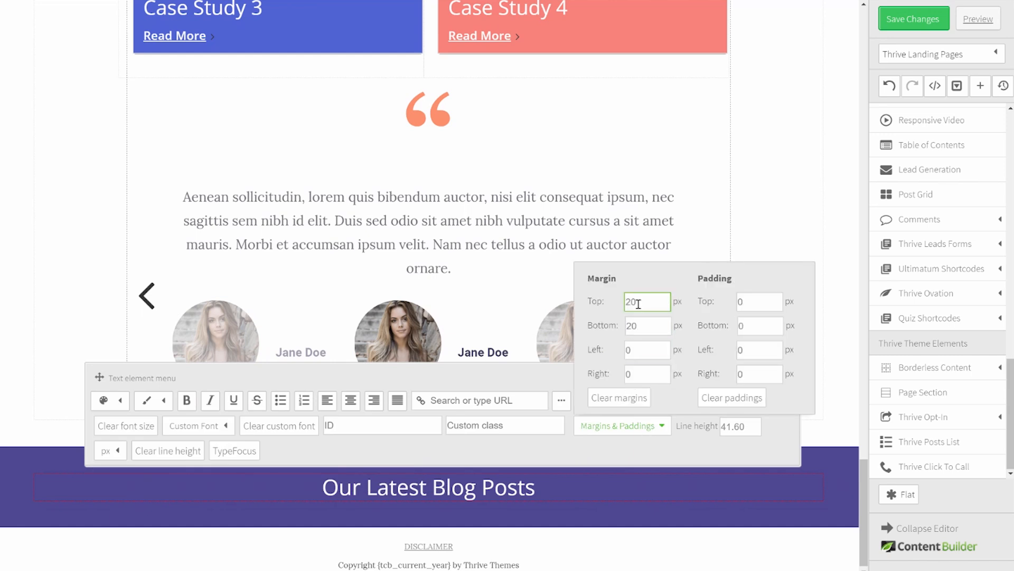
left_click_drag(642, 303, 621, 306)
key("Tab")
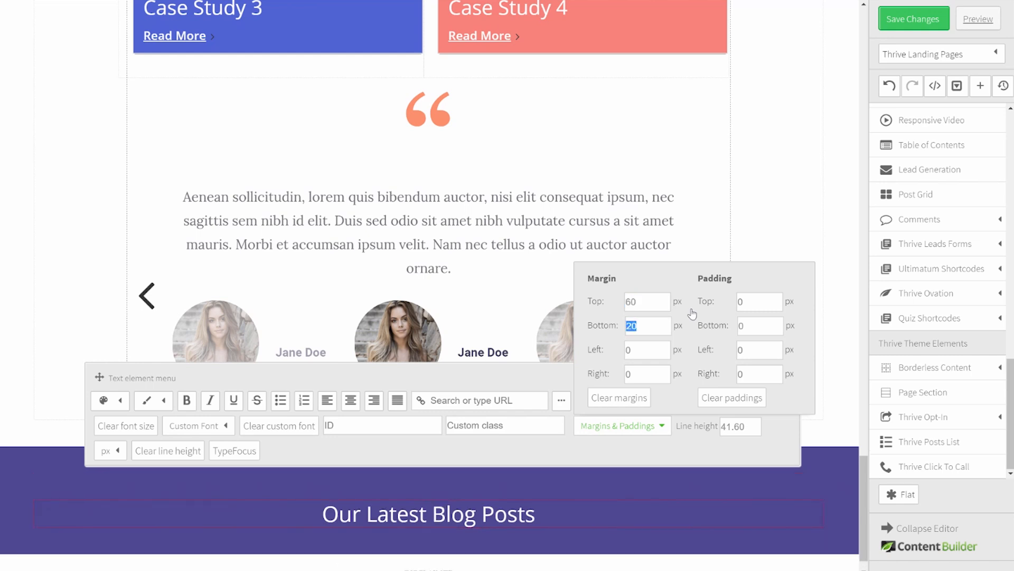
key("Tab")
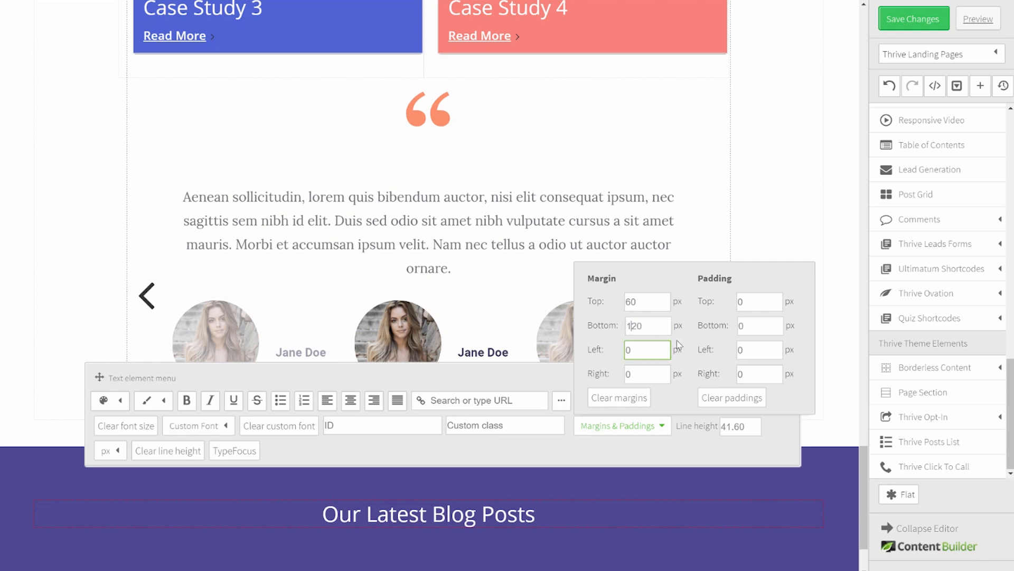
scroll(679, 344, "down", 2)
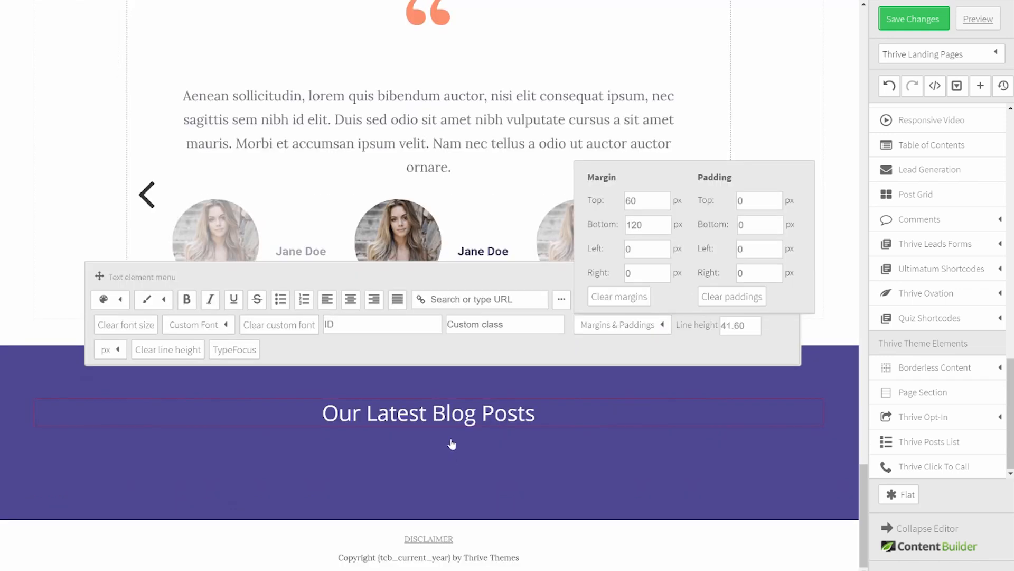
left_click(827, 342)
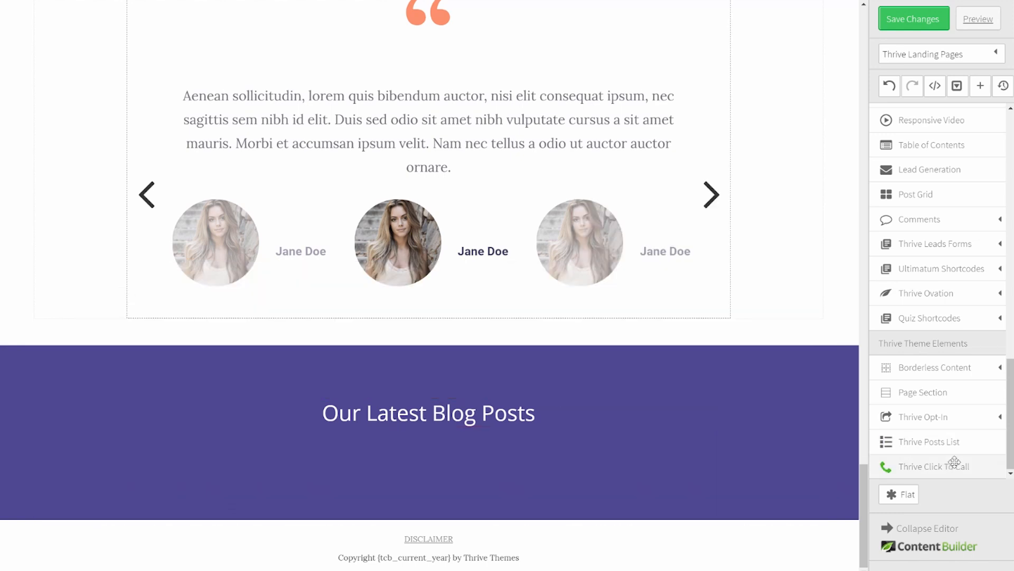
left_click_drag(925, 392, 340, 520)
Step: Give the lower page section below the purple blog band a white background
scroll(334, 508, "down", 1)
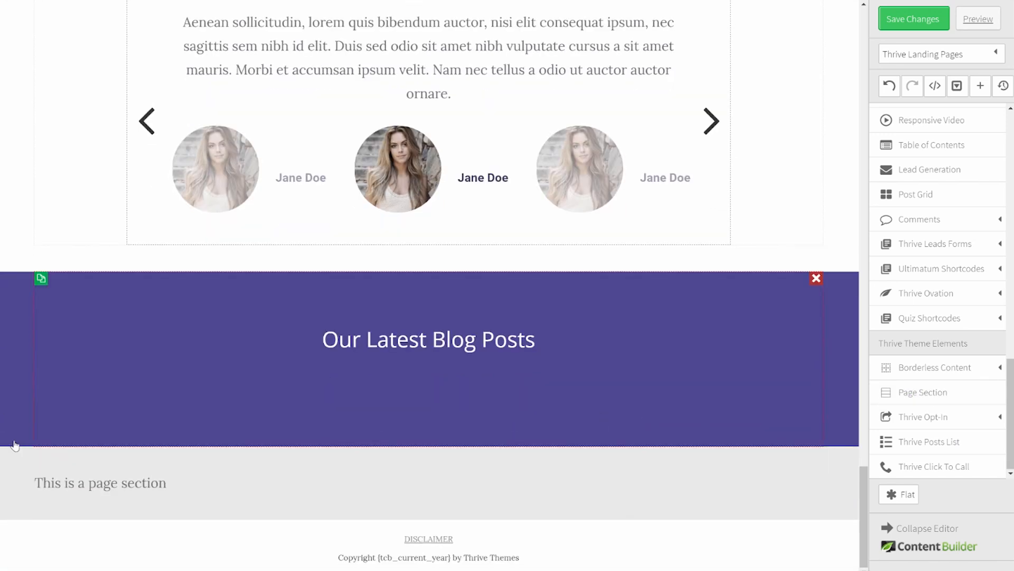
left_click(41, 452)
left_click(118, 376)
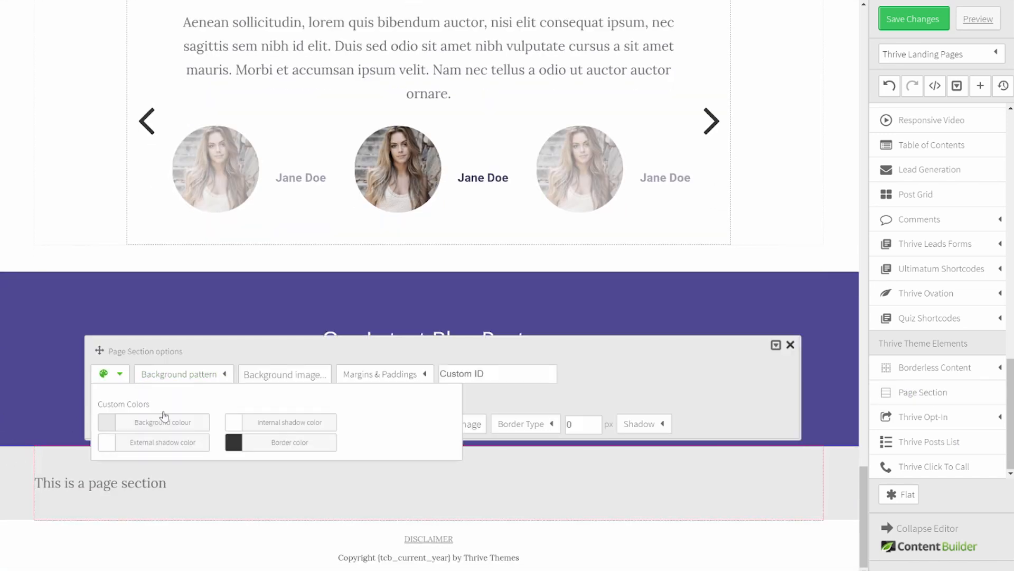
left_click(159, 422)
left_click(435, 329)
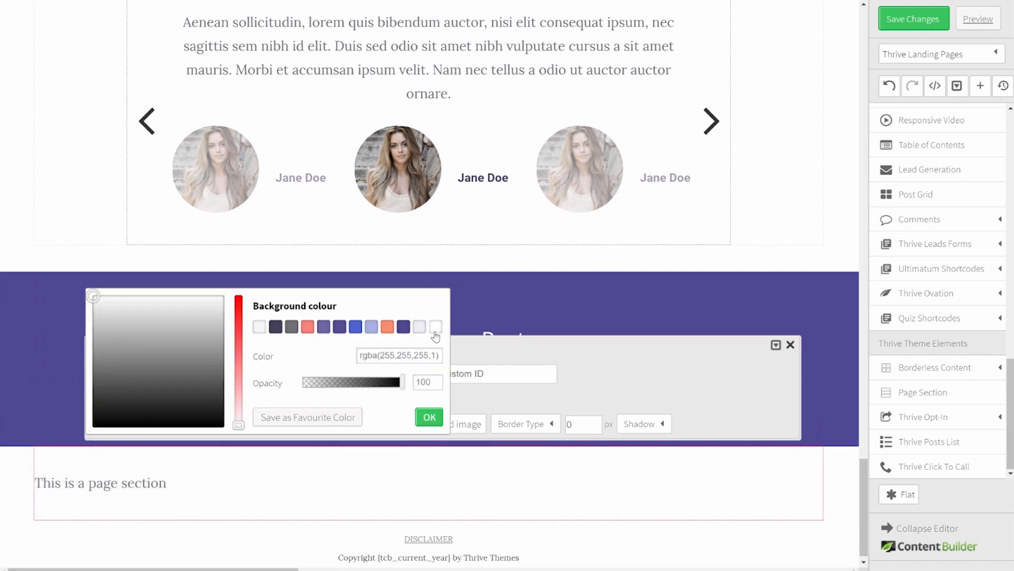
left_click(430, 418)
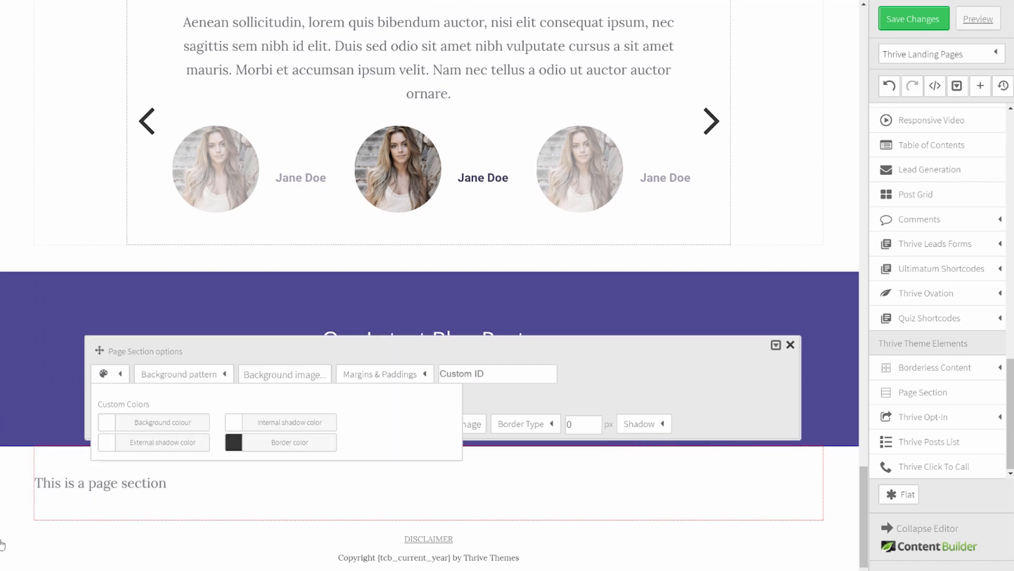
left_click(102, 556)
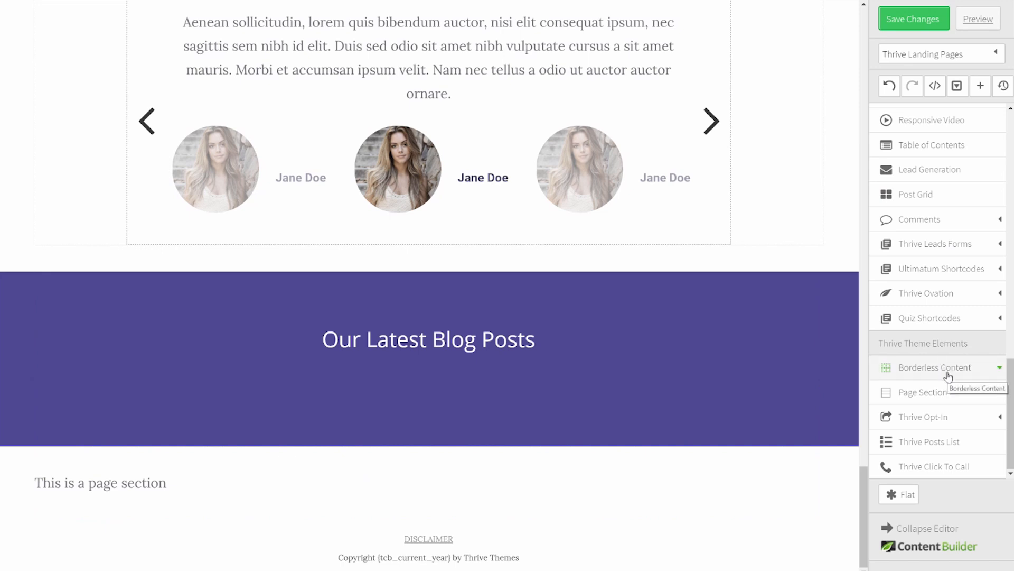
Step: Drop a Content Container into the blank lower section
scroll(960, 245, "up", 6)
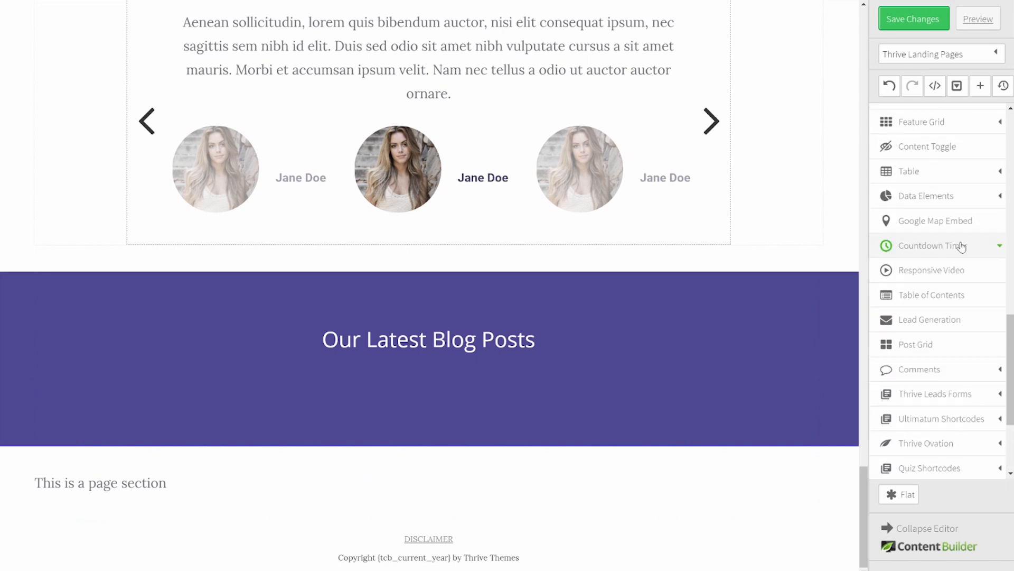
scroll(945, 243, "up", 9)
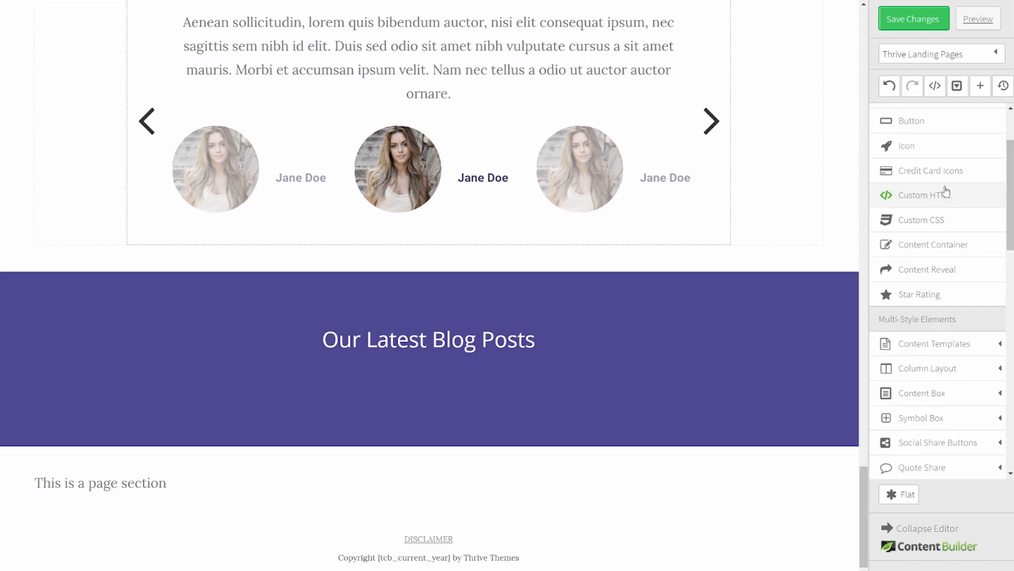
left_click_drag(930, 236, 360, 475)
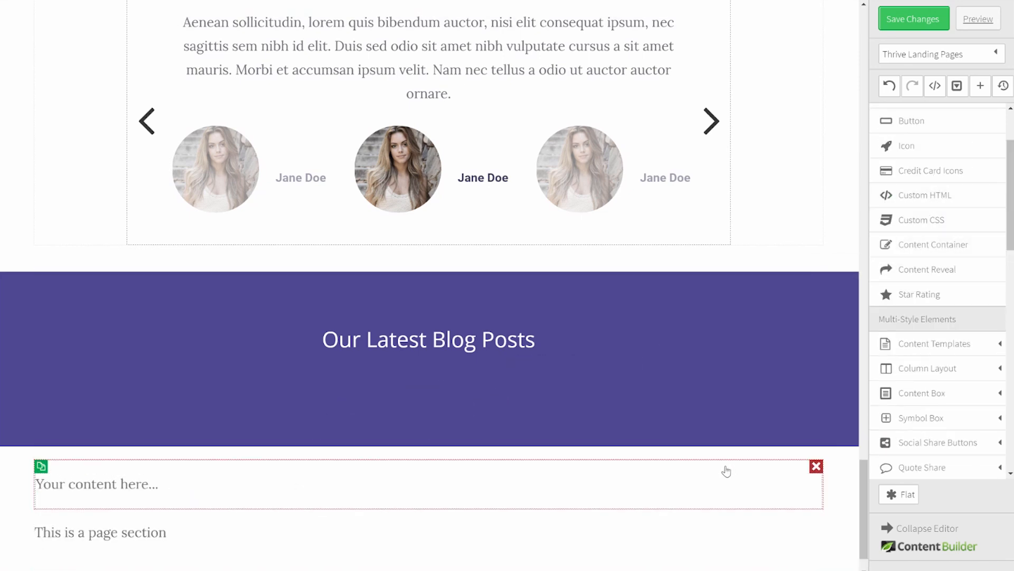
Step: Place the content container and set its max-width to 900
left_click(725, 471)
left_click(453, 413)
left_click_drag(453, 413, 312, 397)
type("9")
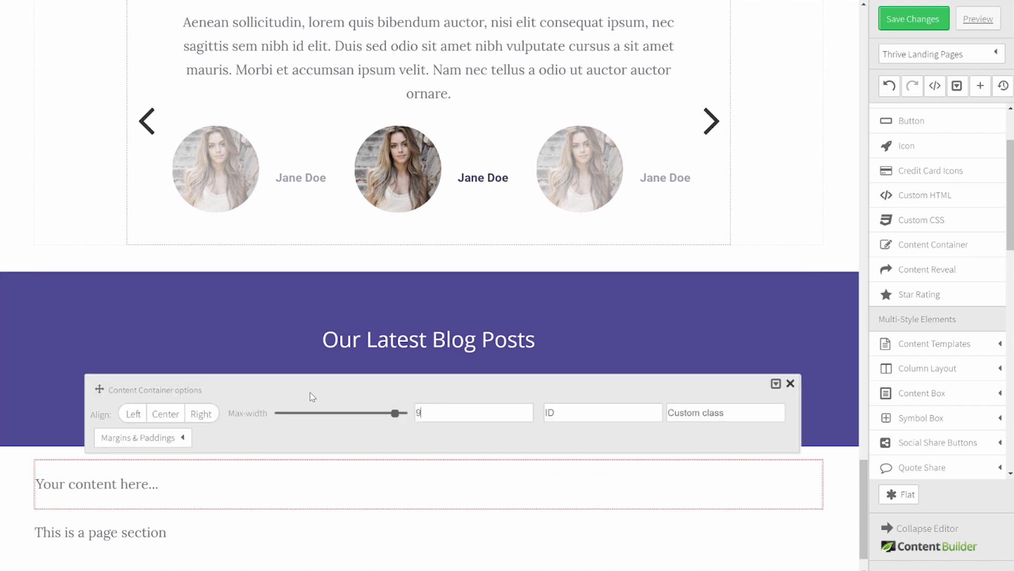
type("00")
scroll(274, 444, "down", 2)
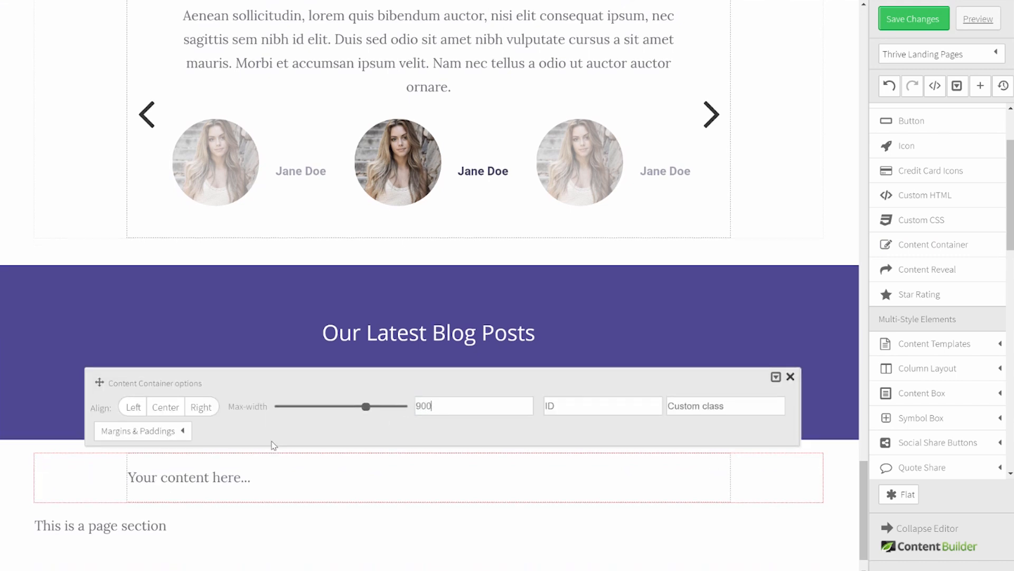
left_click(211, 491)
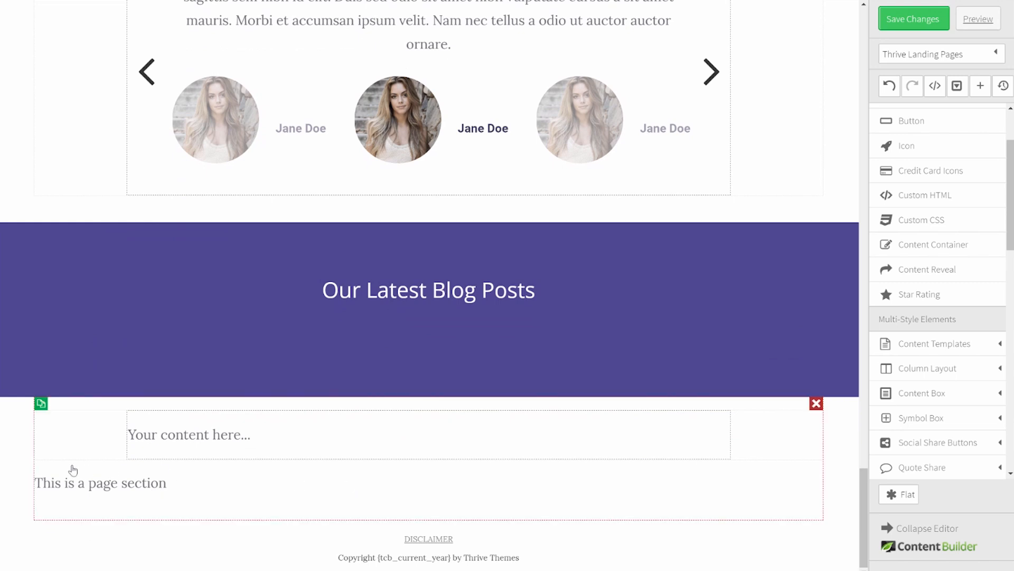
Step: Delete the empty 'This is a page section' placeholder block
left_click(816, 479)
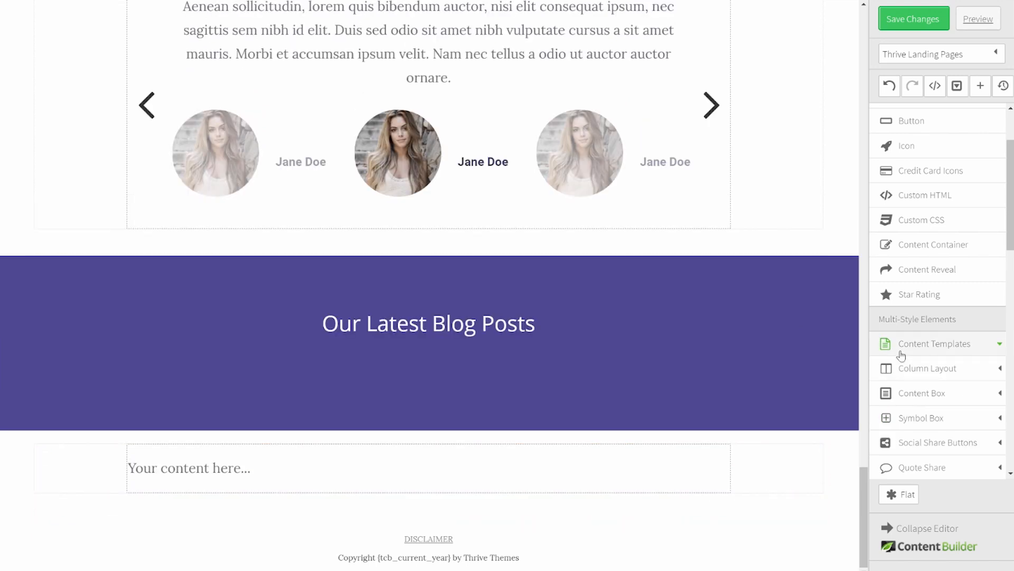
scroll(901, 355, "down", 4)
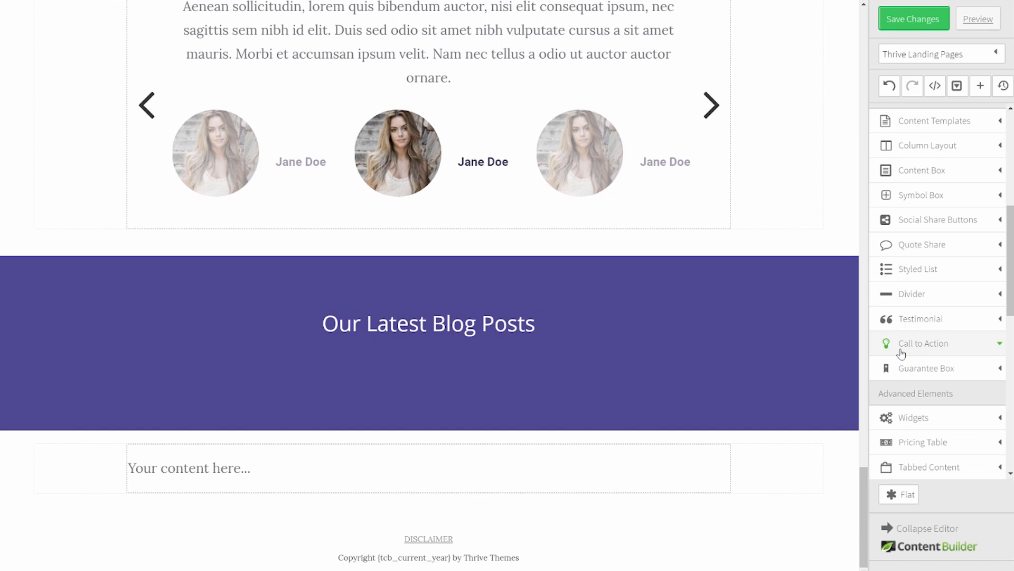
scroll(903, 349, "down", 4)
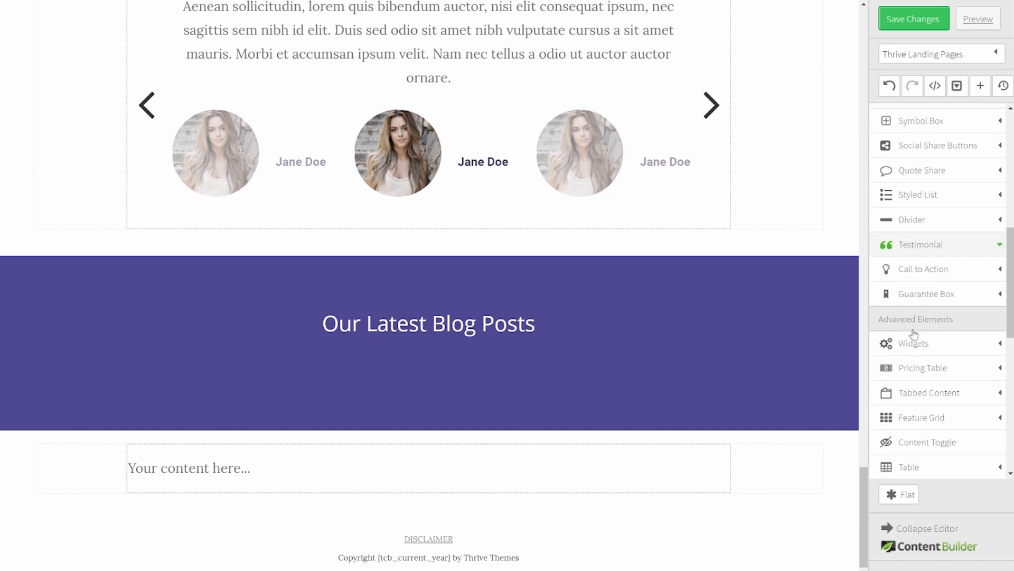
scroll(913, 336, "down", 3)
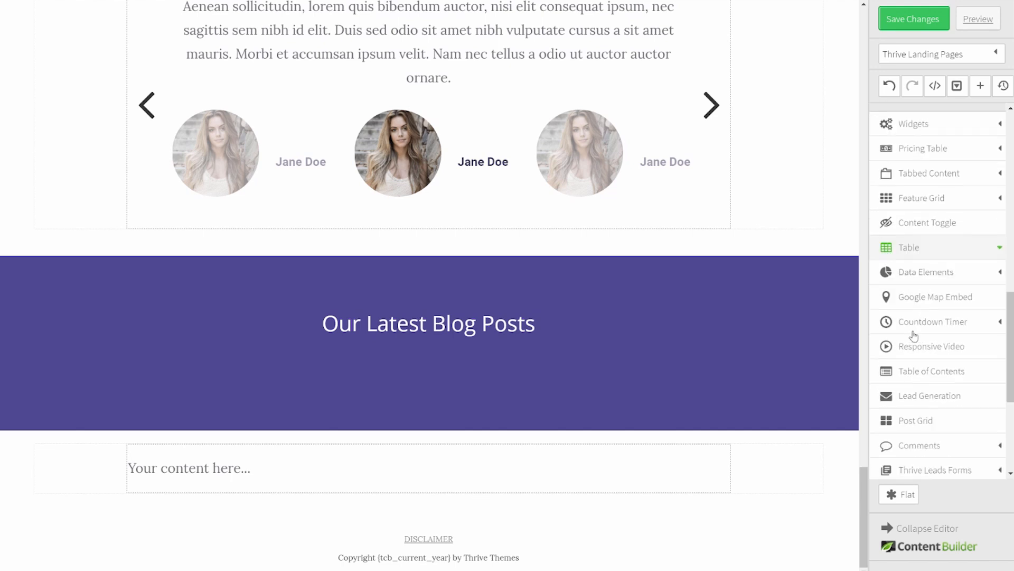
Step: Insert a Post Grid into the container and hide the excerpt text
left_click_drag(917, 344, 365, 472)
left_click(446, 446)
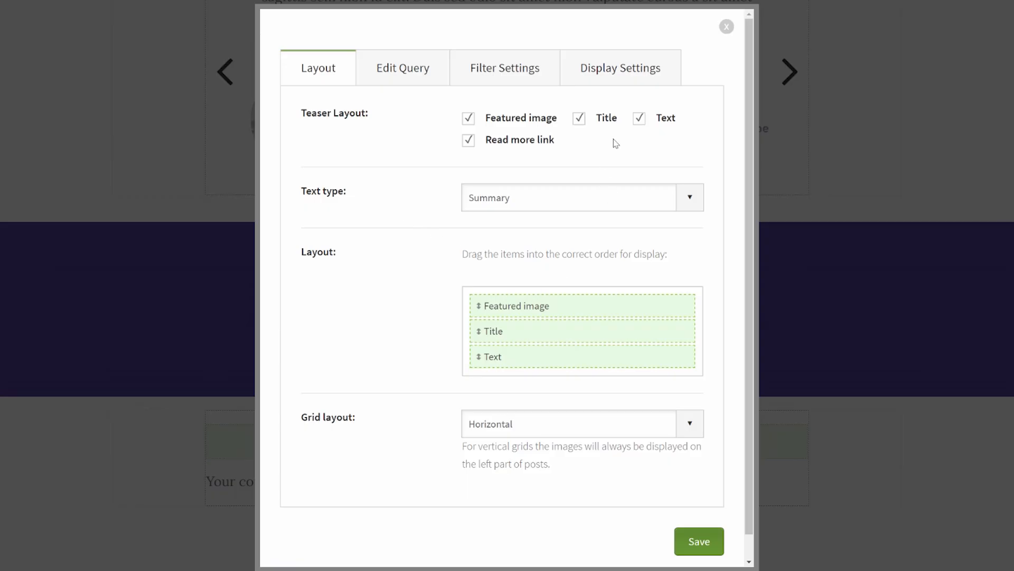
left_click(639, 121)
Step: Limit the grid to 3 Consultant-category posts in 3 columns and save
left_click(406, 73)
left_click(544, 354)
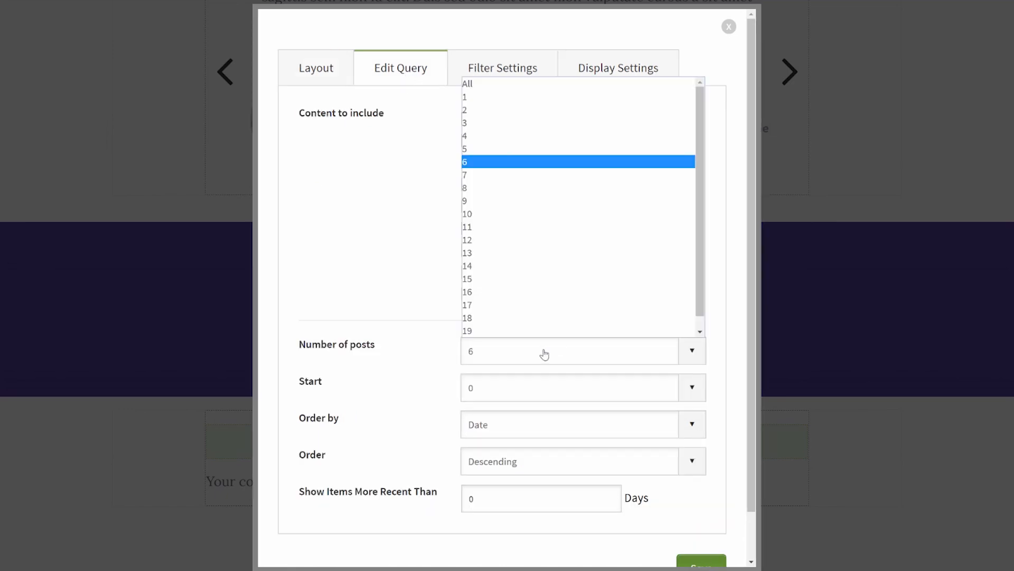
left_click(482, 123)
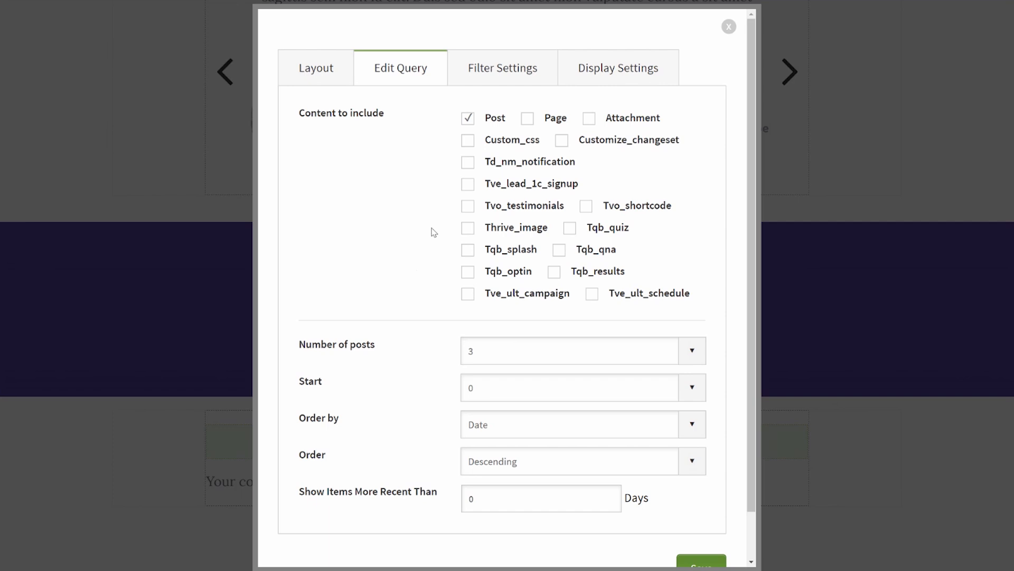
left_click(490, 74)
left_click(494, 223)
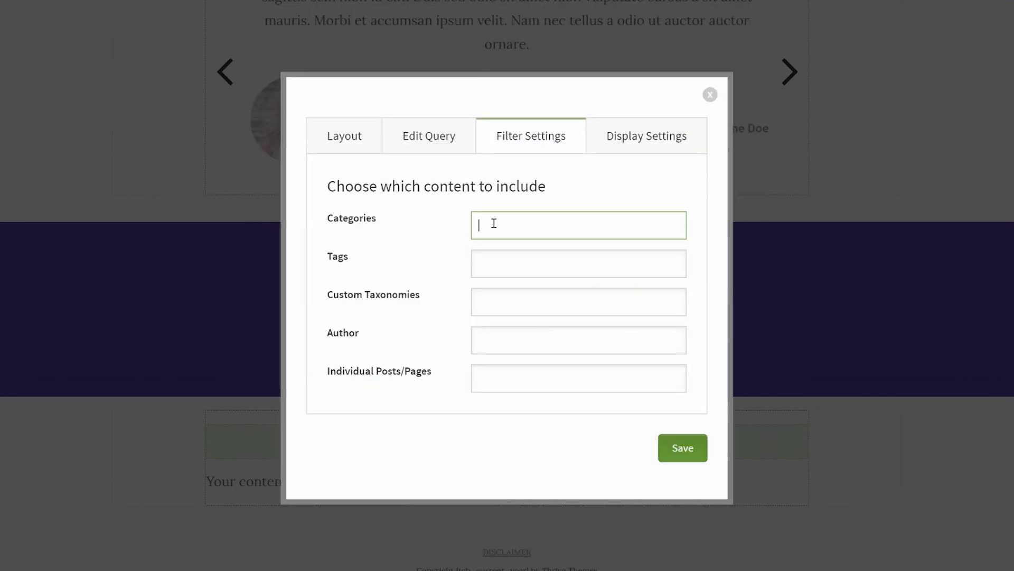
type("cons")
left_click(502, 269)
left_click(645, 142)
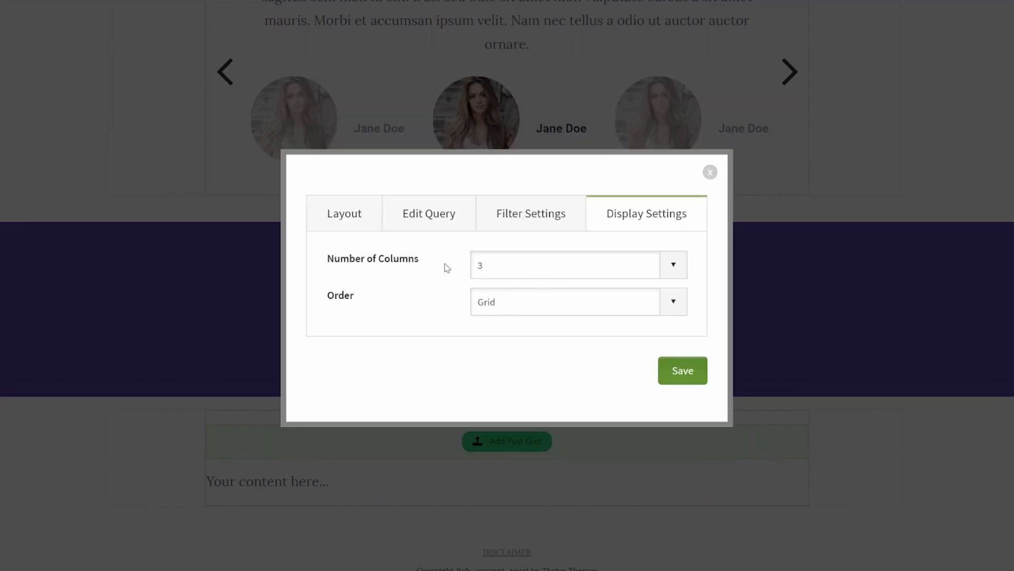
left_click(683, 371)
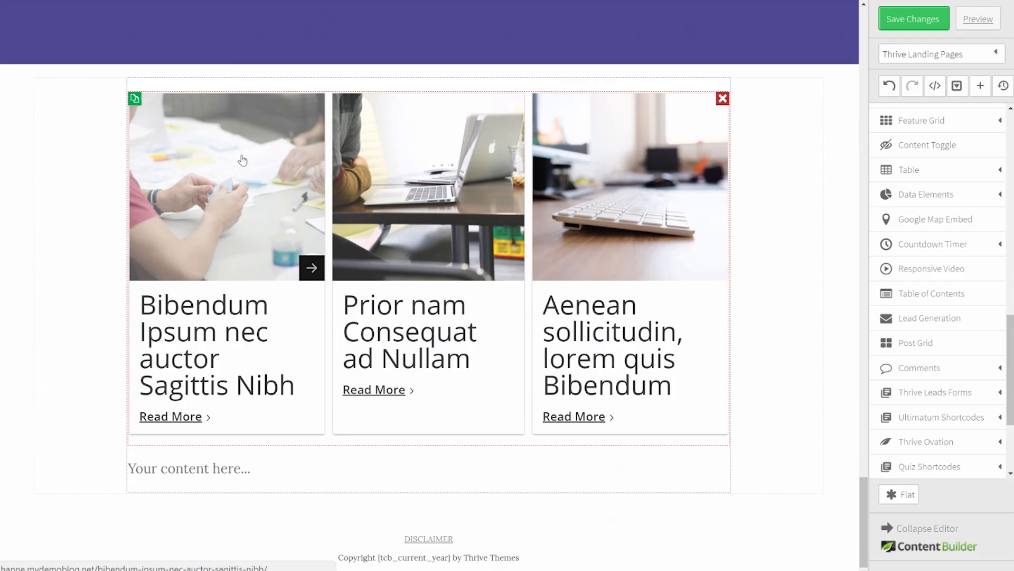
Step: Set the post grid image max height to 150 and title font size to 24
left_click(242, 160)
type("150")
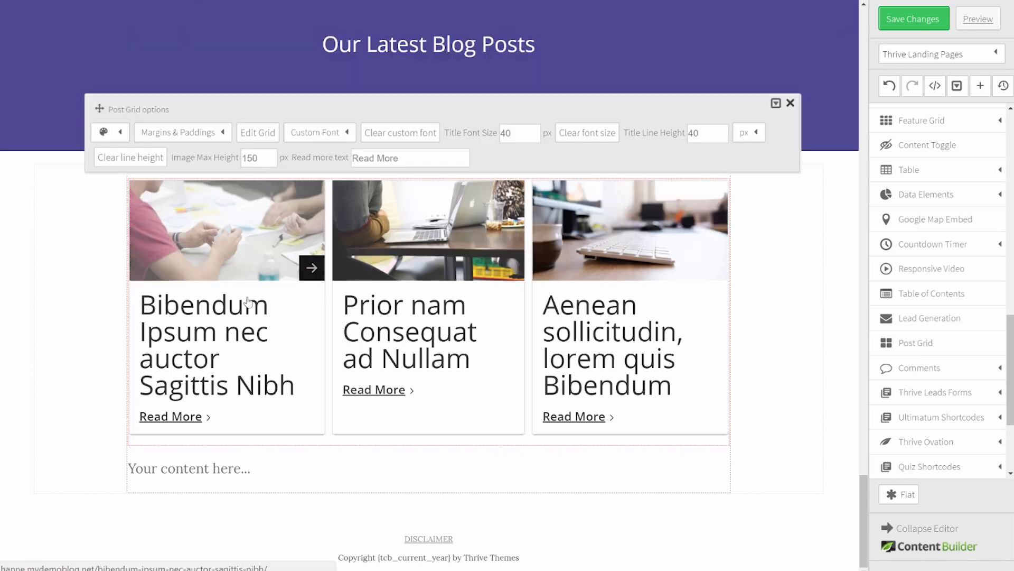
left_click(507, 131)
double_click(507, 131)
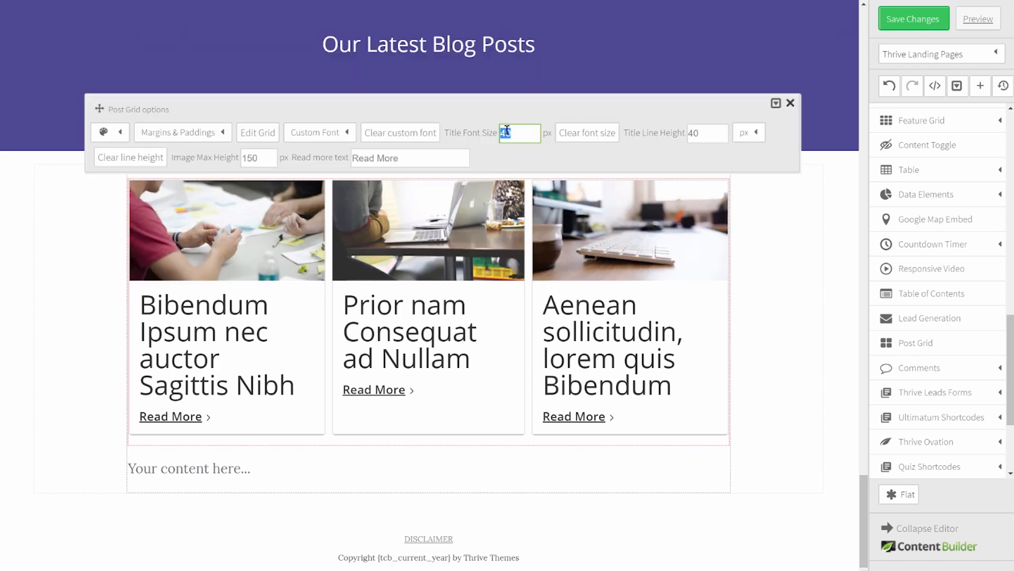
type("24")
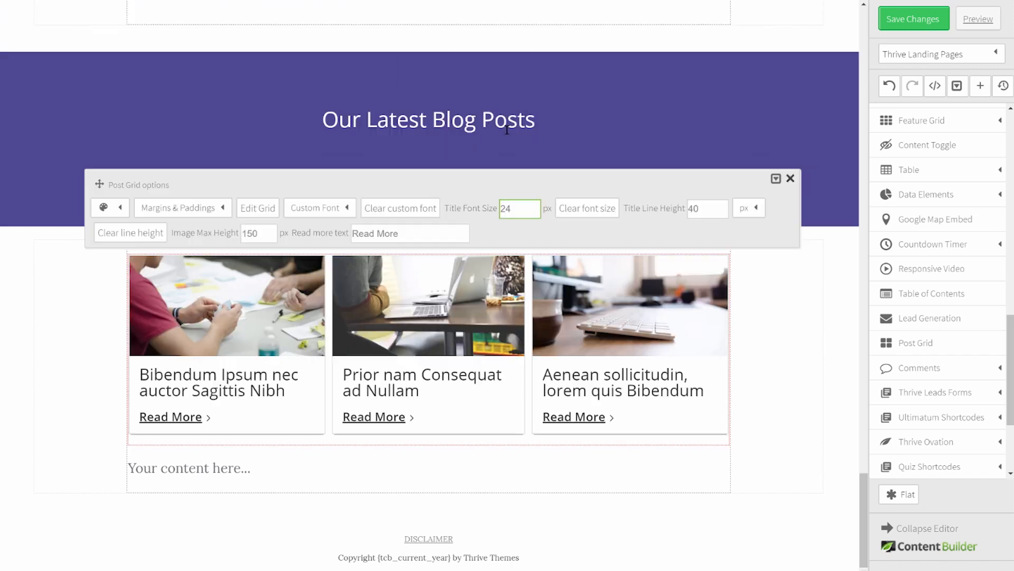
Step: Colour the post headlines dark purple and delete the leftover 'Your content here...' text
left_click(120, 208)
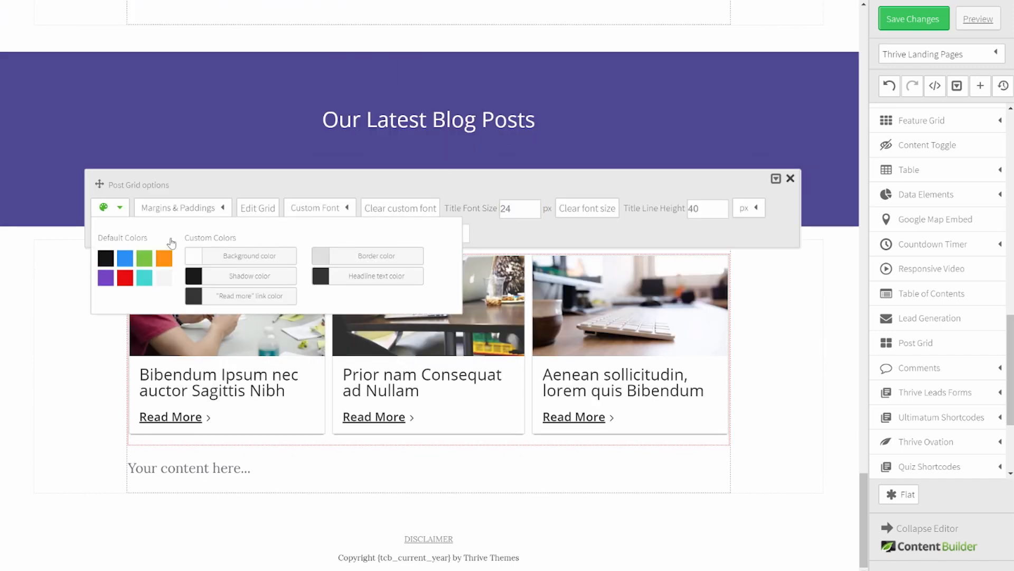
left_click(377, 277)
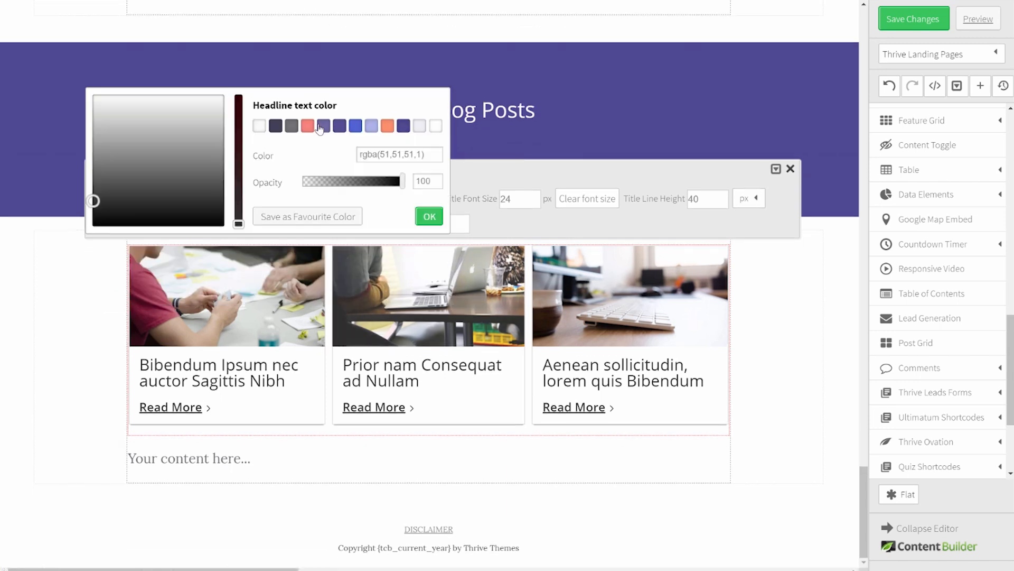
left_click(279, 129)
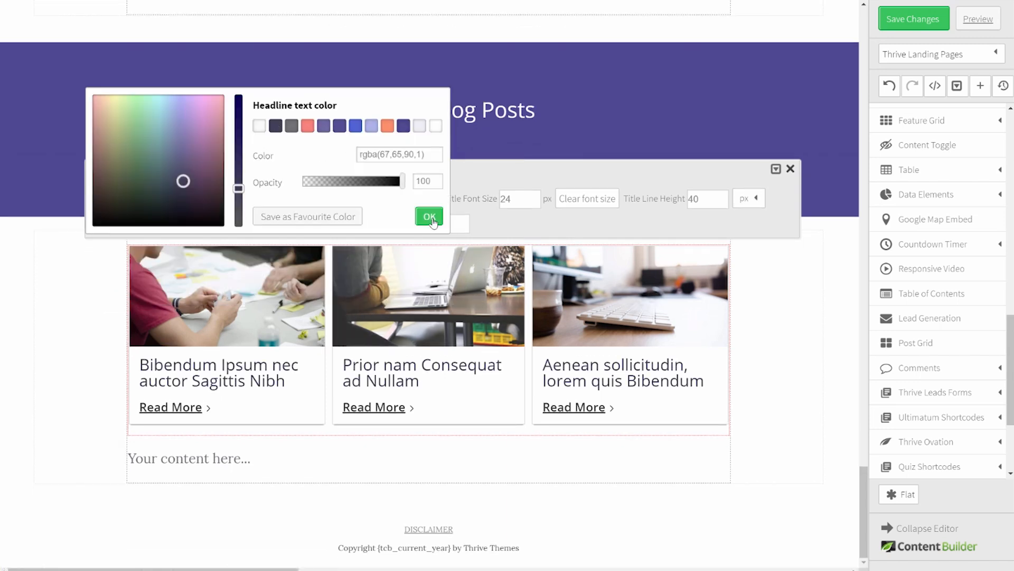
left_click(430, 218)
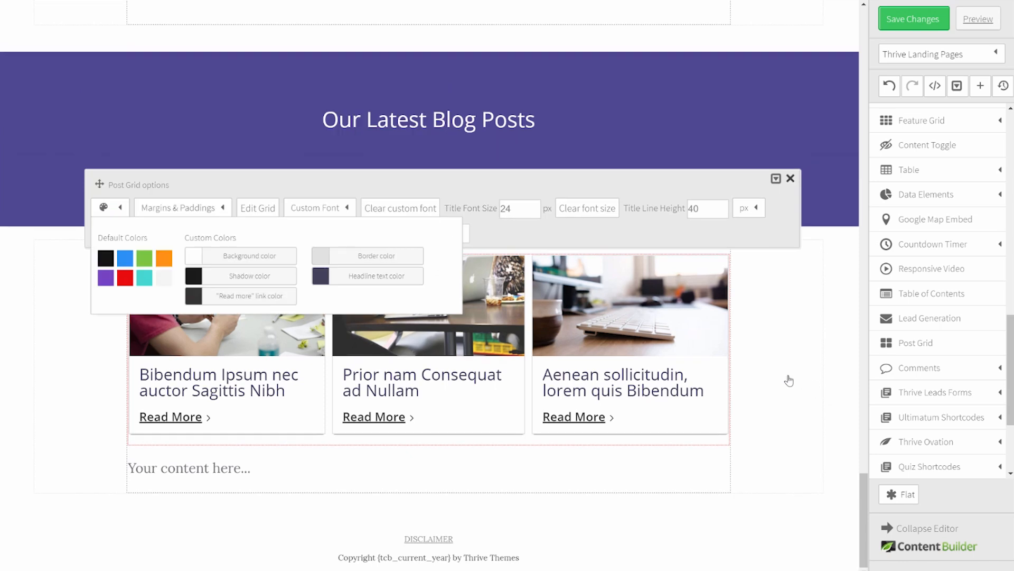
left_click(232, 296)
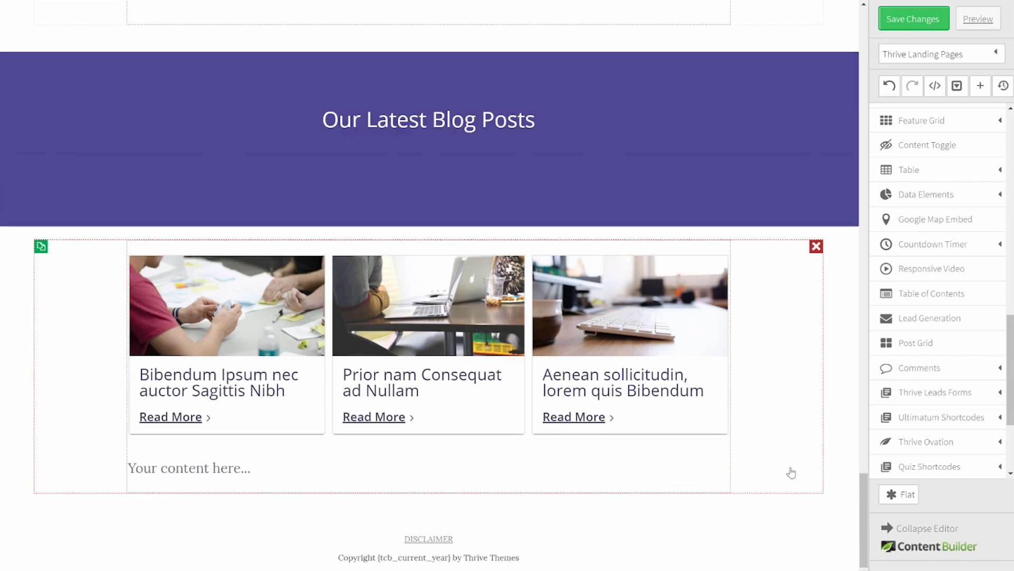
left_click(723, 465)
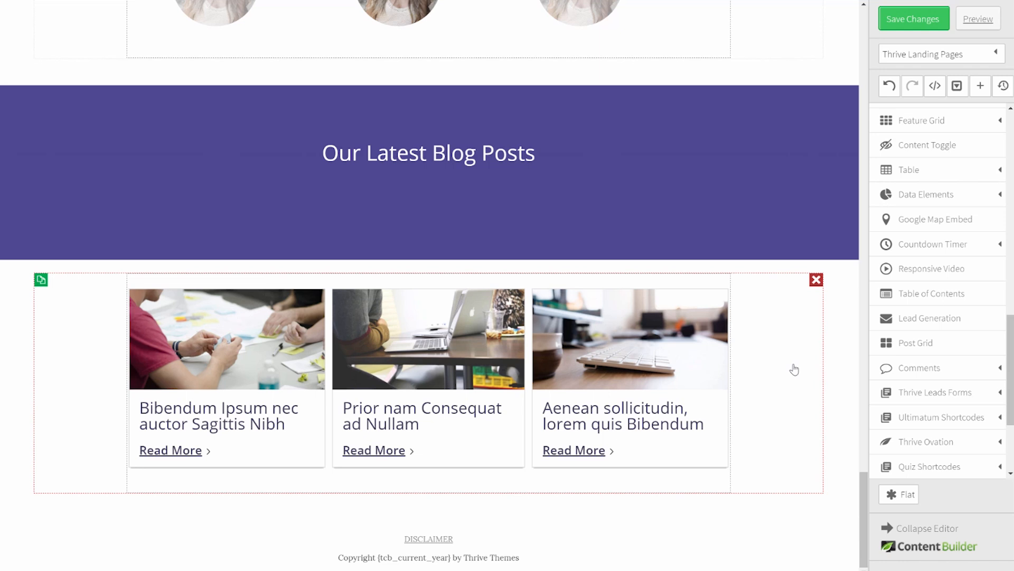
Step: Give the content container a -120 px top margin and 140 px bottom margin
left_click(794, 369)
left_click(143, 252)
double_click(149, 300)
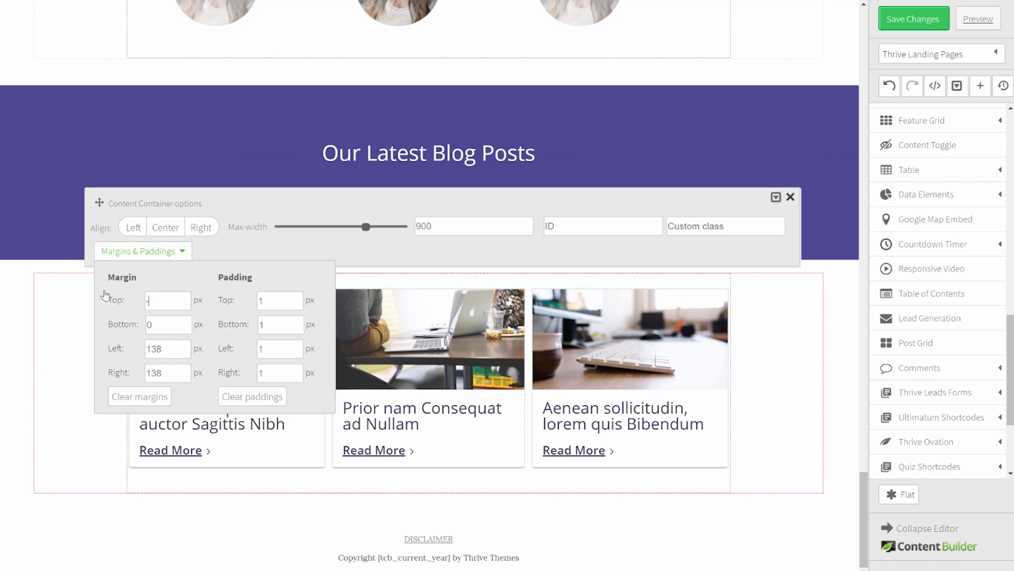
type("-120")
key("Tab")
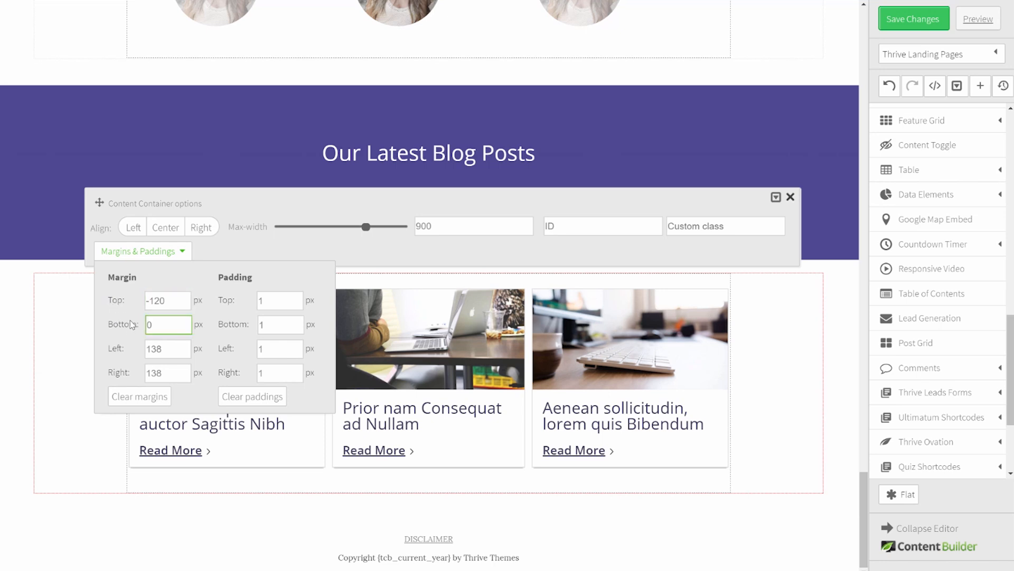
left_click_drag(159, 330, 120, 323)
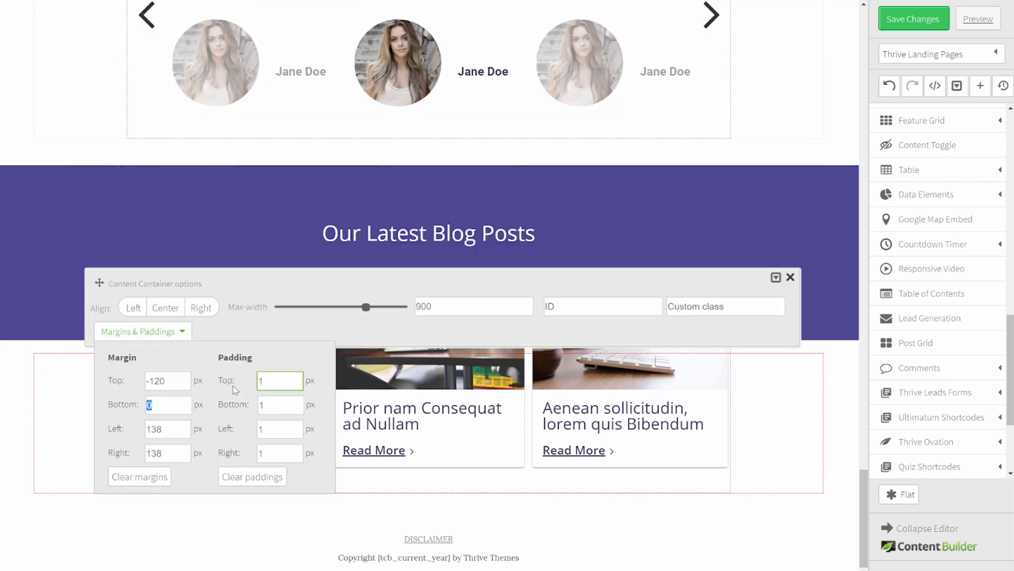
type("14")
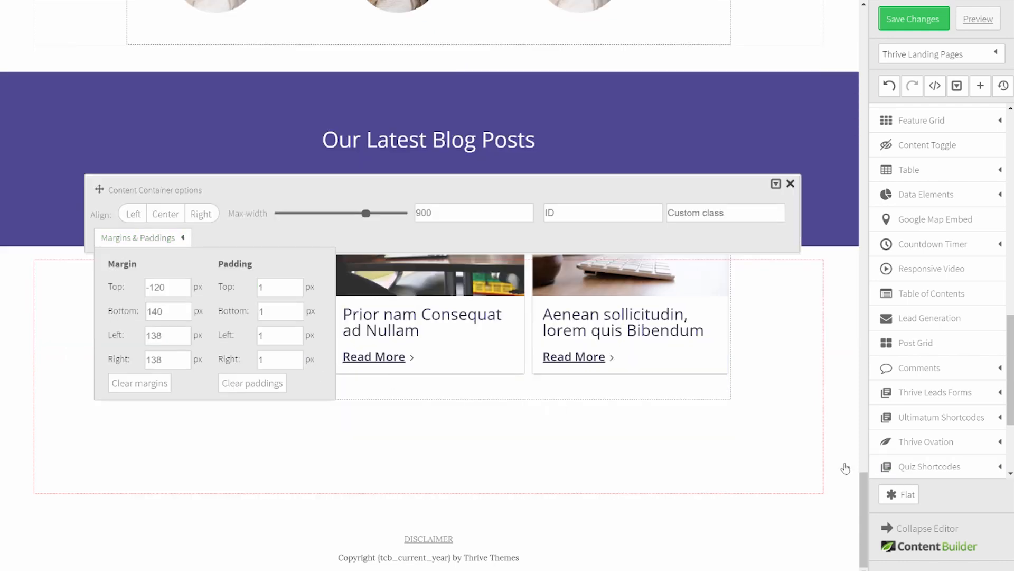
left_click(845, 466)
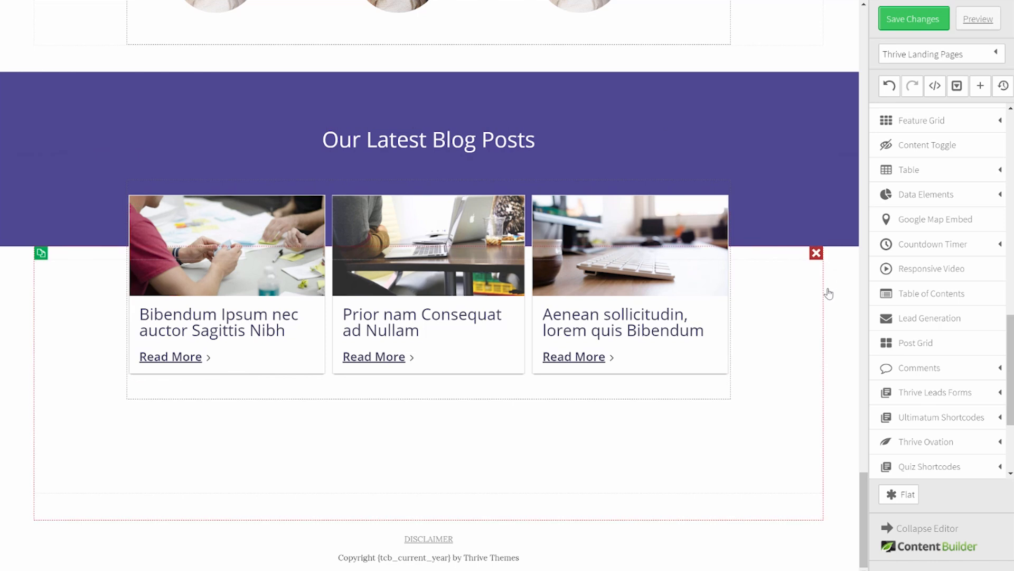
Step: Add a page section above the footer with a light blue-grey rgba(238,240,244,1) background
scroll(941, 389, "down", 3)
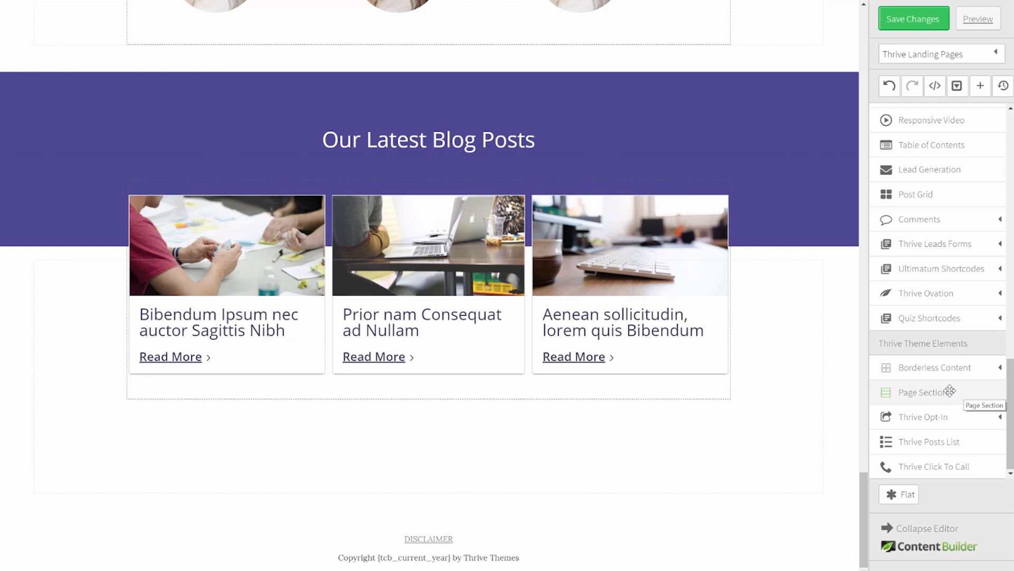
left_click_drag(950, 391, 320, 492)
left_click(34, 458)
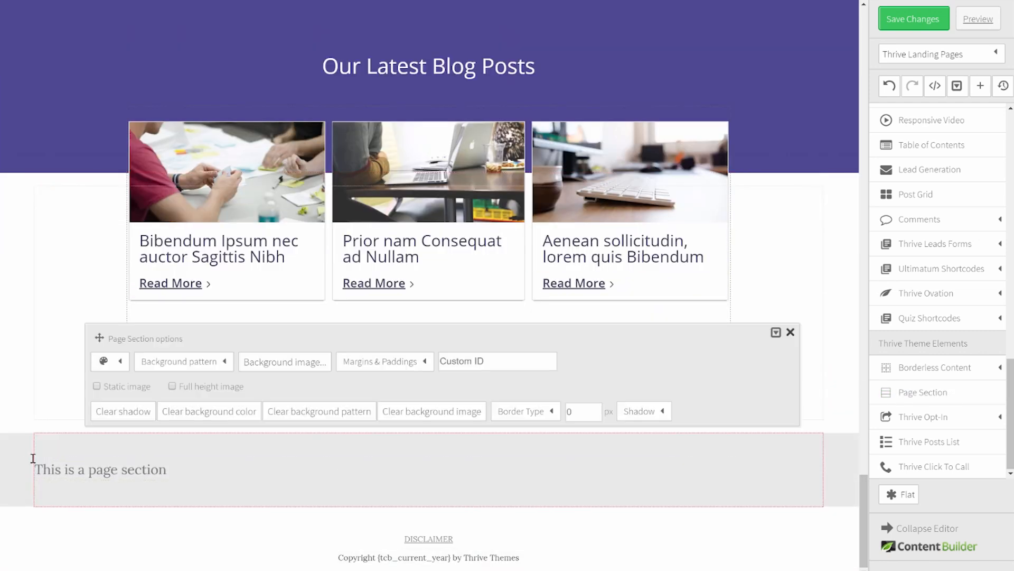
left_click(108, 364)
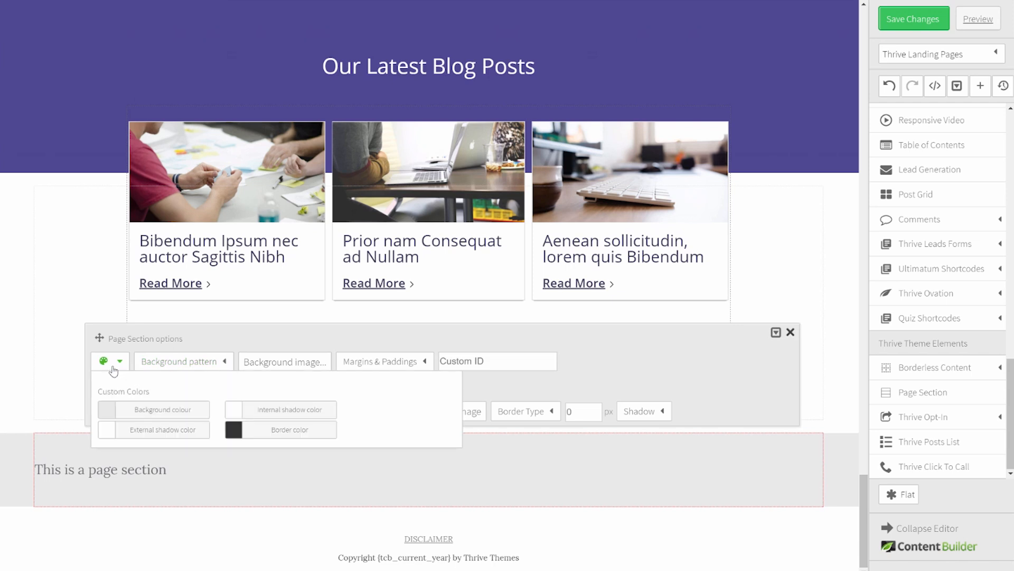
left_click(175, 408)
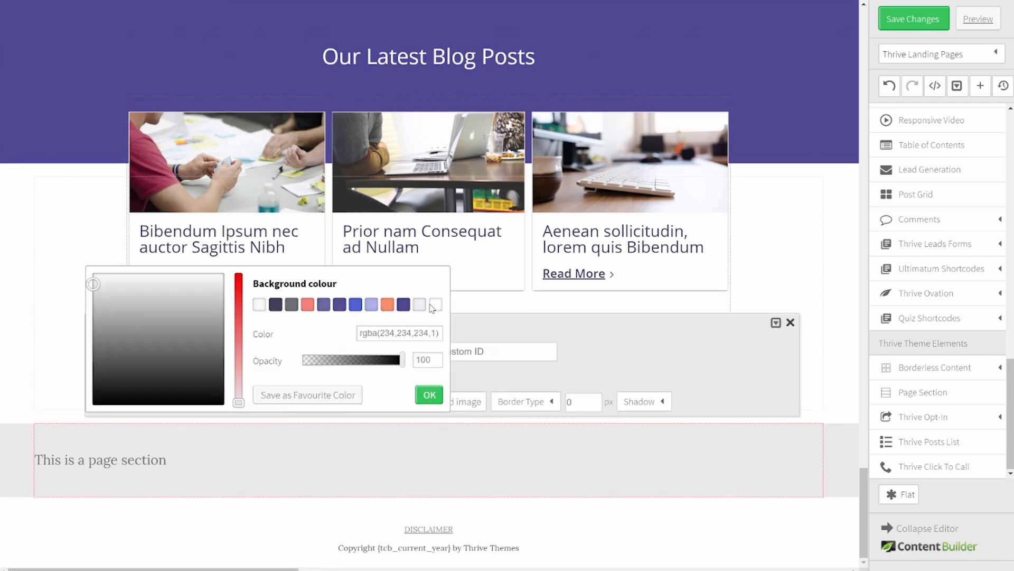
left_click(420, 304)
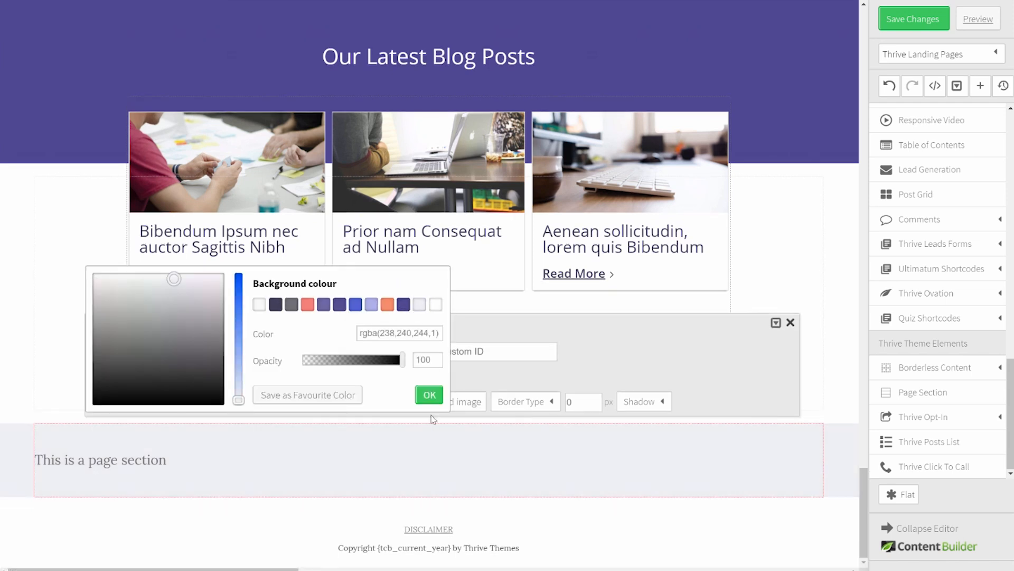
left_click(432, 397)
Step: Move the DISCLAIMER link and copyright text into the light section
left_click(854, 533)
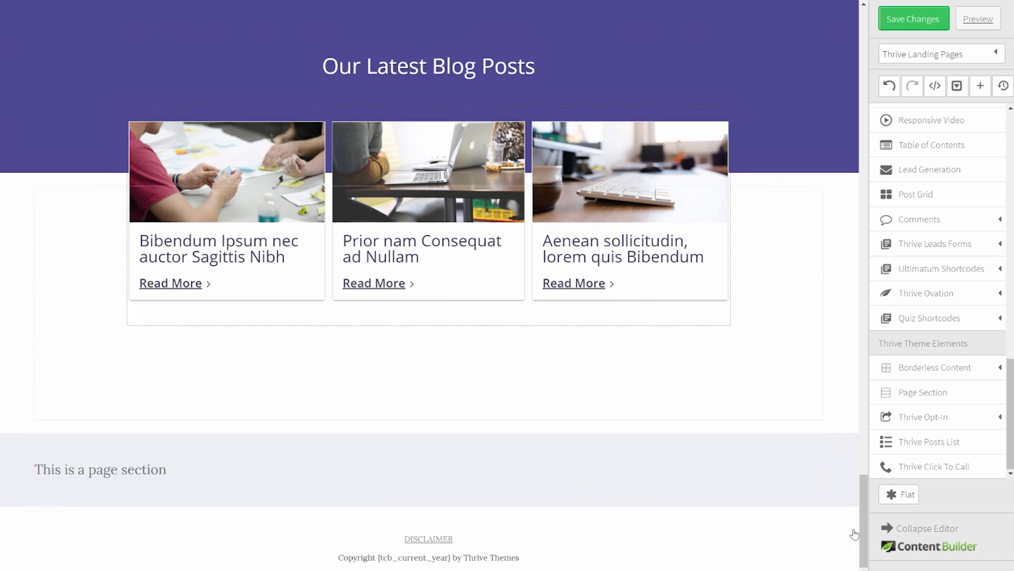
left_click_drag(428, 506, 426, 467)
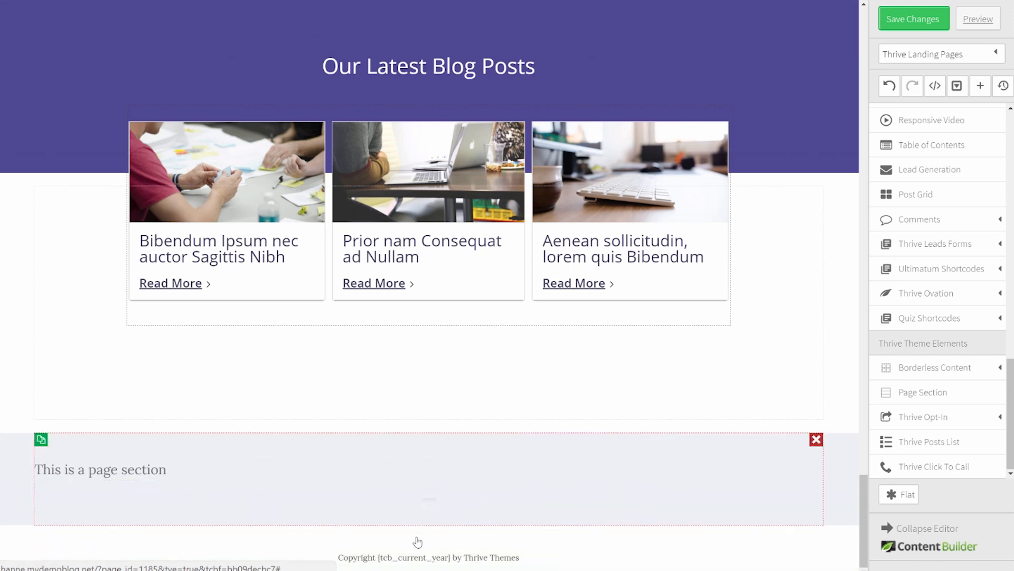
left_click_drag(417, 554, 420, 508)
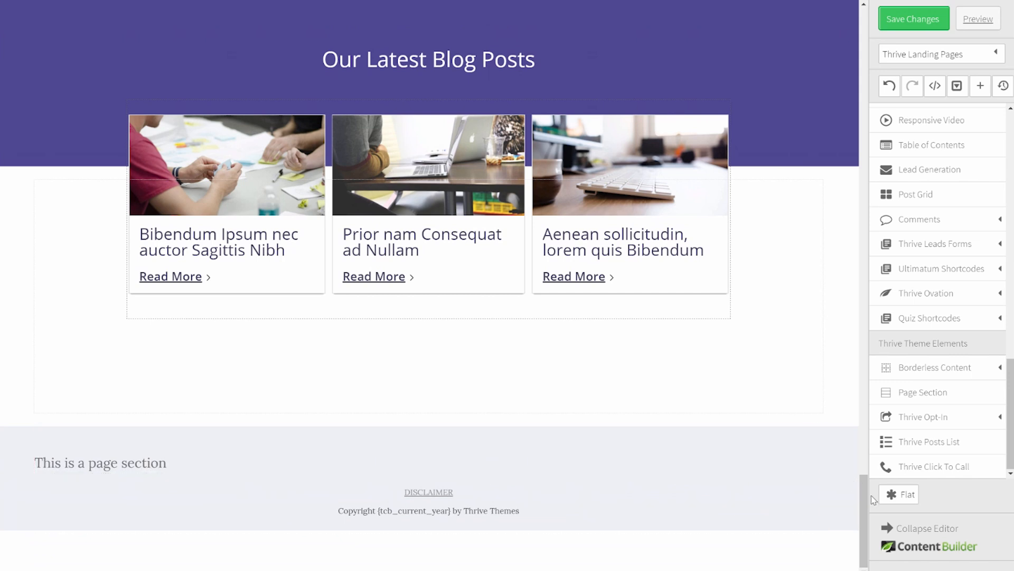
Step: Duplicate the hero's Start the Quiz box and drag the copy below the blog grid
left_click_drag(862, 511, 861, 58)
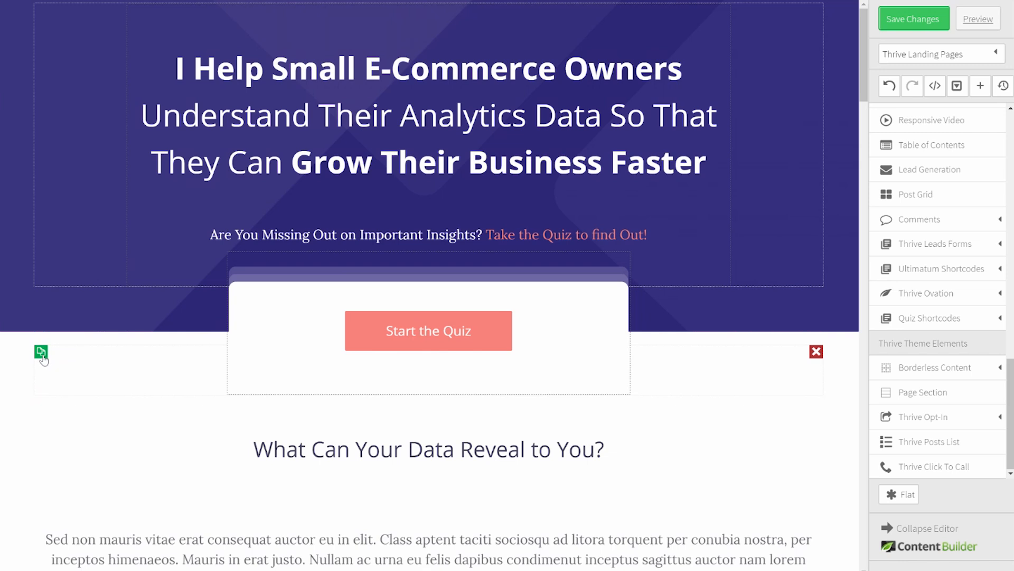
left_click(41, 352)
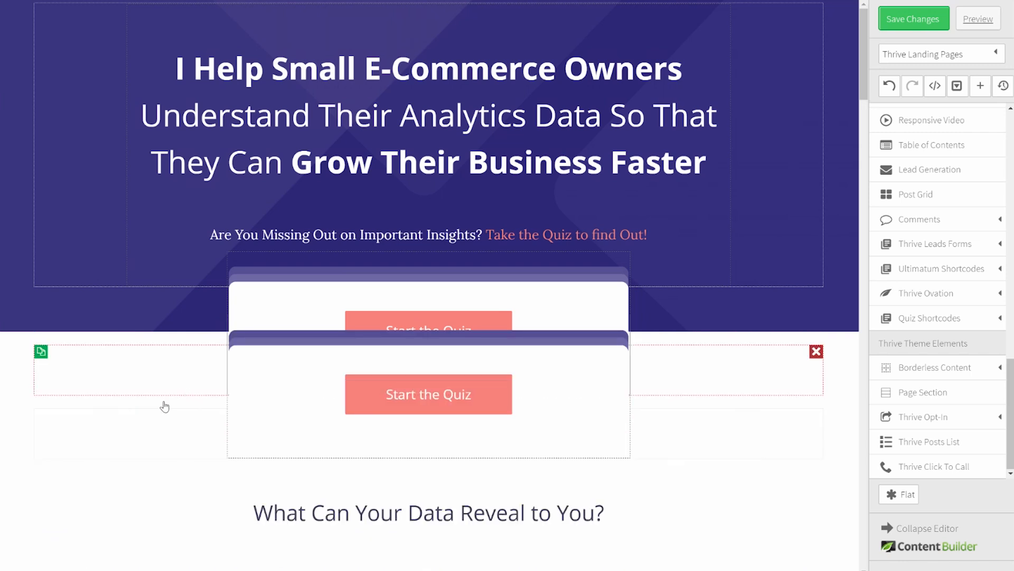
left_click_drag(165, 423, 152, 457)
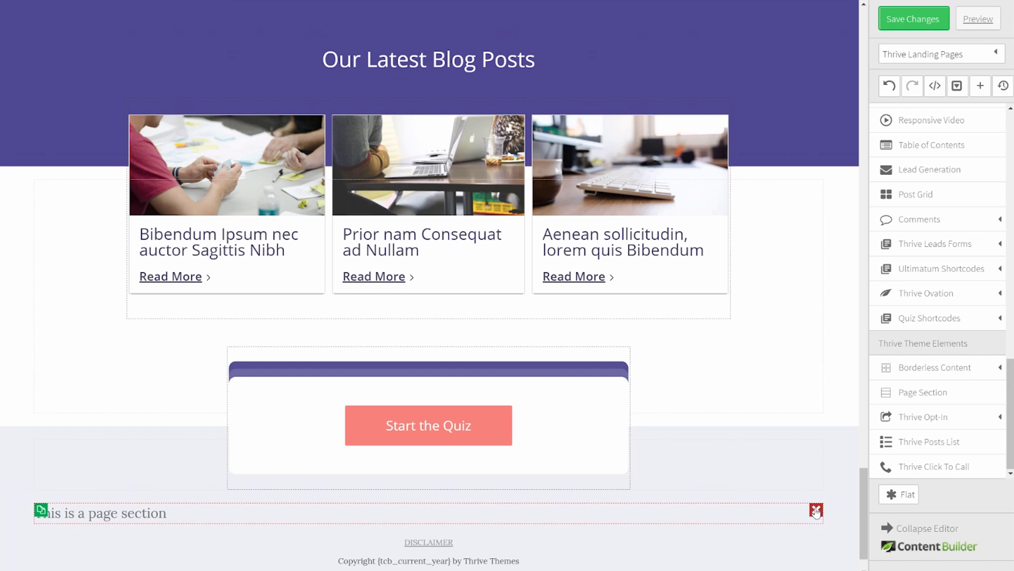
Step: Delete the placeholder text and set the quiz box background to #bbb8cd
left_click(816, 510)
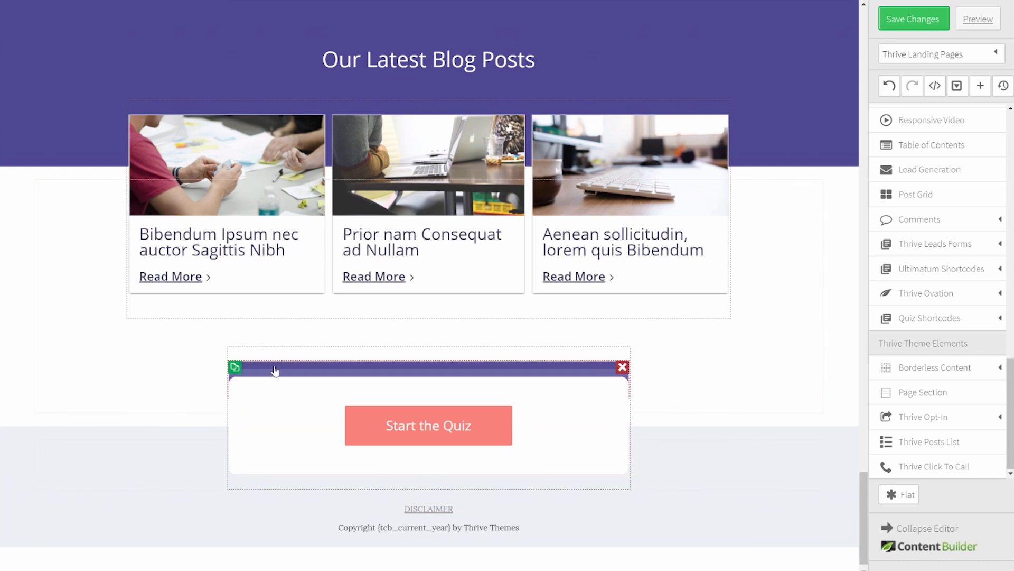
left_click(438, 379)
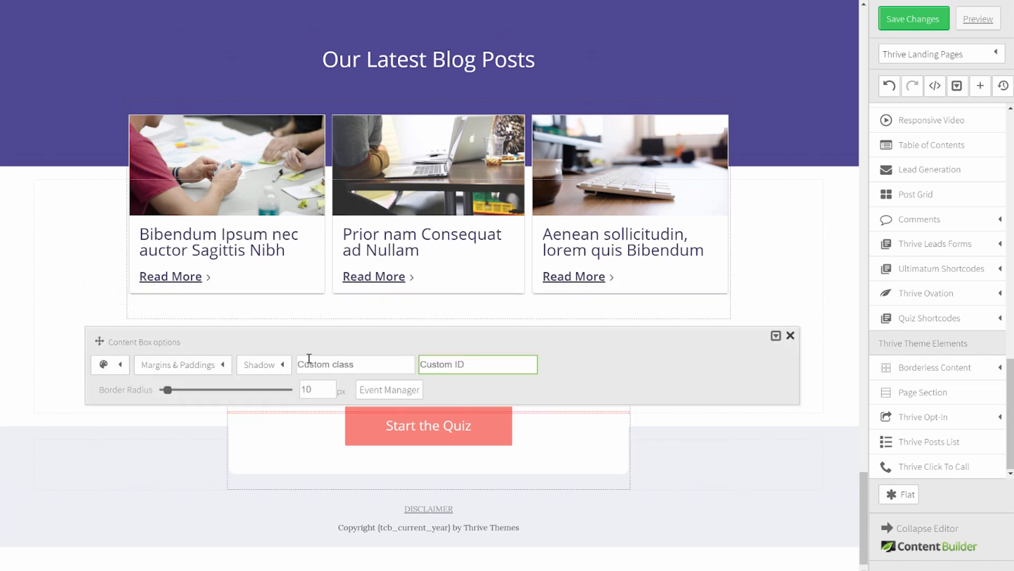
left_click(113, 365)
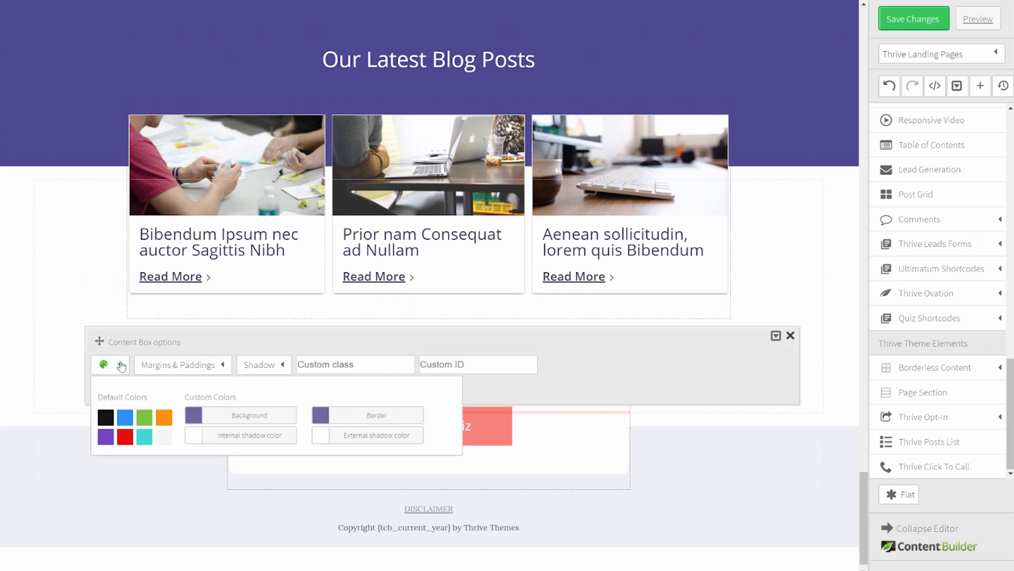
left_click(265, 417)
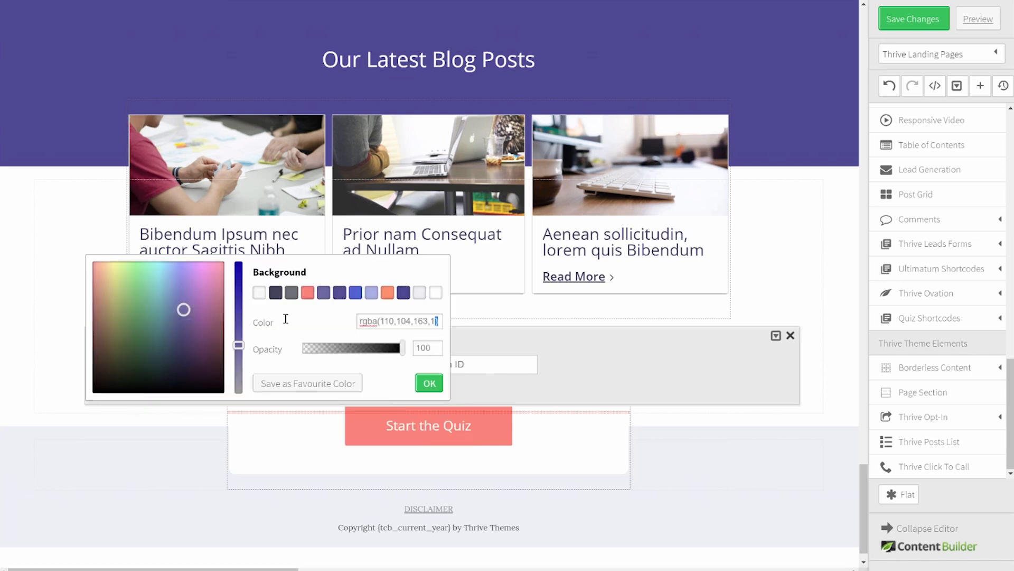
key("ctrl+a")
type("bbb")
left_click_drag(410, 324, 312, 334)
left_click(429, 383)
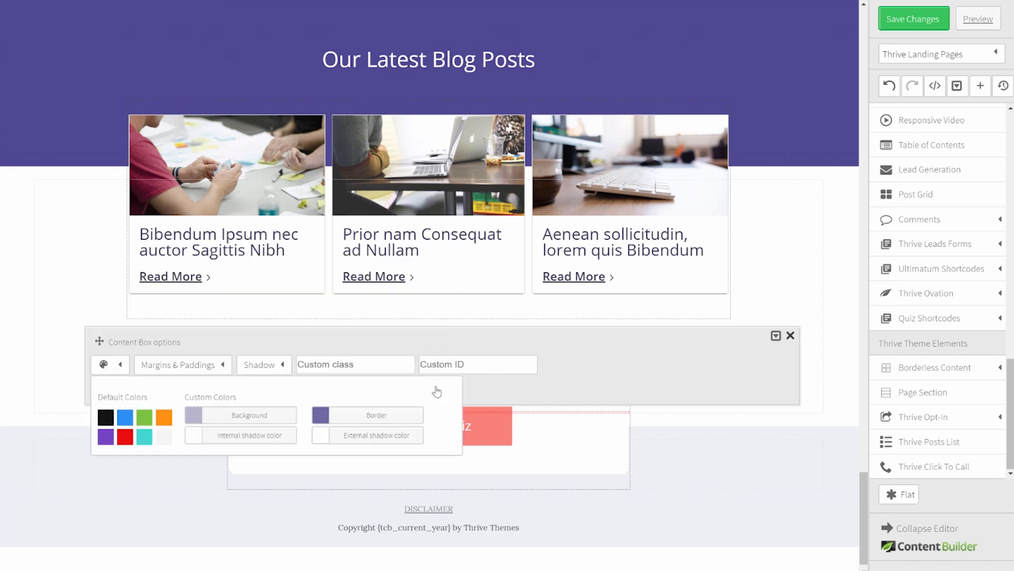
Step: Set the quiz box border colour to the same #bbb8cd
left_click(356, 418)
left_click_drag(400, 324, 343, 315)
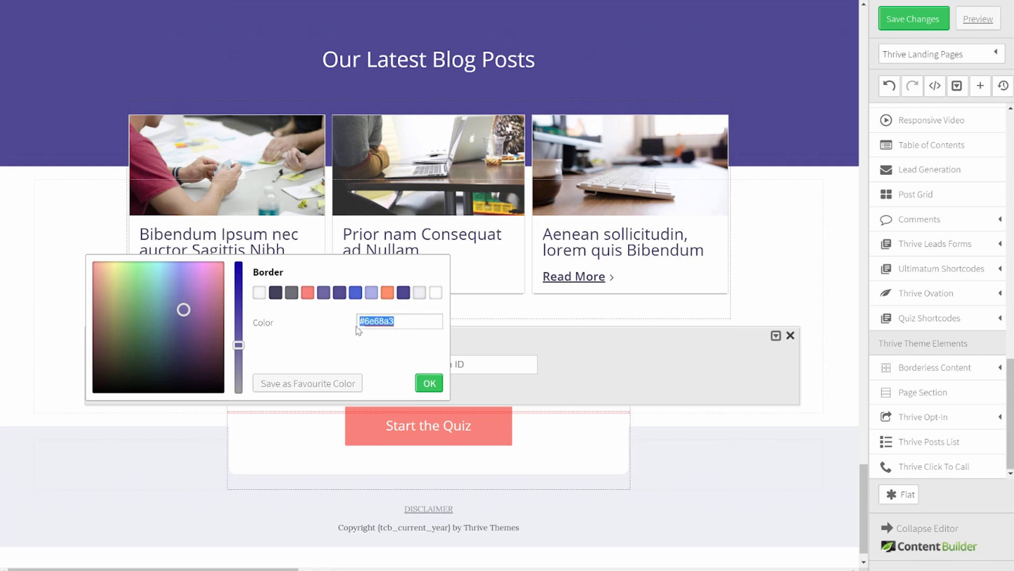
type("#bbb8cd")
left_click(431, 389)
left_click(776, 436)
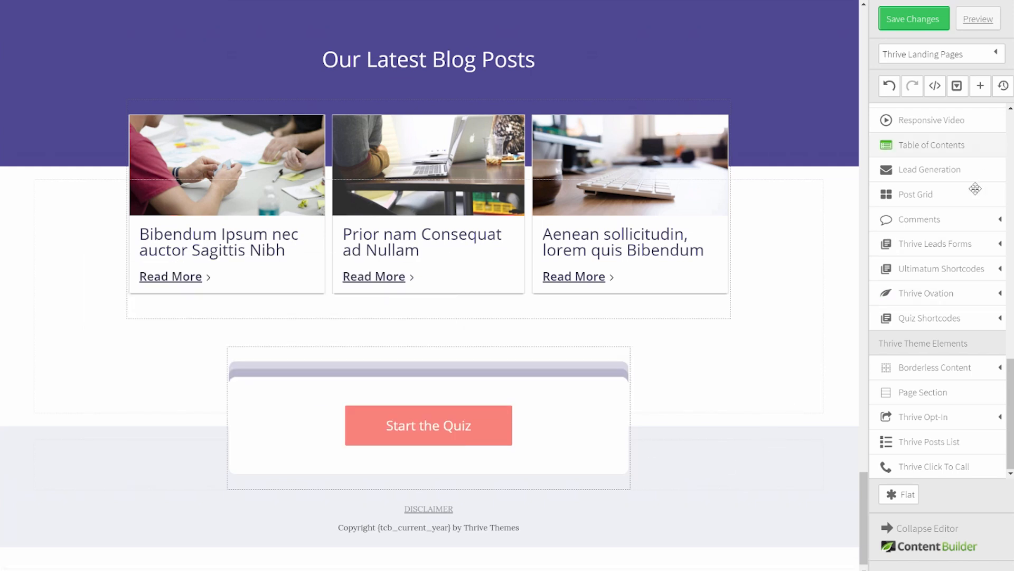
scroll(975, 187, "up", 5)
Step: Add a text element inside the quiz box formatted as Heading 2
scroll(975, 188, "up", 5)
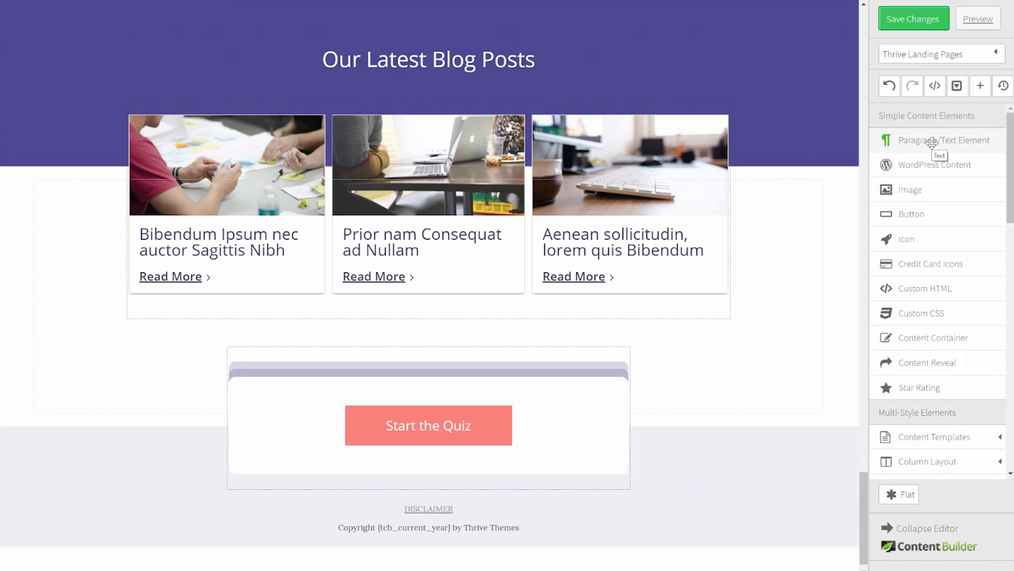
left_click_drag(932, 141, 418, 389)
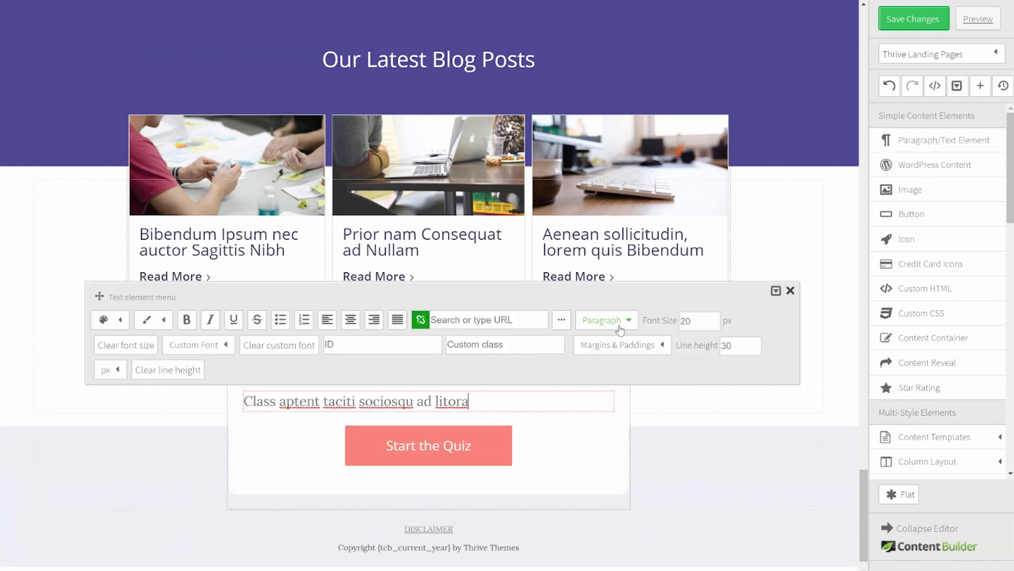
left_click(630, 320)
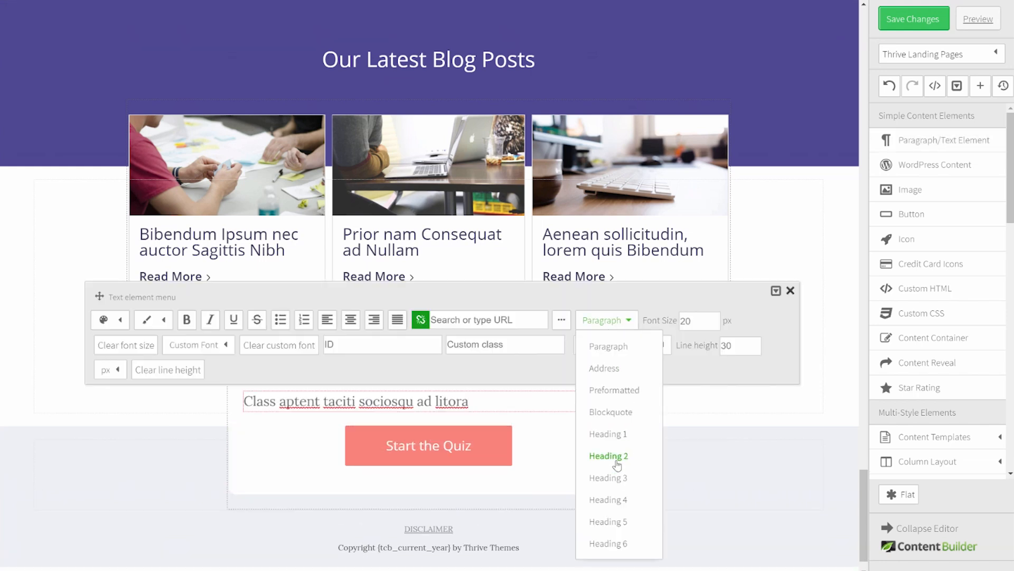
left_click(608, 455)
Step: Colour the heading grey #6f7176 and add a paragraph below it
left_click_drag(245, 419, 601, 417)
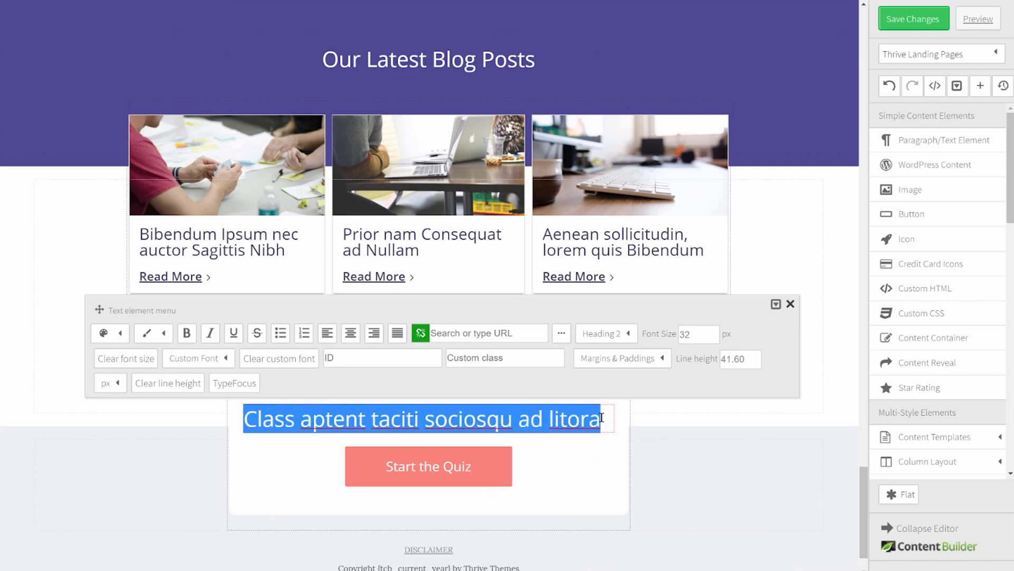
left_click(144, 333)
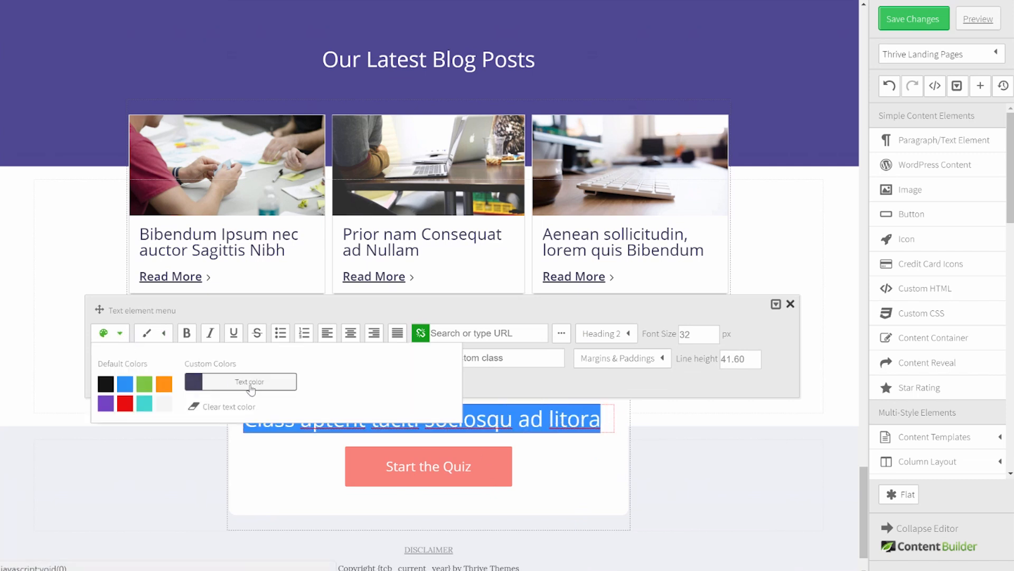
left_click(249, 385)
left_click(292, 285)
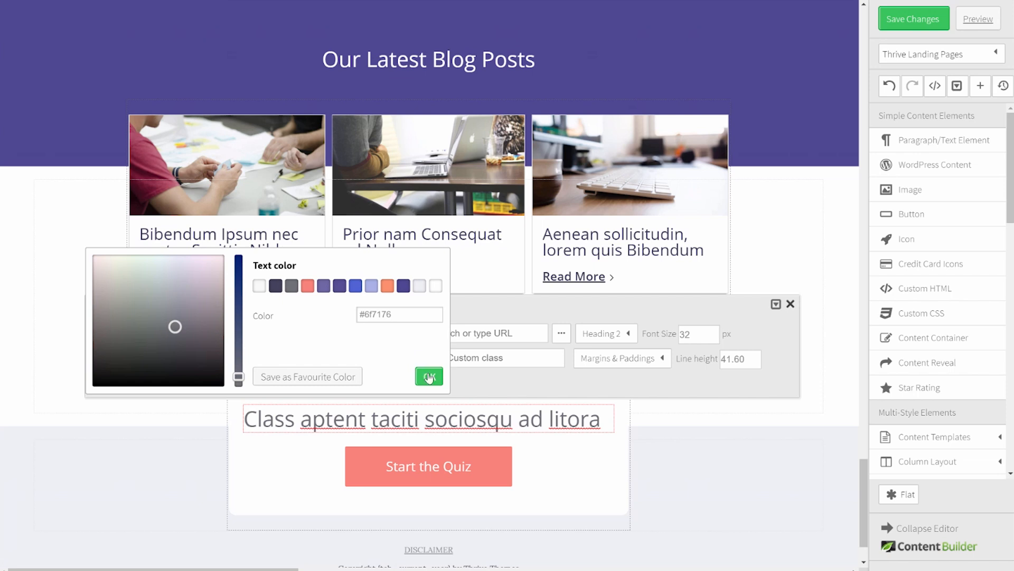
left_click(429, 376)
left_click(761, 464)
left_click_drag(913, 139, 364, 434)
scroll(839, 418, "down", 2)
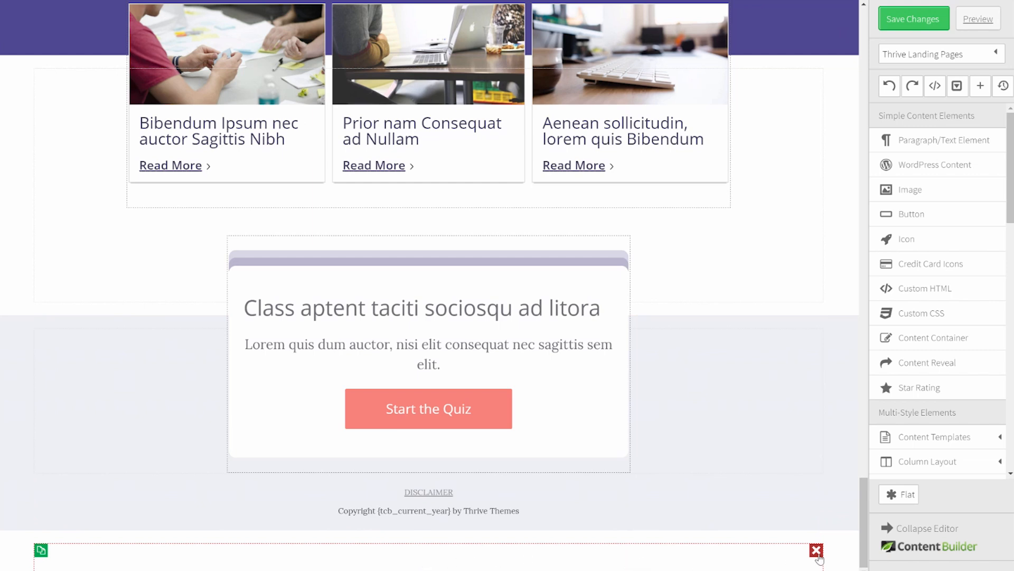
Step: Delete the empty bottom element and set the section's bottom margin to -25 px
left_click(817, 551)
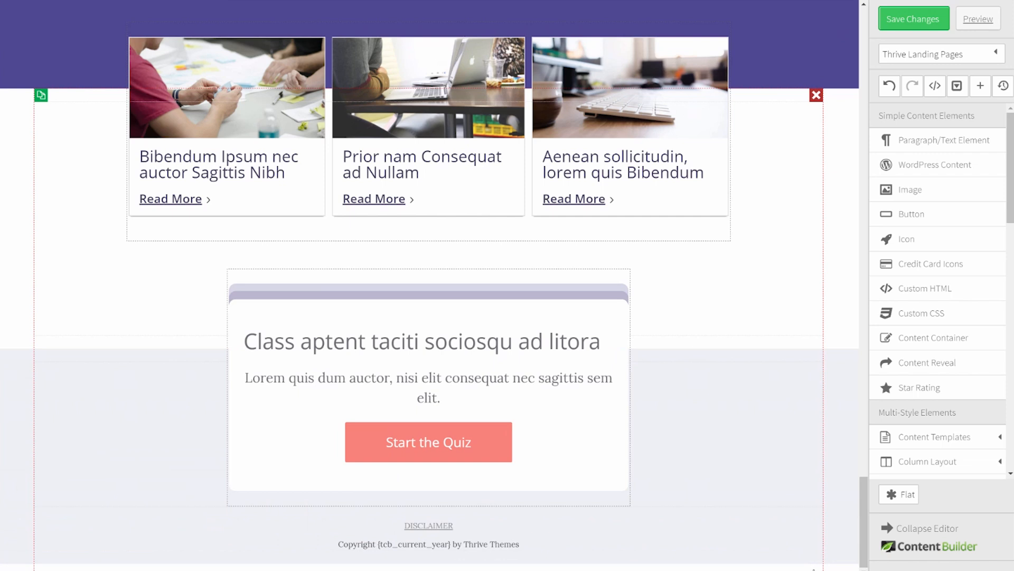
left_click(20, 410)
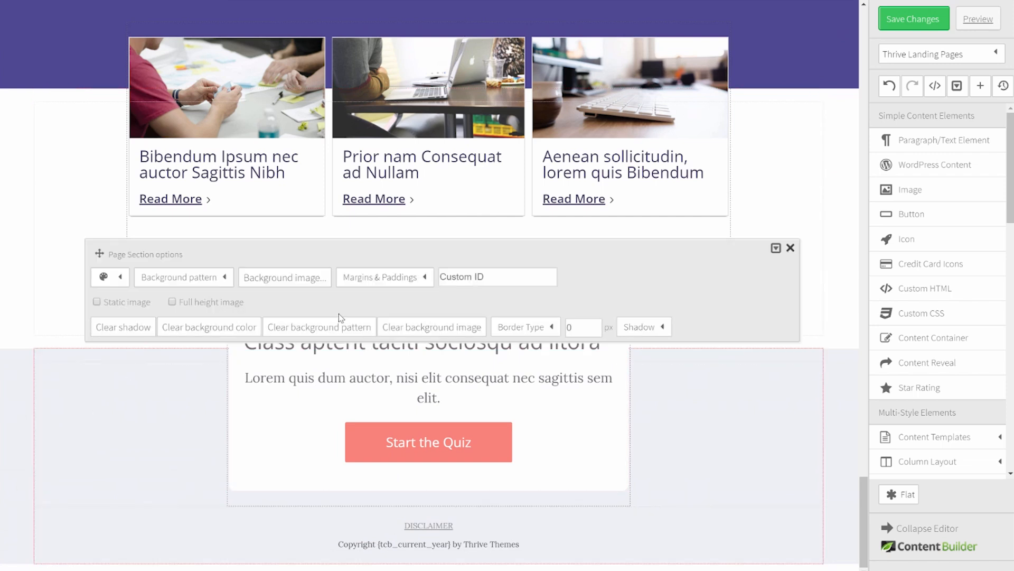
left_click(394, 277)
left_click_drag(415, 354, 359, 348)
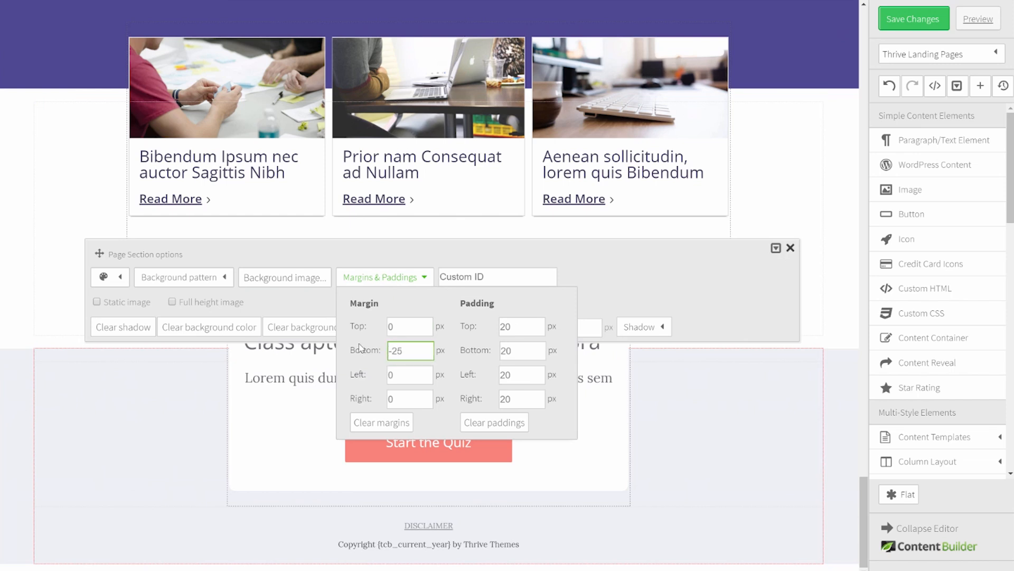
left_click(360, 348)
left_click(790, 261)
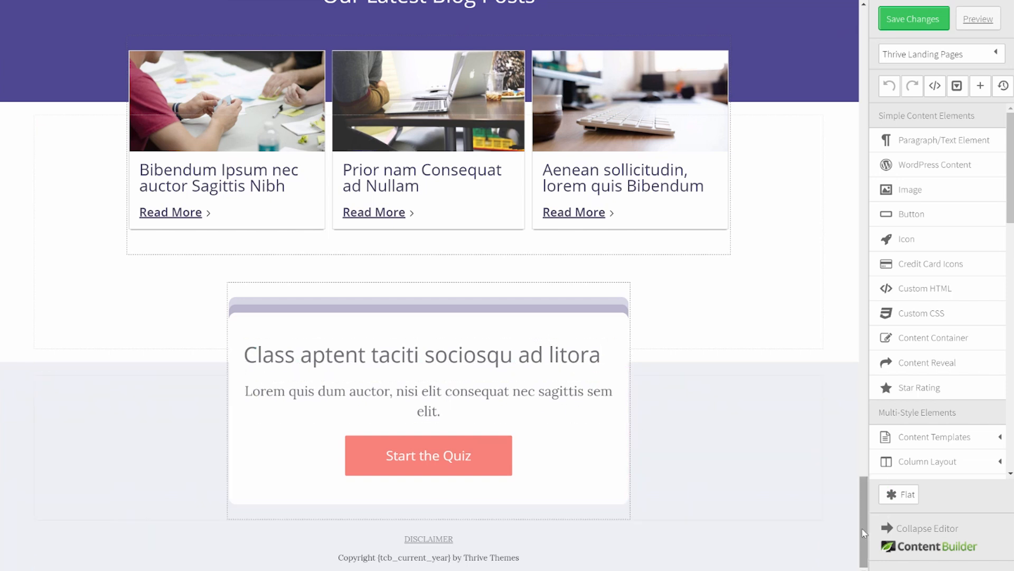
left_click_drag(866, 508, 907, 40)
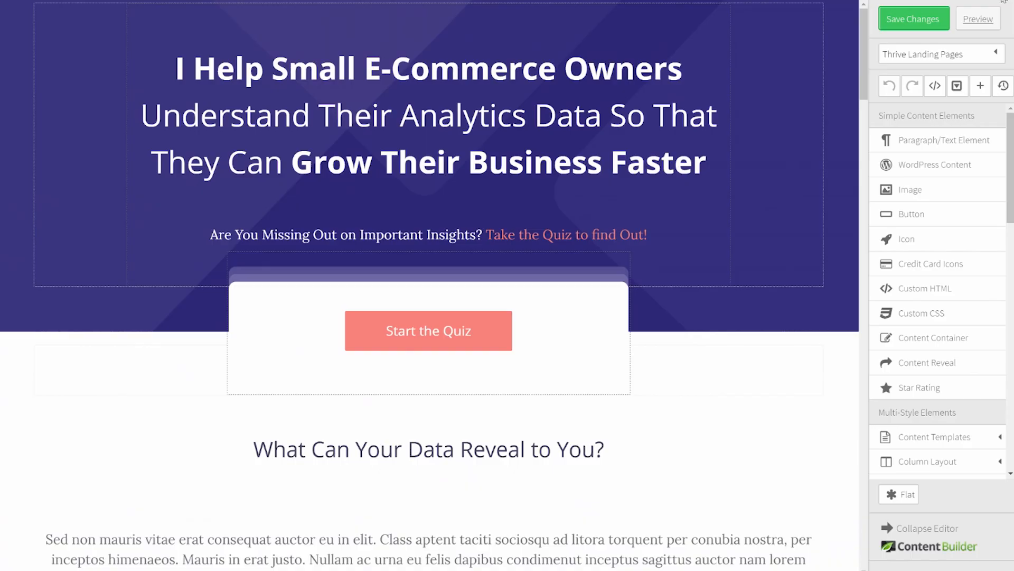